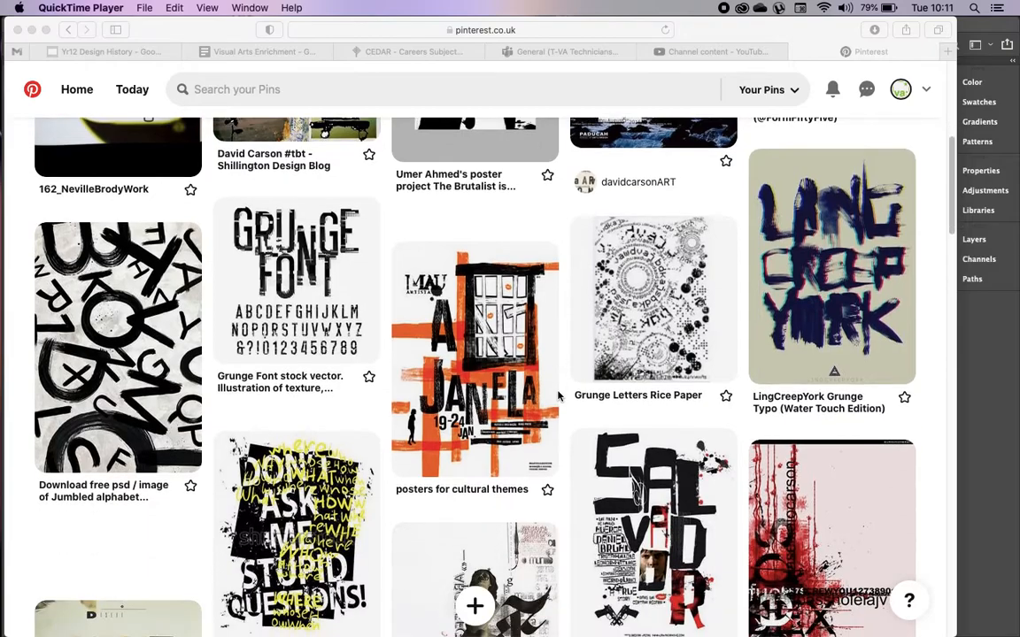
- Browse the Pinterest board of grunge typography posters for layered, distressed and overlapping lettering styles
scroll(558, 396, "down", 6)
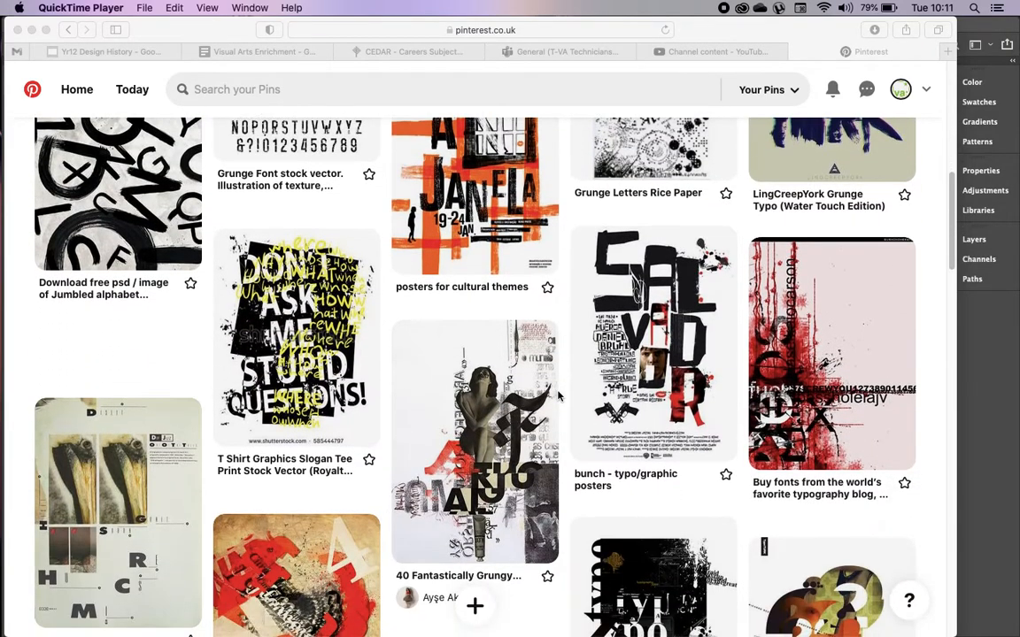
scroll(546, 403, "down", 6)
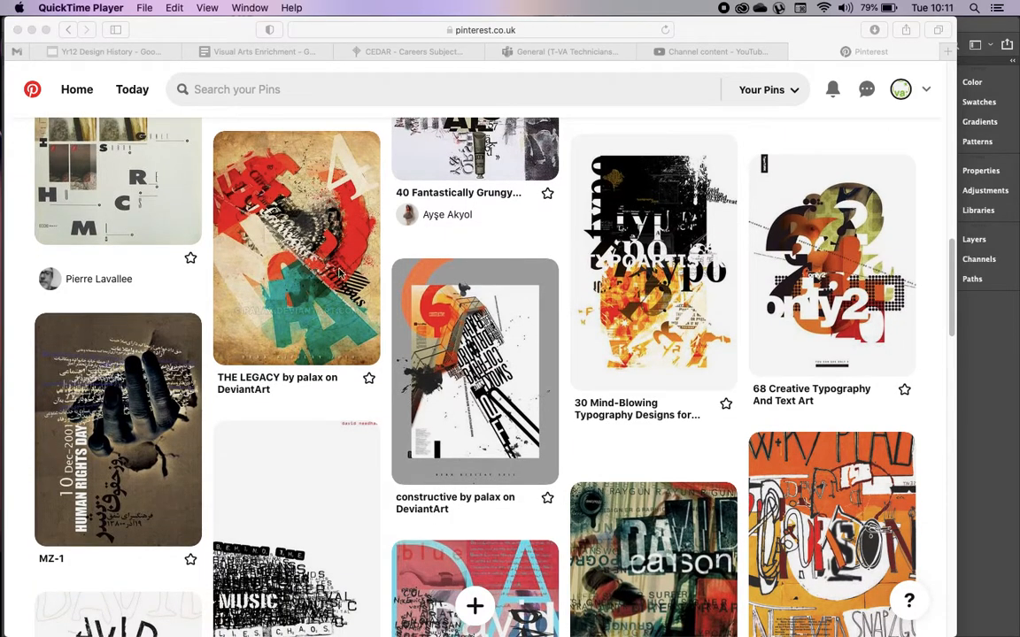
scroll(321, 348, "down", 3)
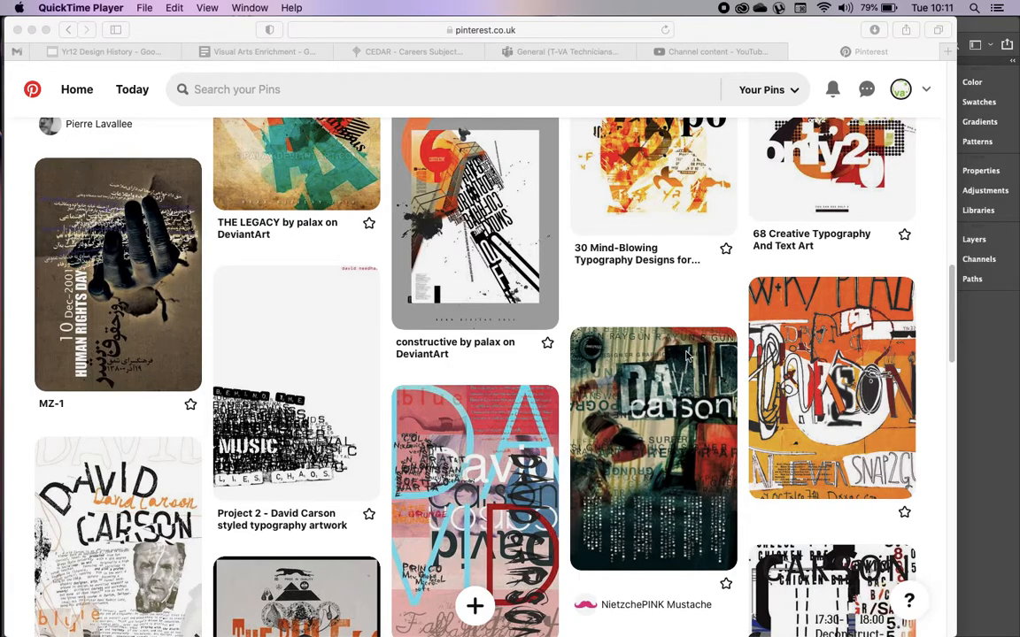
scroll(161, 505, "down", 6)
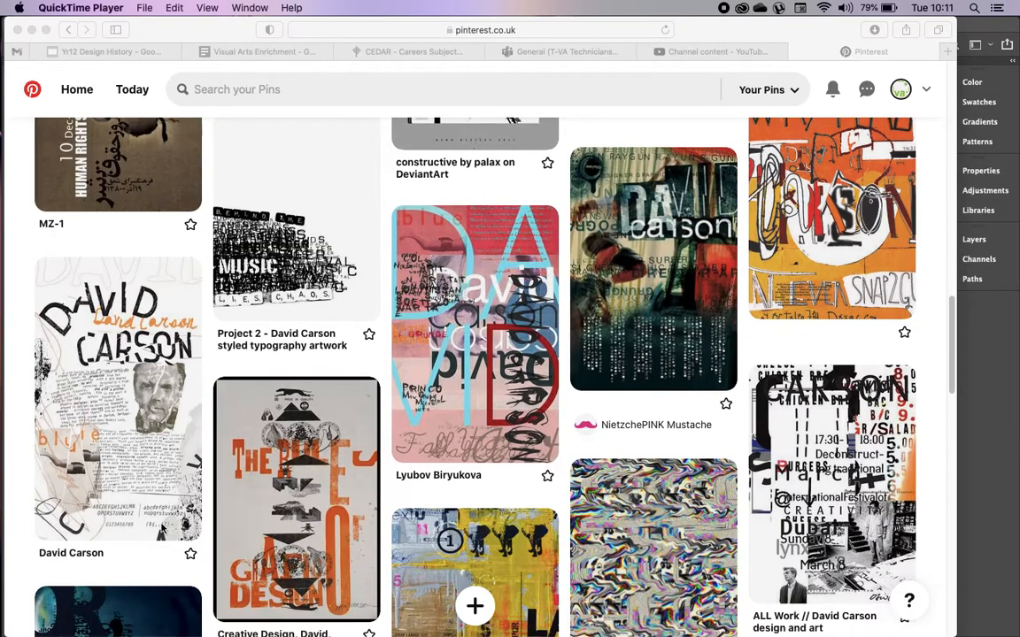
scroll(160, 505, "down", 7)
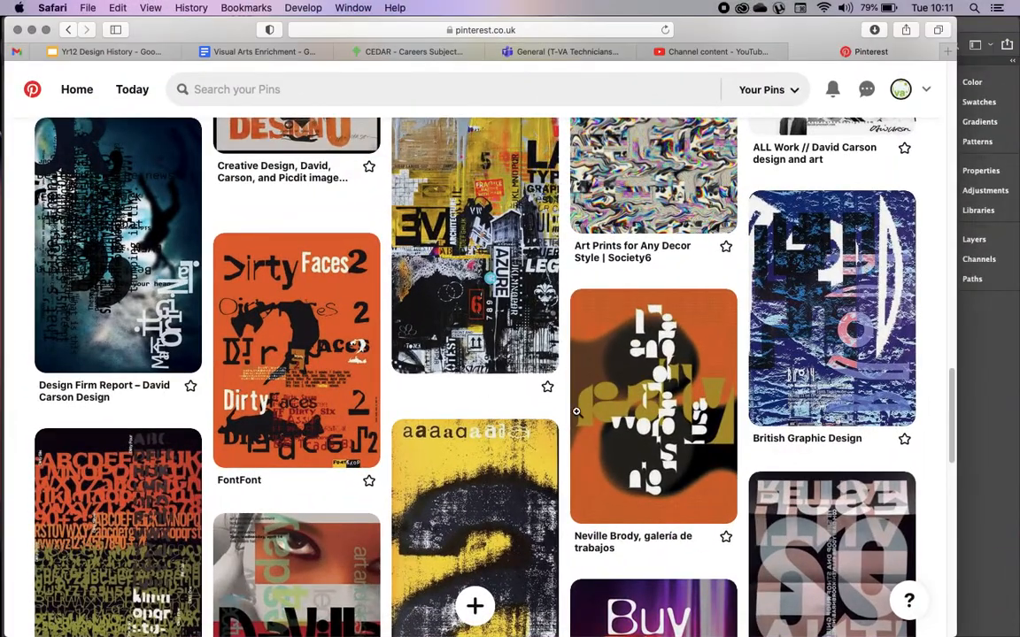
scroll(292, 265, "down", 3)
scroll(576, 411, "down", 9)
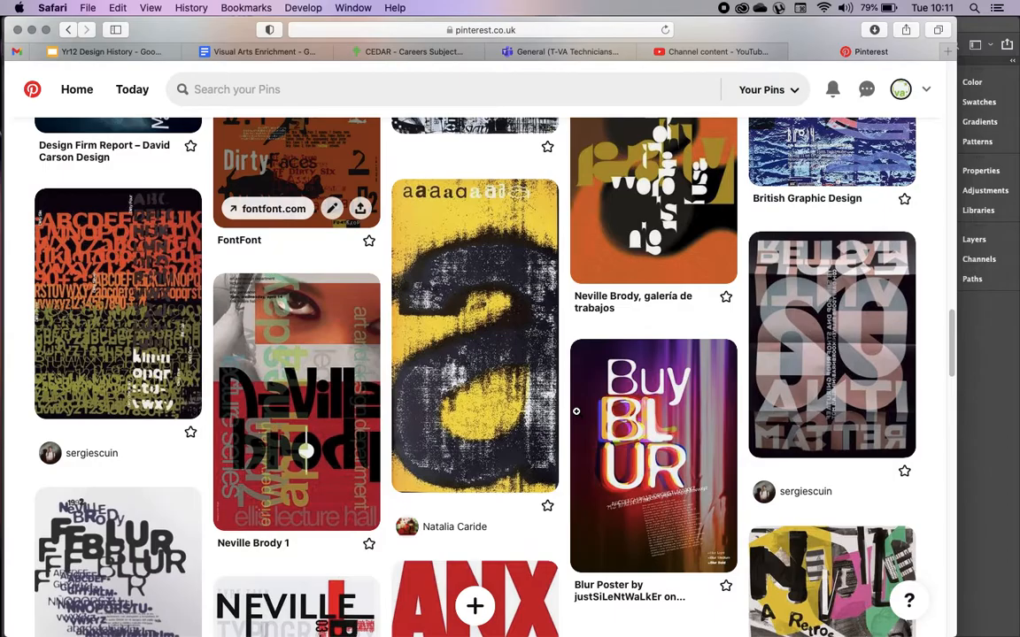
scroll(577, 412, "down", 9)
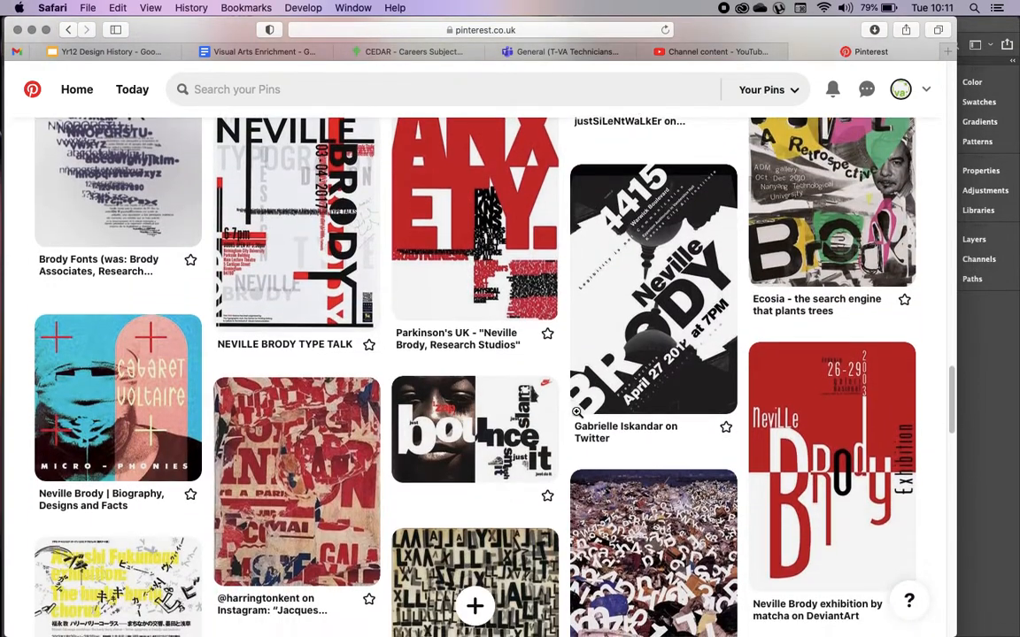
scroll(576, 416, "down", 15)
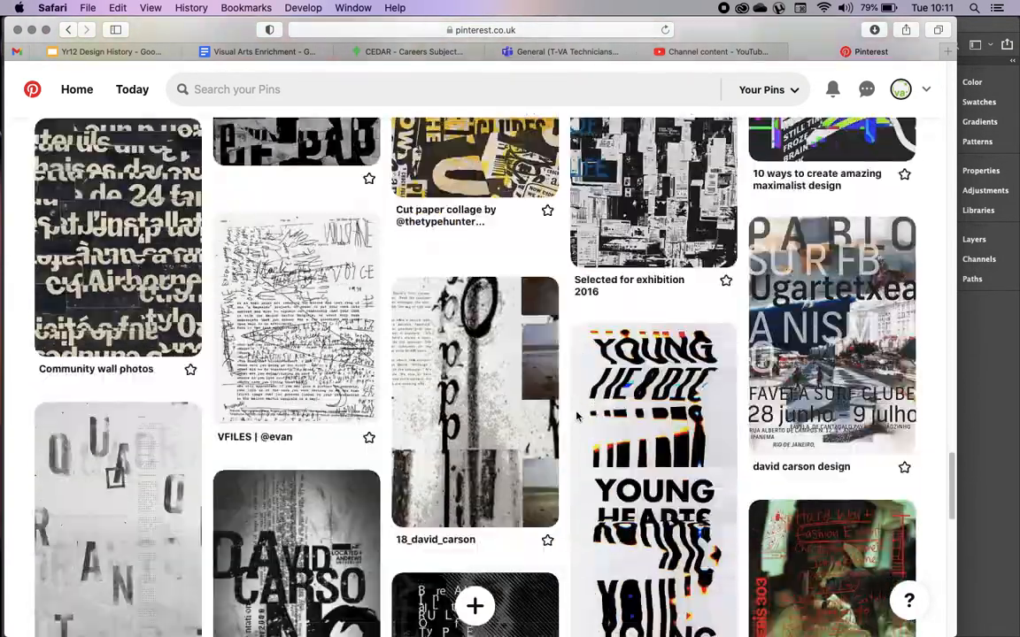
scroll(576, 416, "down", 10)
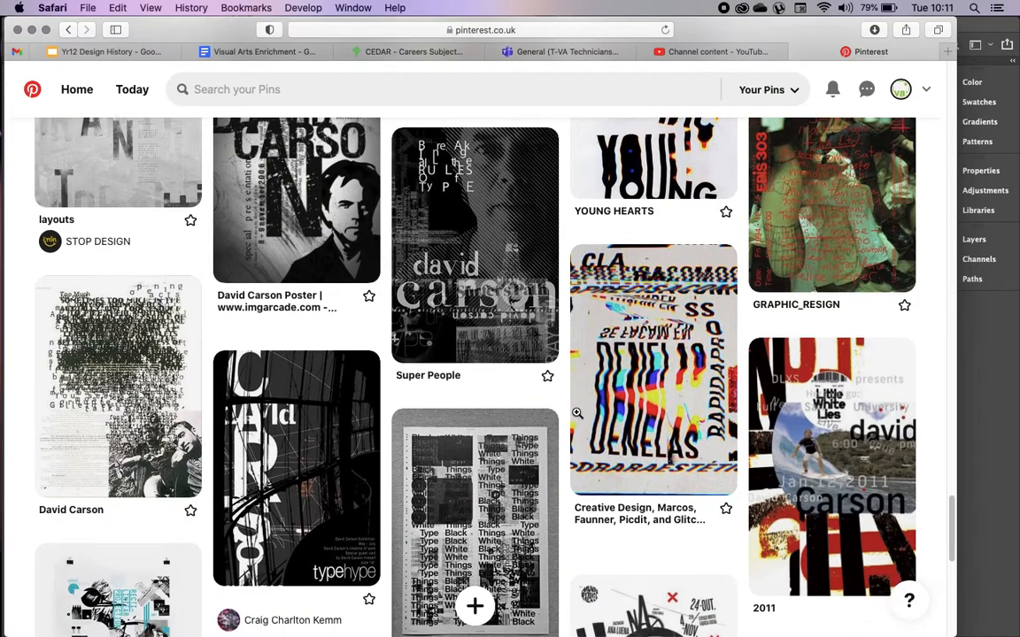
scroll(577, 412, "down", 8)
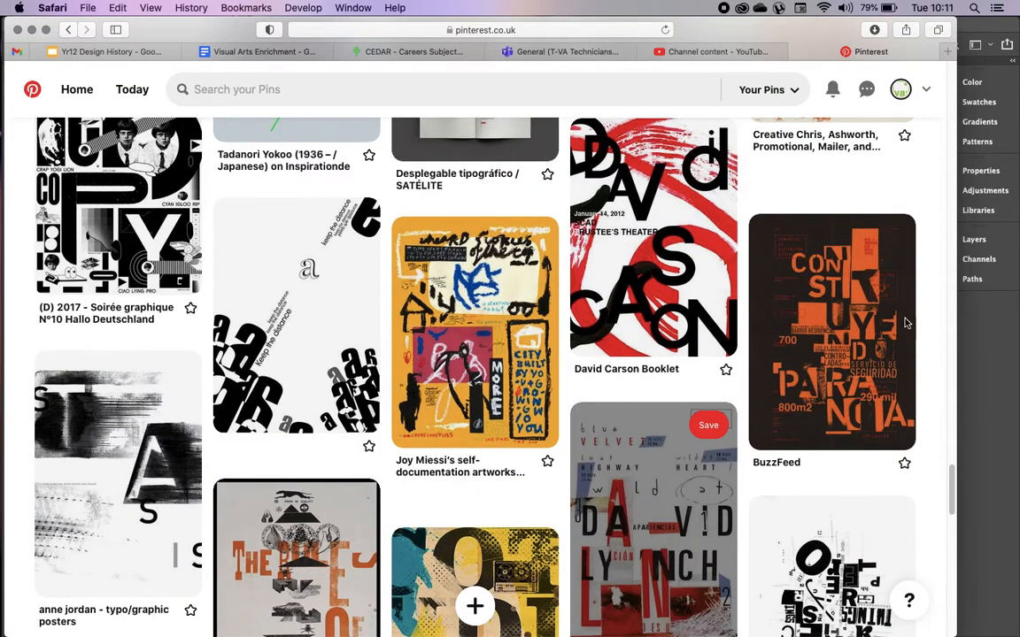
mouse_move(817, 273)
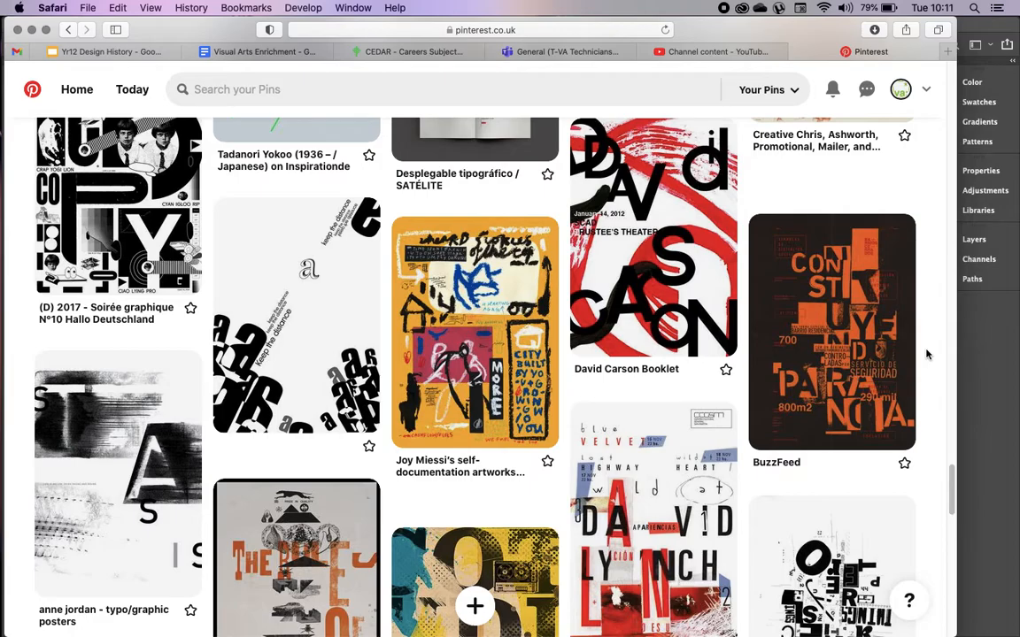
- Switch to Photoshop and create a new landscape A3 document, 420 x 297 mm at 300 pixels/inch
left_click(985, 413)
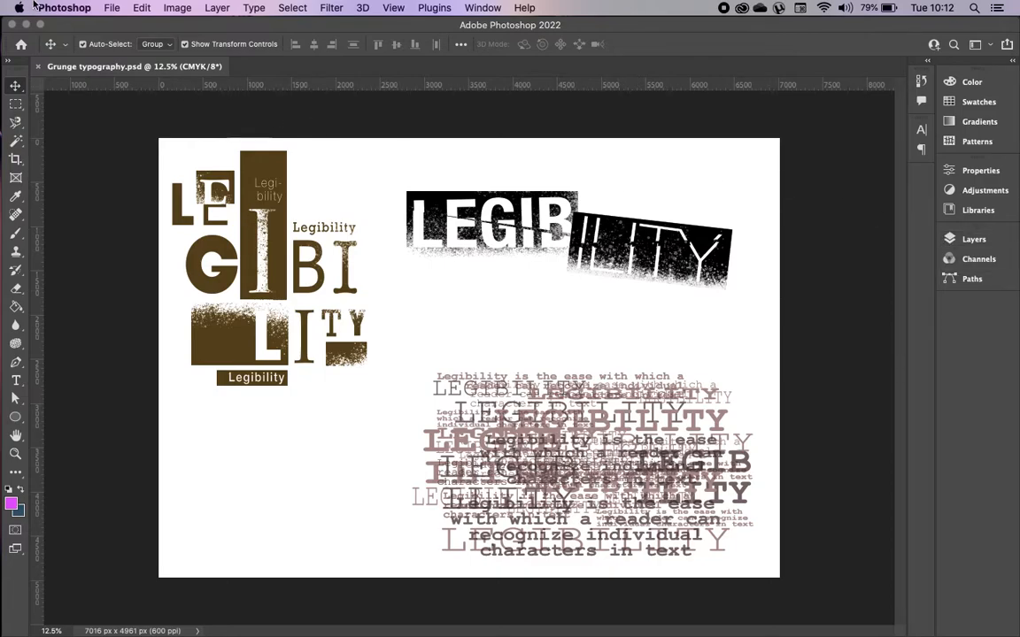
left_click(110, 8)
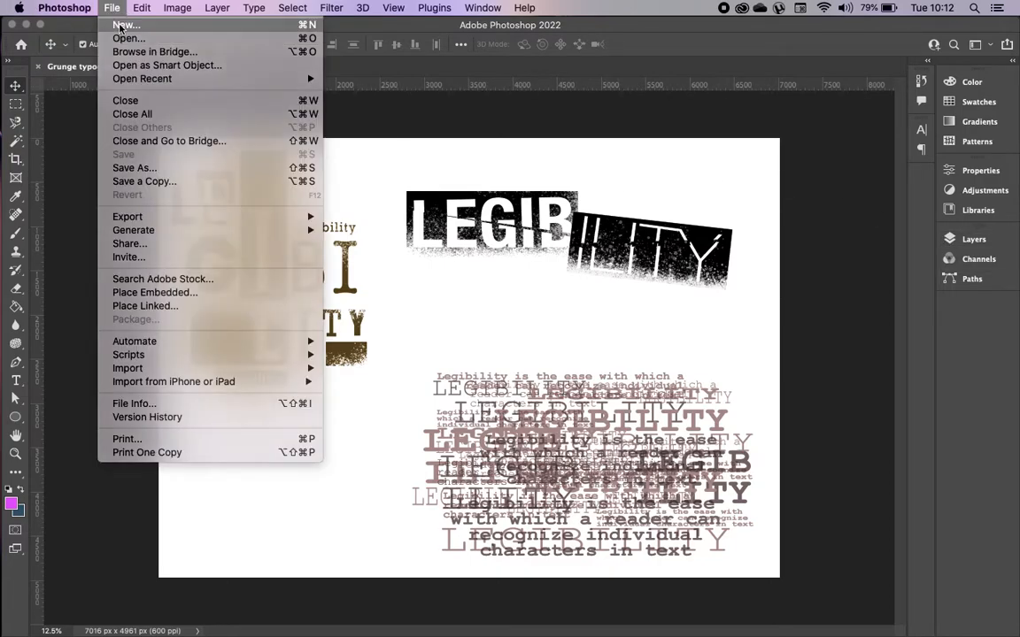
left_click(121, 26)
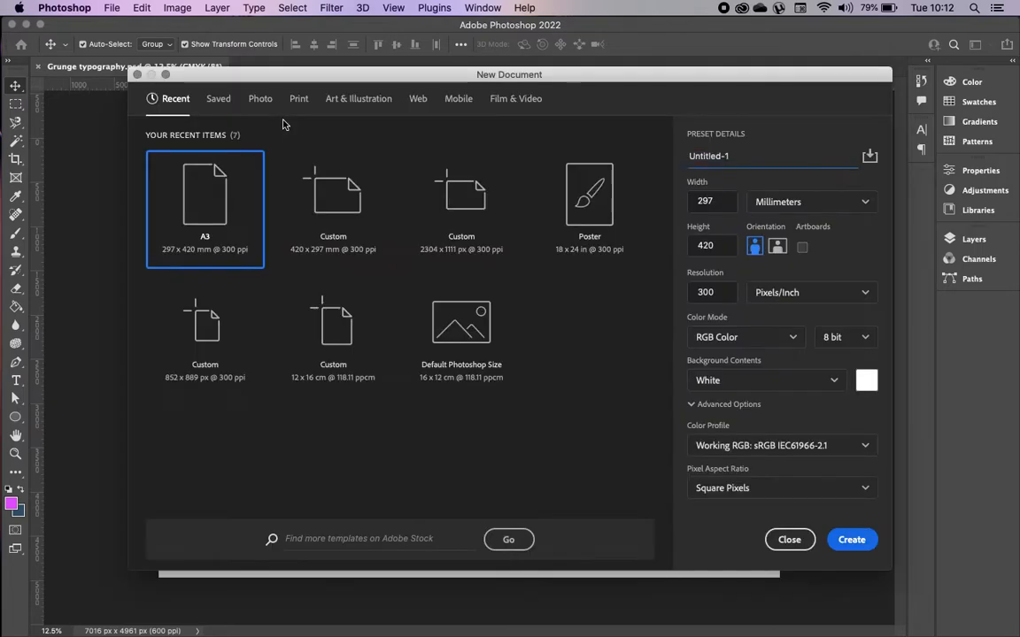
left_click(777, 246)
left_click(850, 541)
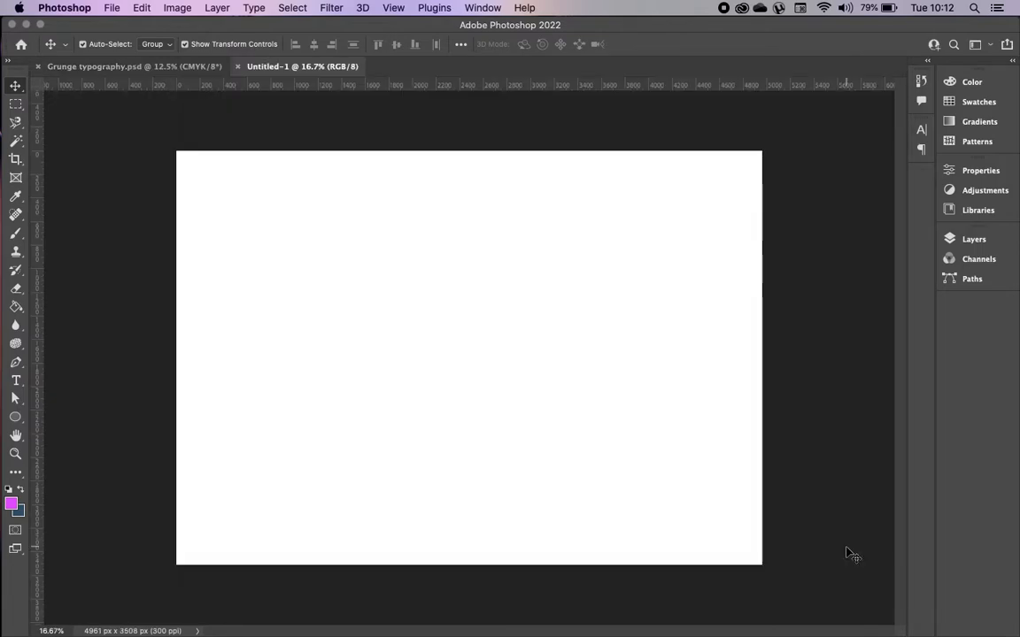
- Examine the brown and overlapping lettering groups in Grunge typography.psd, then return to the blank document
left_click(181, 67)
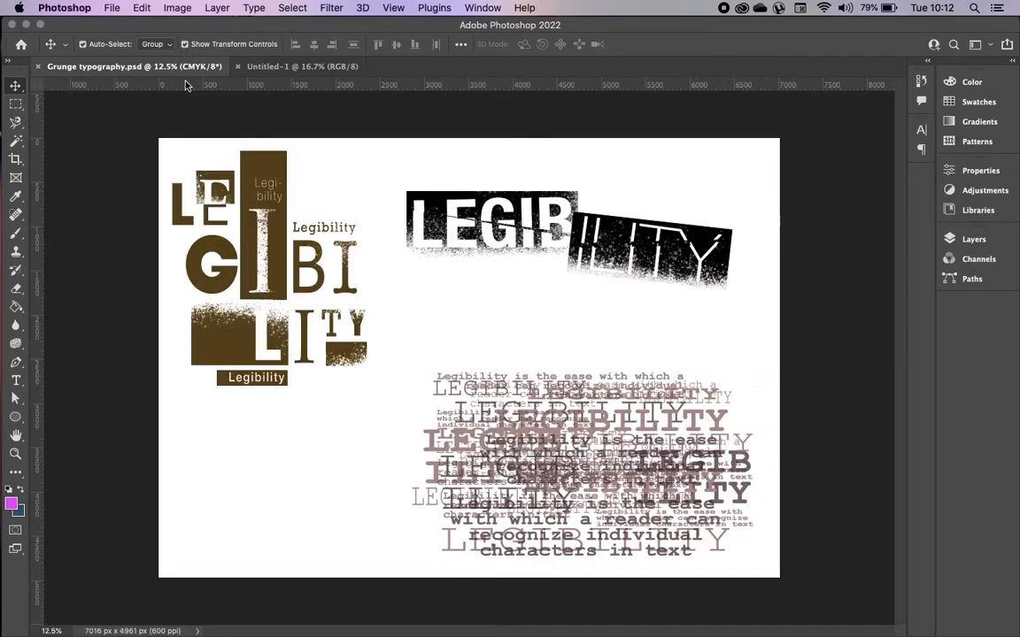
left_click(251, 172)
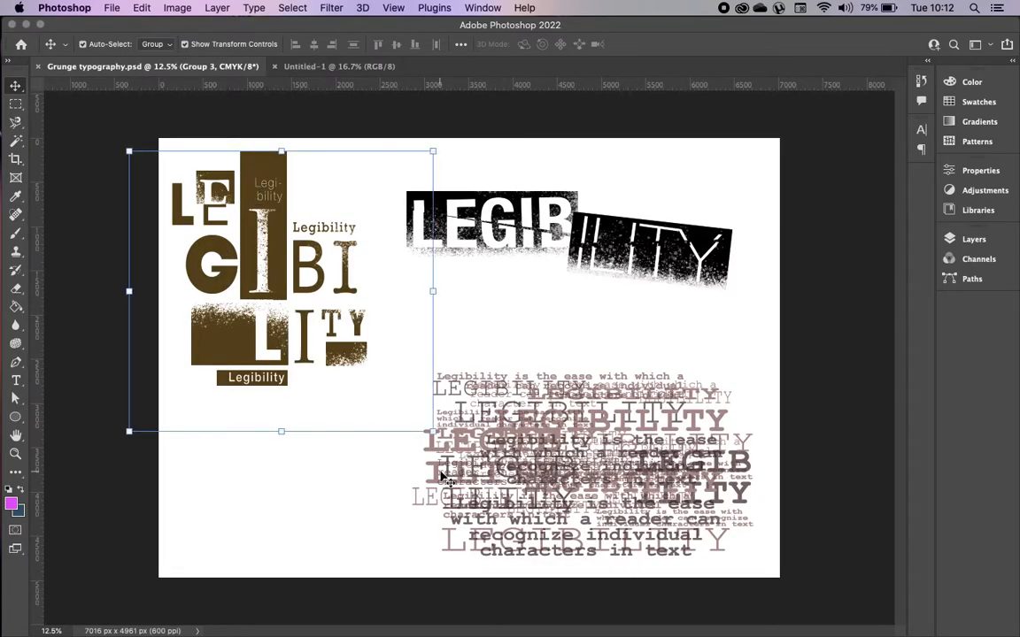
left_click(511, 445)
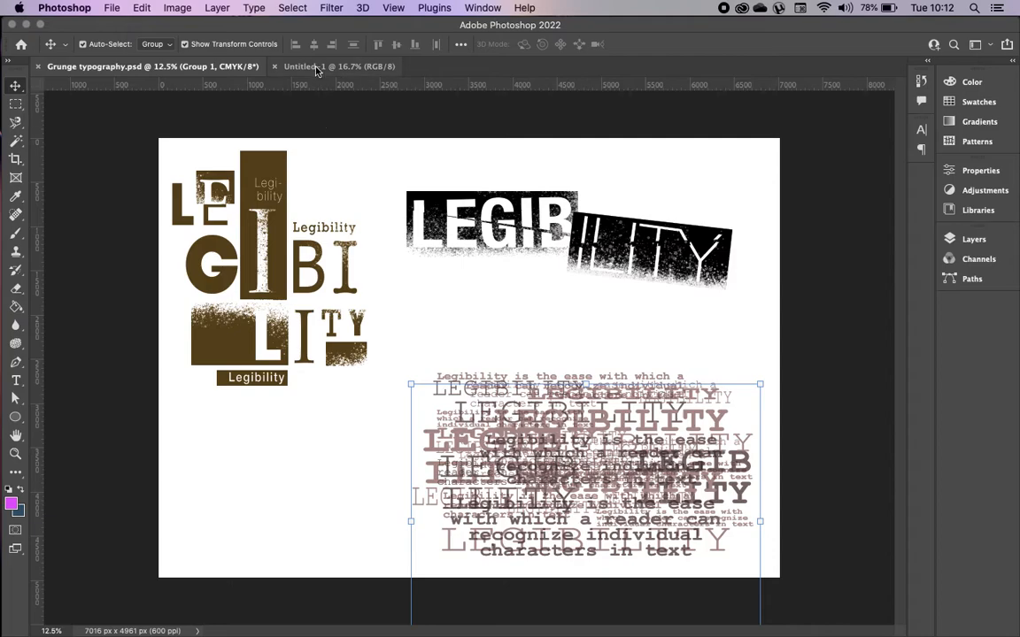
left_click(292, 65)
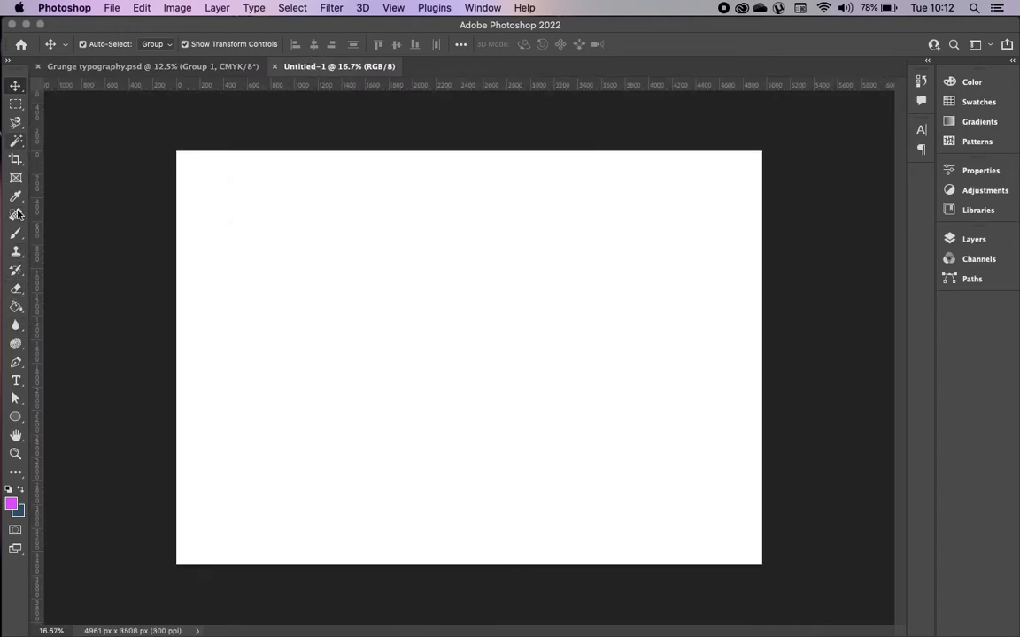
- Add a text box in the upper-left area of the canvas containing the word "Legibility"
left_click(16, 381)
left_click_drag(238, 223, 461, 325)
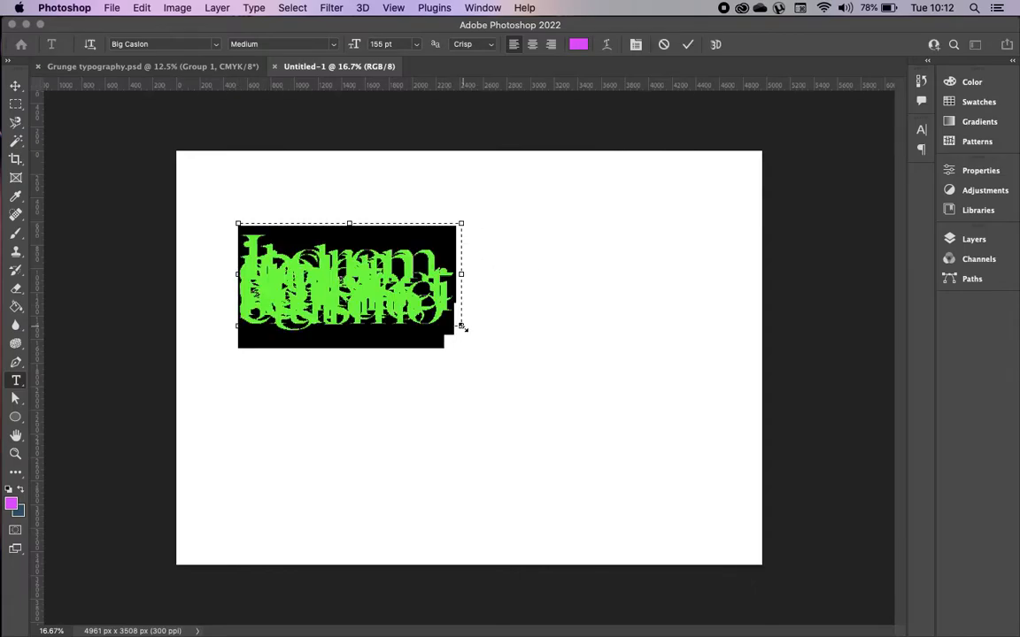
type("Legini")
key("BackSpace")
key("BackSpace")
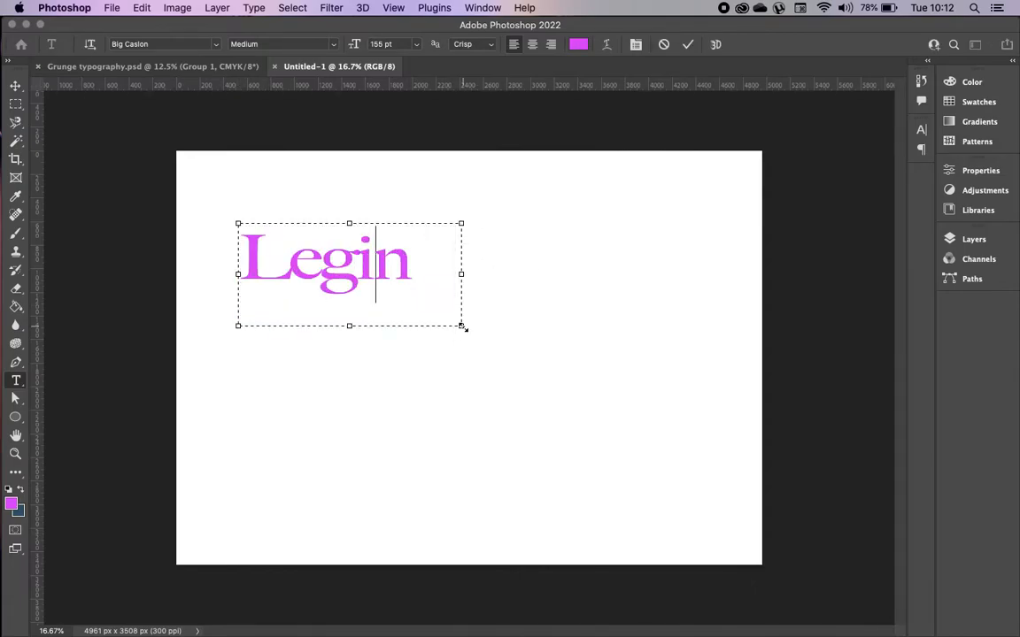
type("bility")
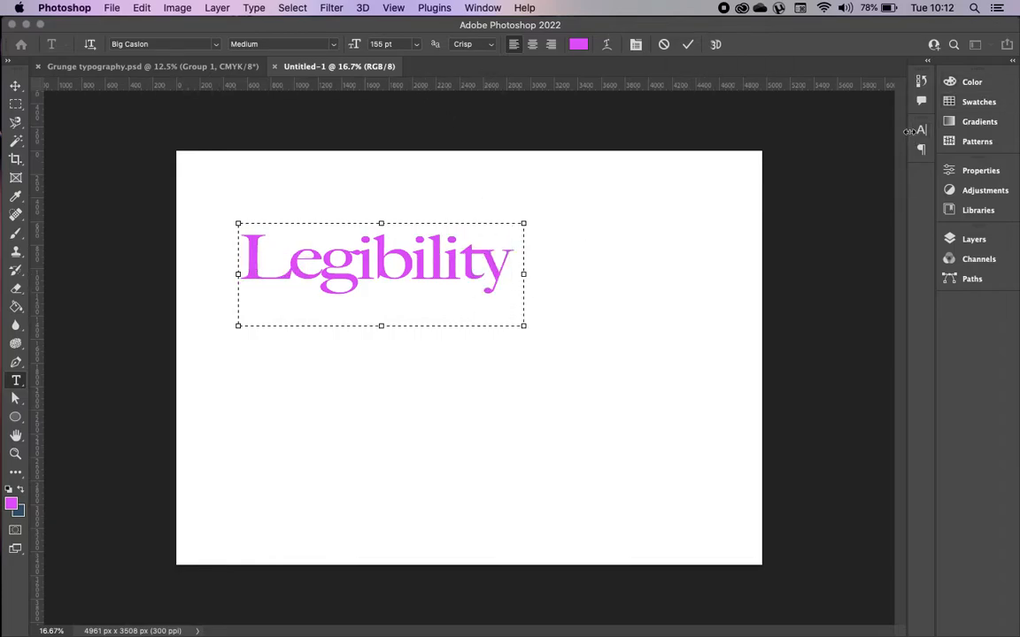
- Display the character settings, set the leading to Auto and shorten the text box to fit the word
left_click(921, 133)
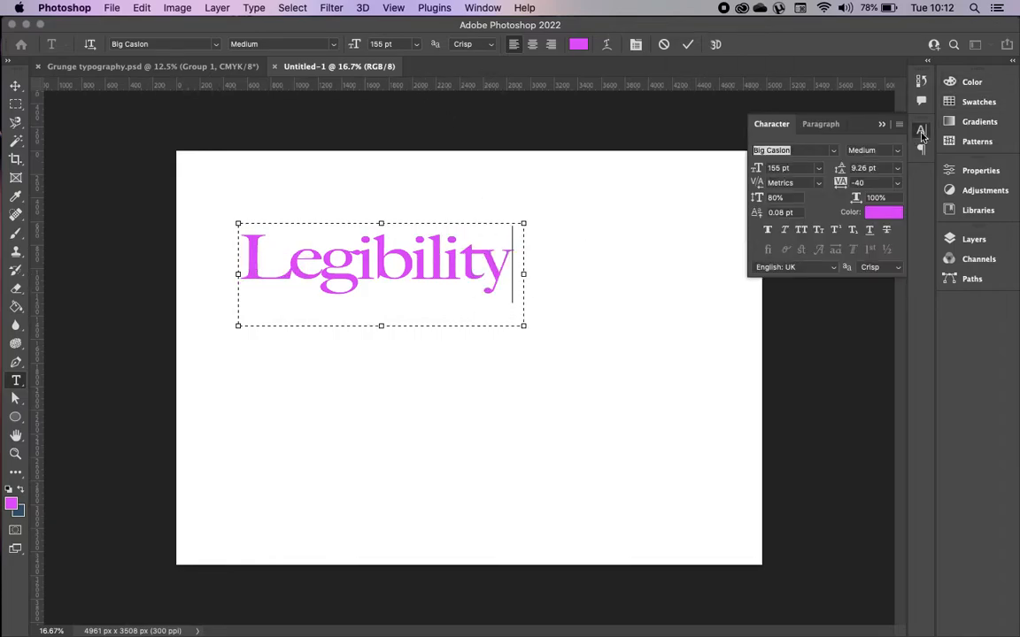
left_click(476, 7)
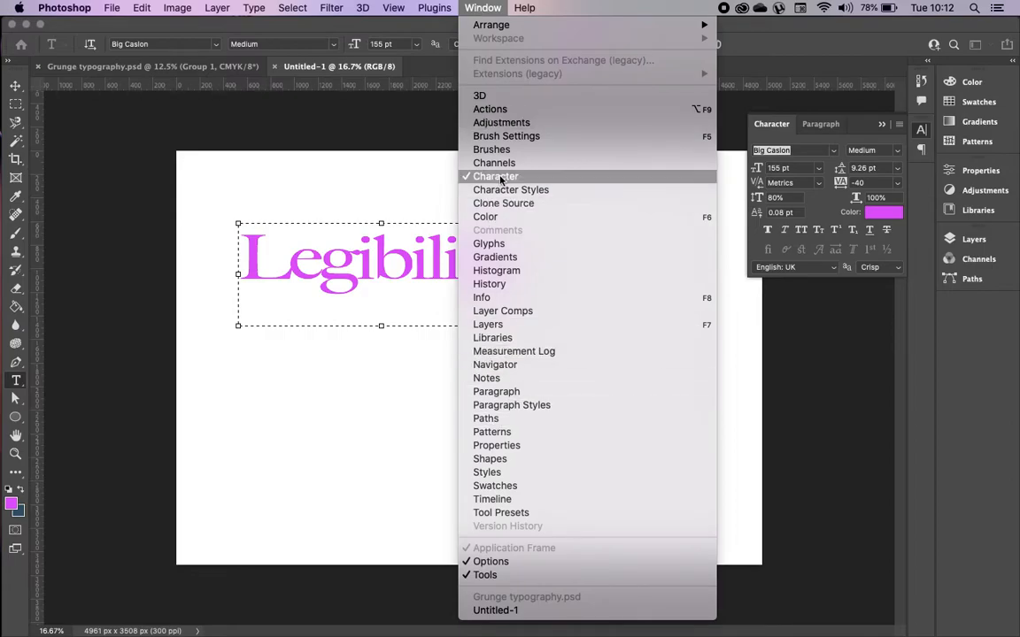
left_click(902, 170)
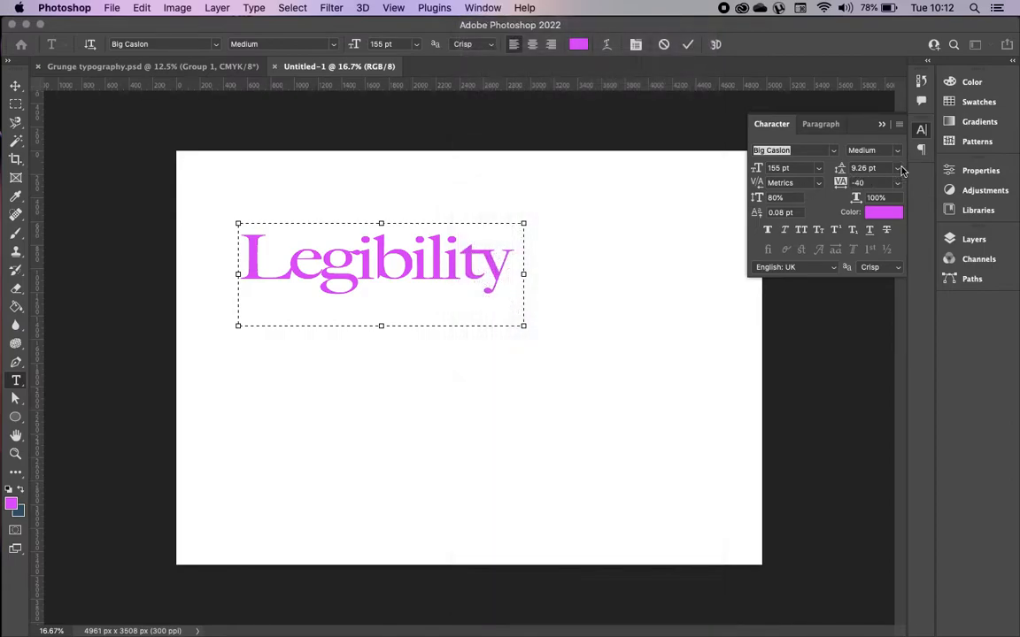
left_click(895, 169)
left_click(872, 179)
left_click_drag(374, 326, 378, 295)
- Try to change the text colour to brown #593b27
left_click(578, 43)
left_click_drag(413, 455, 414, 478)
left_click(312, 389)
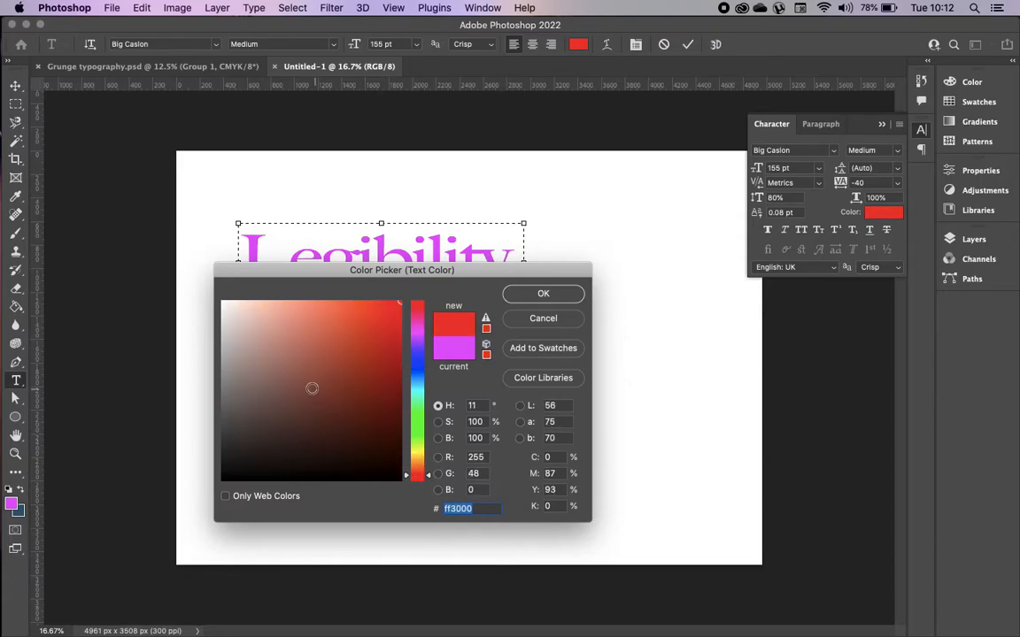
left_click(420, 469)
left_click_drag(420, 469, 419, 471)
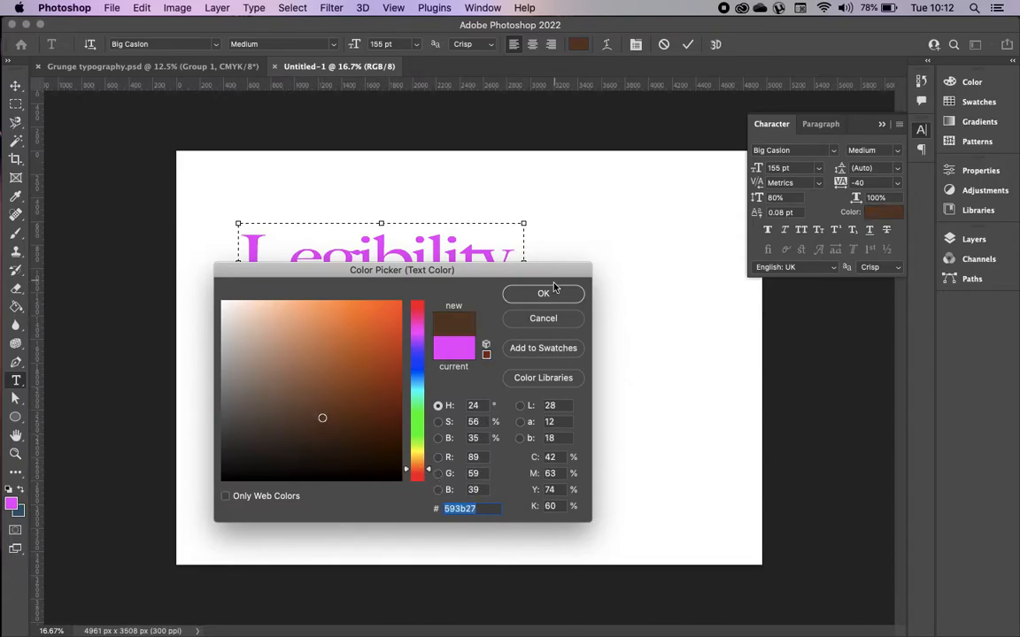
left_click(544, 293)
- Select the whole word "Legibility" and recolour it dark brown
left_click_drag(511, 265, 413, 133)
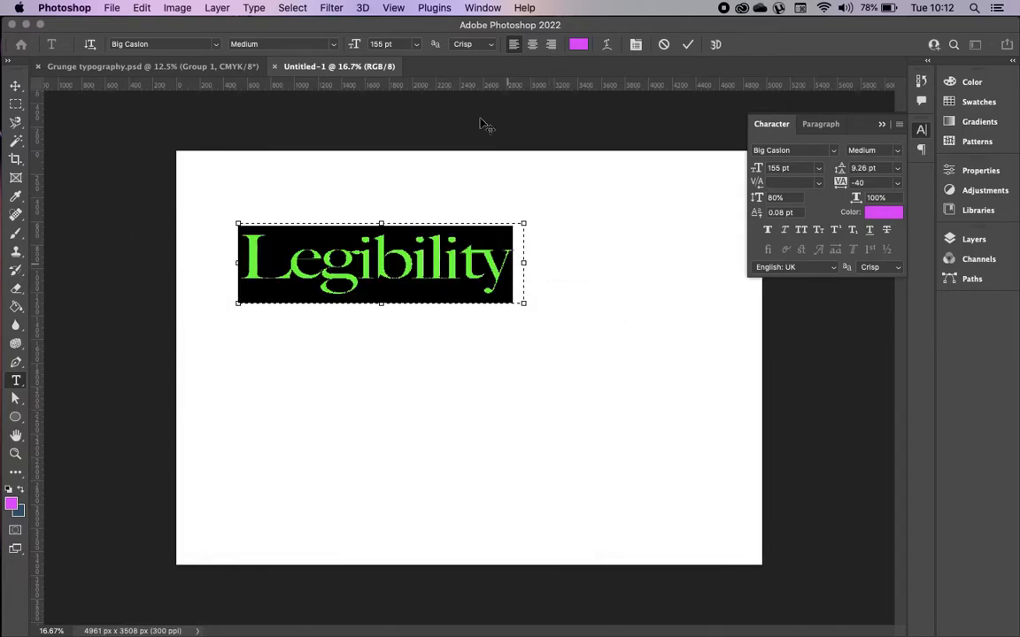
left_click(579, 44)
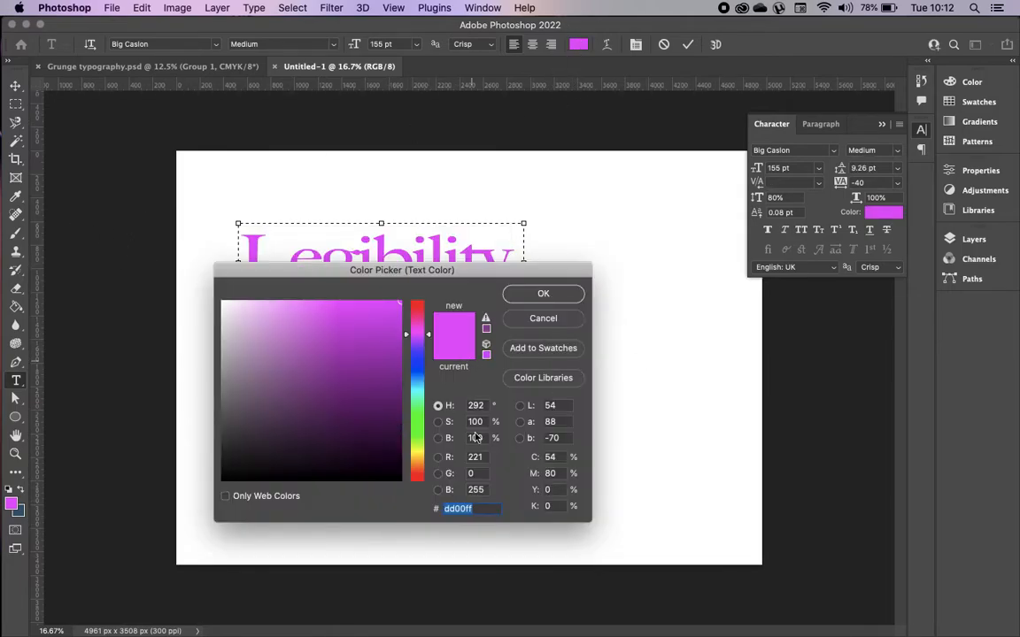
left_click_drag(417, 427, 416, 467)
left_click(379, 454)
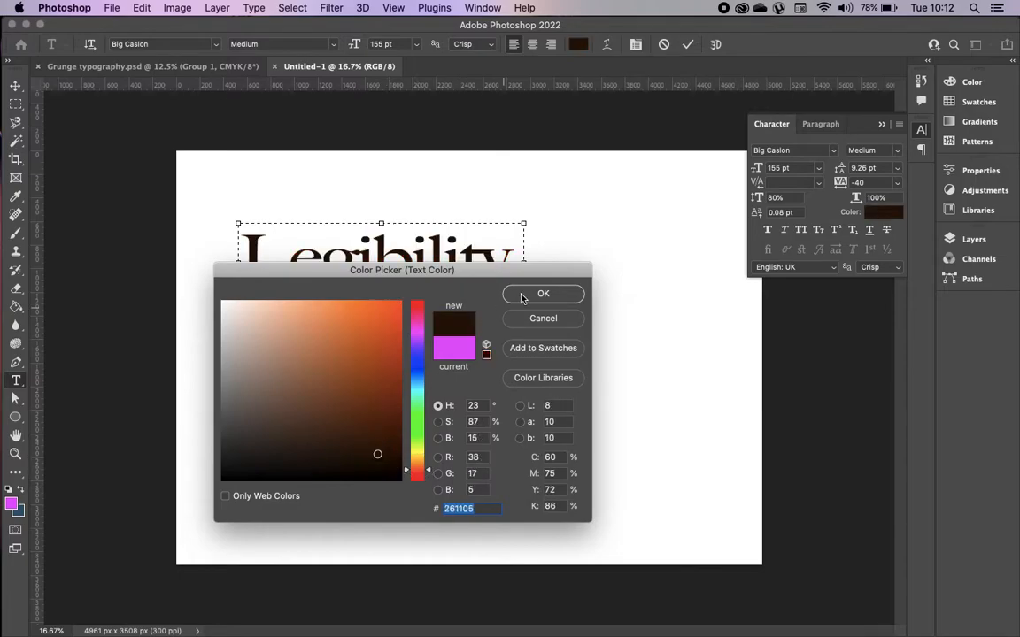
left_click(366, 426)
left_click(349, 427)
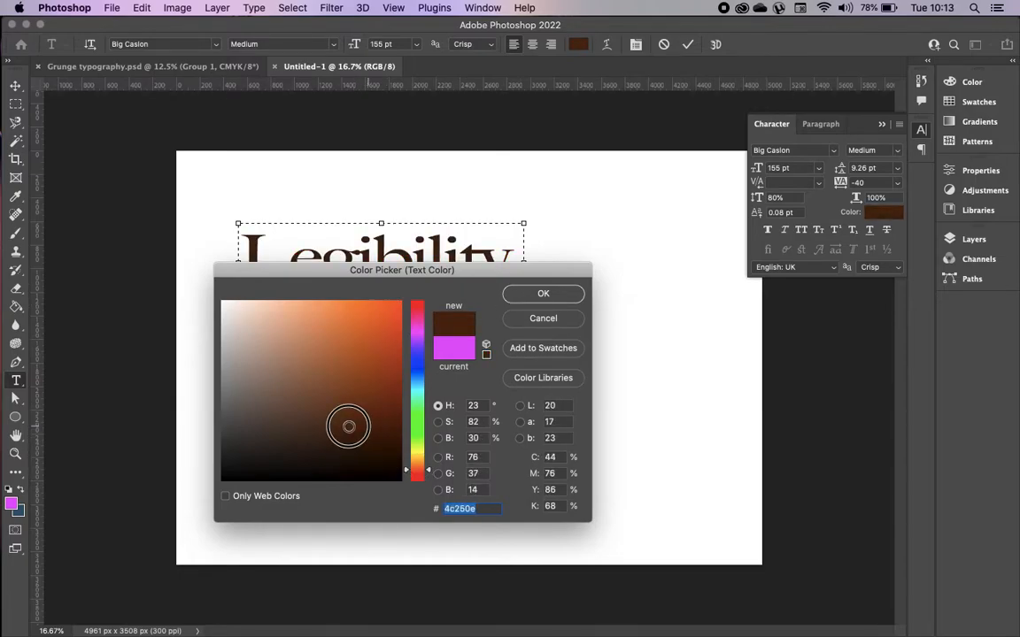
left_click(547, 293)
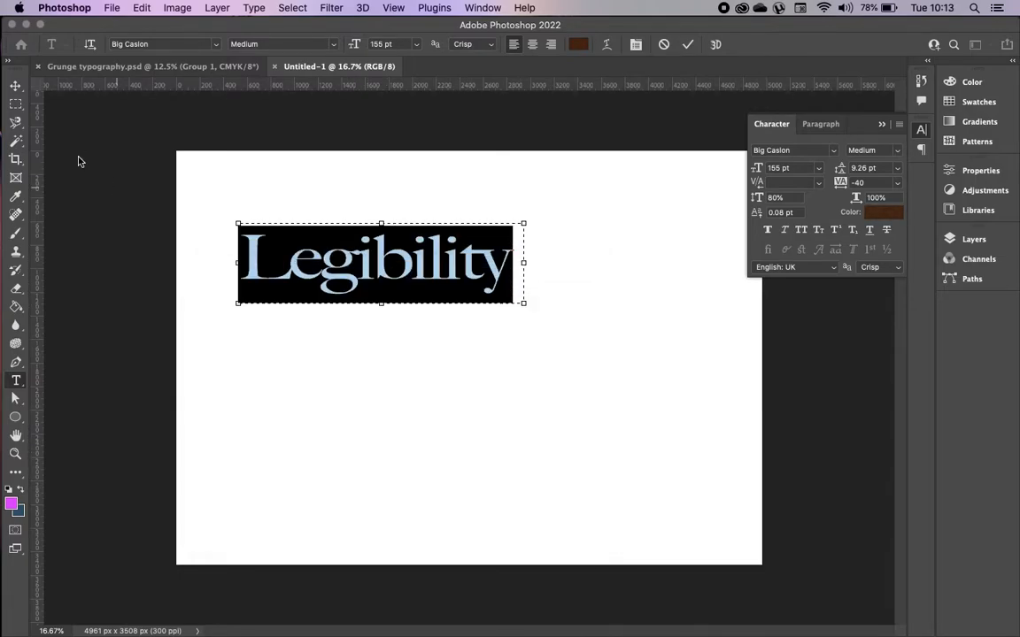
- Change the font of "Legibility" to Impact and commit the text
left_click(214, 46)
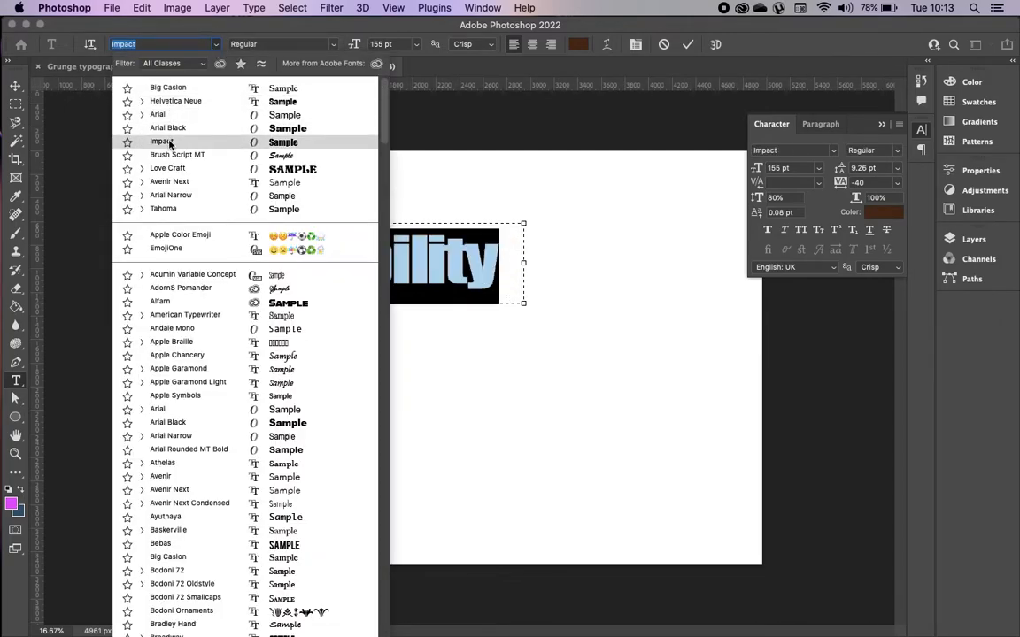
left_click(171, 144)
left_click(15, 86)
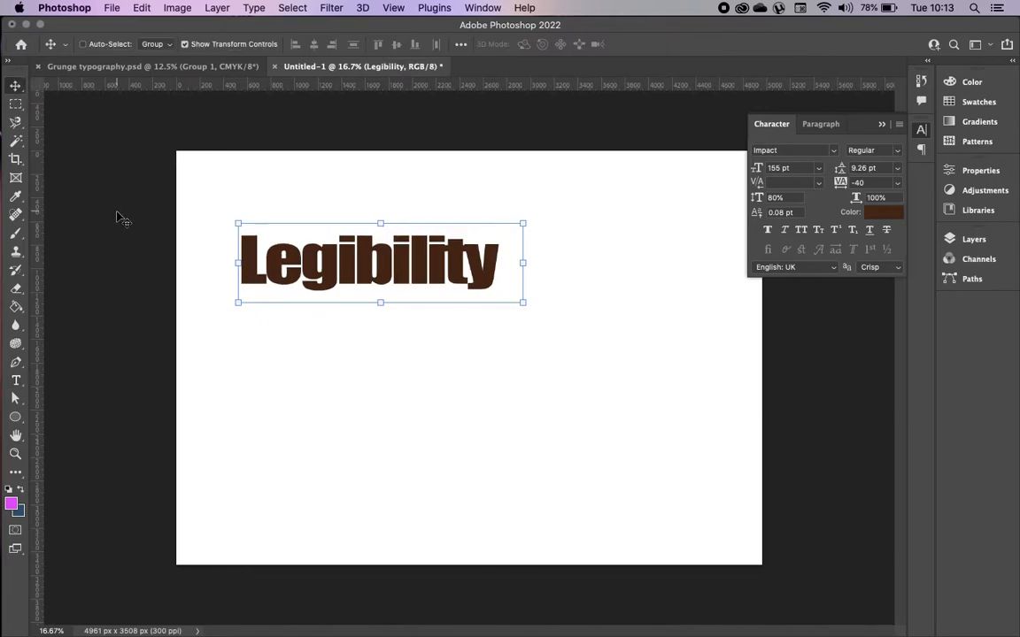
- Duplicate the word "Legibility" directly below the original and change the copy's font to American Typewriter
key("super+t")
left_click_drag(389, 248, 377, 361)
double_click(377, 347)
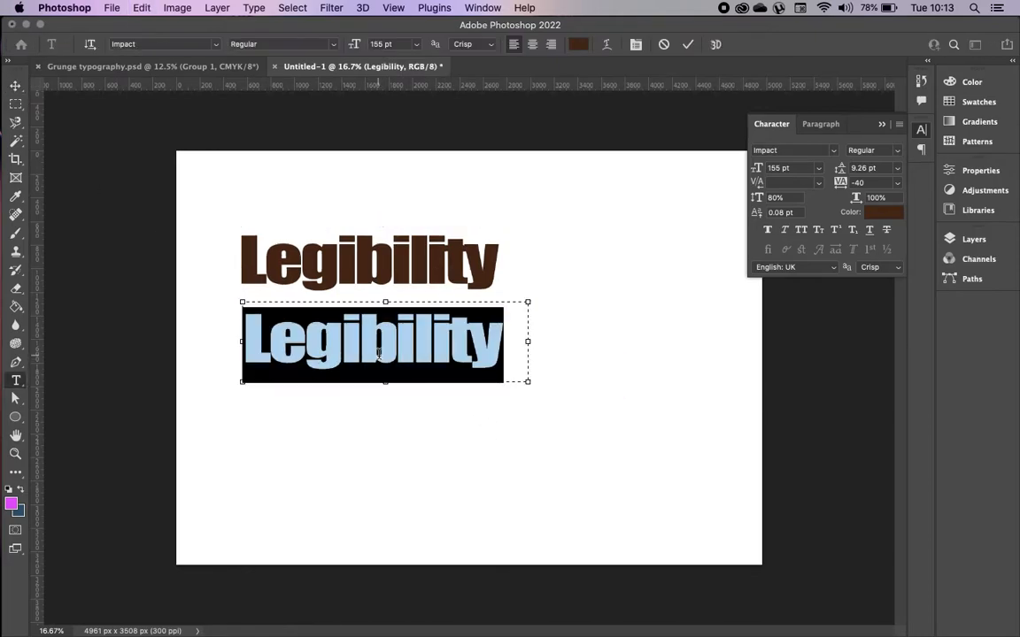
left_click(218, 46)
key("Down")
key("Down")
key("Down")
key("Down")
key("Down")
key("Down")
key("Down")
key("Down")
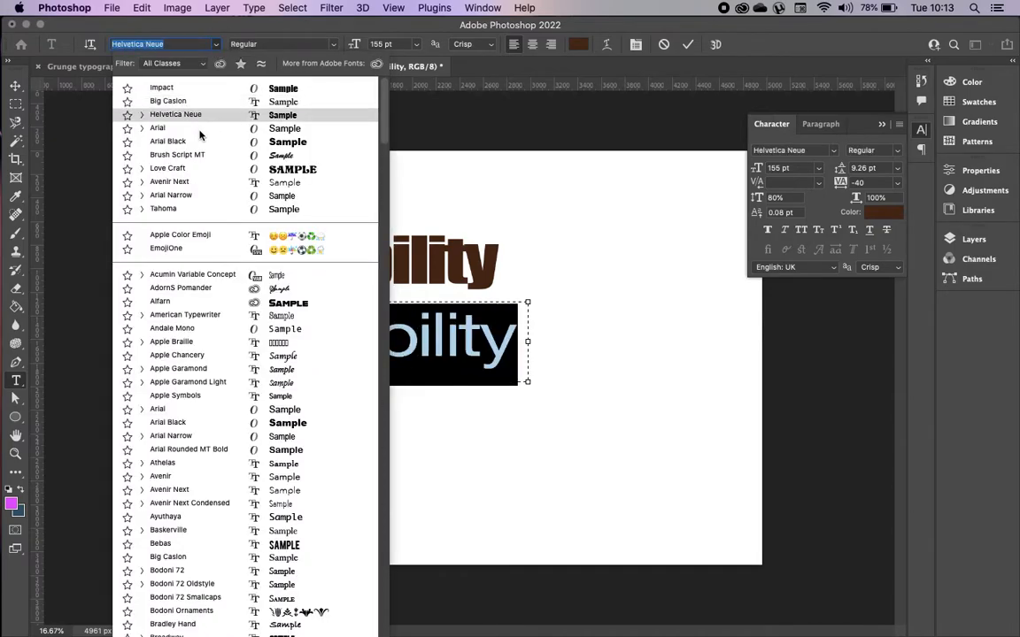
left_click(188, 315)
- Widen the copy's text box to fit the word and centre it closely beneath the Impact version
left_click_drag(528, 342, 579, 345)
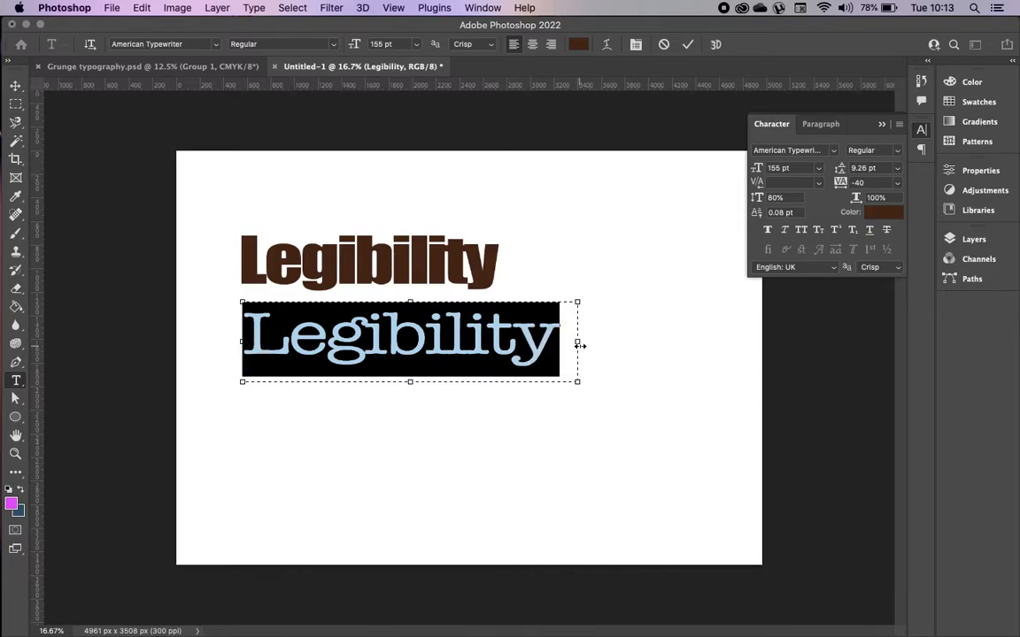
left_click(15, 85)
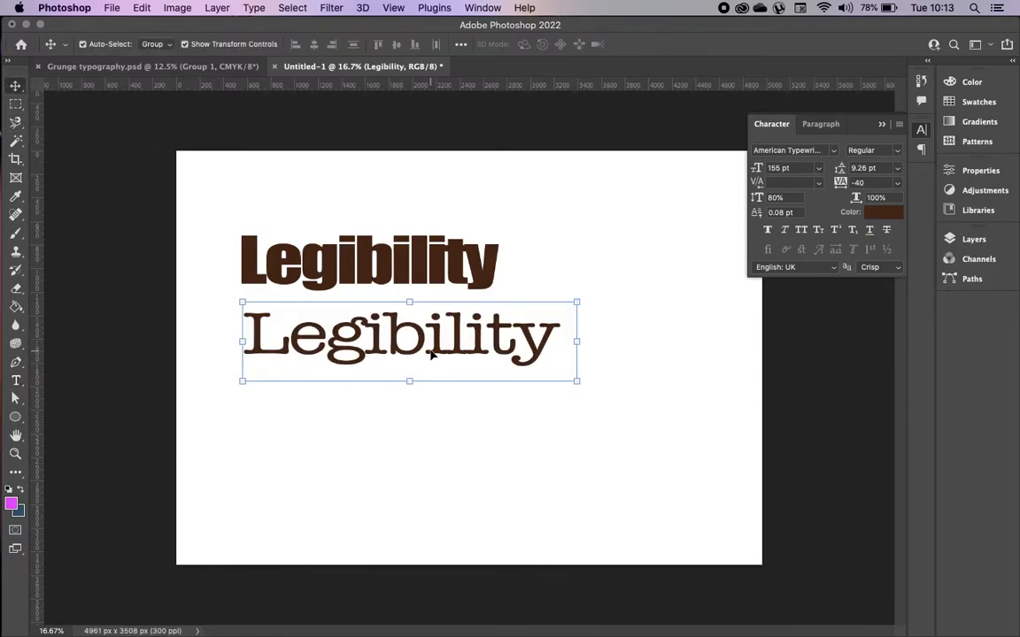
left_click_drag(420, 340, 392, 331)
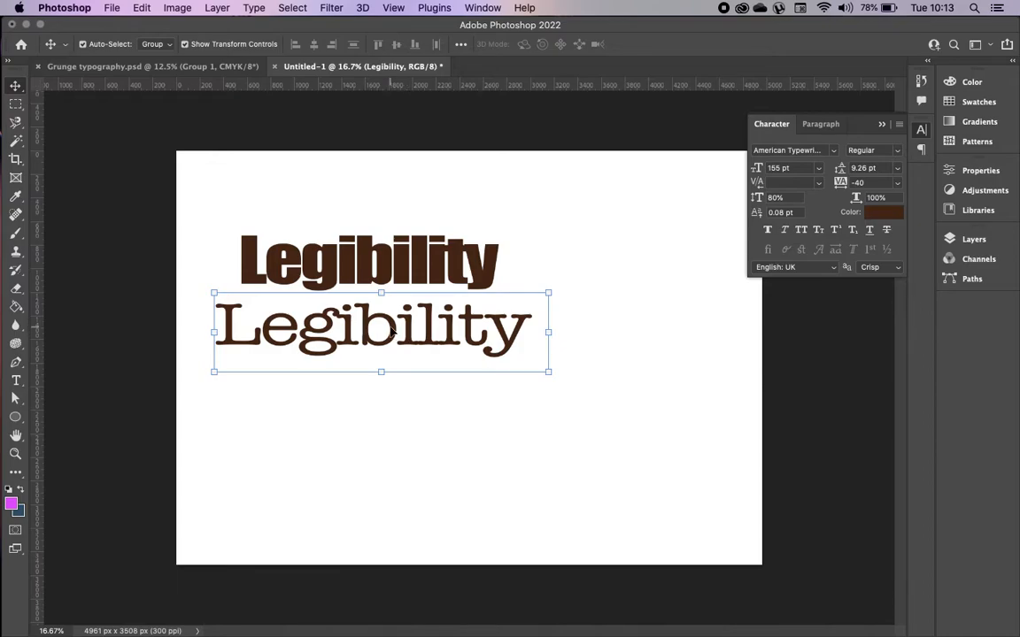
- Switch to Grunge typography.psd and examine the stacked LEGIBILITY text layers inside Group 1, hiding its lowest ones
left_click(195, 67)
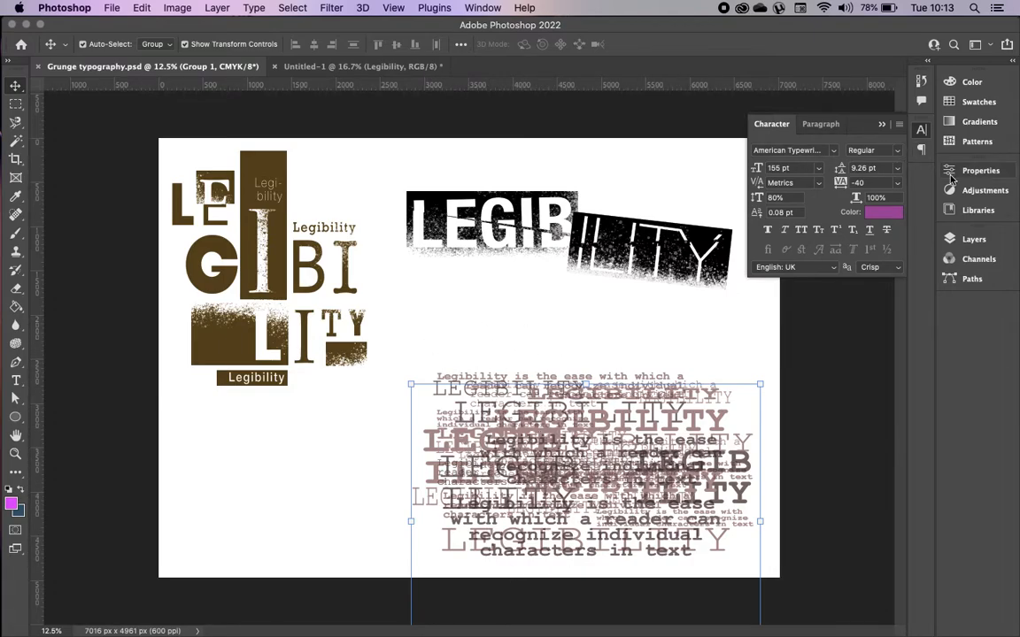
left_click(961, 243)
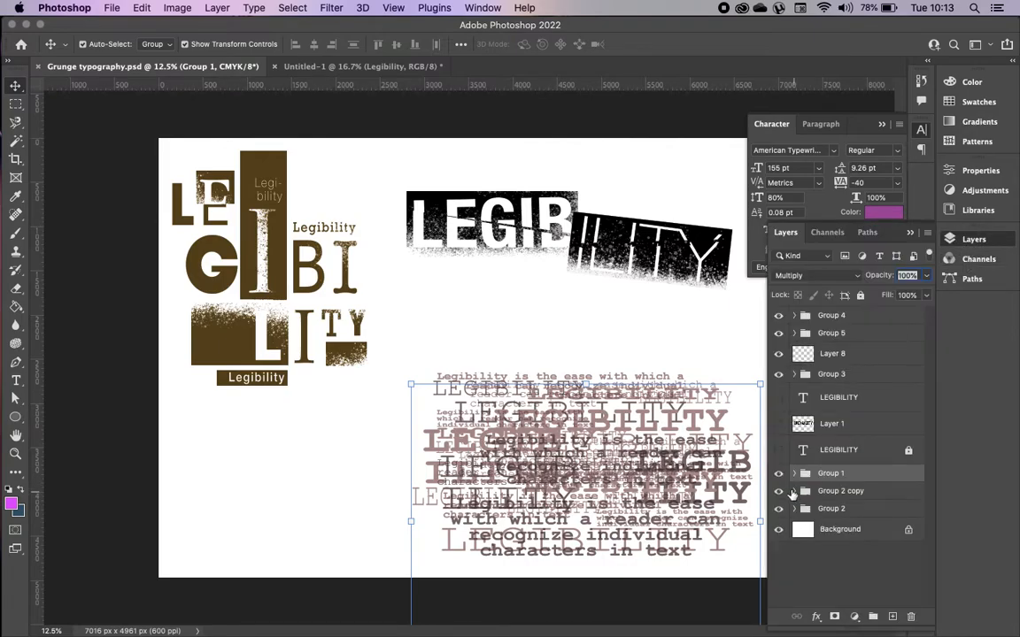
left_click(794, 474)
scroll(794, 522, "down", 5)
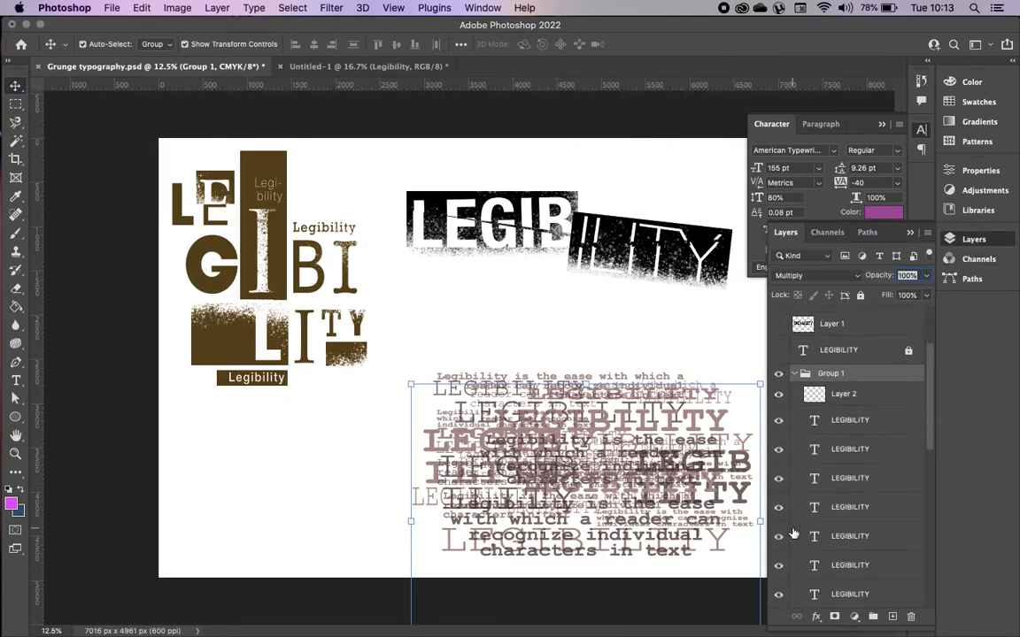
scroll(794, 534, "down", 2)
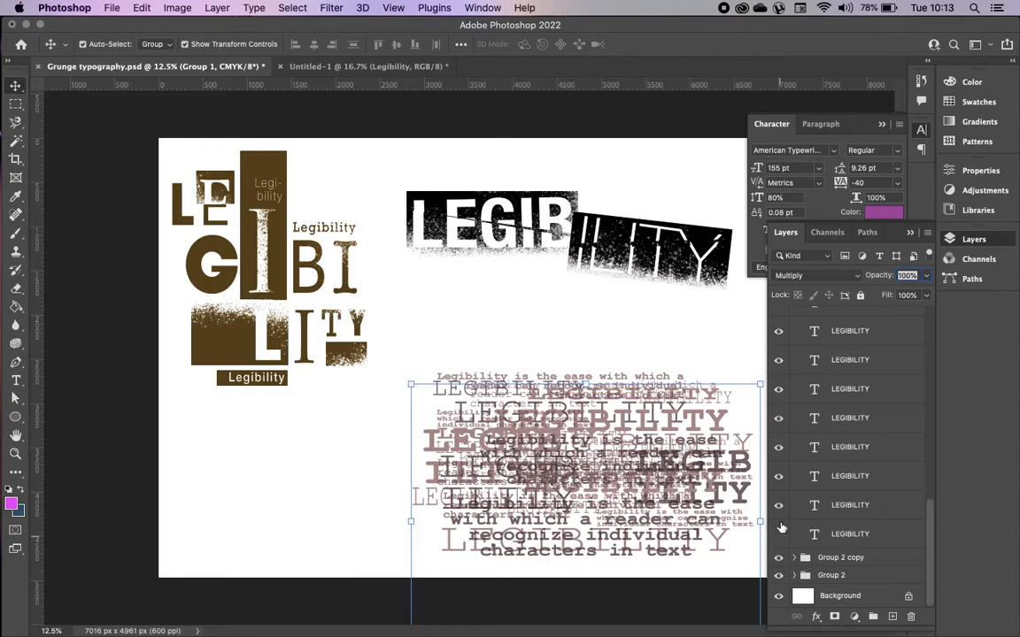
left_click(781, 534)
left_click(780, 511)
scroll(781, 513, "up", 10)
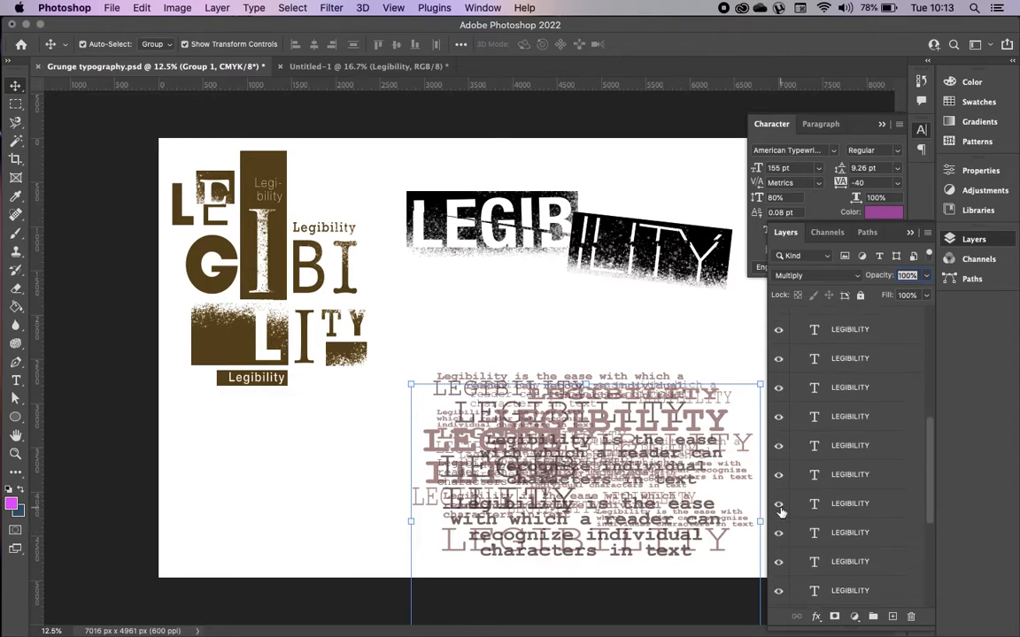
scroll(787, 495, "down", 1)
left_click(794, 445)
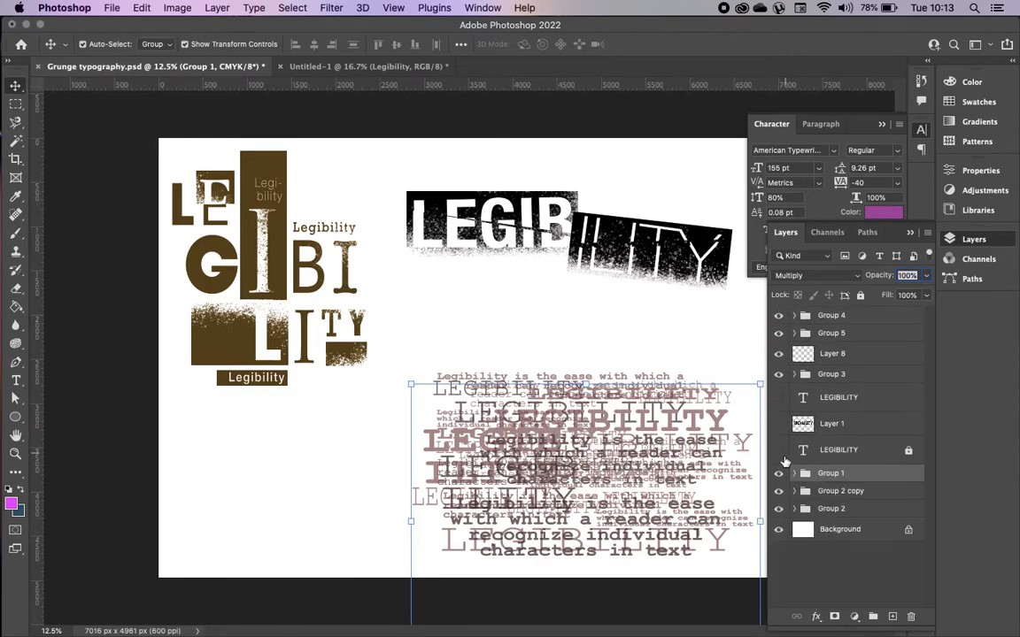
- Toggle the visibility of Group 1, Group 2 copy and Group 2 to examine what each contributes to the layered composition
left_click(779, 473)
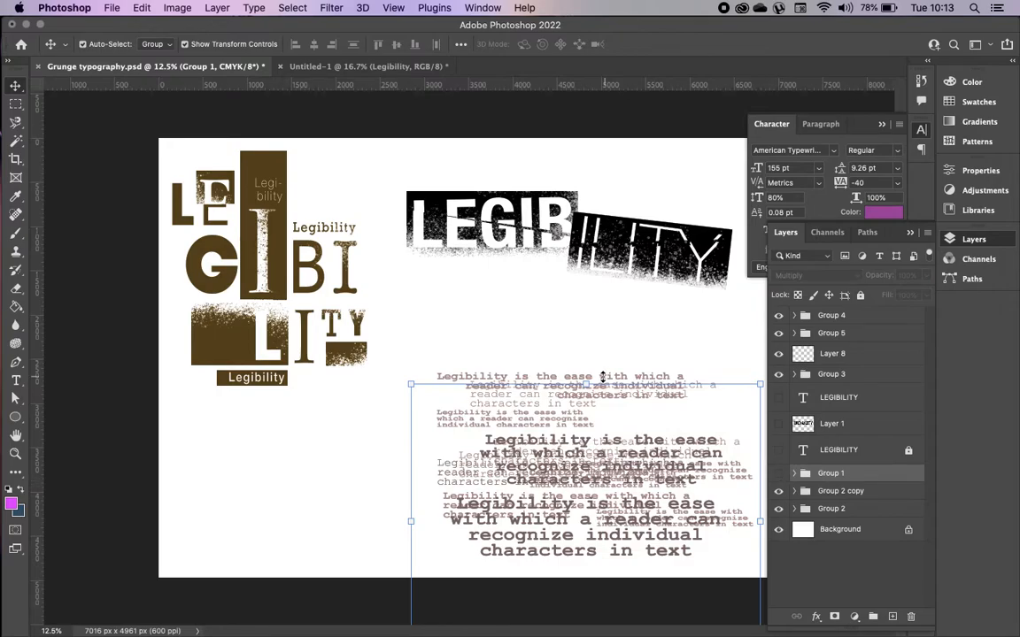
left_click(626, 343)
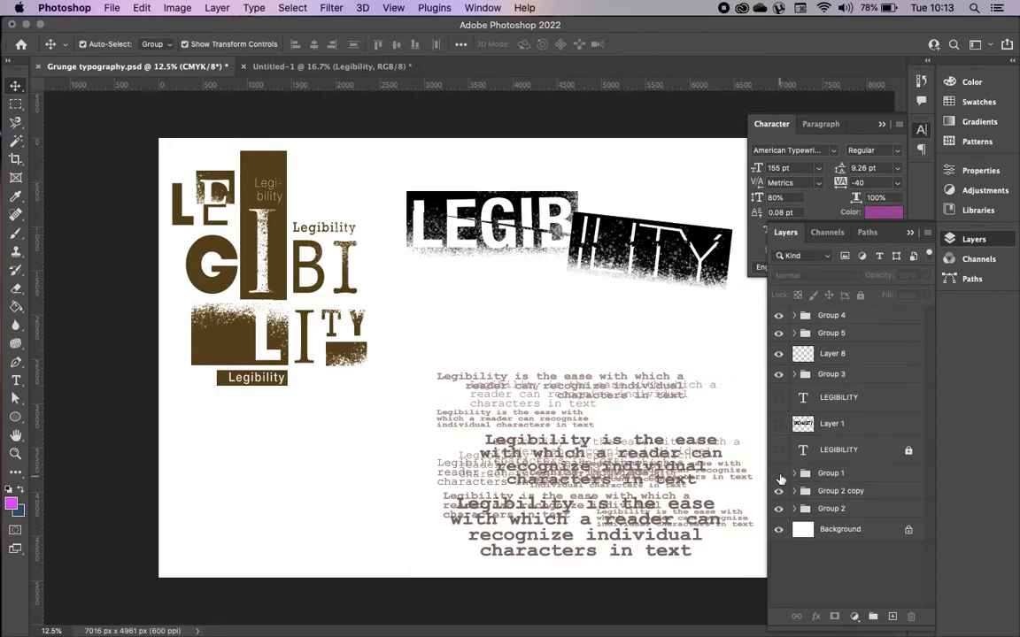
left_click(779, 476)
left_click(780, 493)
left_click(779, 510)
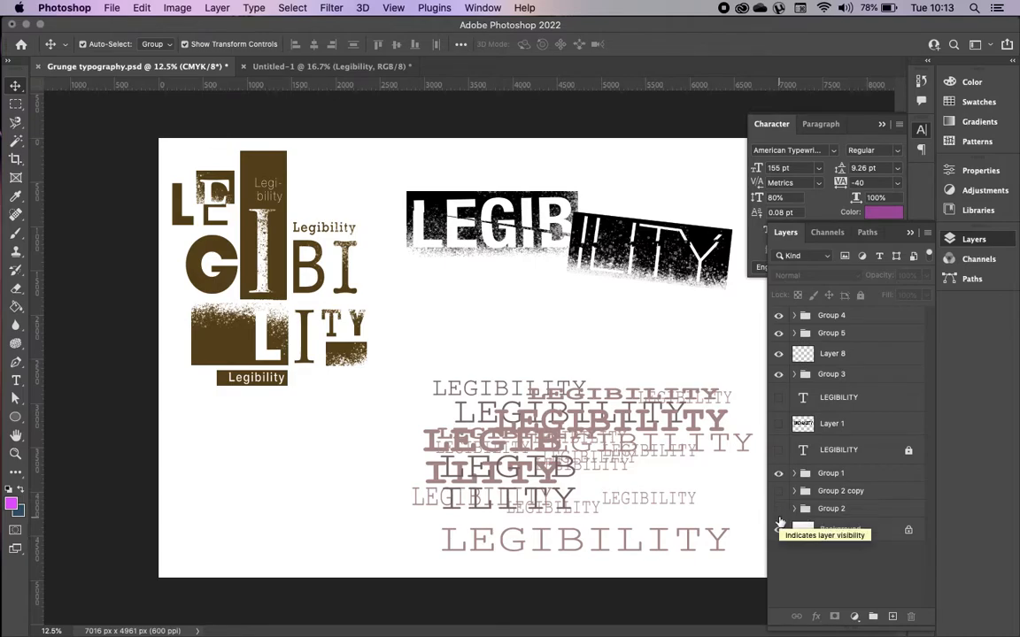
left_click(779, 474)
left_click(779, 491)
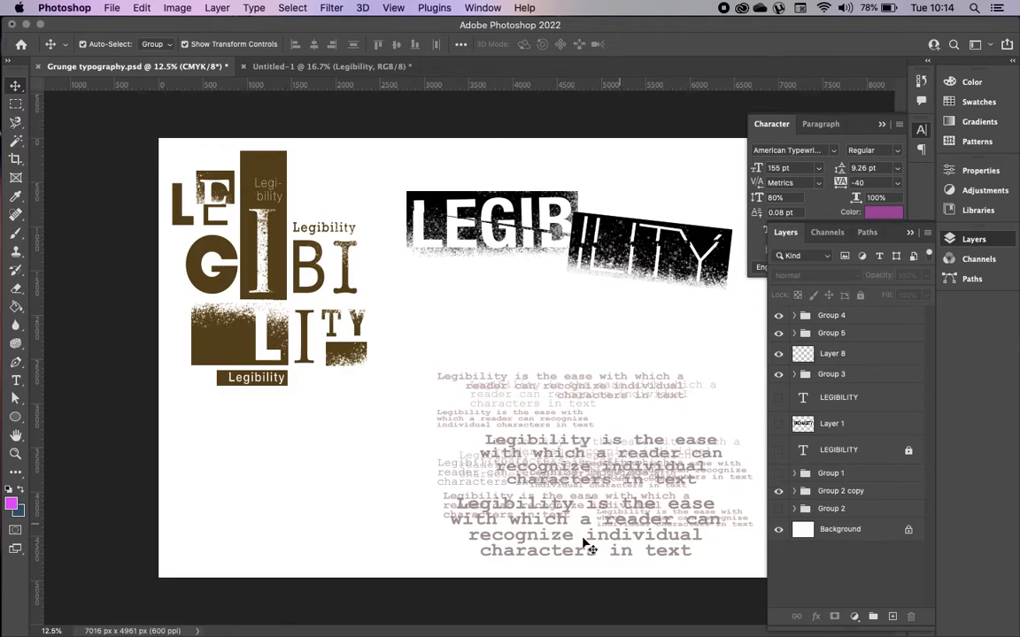
- Copy the first definition paragraph layer from Group 2 copy into Untitled-1 and place it over the Impact word
left_click(586, 381)
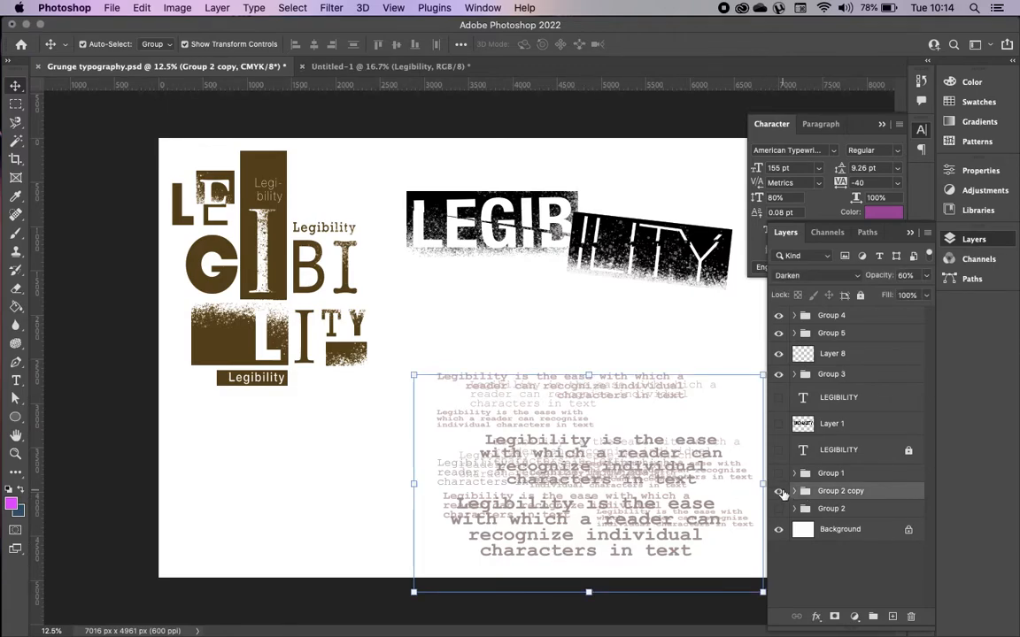
left_click(794, 491)
left_click(828, 513)
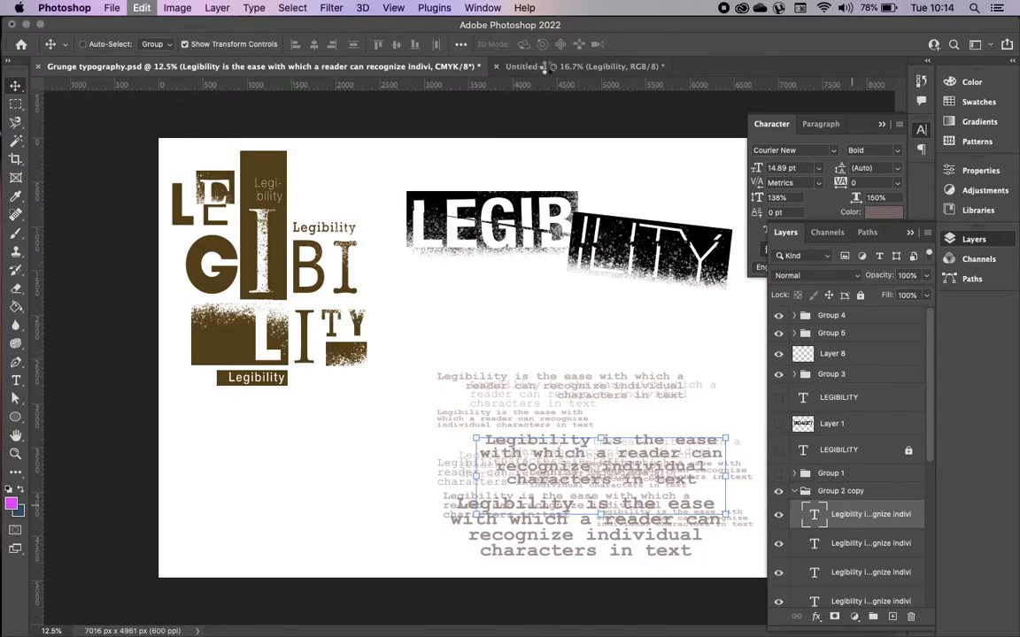
left_click_drag(551, 71, 527, 104)
left_click_drag(467, 382, 364, 233)
- Duplicate the definition paragraph to a spot below and right of the original and recolour the copy dusty pink
key("super+t")
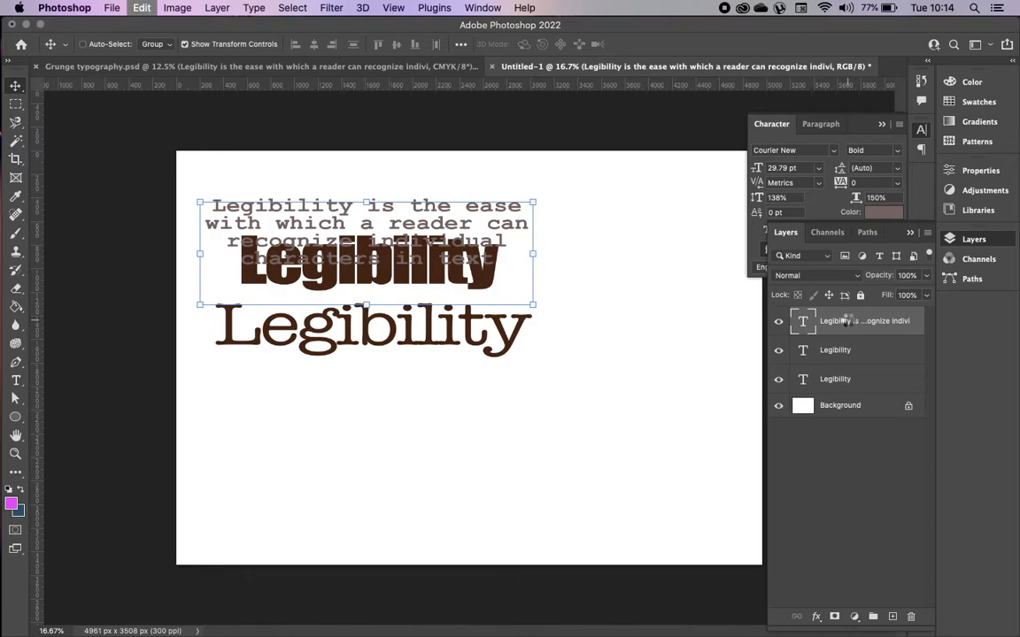
key("super+v")
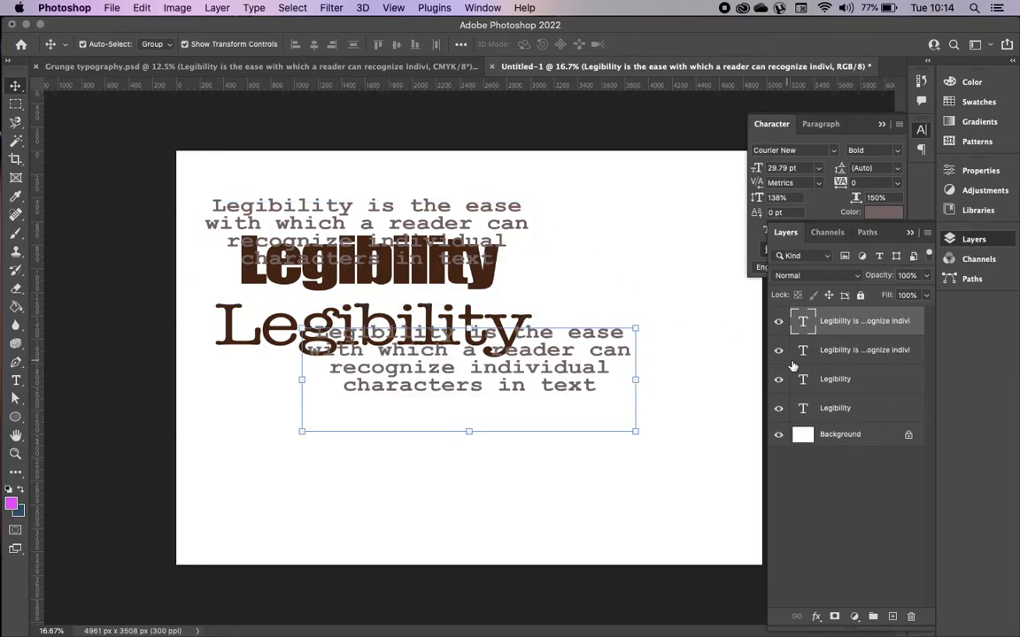
left_click(893, 214)
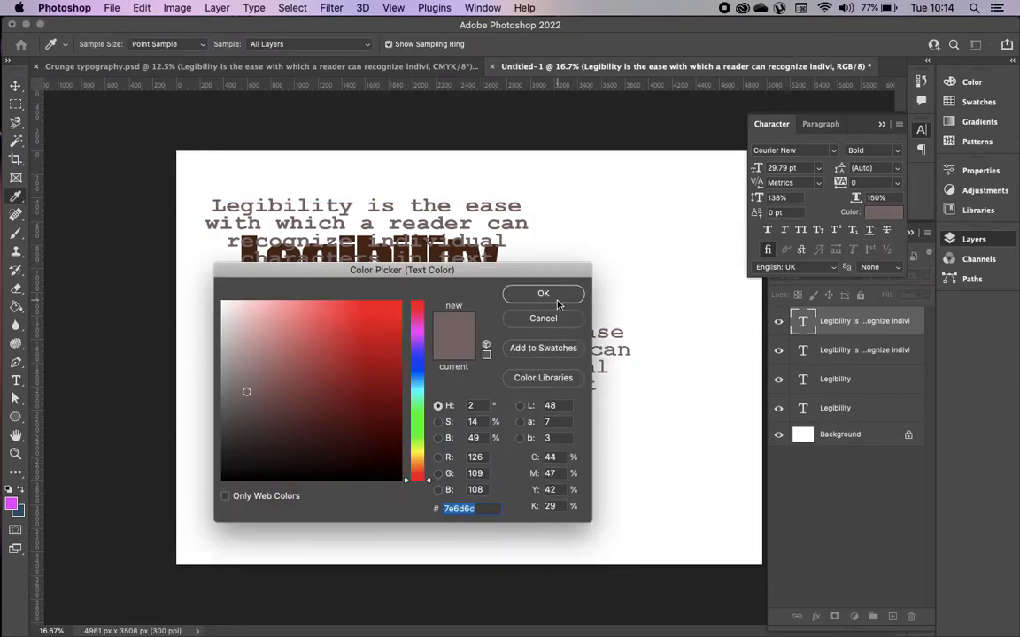
left_click(262, 355)
left_click(551, 300)
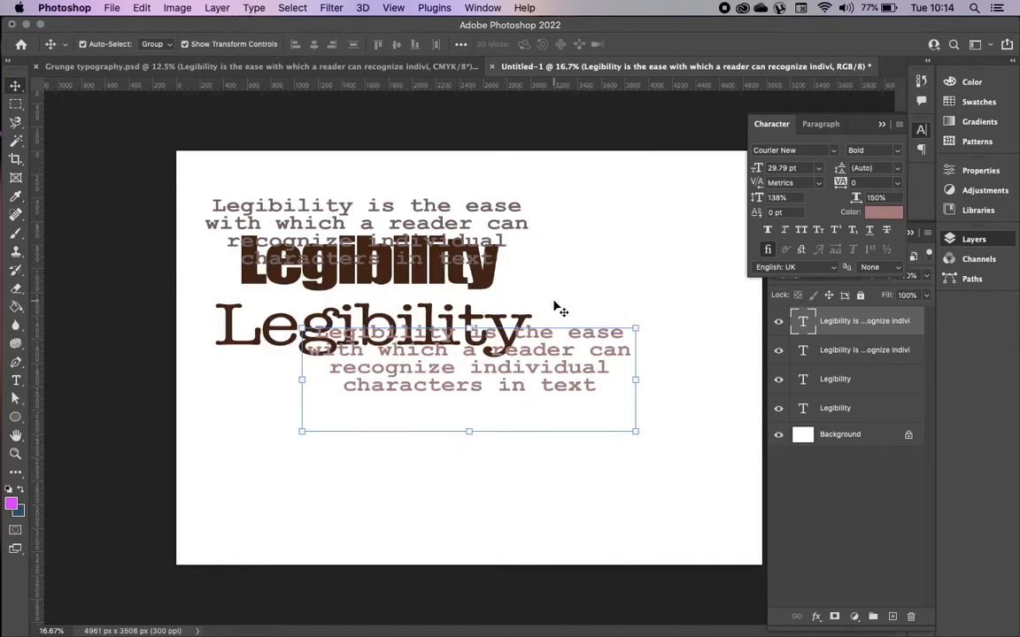
- Reduce the pink paragraph's font size to 6 pt, try scaling its text box down and undo the scaling
left_click_drag(759, 168, 741, 165)
left_click_drag(634, 377, 514, 379)
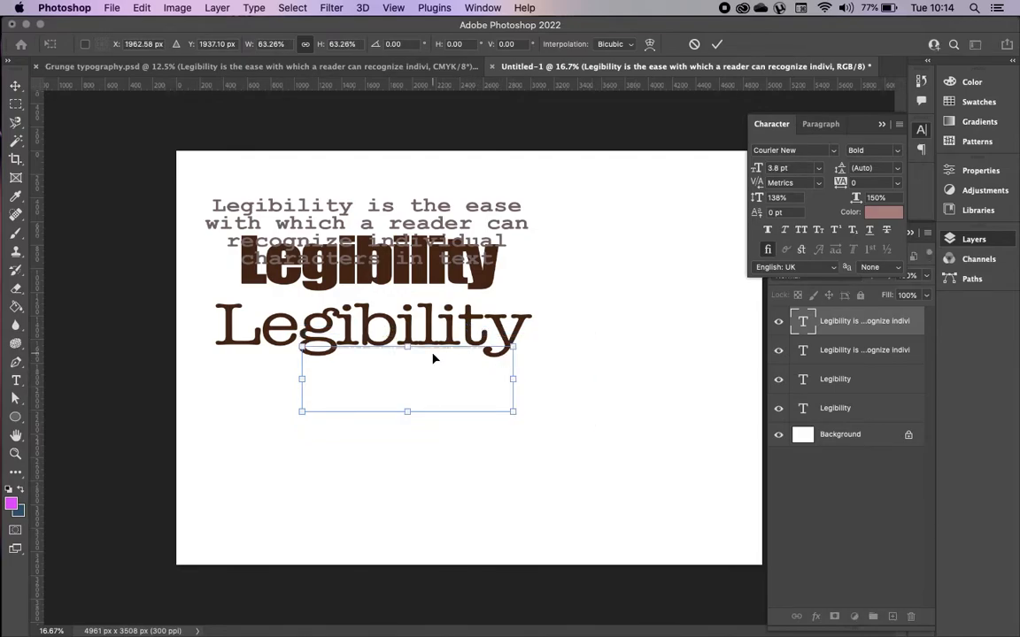
key("ctrl+z")
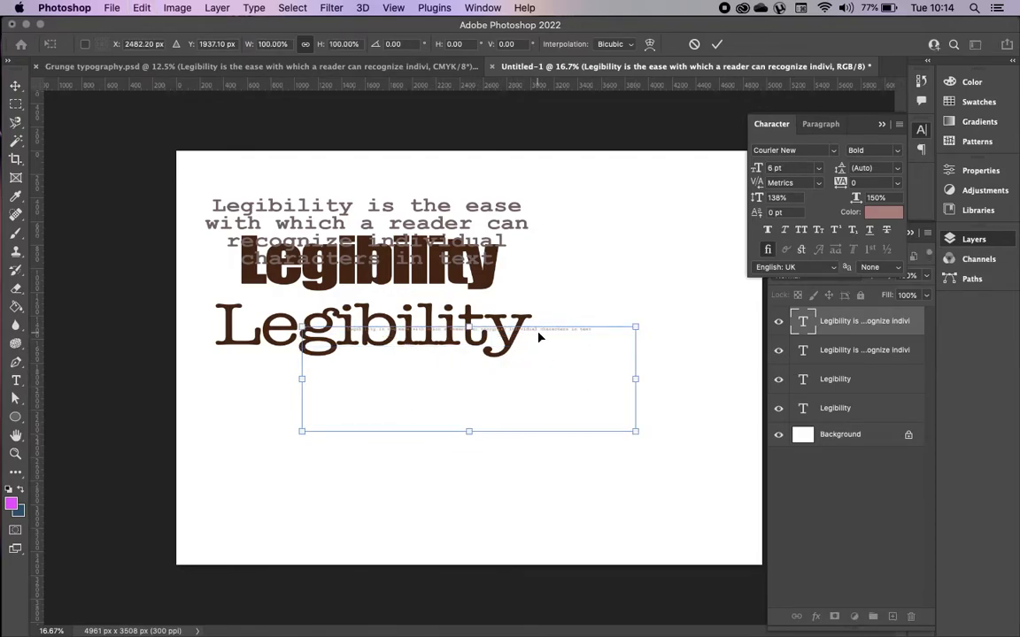
left_click(717, 44)
- Set the pink paragraph's font size to 18 pt and resize its text box to hold three lines
double_click(558, 334)
left_click_drag(639, 381, 433, 381)
left_click_drag(367, 440, 367, 364)
left_click_drag(760, 170, 769, 171)
left_click_drag(435, 349, 559, 349)
left_click(15, 86)
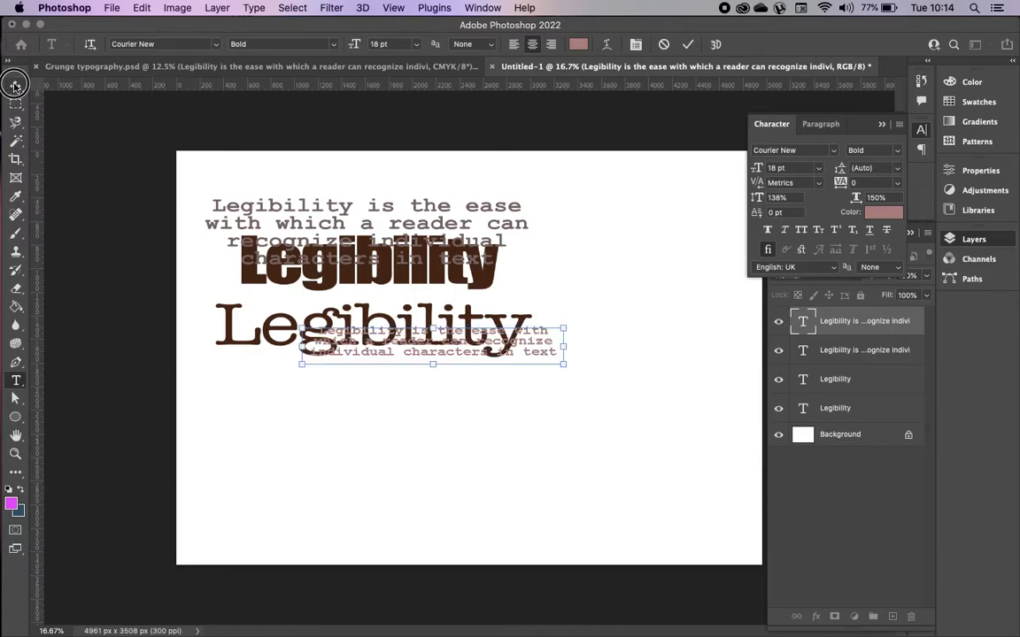
left_click(244, 407)
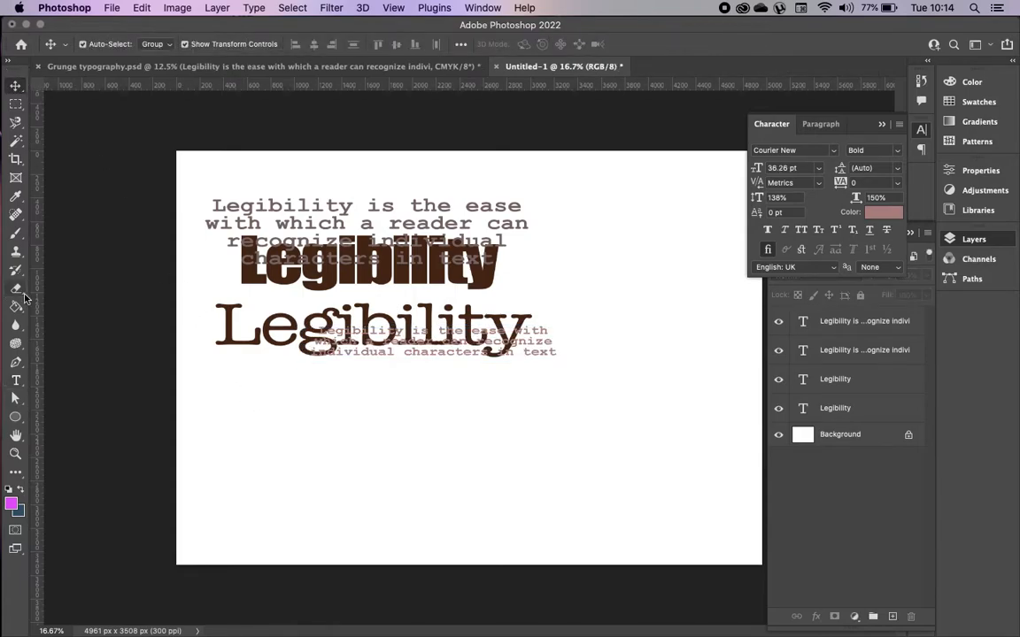
left_click(15, 381)
left_click_drag(278, 389, 550, 530)
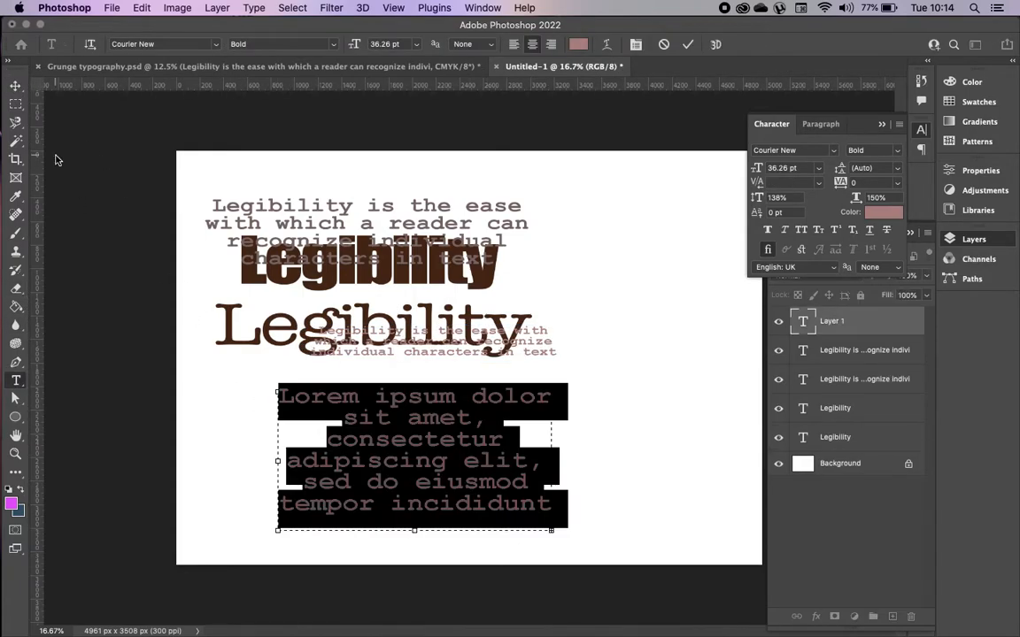
left_click(15, 85)
double_click(421, 475)
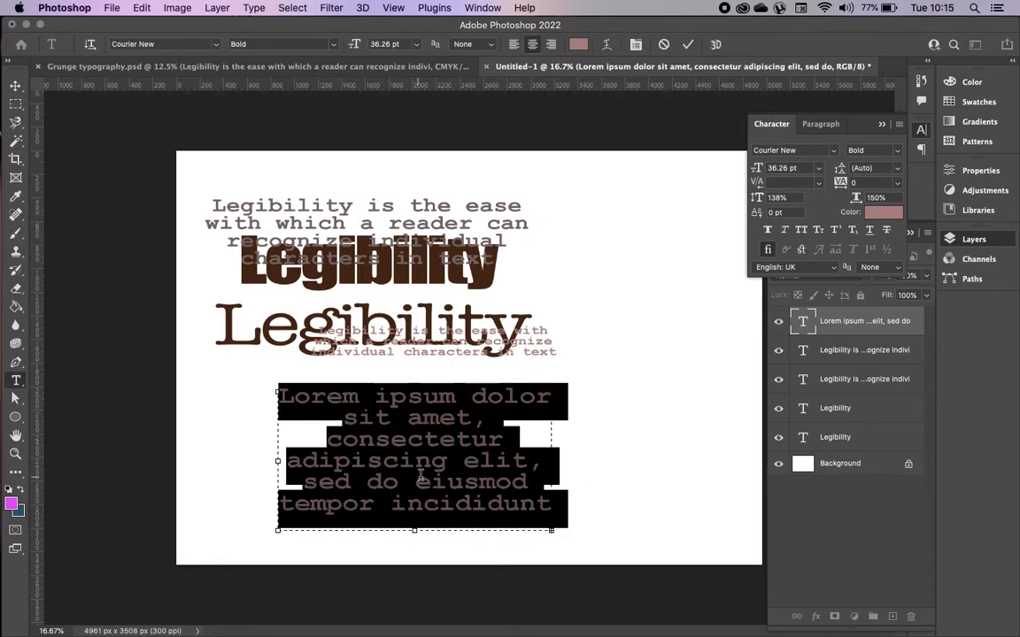
mouse_move(555, 457)
left_mouse_down()
mouse_move(697, 457)
mouse_move(355, 450)
mouse_move(569, 451)
left_mouse_up()
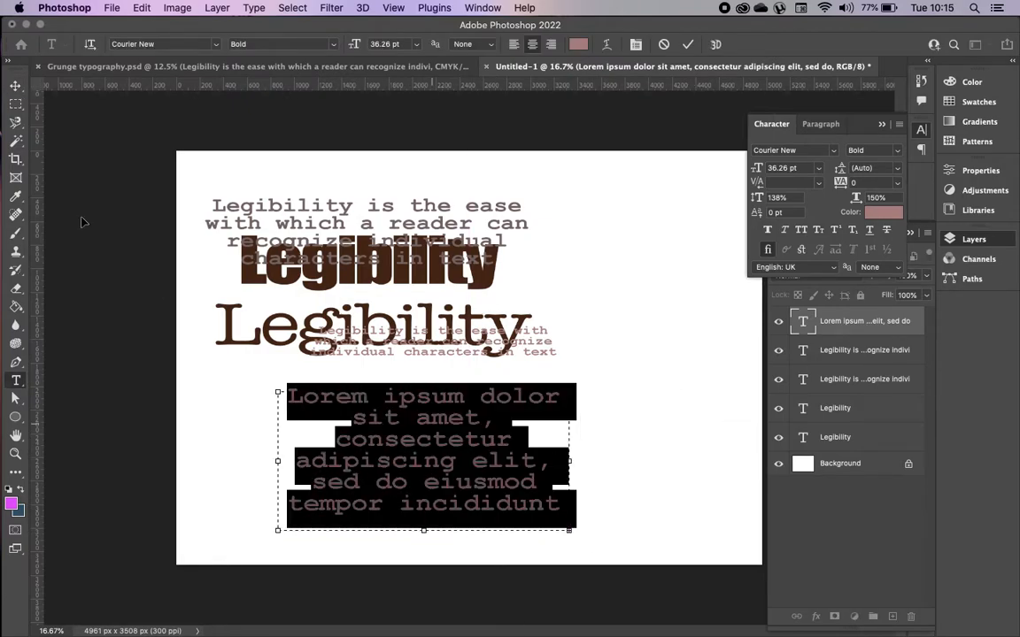
left_click(15, 85)
key("Delete")
- Move the pink paragraph onto the Impact word and duplicate it over the lower edge of the second word
left_click_drag(509, 337, 471, 259)
key("super+t")
left_click_drag(520, 283, 509, 372)
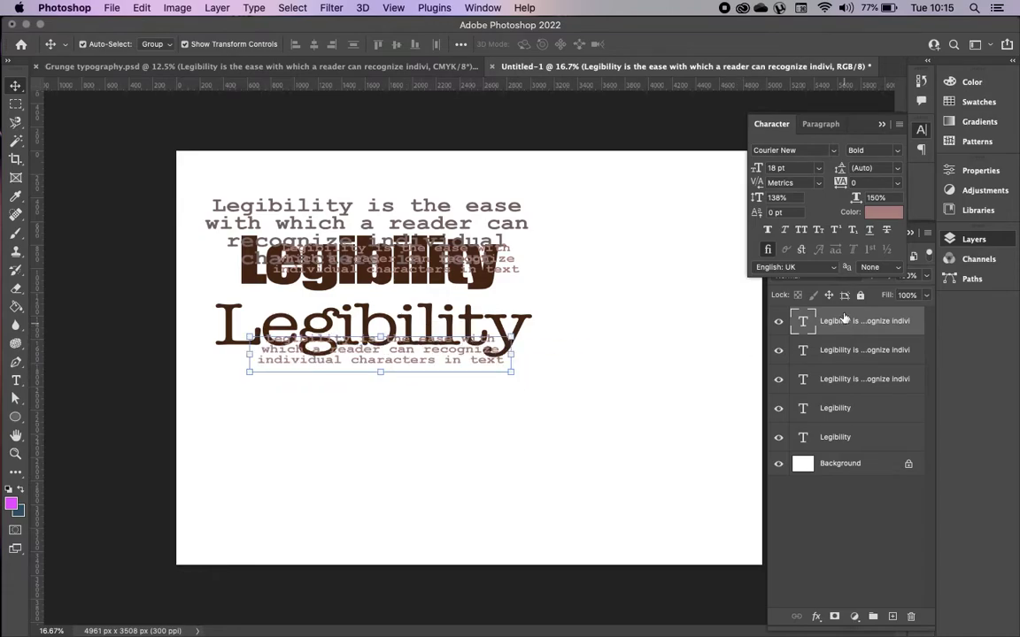
- Set the lower pink copy's font size to 60 pt and its font to American Typewriter
left_click_drag(766, 166, 787, 169)
type("60")
key("Return")
left_click(832, 153)
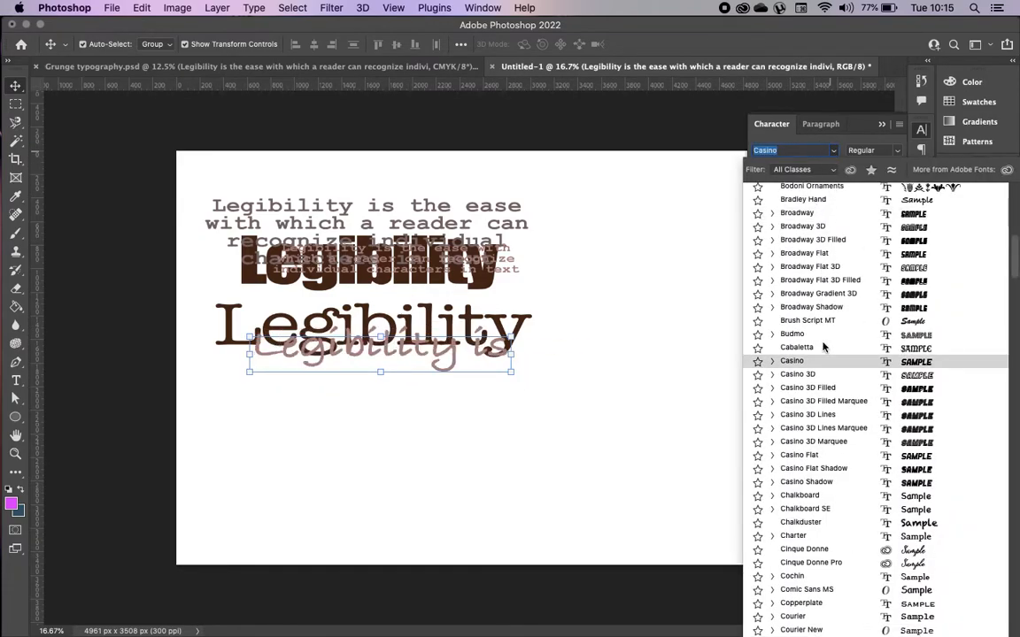
scroll(832, 378, "up", 10)
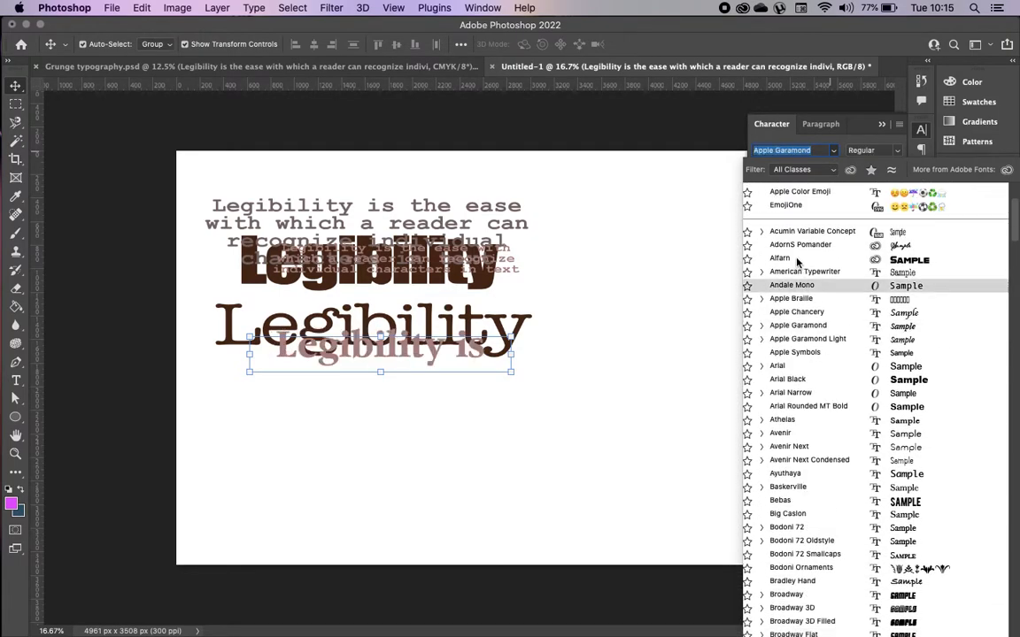
left_click(802, 272)
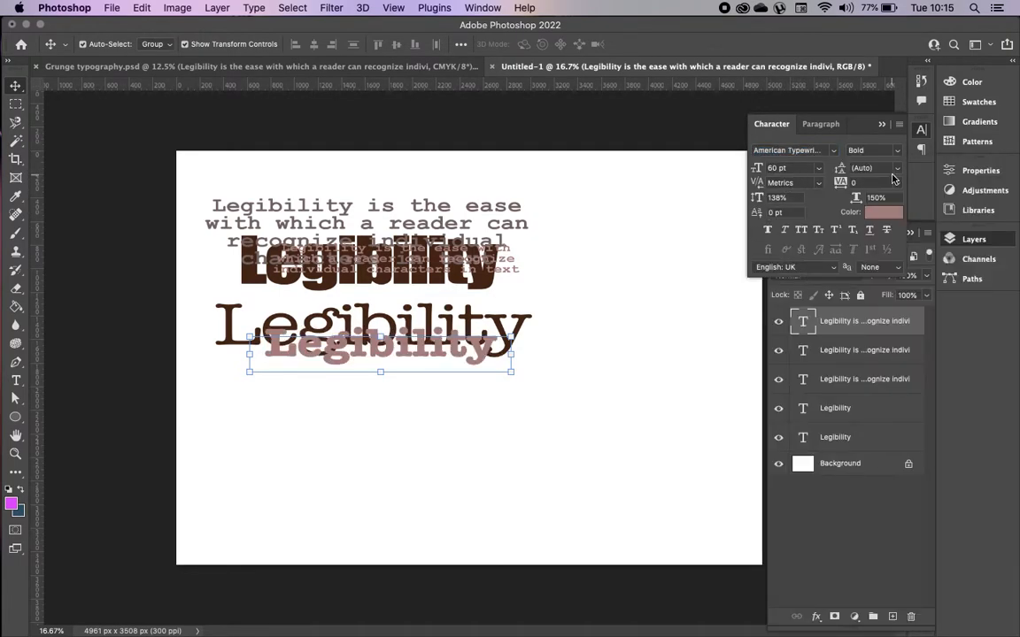
- Change the lower pink copy's font style to Light and reduce its size to 27 pt
left_click(875, 152)
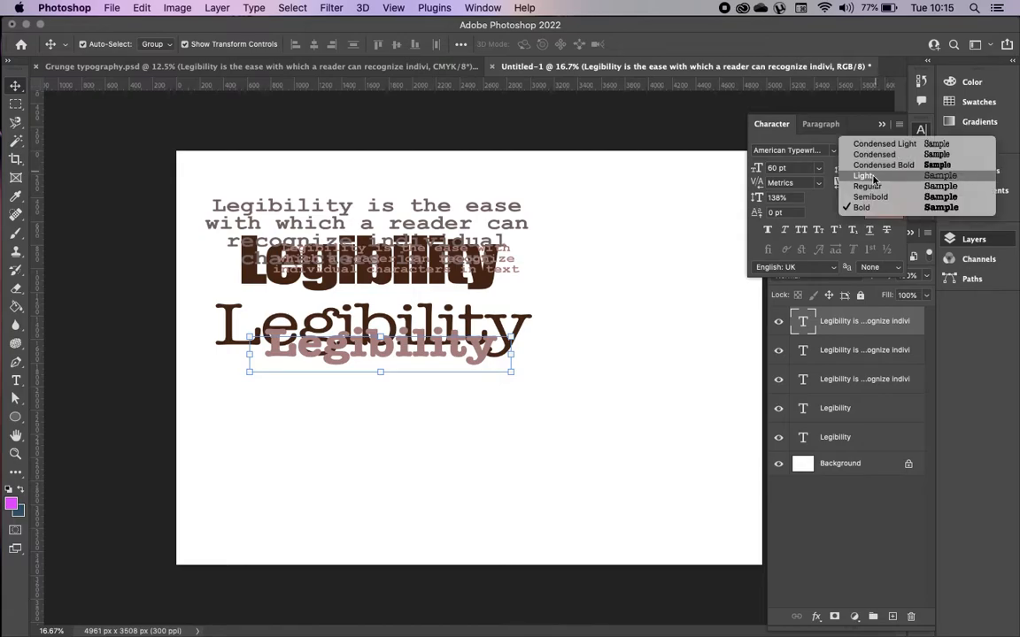
left_click(867, 177)
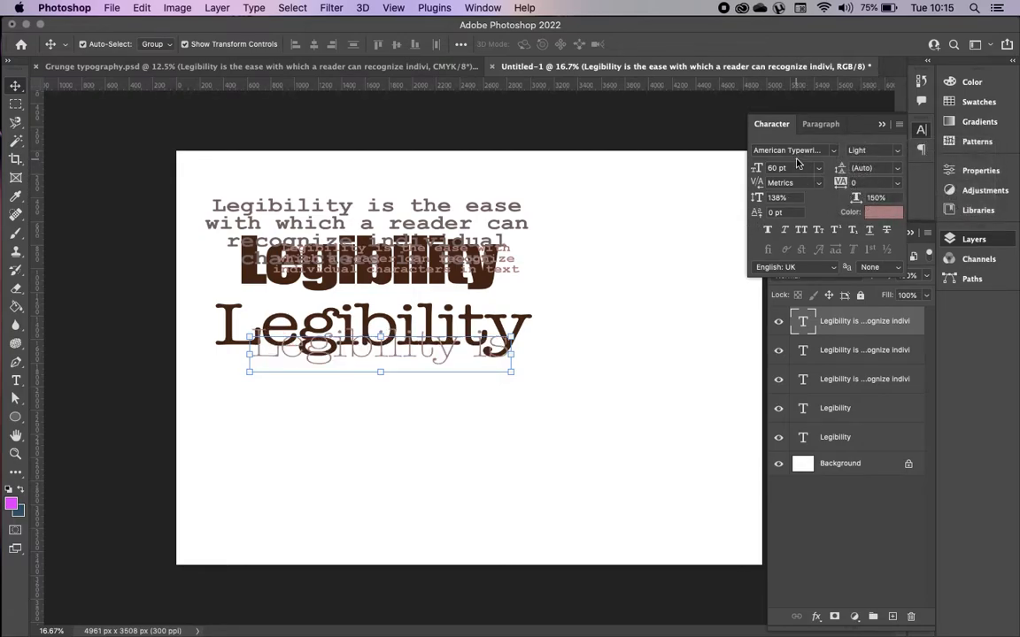
left_click_drag(754, 169, 735, 175)
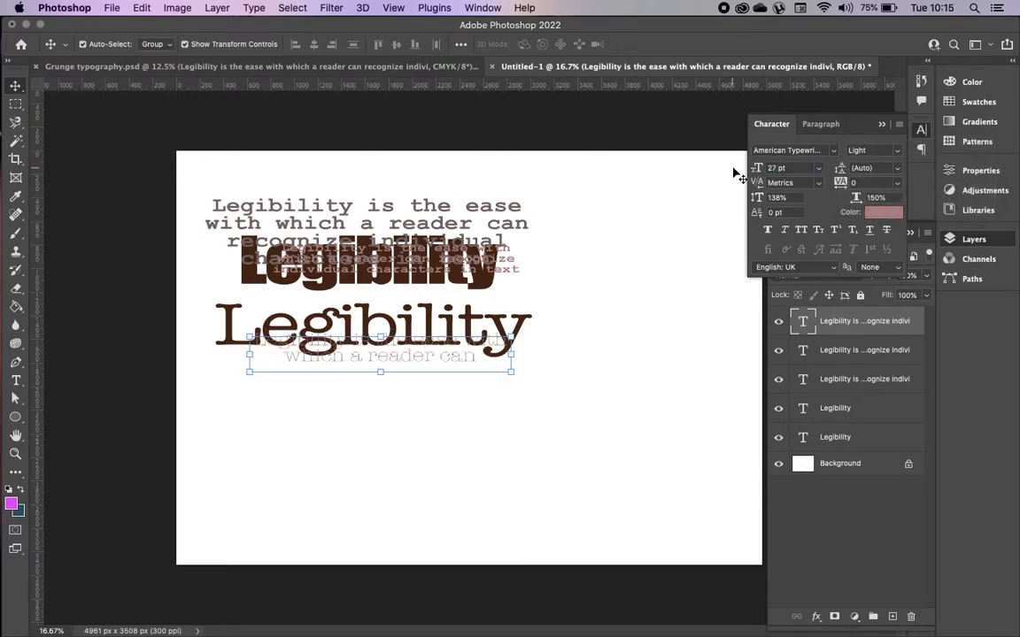
- Change the lower paragraph copy's text colour to dark brown #594535
left_click(883, 212)
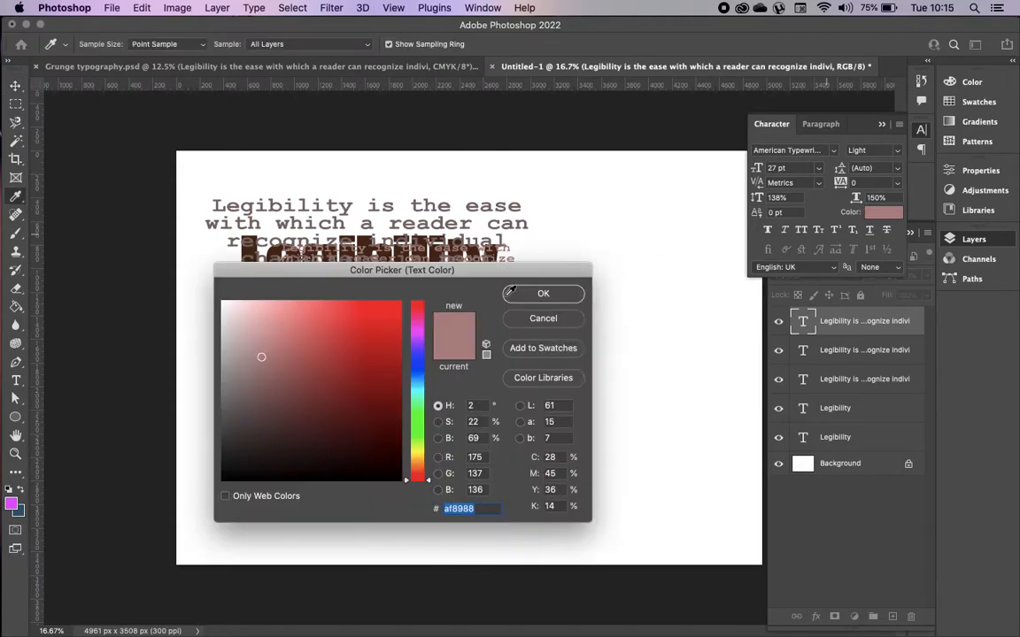
left_click_drag(413, 437, 420, 467)
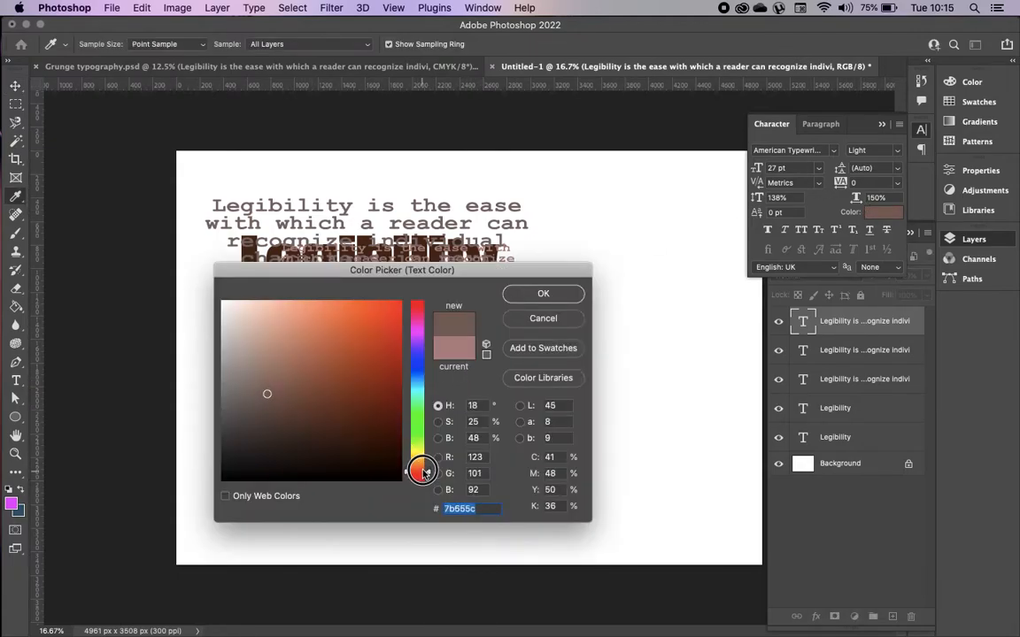
left_click(292, 417)
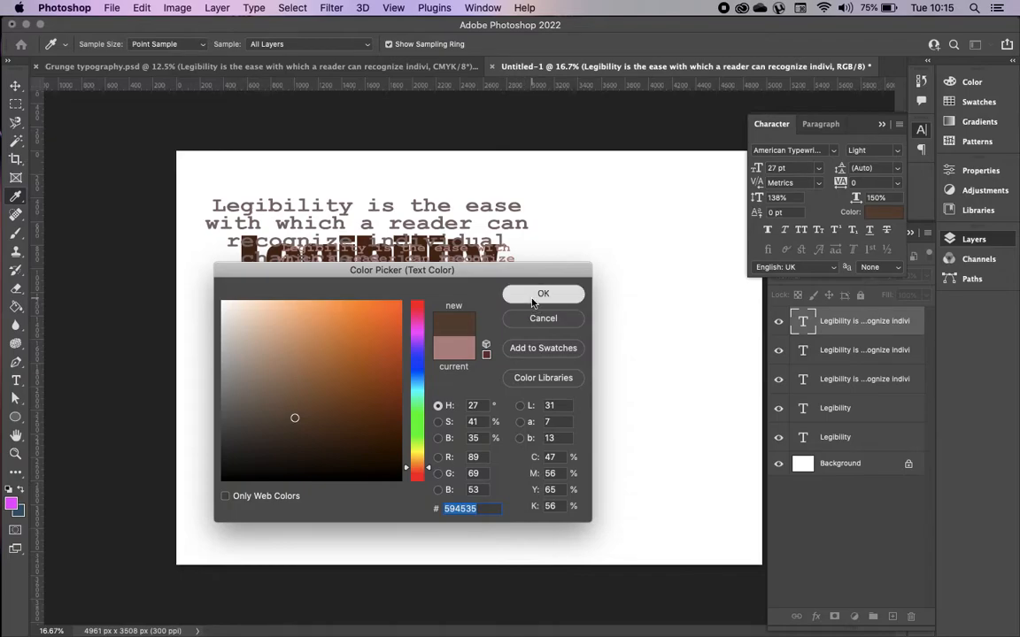
left_click(542, 295)
- Extend the brown paragraph's text box to fit four lines, and offset it and the small pink paragraph to opposite sides of the Impact word
double_click(386, 362)
left_click_drag(381, 372, 381, 415)
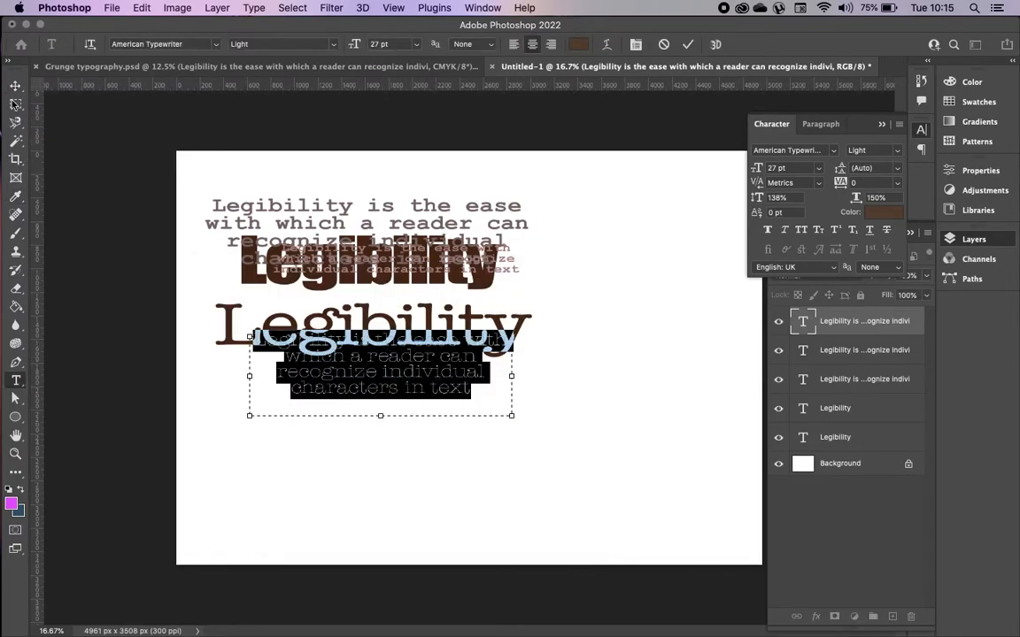
left_click(15, 85)
left_click_drag(330, 386, 278, 300)
left_click(513, 267)
left_click_drag(518, 270, 539, 268)
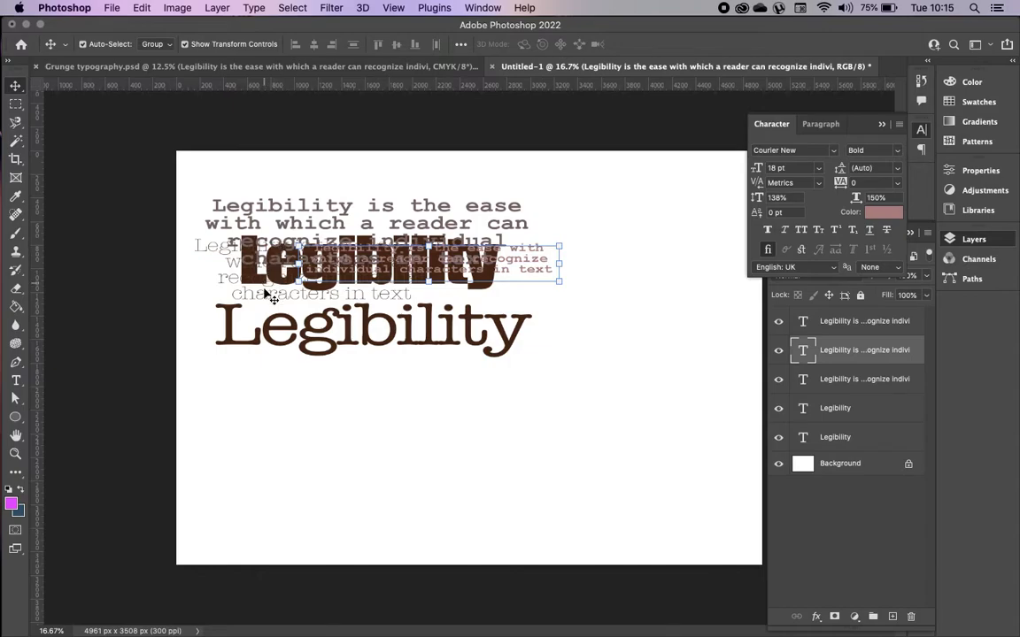
left_click(265, 293)
double_click(345, 221)
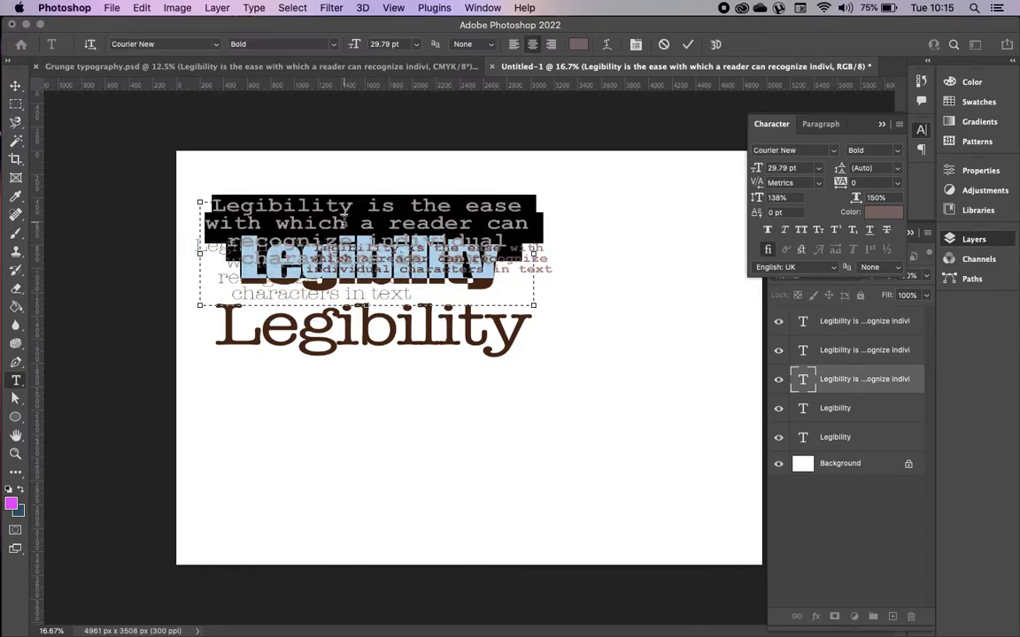
left_click(687, 45)
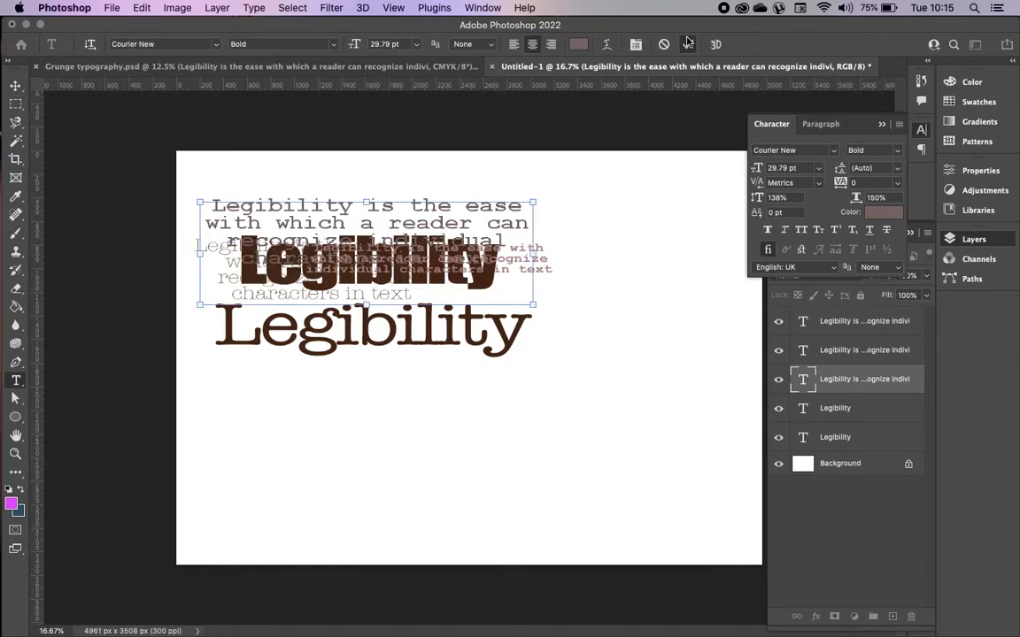
key("v")
left_click(390, 296)
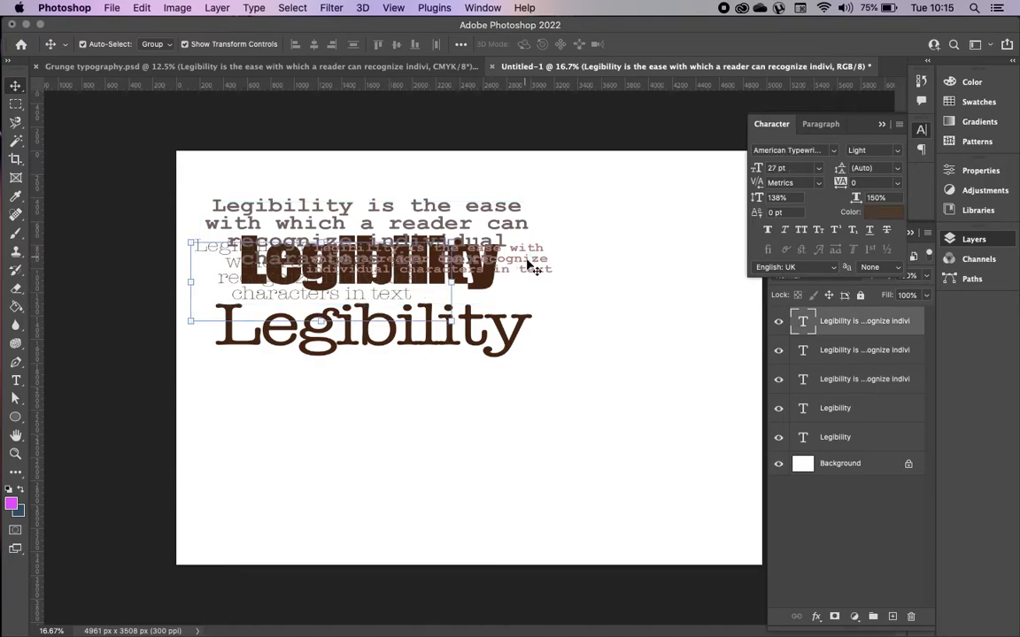
left_click(896, 150)
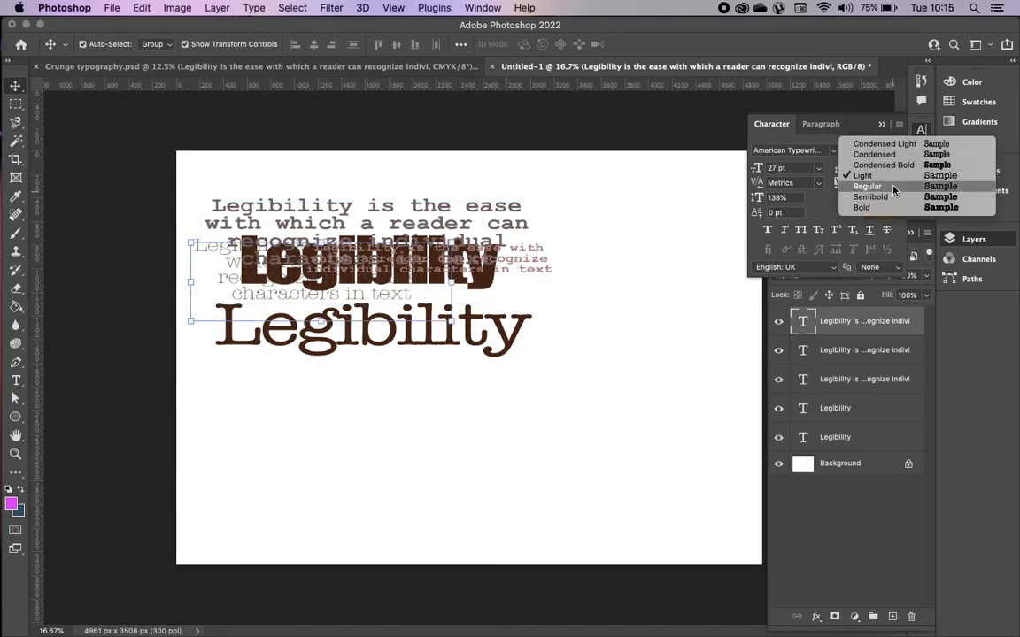
left_click(522, 297)
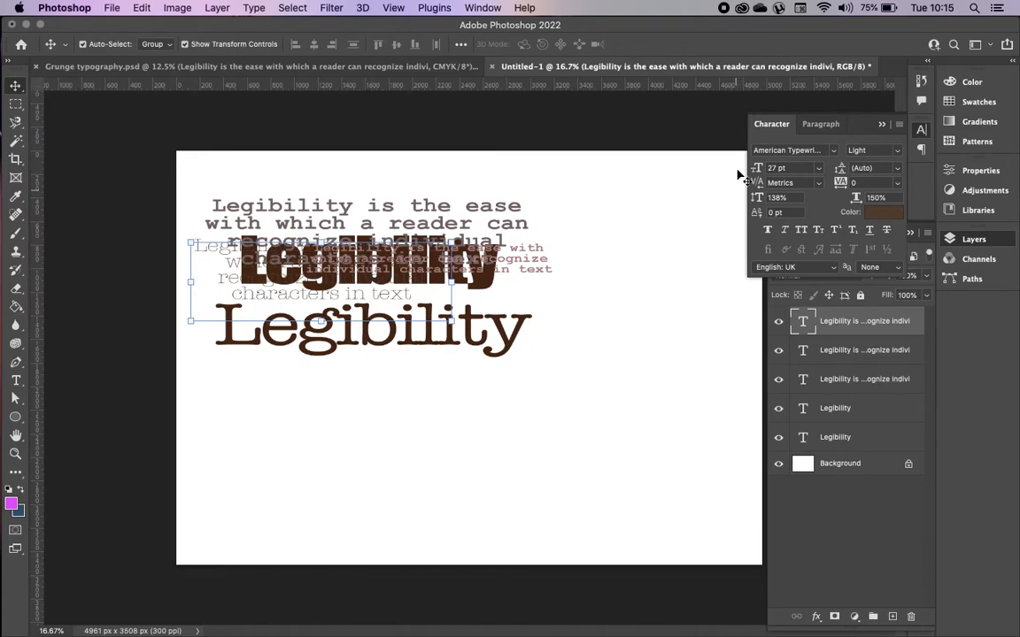
- Move the American Typewriter "Legibility" word up slightly and delete the Impact word's layer
left_click_drag(501, 349, 524, 335)
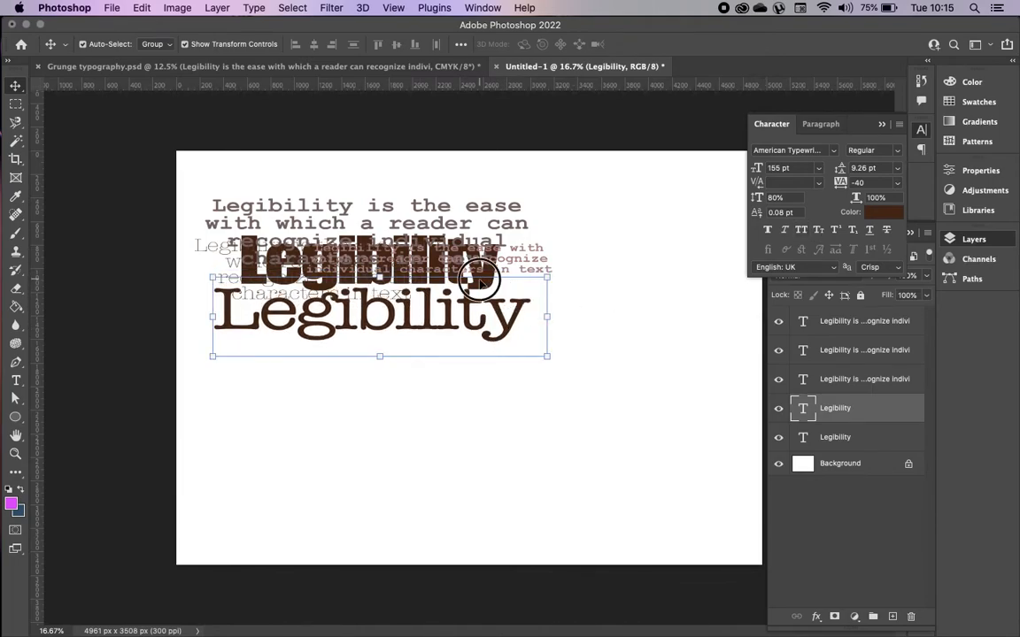
left_click(433, 257)
left_click(801, 436)
key("Delete")
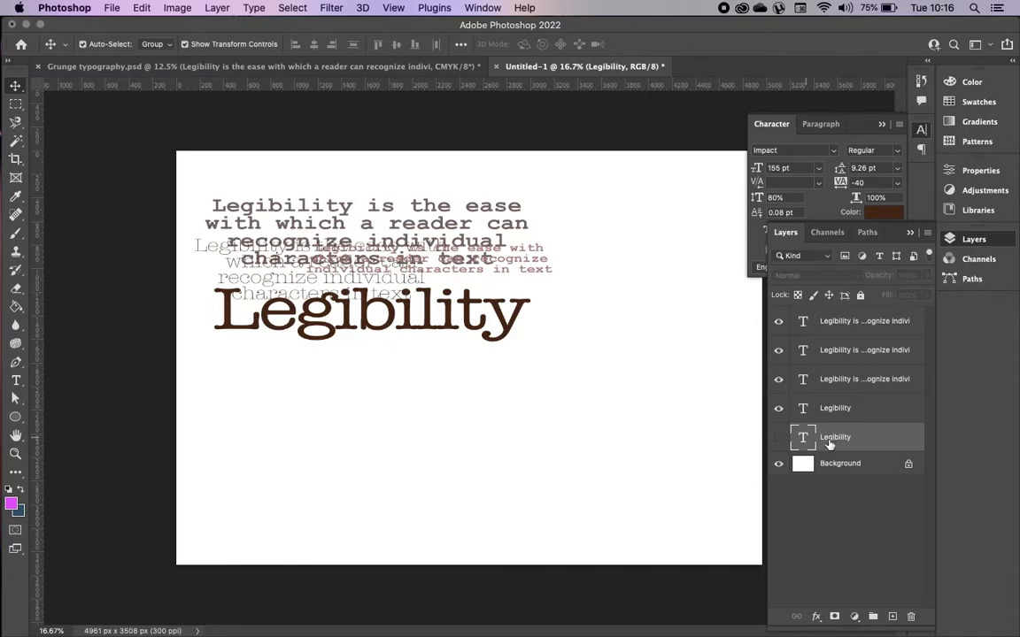
- Duplicate the American Typewriter word, place the copy over the paragraphs and put its layer above all the others
left_click(405, 280)
key("super+c")
key("super+v")
left_click_drag(459, 366, 396, 245)
left_click_drag(835, 408, 794, 320)
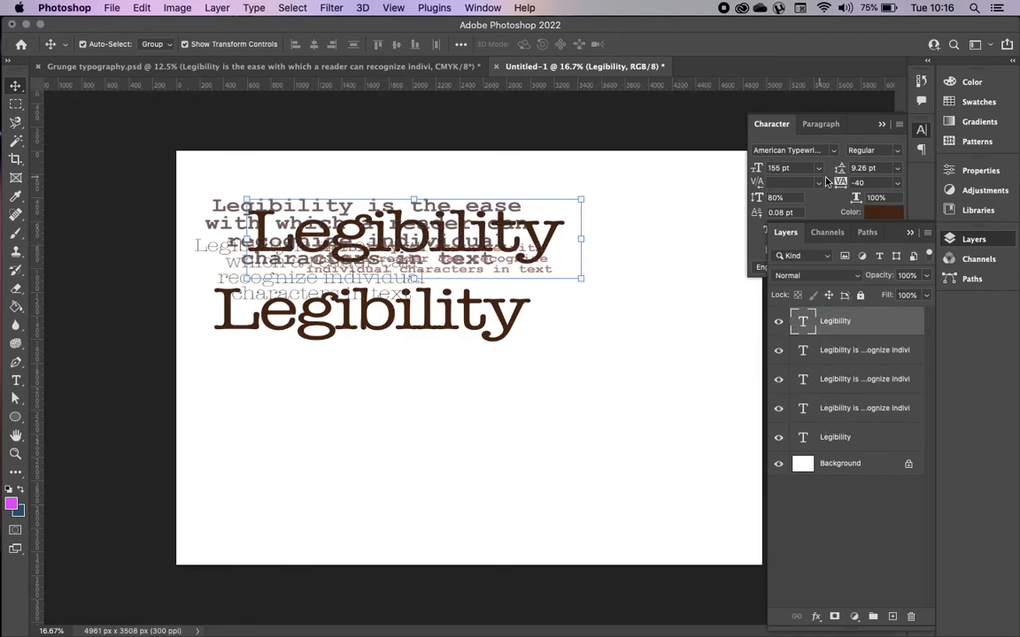
- Set the upper "Legibility" copy's font style to Condensed and shift the word to the right
left_click(784, 149)
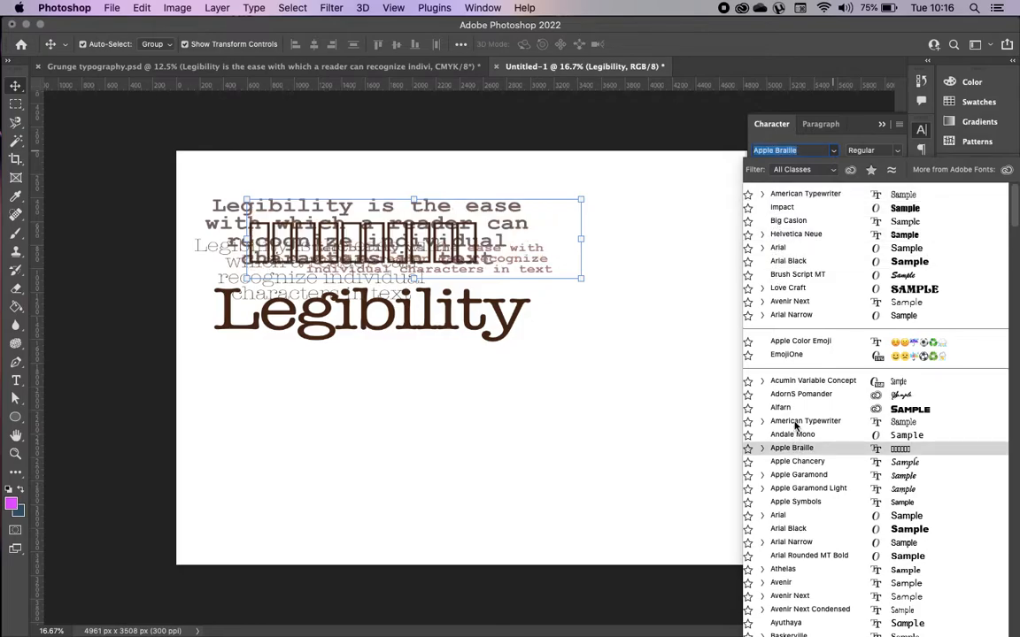
left_click(899, 151)
left_click(903, 160)
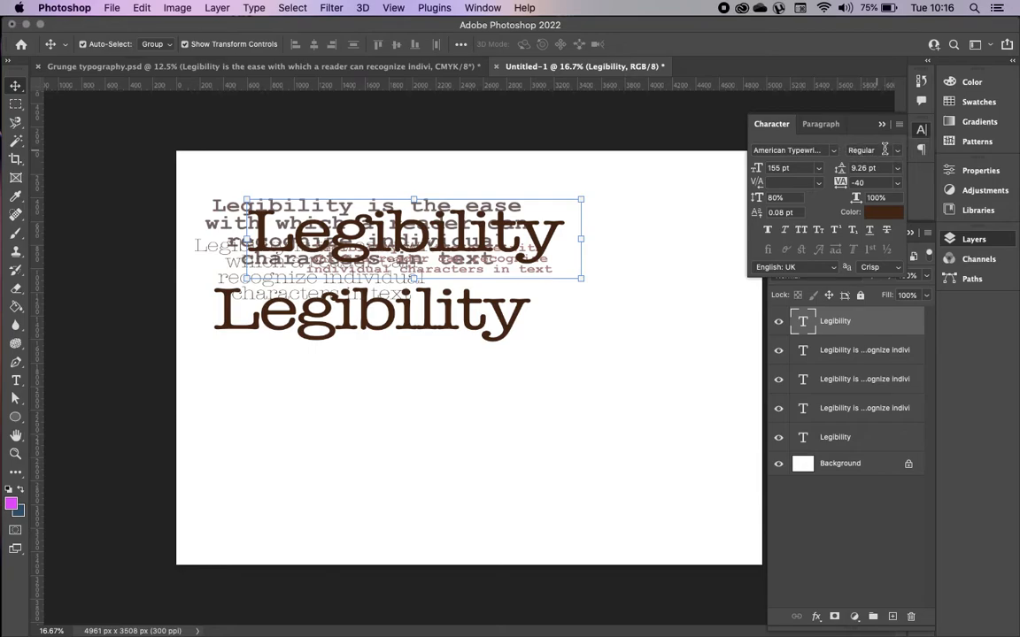
left_click(903, 155)
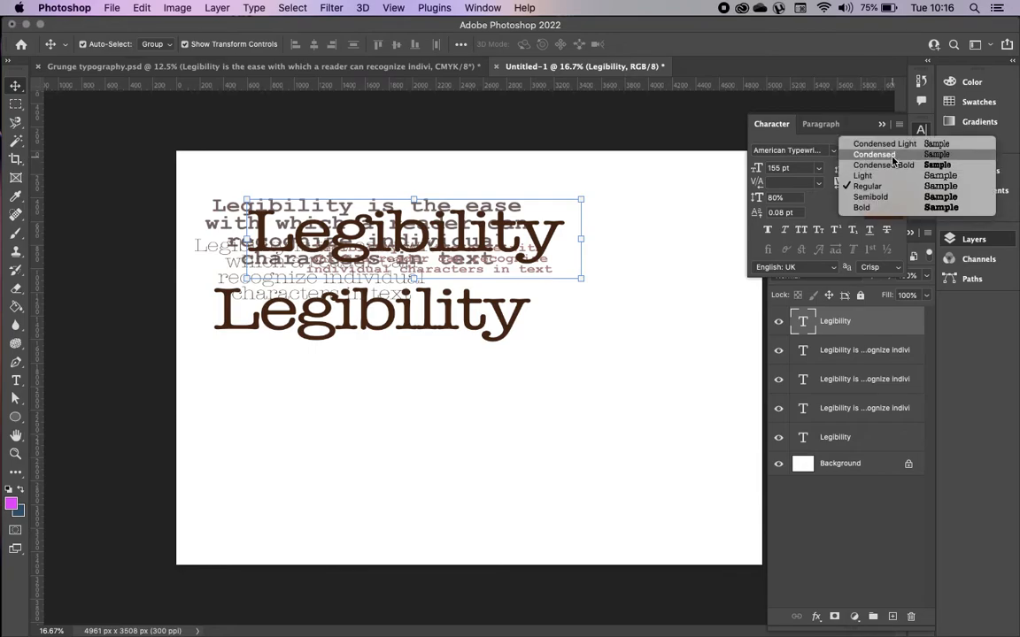
left_click(893, 160)
left_click_drag(413, 249, 483, 249)
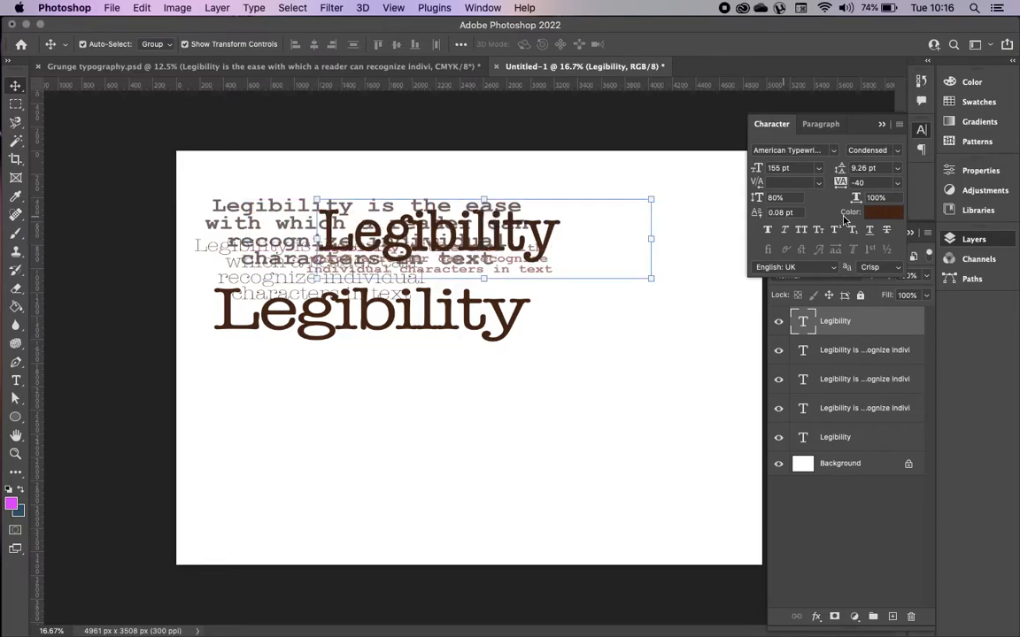
- Change the upper "Legibility" word's text colour to a lighter brown, #875333
left_click(883, 125)
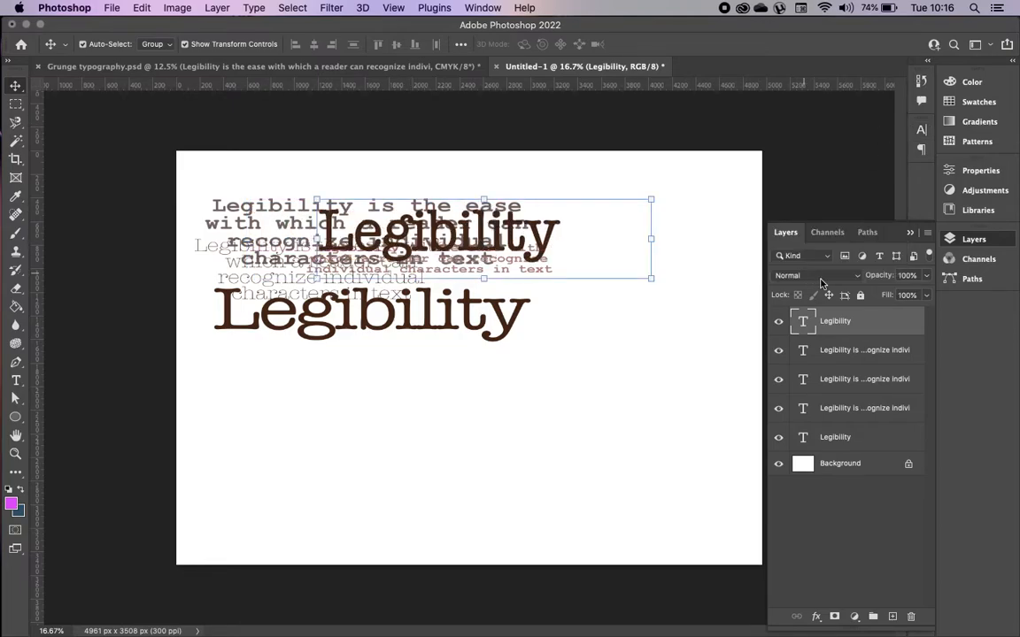
left_click(966, 174)
left_click(860, 319)
left_click_drag(384, 315, 333, 385)
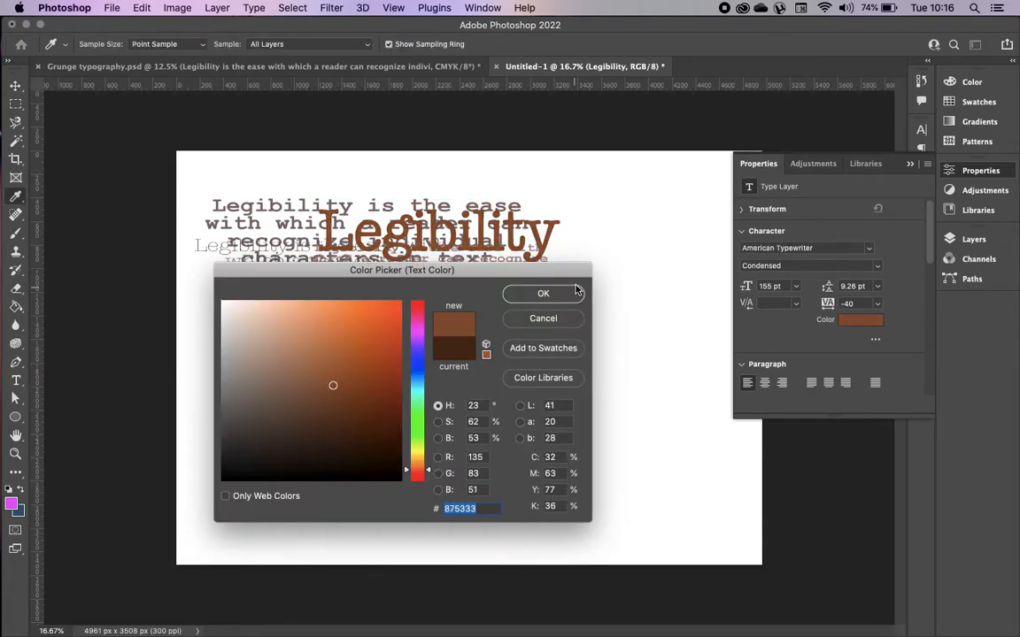
left_click(572, 292)
key("v")
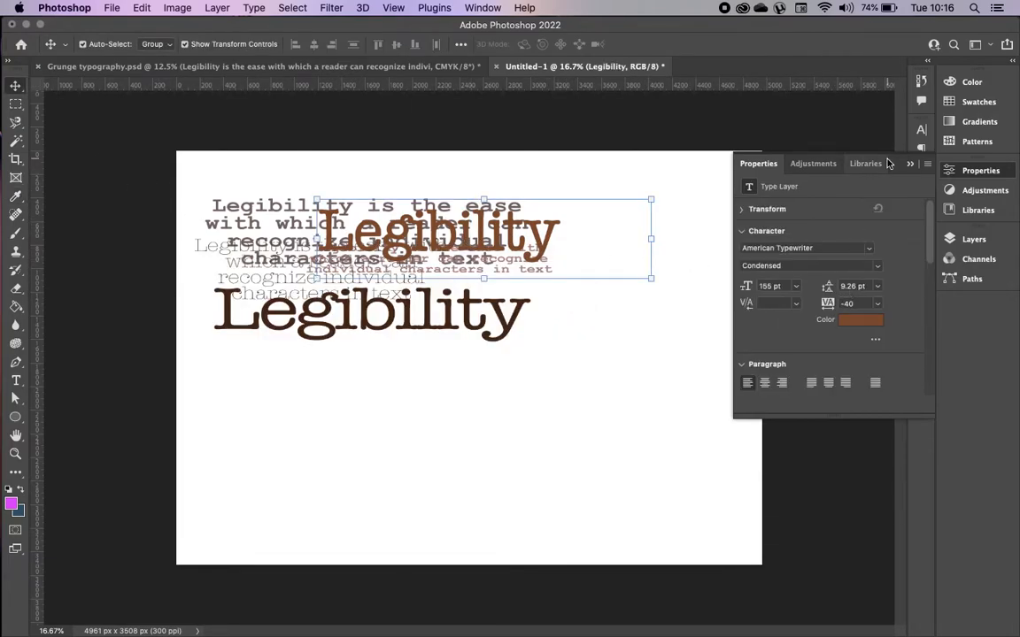
- Expand the collapsed panels and enlarge the Layers panel to show every layer
left_click(1013, 62)
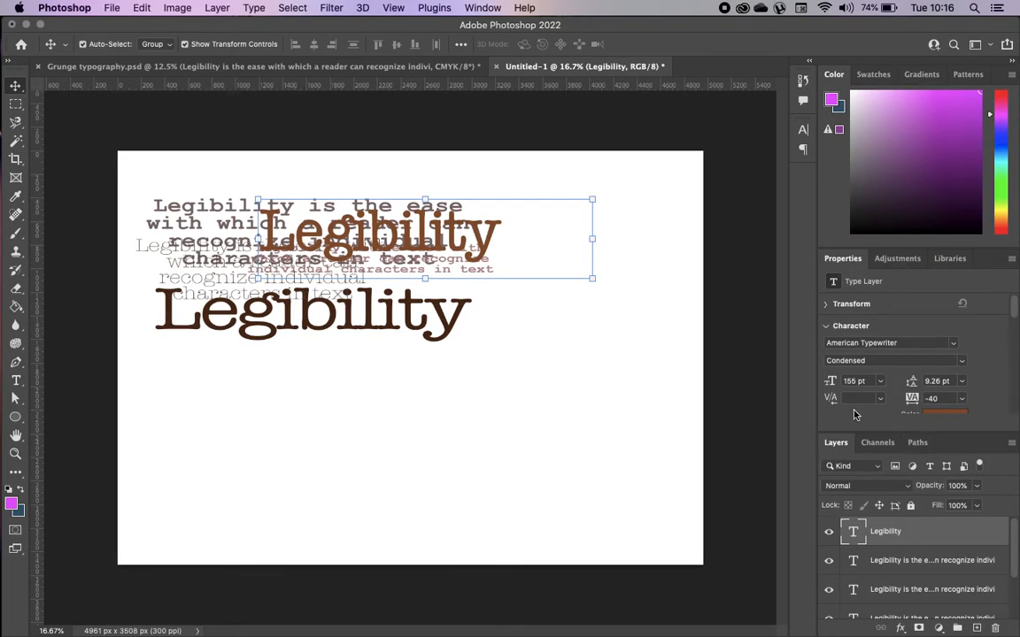
scroll(885, 372, "down", 2)
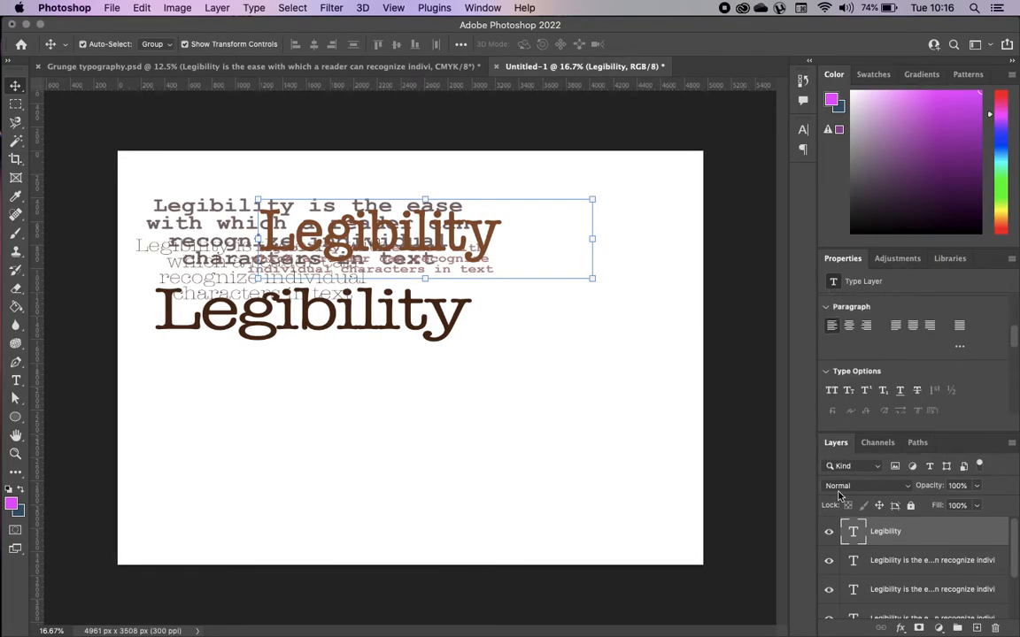
left_click_drag(975, 432, 972, 370)
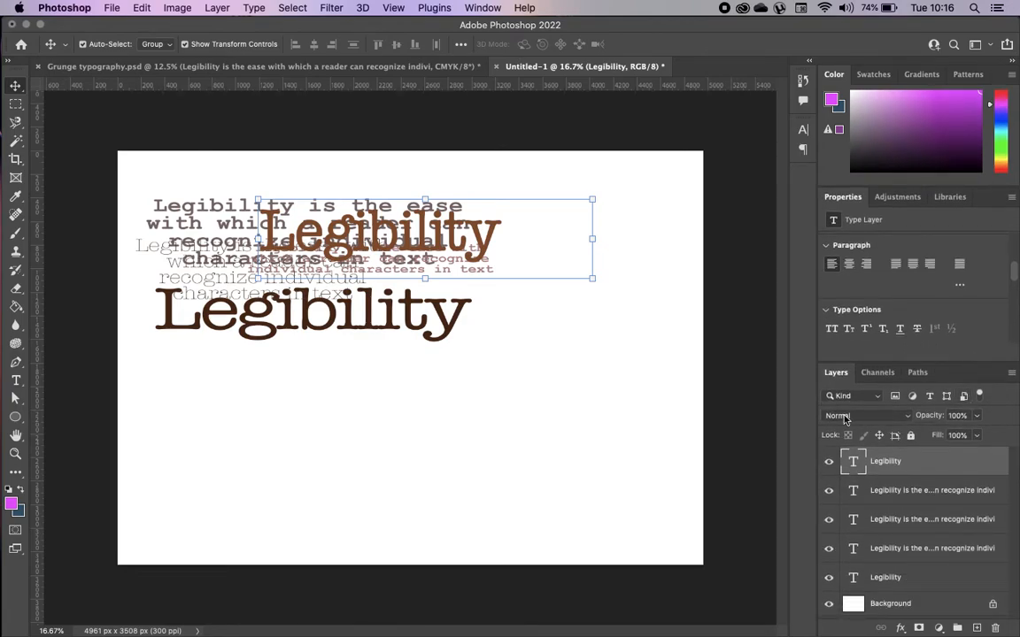
- Try different opacity levels and blend modes on the upper "Legibility" word
left_click(978, 415)
left_click_drag(938, 435, 1001, 432)
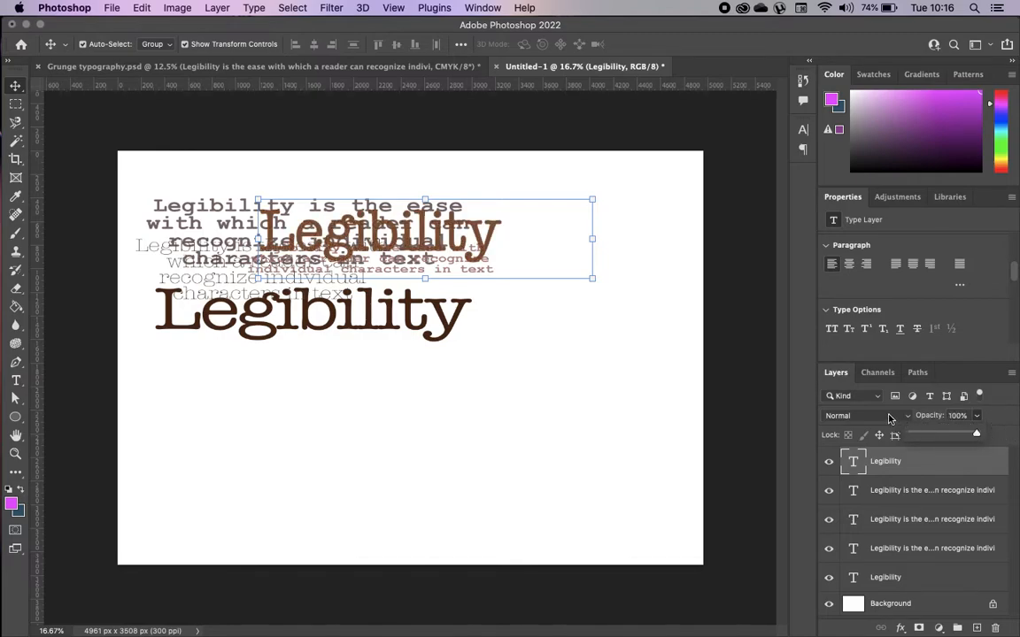
left_click(894, 415)
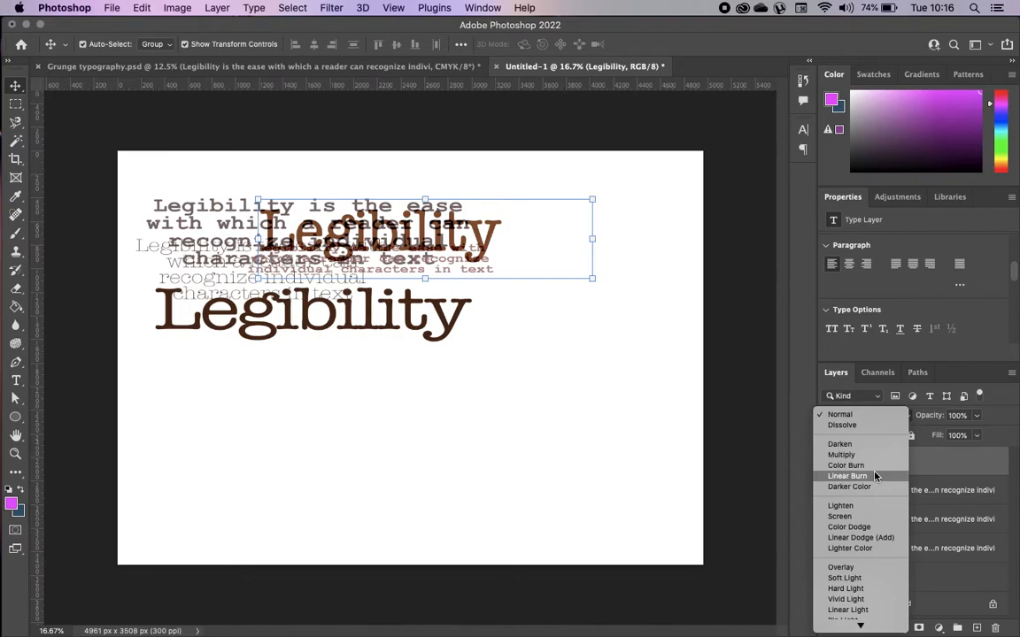
mouse_move(861, 625)
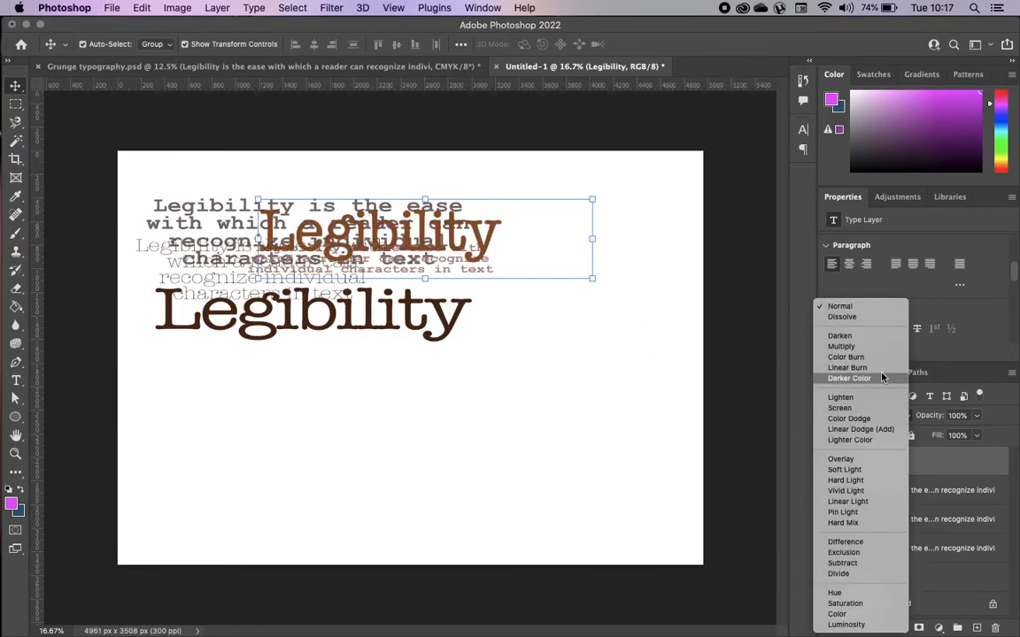
left_click(546, 342)
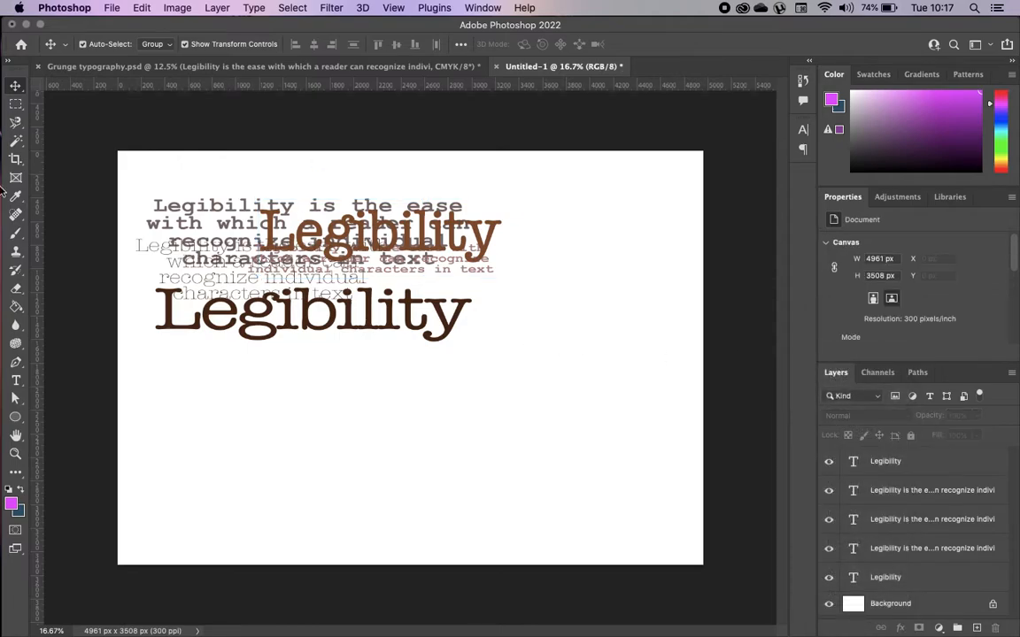
- Group all five text layers and name the group "Layered text"
left_click_drag(103, 157, 481, 382)
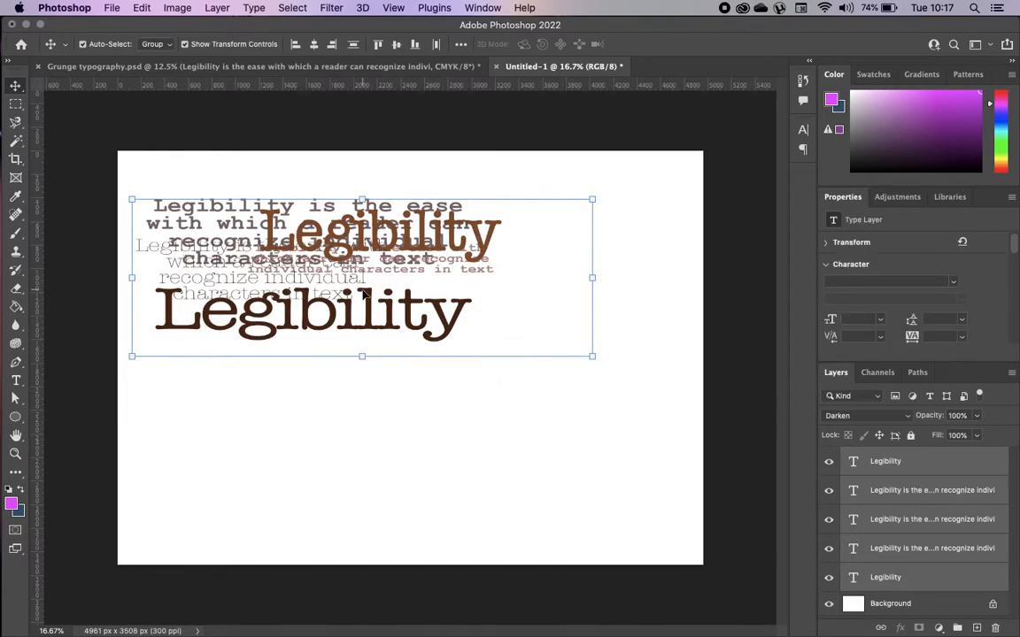
left_click_drag(89, 168, 584, 425)
left_click(944, 579)
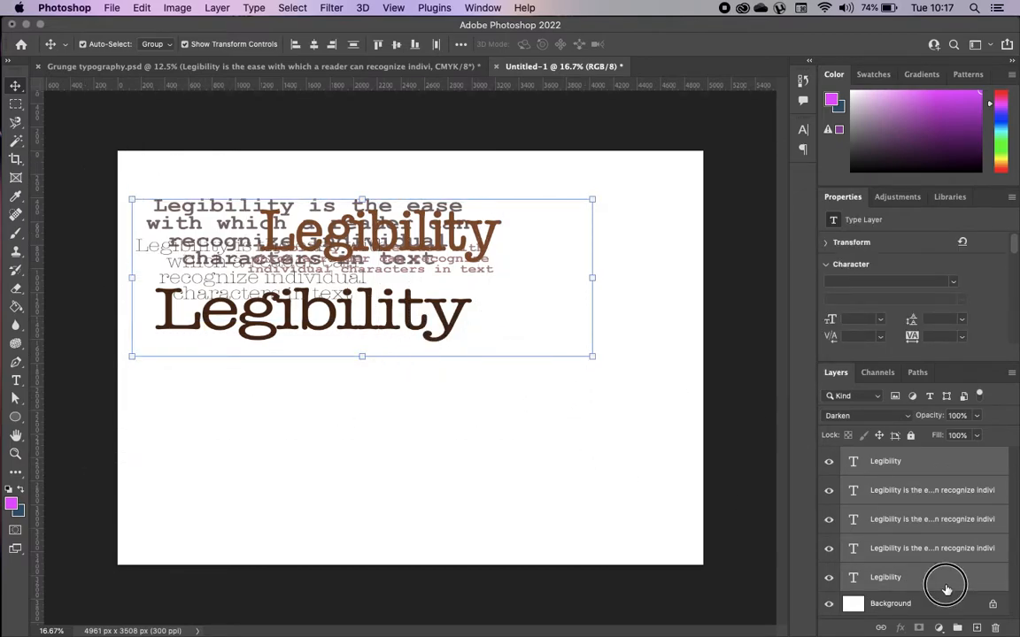
left_click(938, 549, "super")
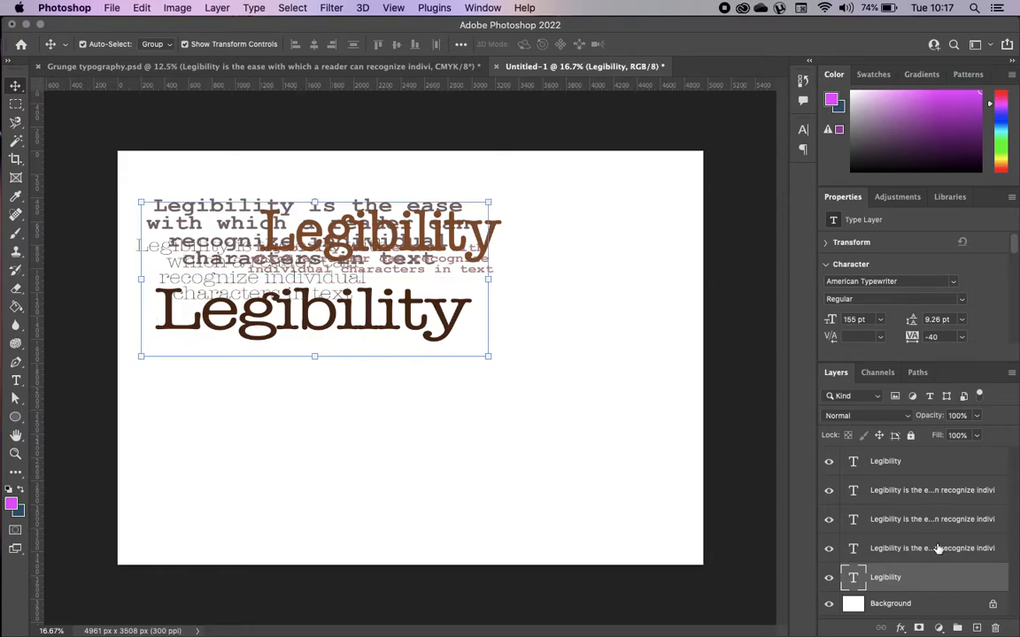
left_click(937, 522, "super")
left_click(922, 497, "super")
left_click(904, 463, "super")
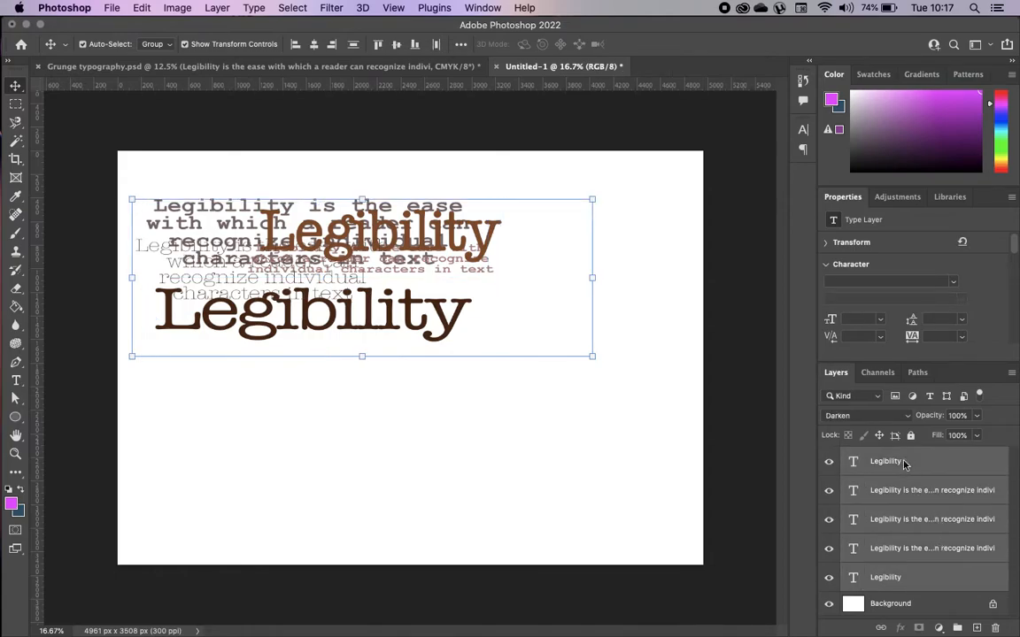
left_click(956, 627)
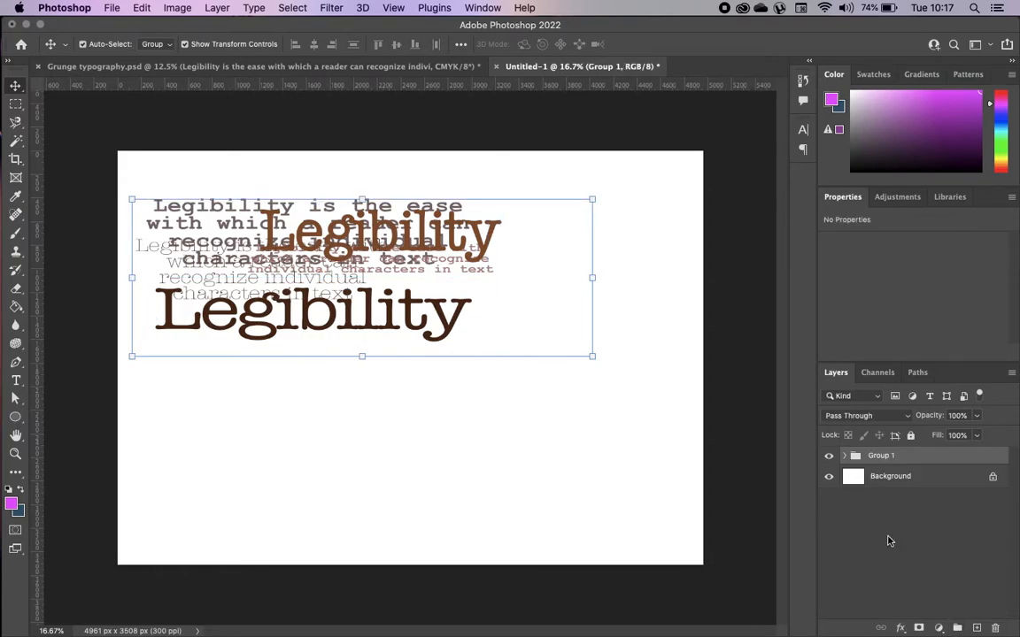
double_click(879, 456)
key("Return")
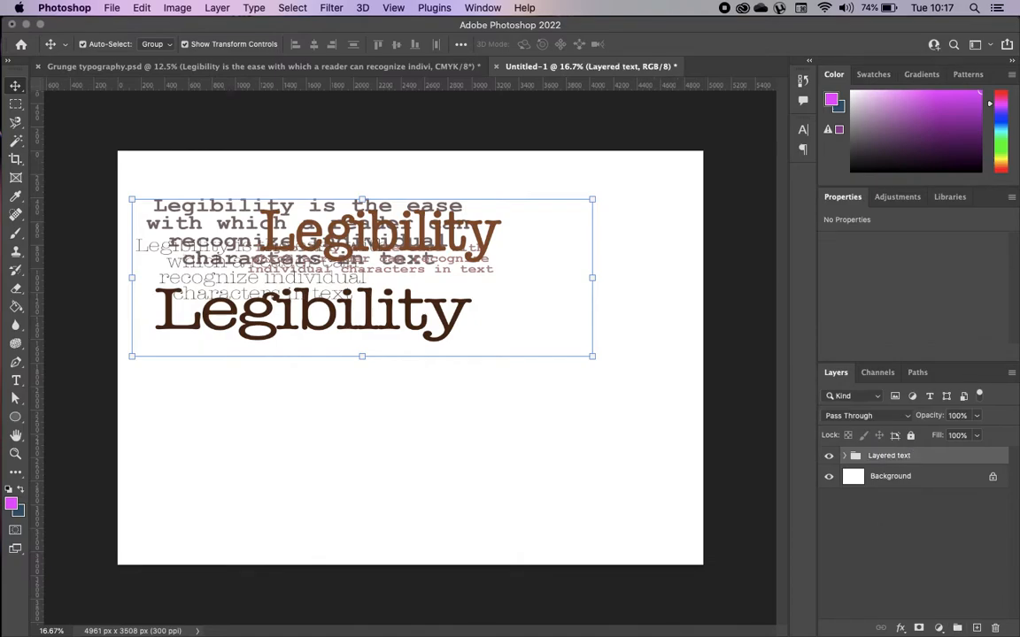
- Scale the "Layered text" group down to 83.60% and position it near the page's upper-left corner
left_click_drag(475, 333, 414, 295)
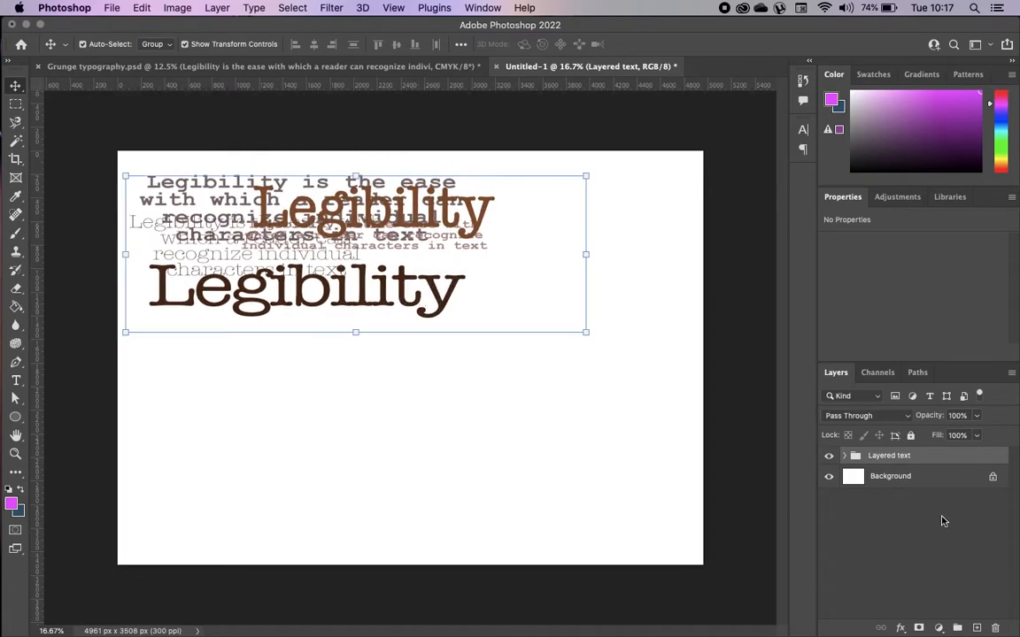
left_click_drag(586, 333, 510, 307)
left_click_drag(381, 284, 386, 278)
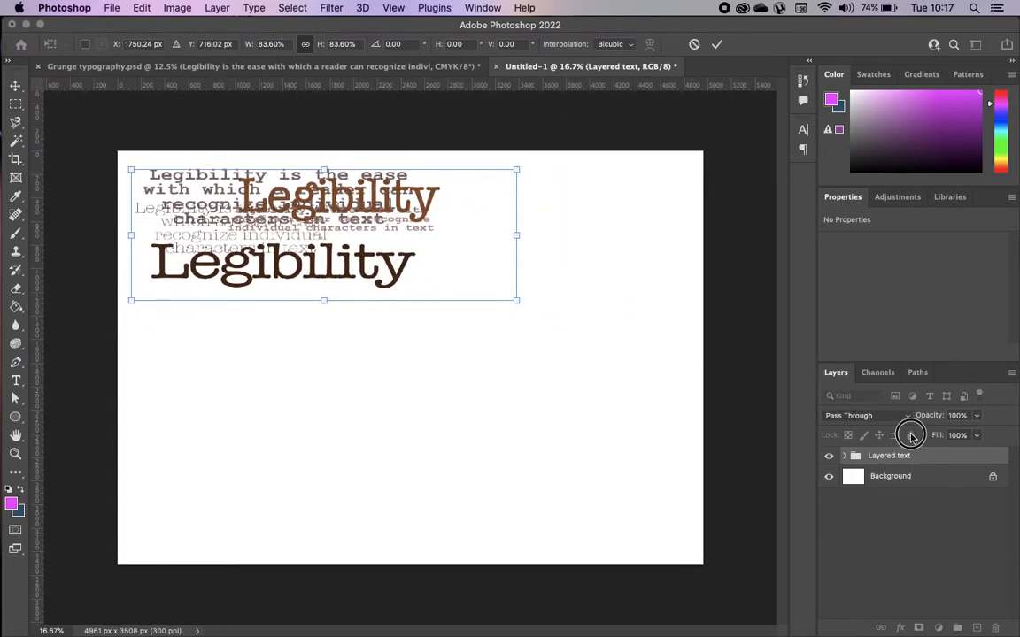
key("Return")
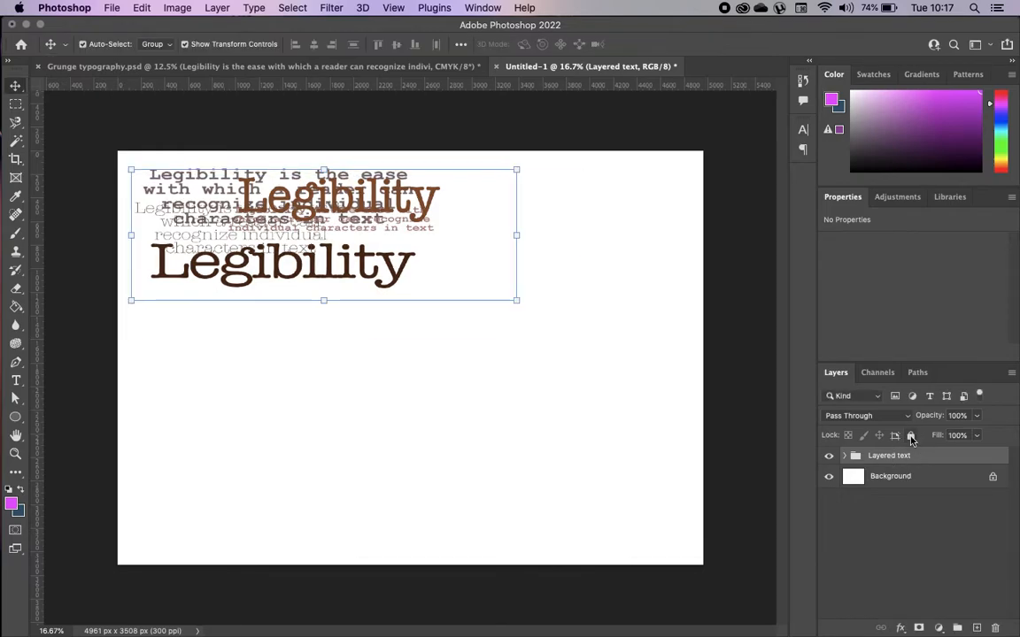
- Lock the "Layered text" group, deselect it, and toggle its visibility off and back on
left_click(910, 435)
left_click(549, 447)
left_click(830, 456)
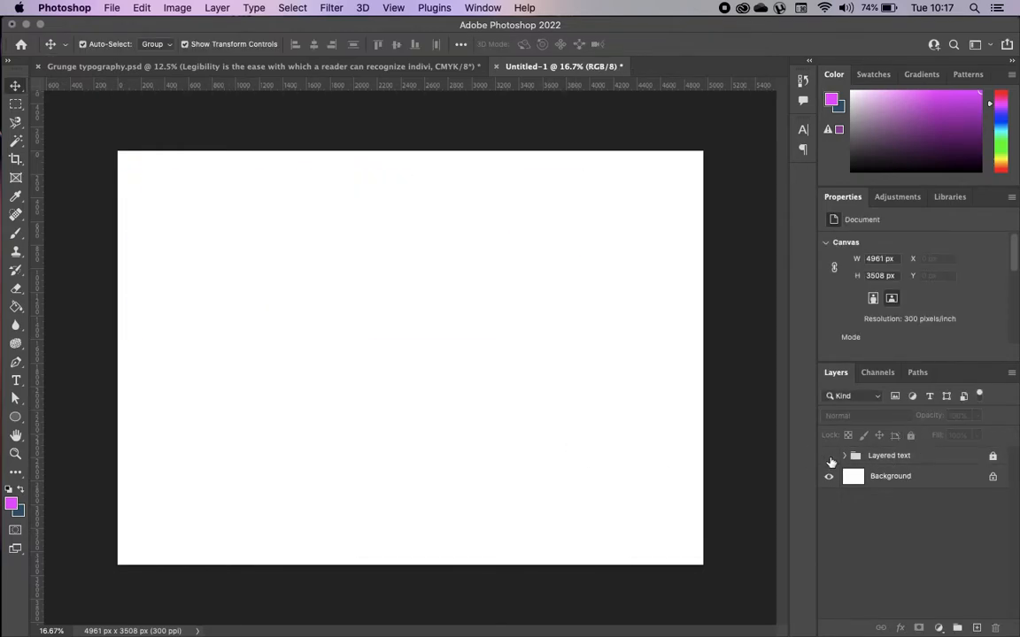
left_click(830, 456)
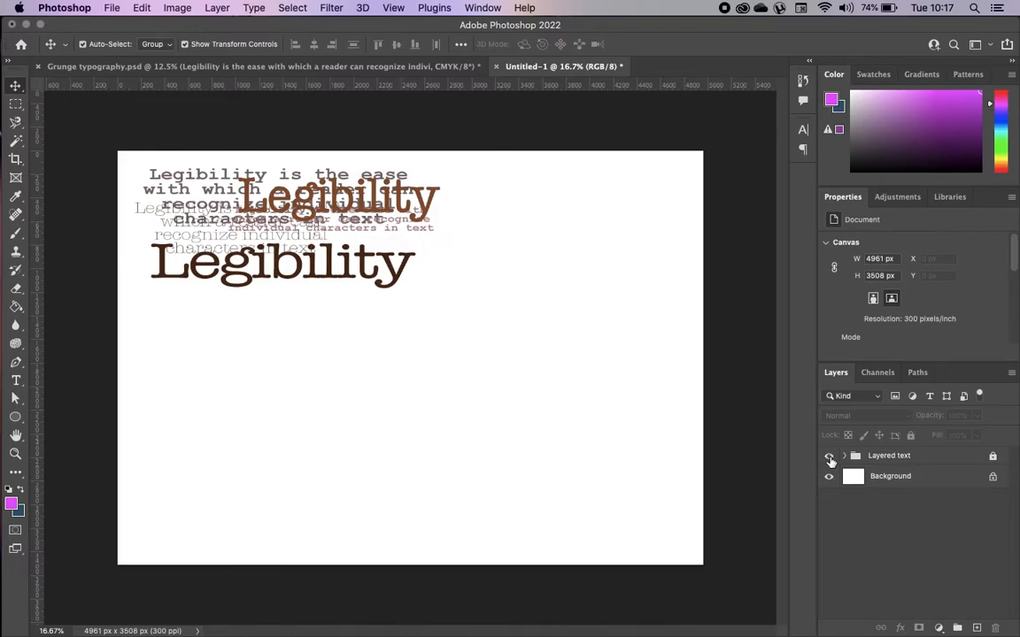
- Check the cut-up lettering in Grunge typography.psd, and add a letter "L" text box in brown #845333 beside the layered text in the Untitled-1 document
left_click(385, 66)
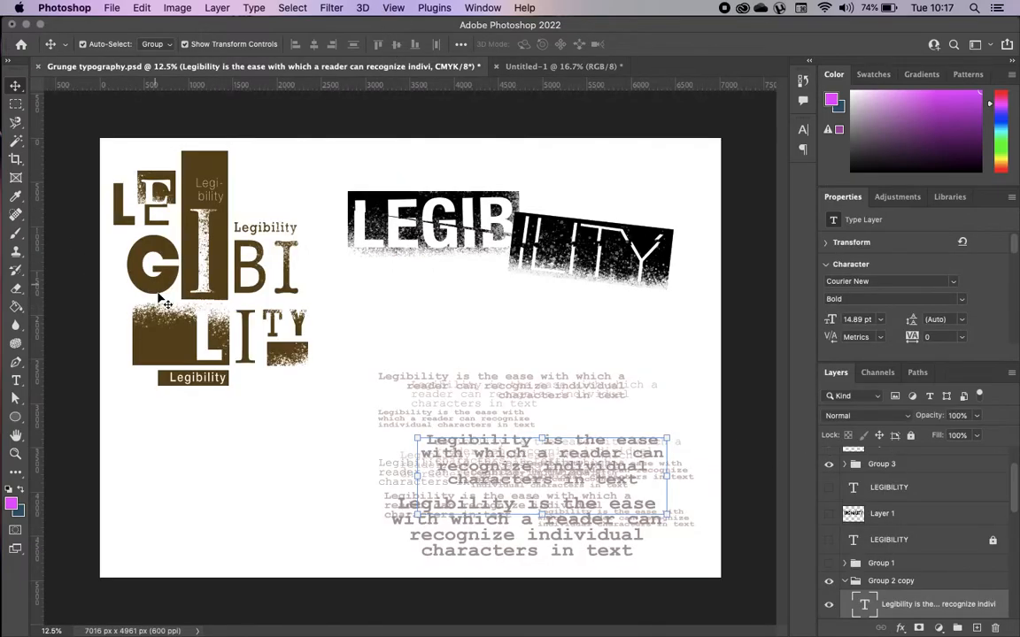
left_click(146, 266)
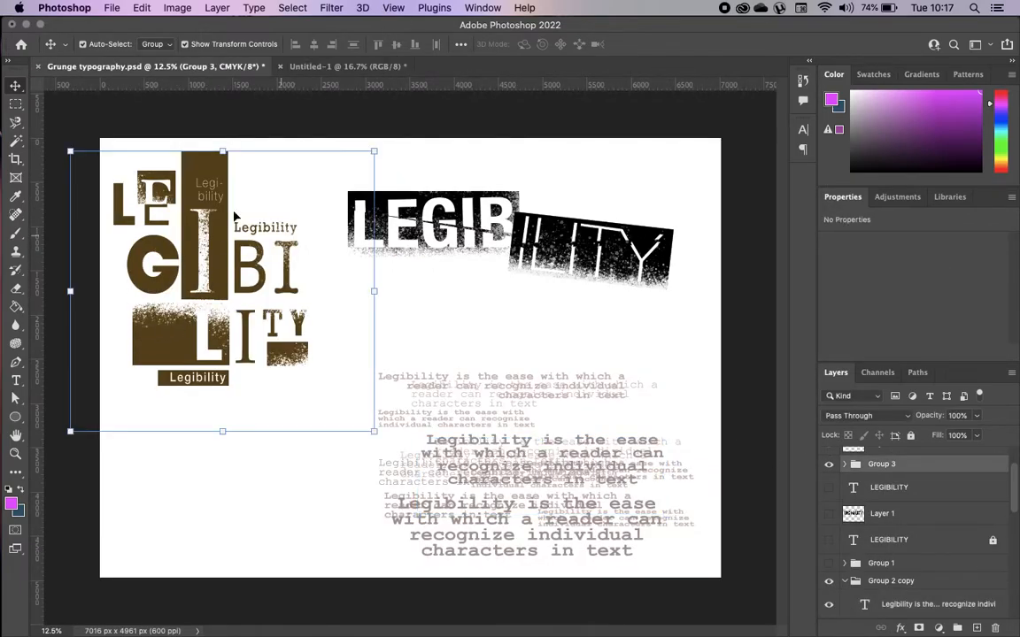
left_click(323, 67)
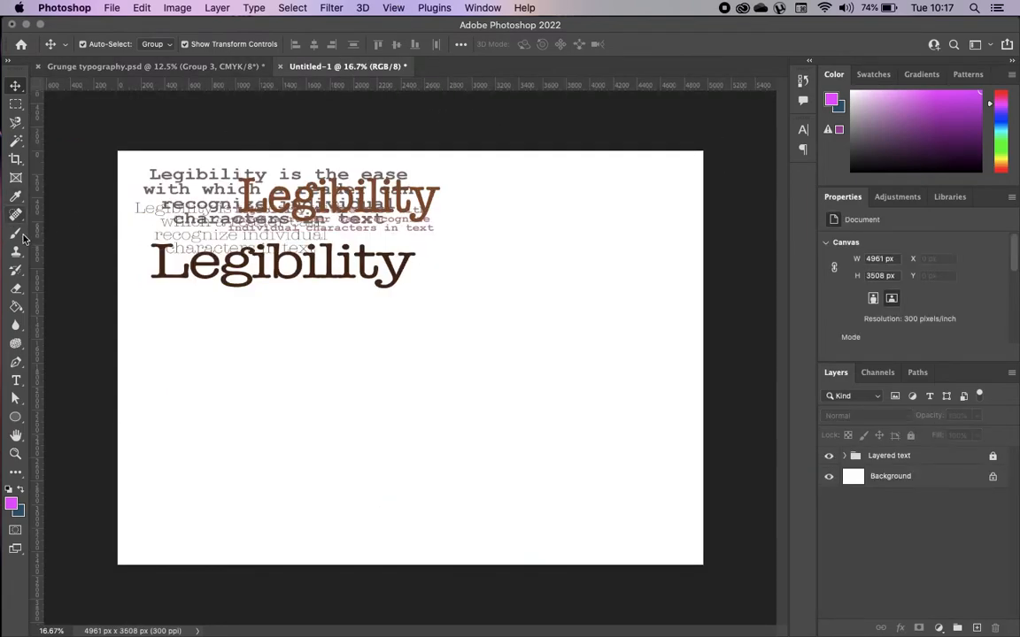
left_click(16, 381)
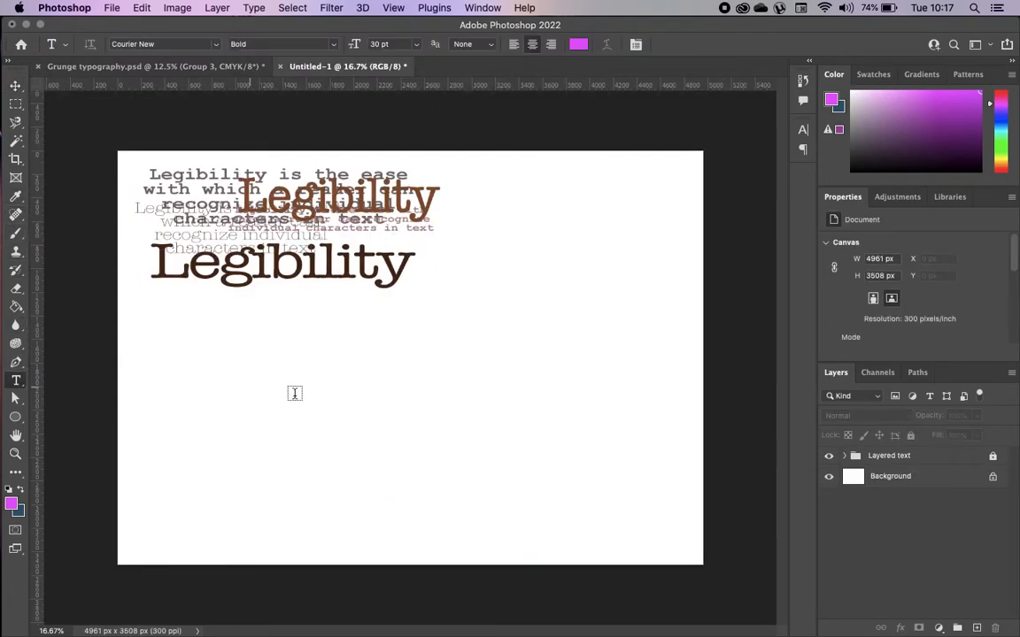
left_click_drag(505, 248, 582, 318)
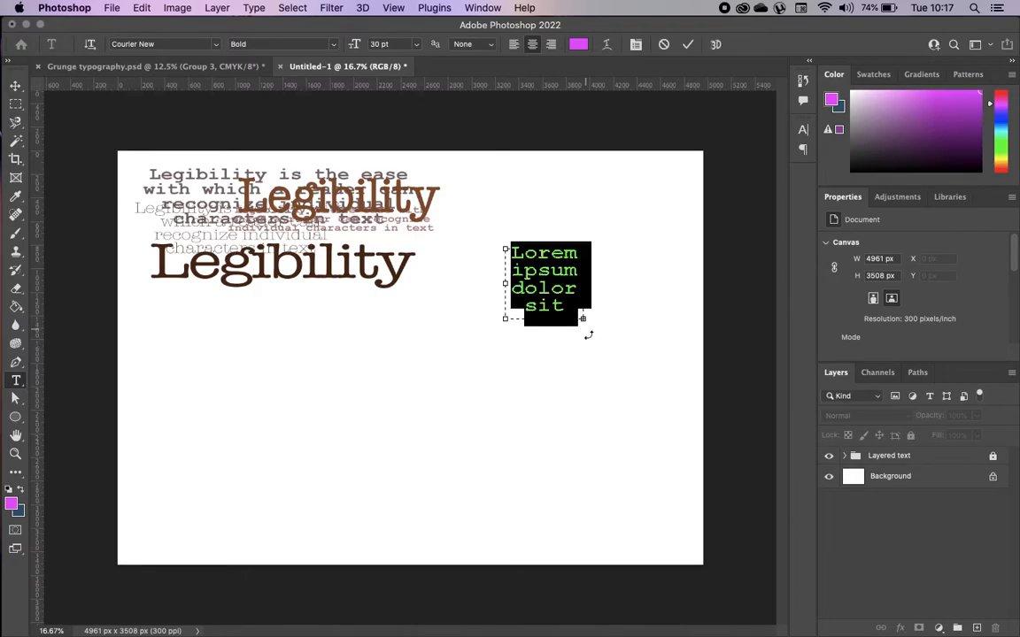
type("E")
double_click(544, 253)
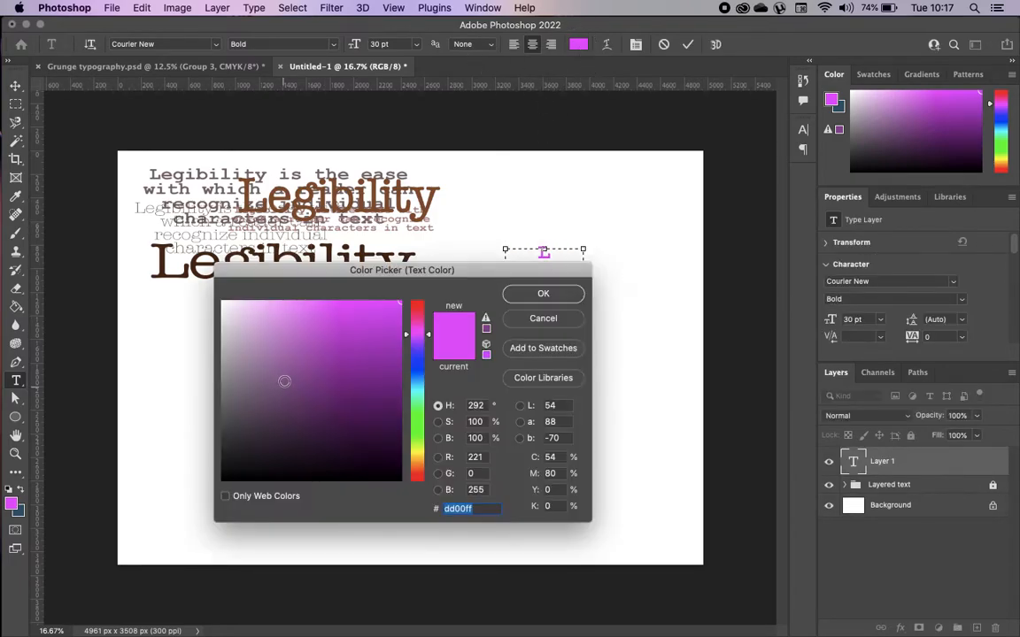
left_click(318, 205)
key("Return")
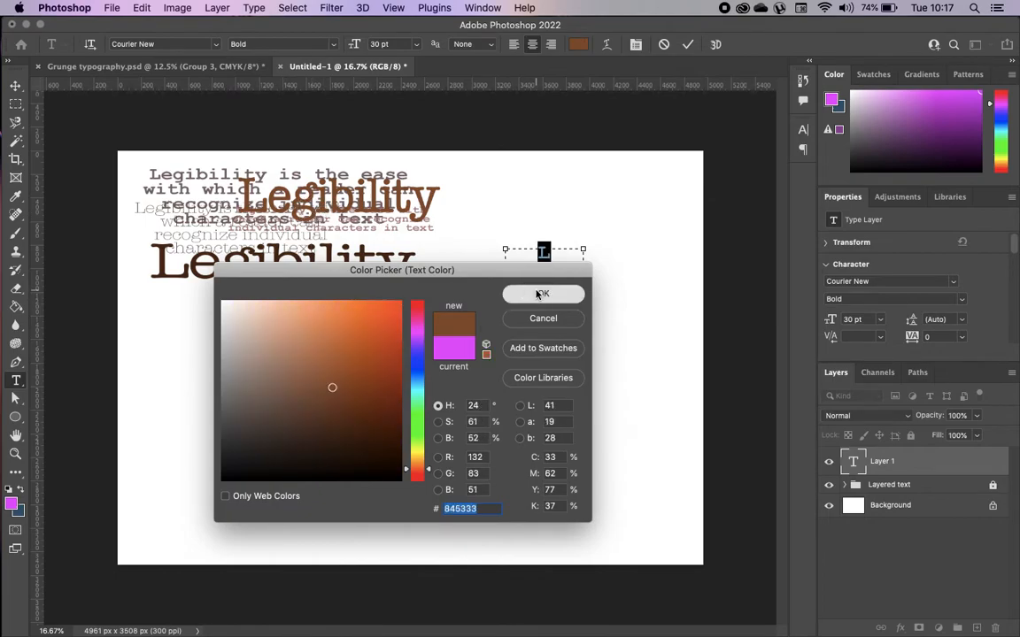
left_click(15, 85)
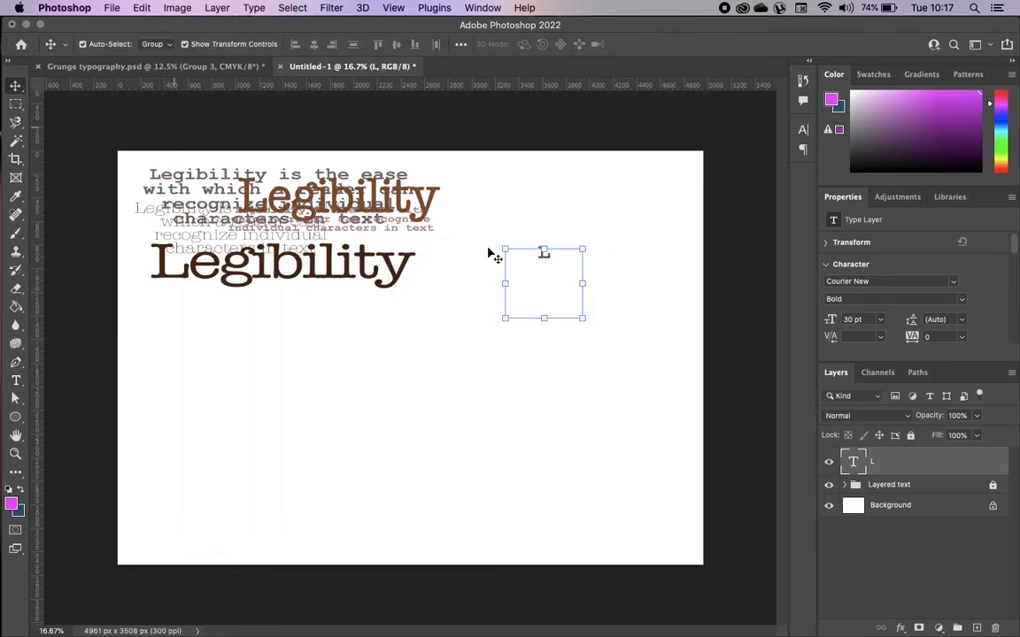
left_click(15, 381)
left_click_drag(517, 301, 661, 466)
key("Escape")
key("BackSpace")
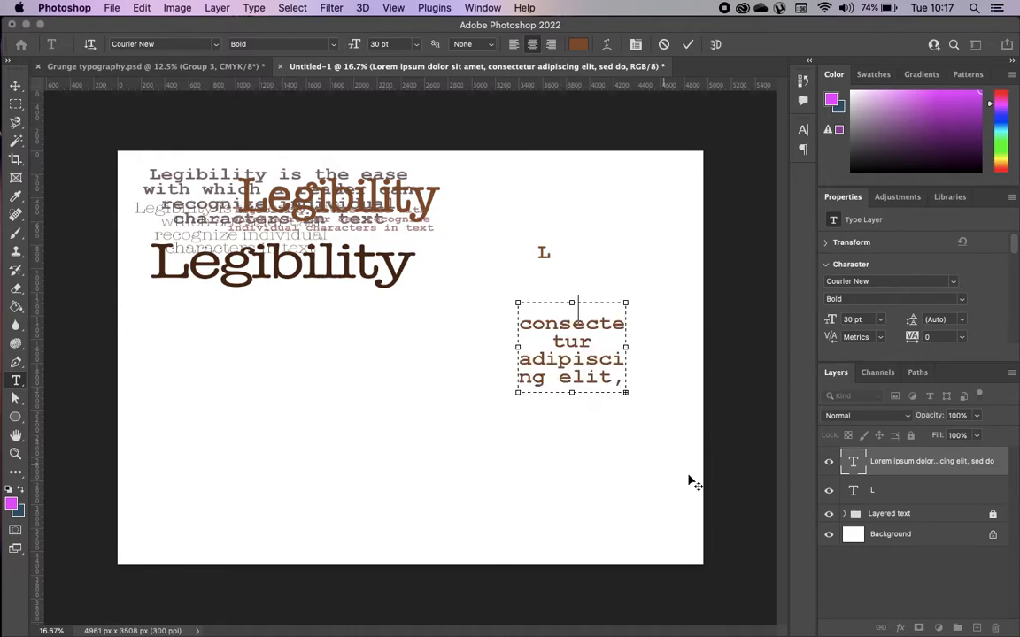
key("BackSpace")
left_click_drag(542, 309, 719, 462)
key("BackSpace")
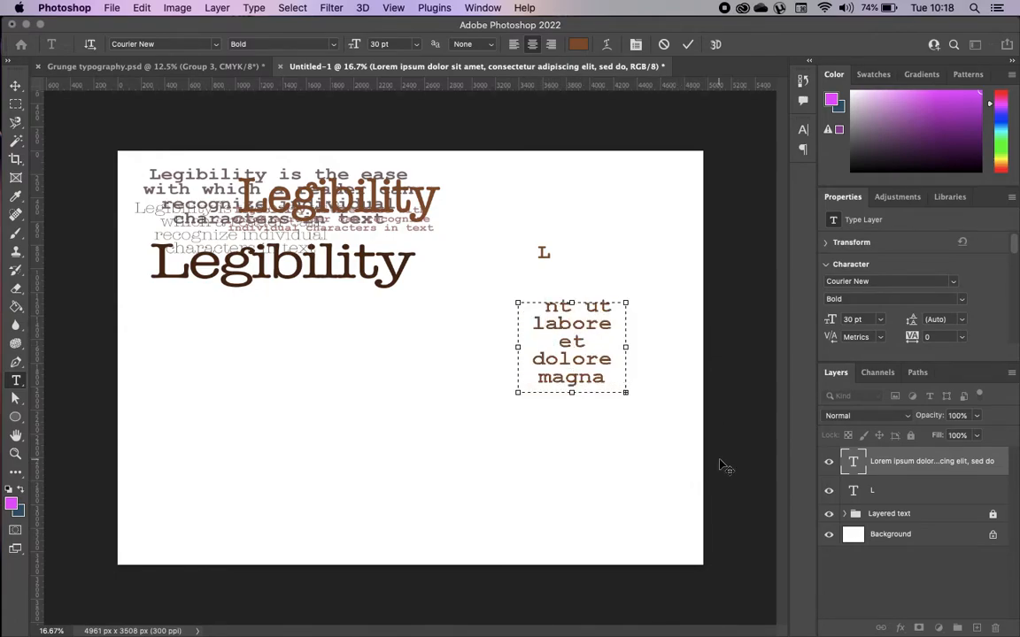
left_click(15, 85)
key("BackSpace")
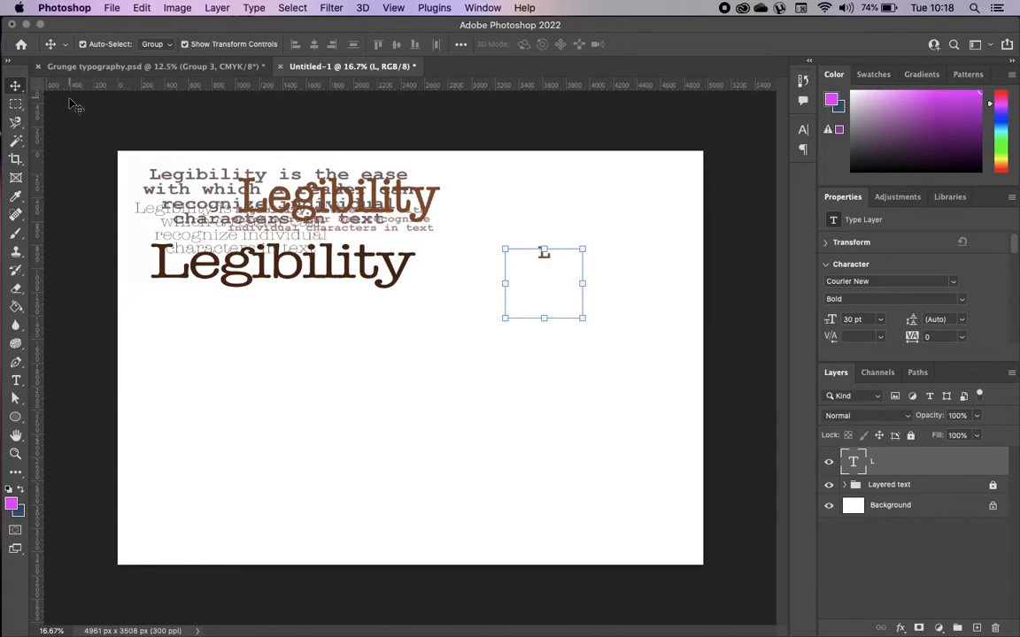
left_click(16, 381)
left_click_drag(518, 335, 641, 491)
key("BackSpace")
key("Escape")
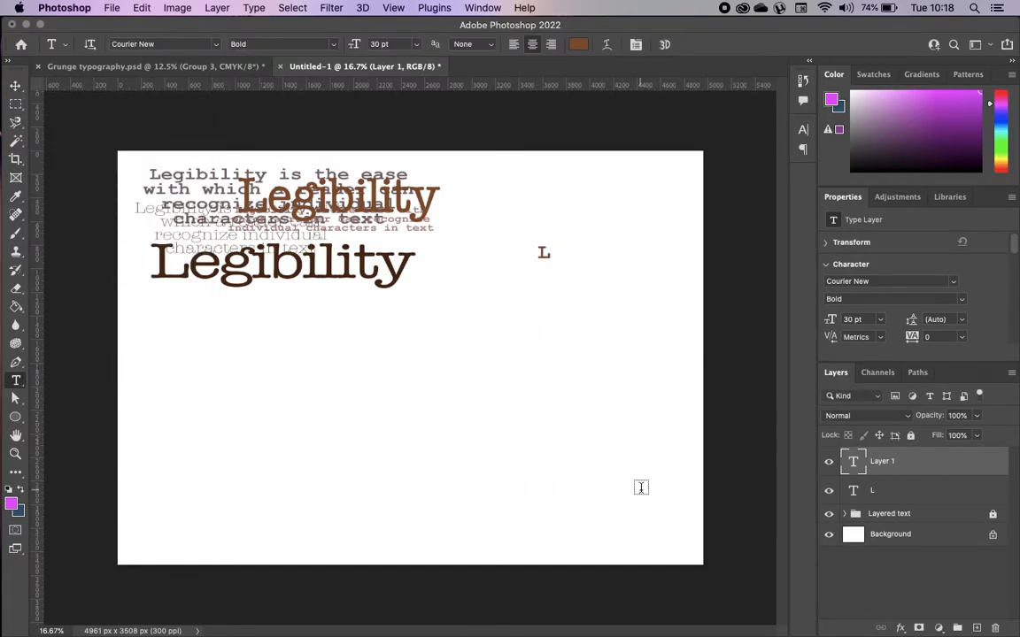
left_click_drag(546, 322, 630, 447)
key("BackSpace")
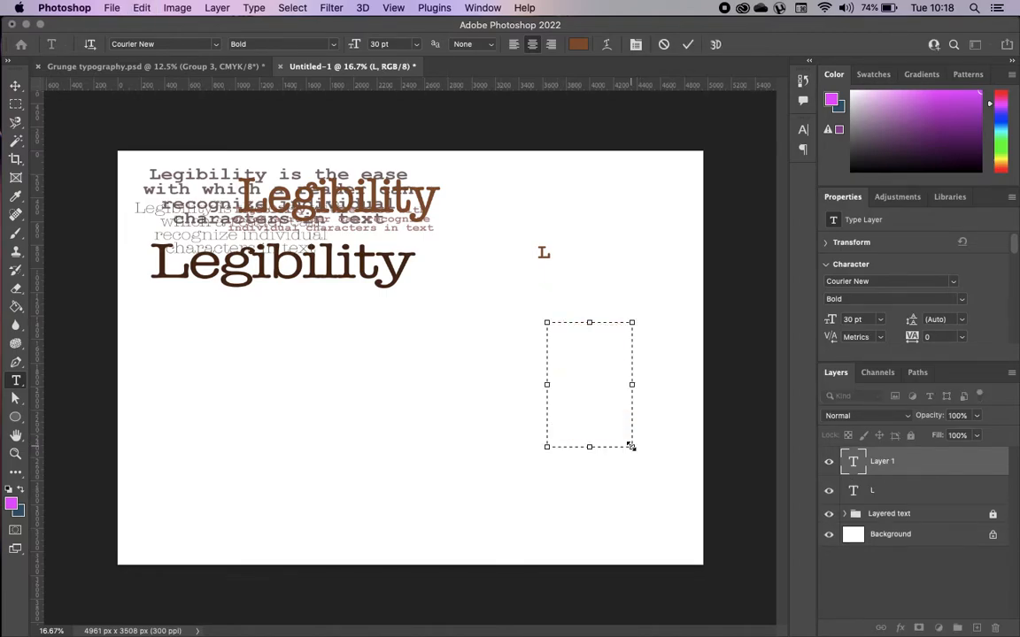
key("super+Return")
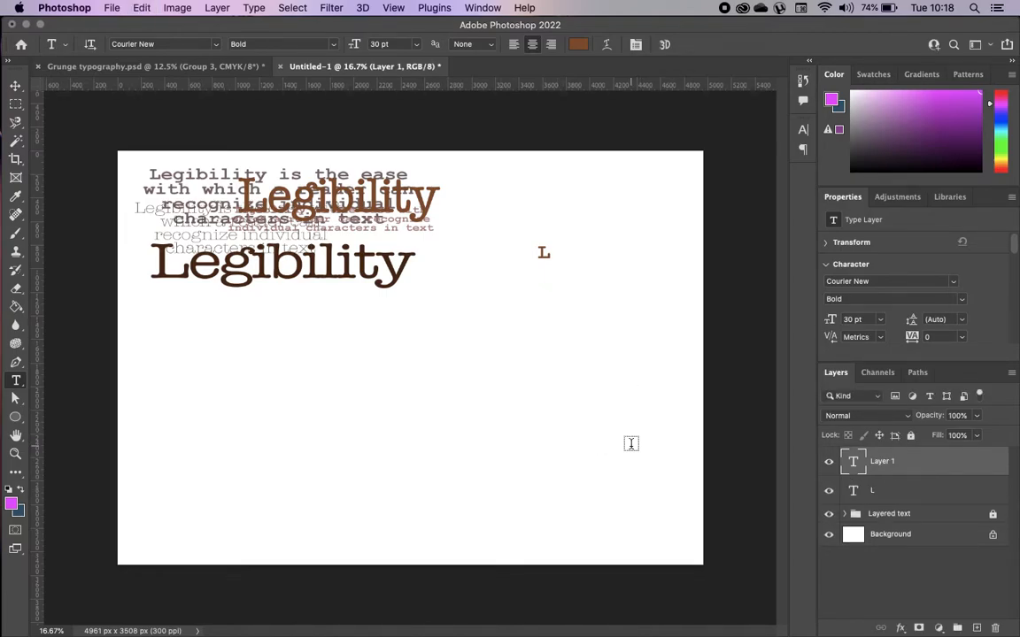
left_click(16, 86)
left_click(595, 359)
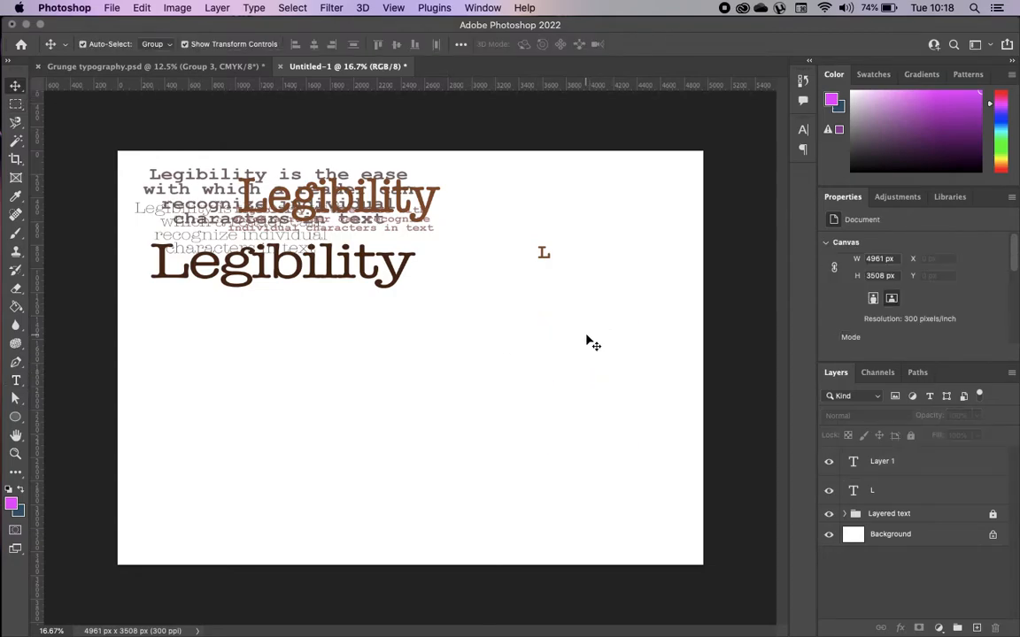
left_click_drag(522, 303, 635, 388)
left_click(590, 382)
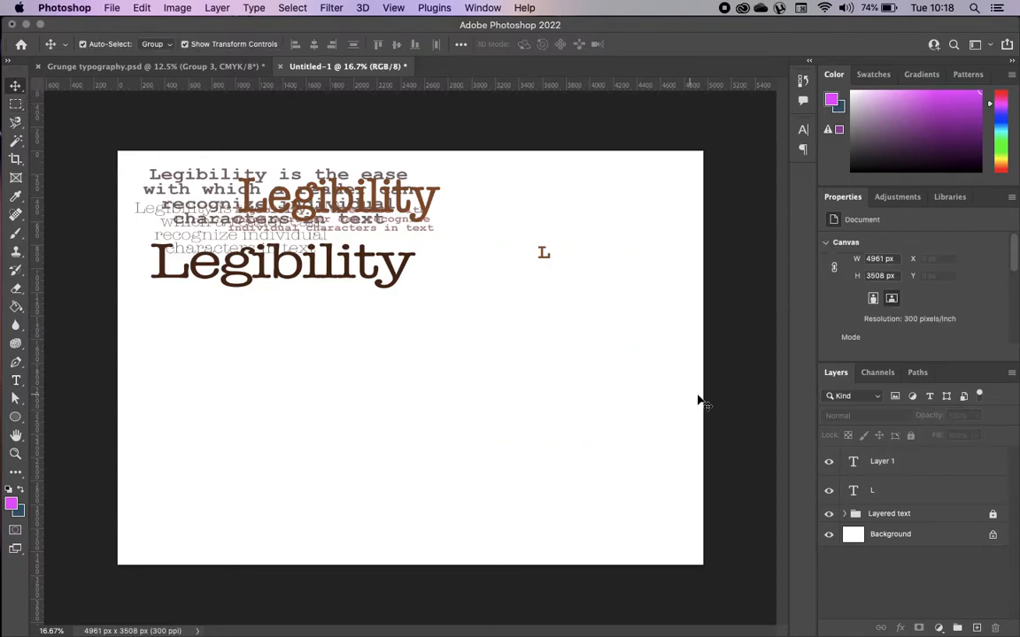
left_click(890, 467)
key("BackSpace")
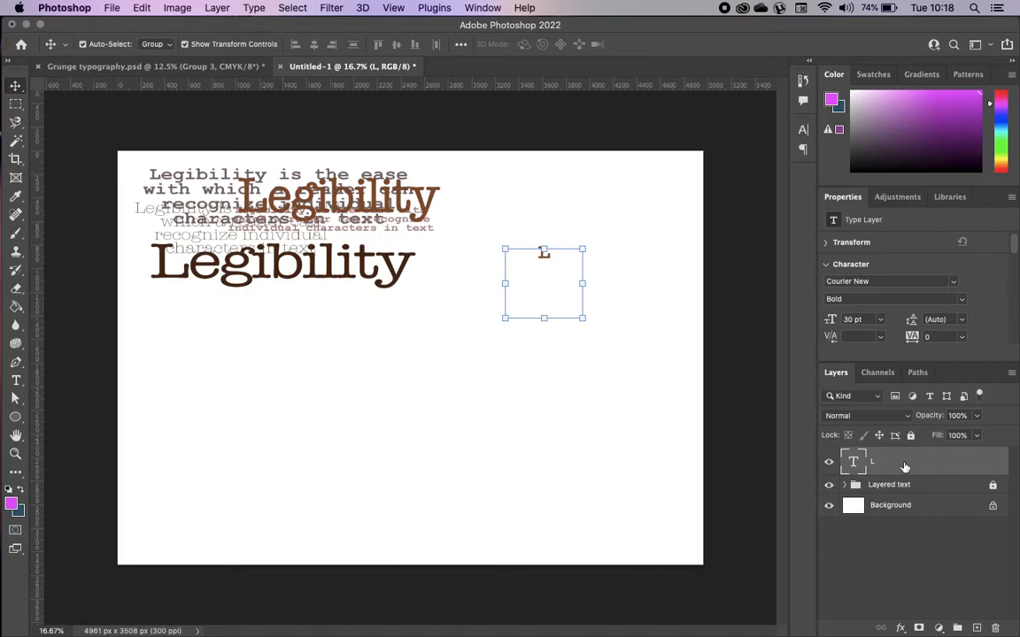
- Add a separate text layer with the letter "E" diagonally below the "L" and shorten its text box
left_click(16, 380)
left_click_drag(560, 291, 643, 406)
key("BackSpace")
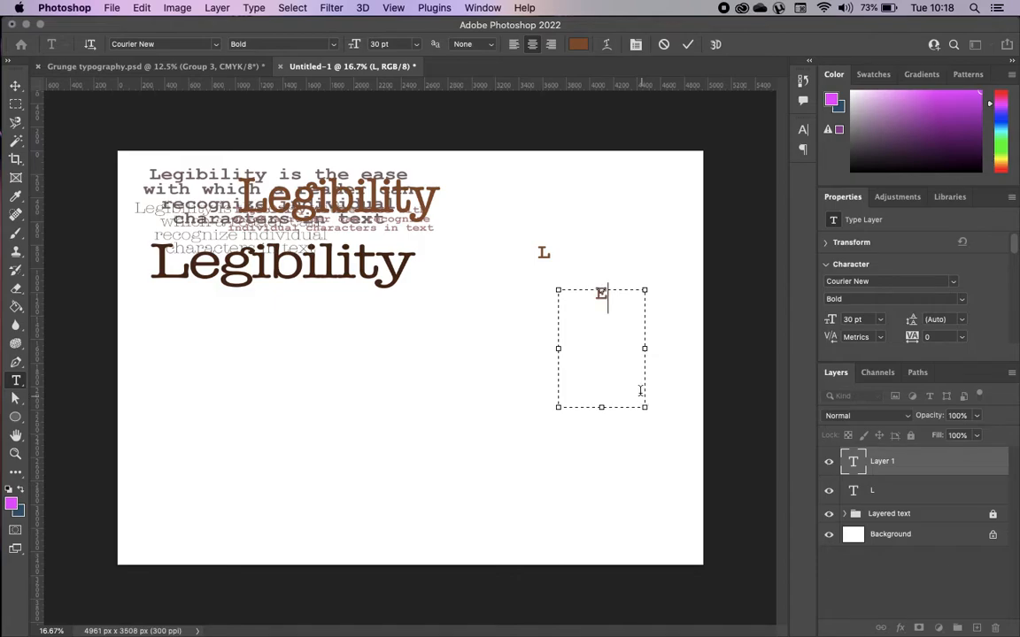
left_click_drag(602, 408, 602, 324)
left_click(16, 86)
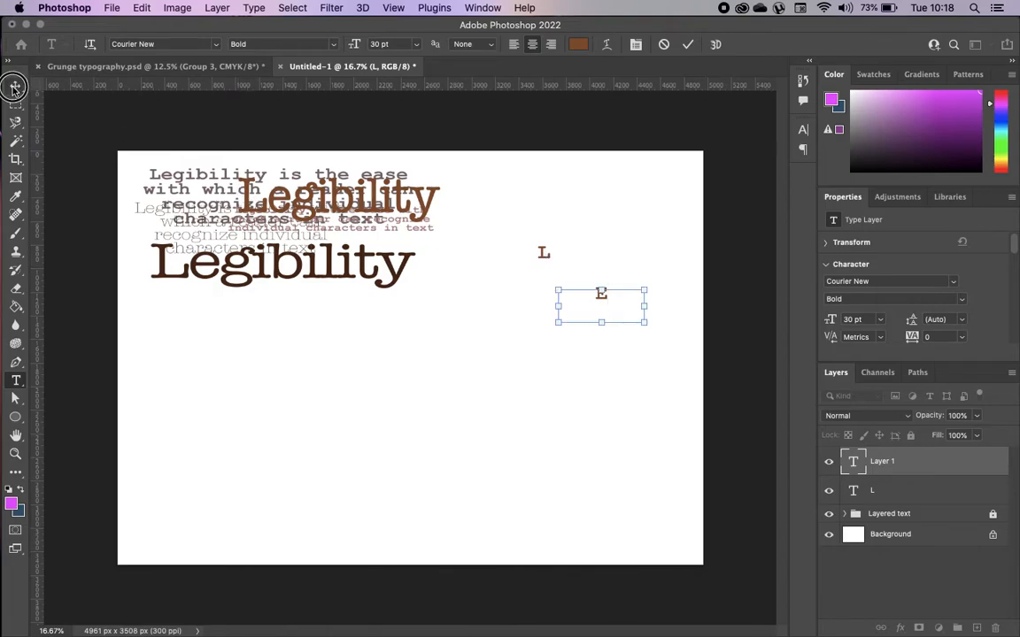
- Add a separate text layer with the letter "G" below and slightly left of the "E"
left_click(16, 381)
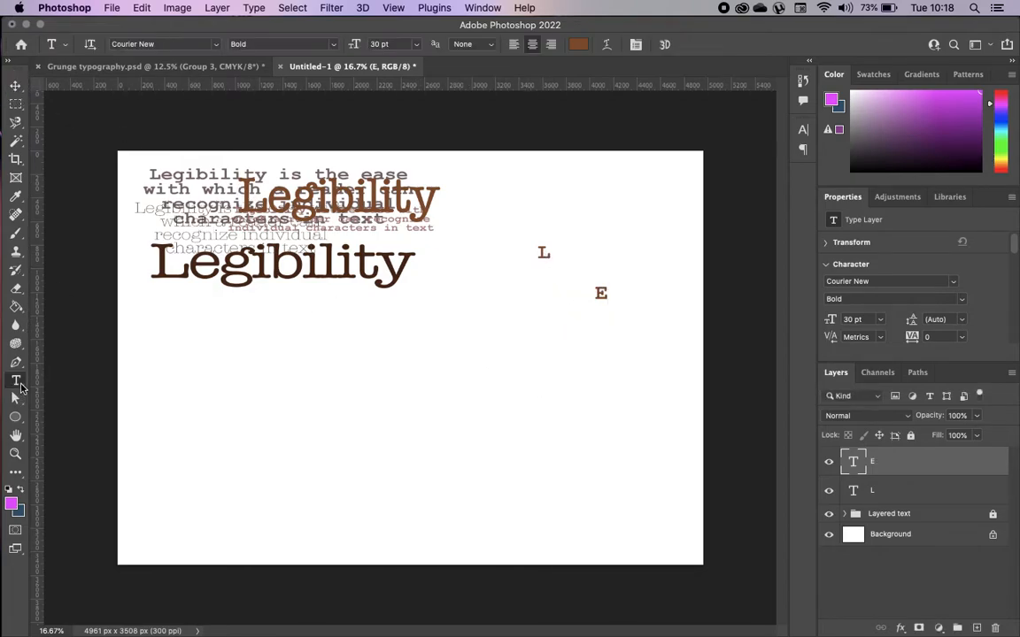
left_click_drag(521, 321, 604, 417)
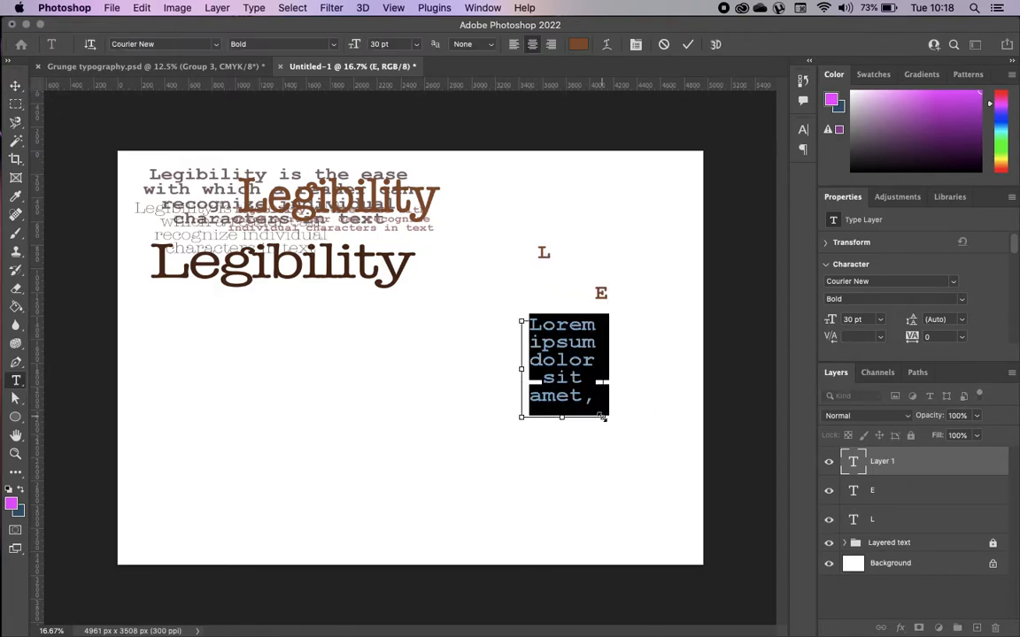
key("BackSpace")
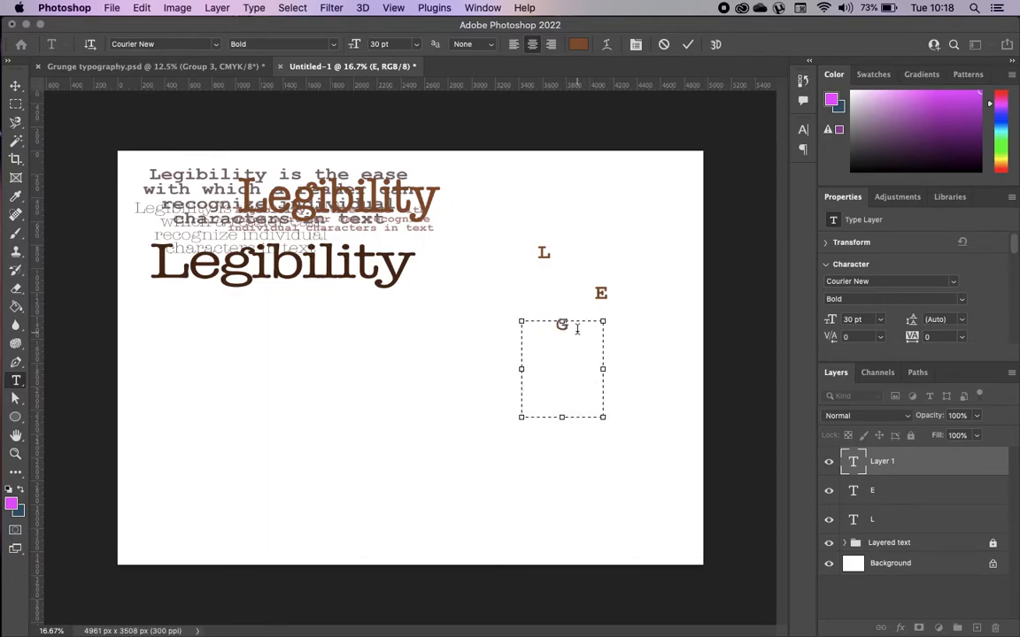
left_click(16, 86)
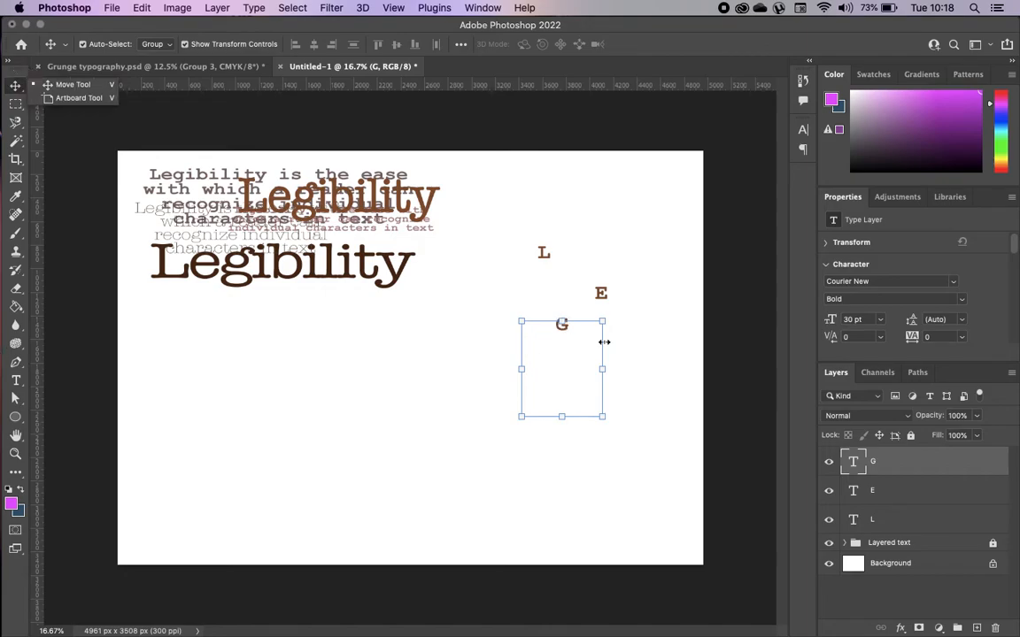
- Add a separate text layer with the letter "I" below and to the right of the "G"
left_click(16, 380)
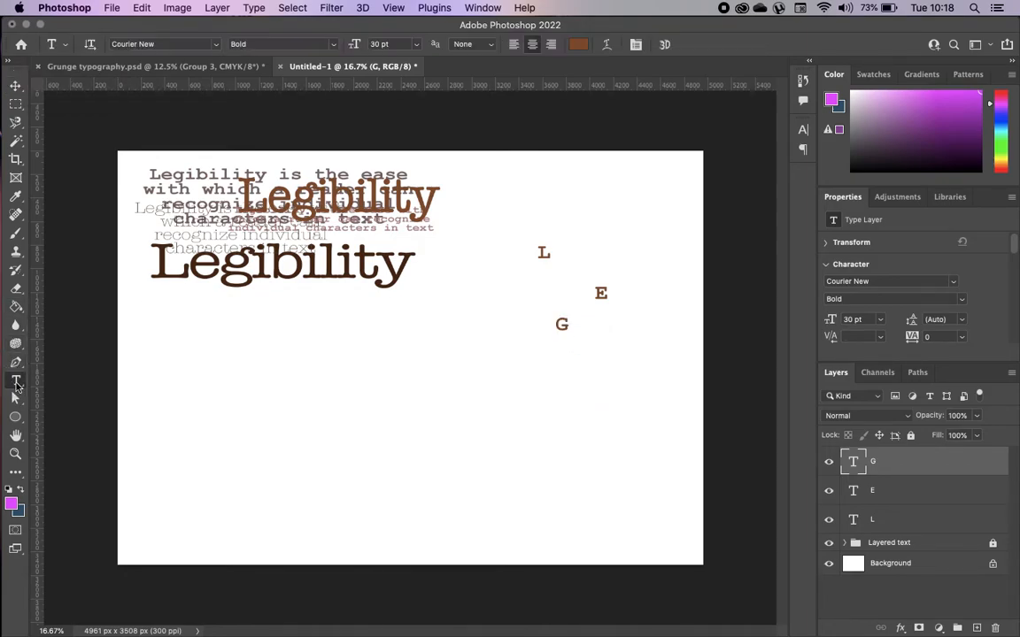
left_click_drag(611, 361, 652, 454)
key("BackSpace")
left_click(16, 86)
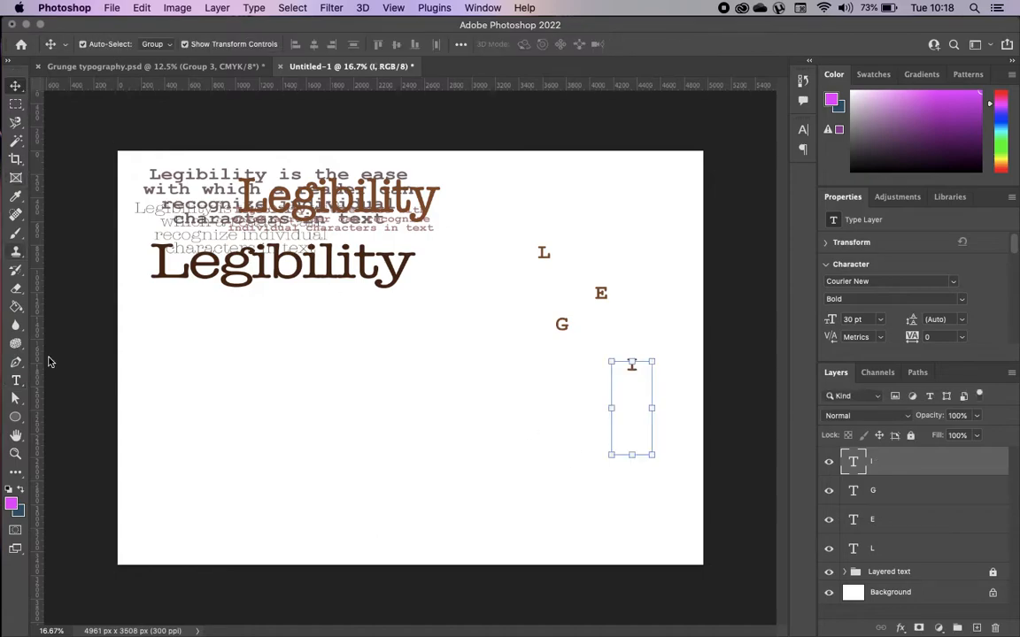
- Add a separate text layer with the letter "B" and move it below the "G", slightly left of the "I"
key("t")
left_click_drag(478, 375, 560, 430)
type("B")
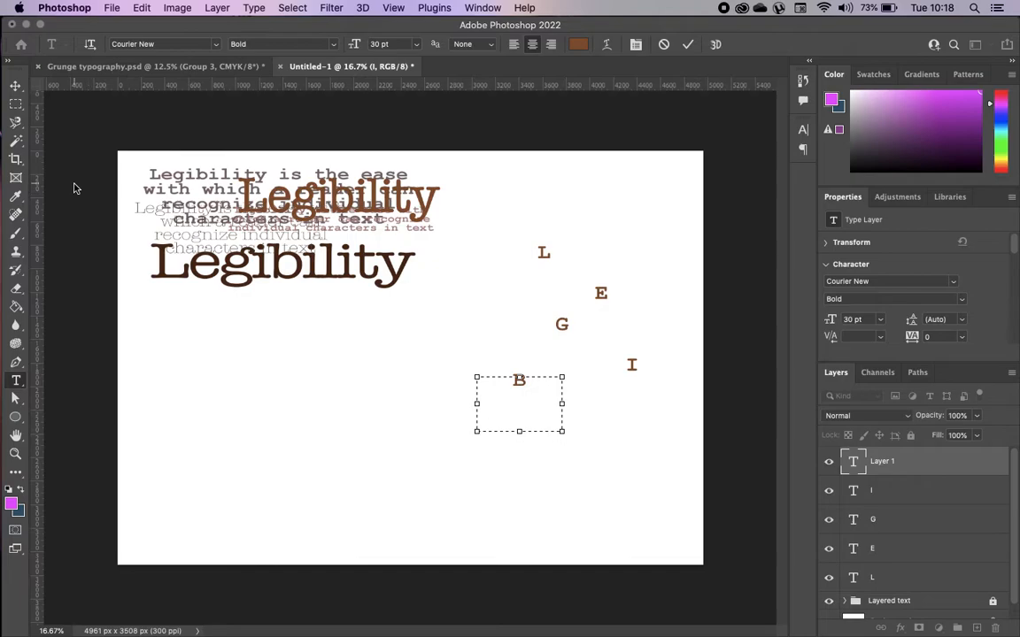
left_click(16, 86)
left_click_drag(519, 395, 573, 421)
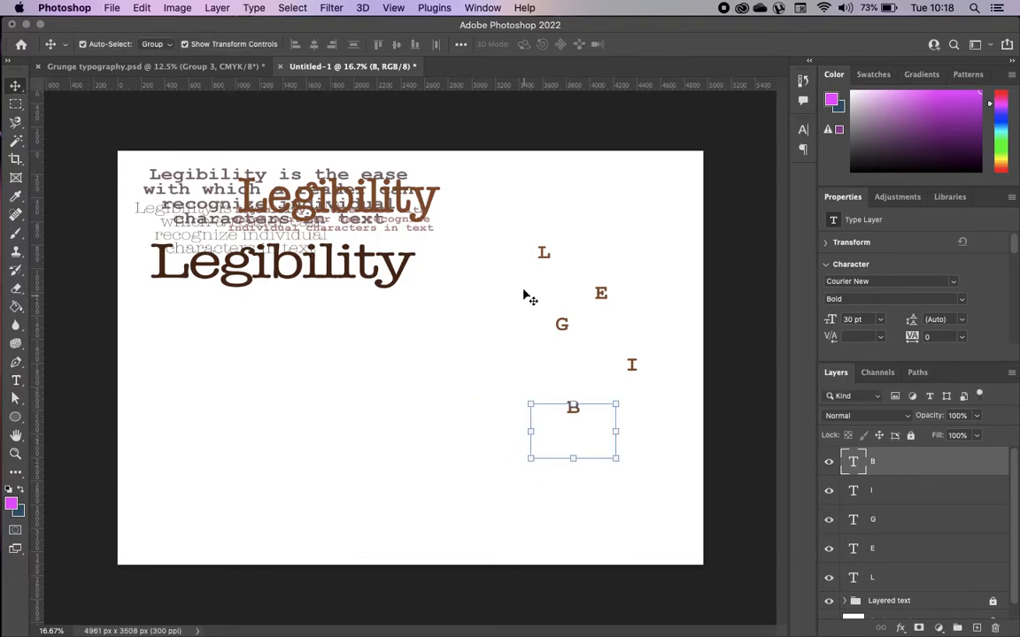
- Check the layout in the Grunge typography document, return to Untitled-1 and set the letter "L" to 146 pt
left_click(543, 255)
double_click(542, 255)
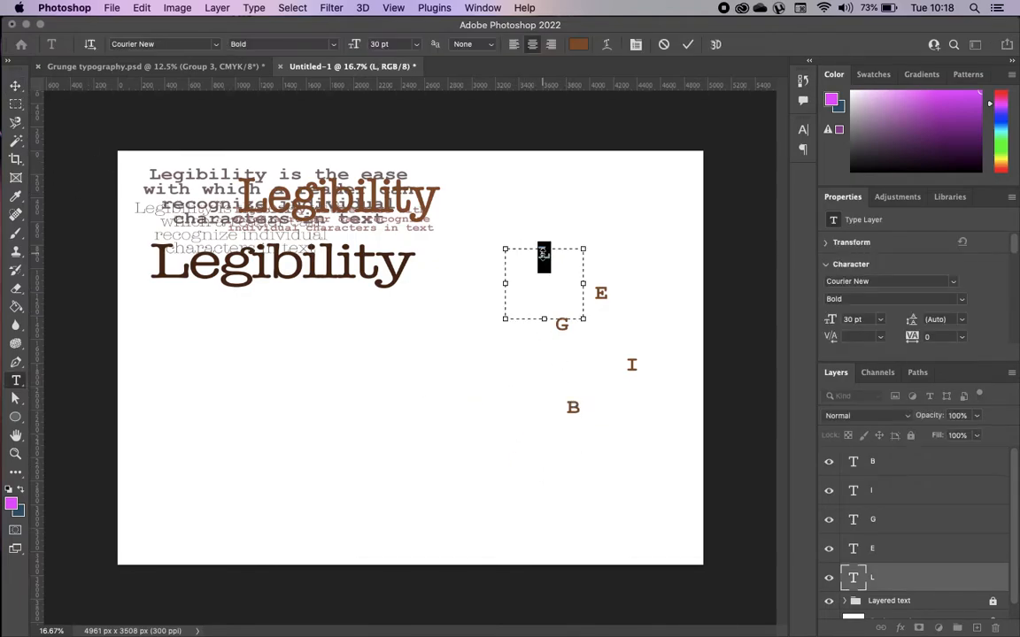
left_click(232, 66)
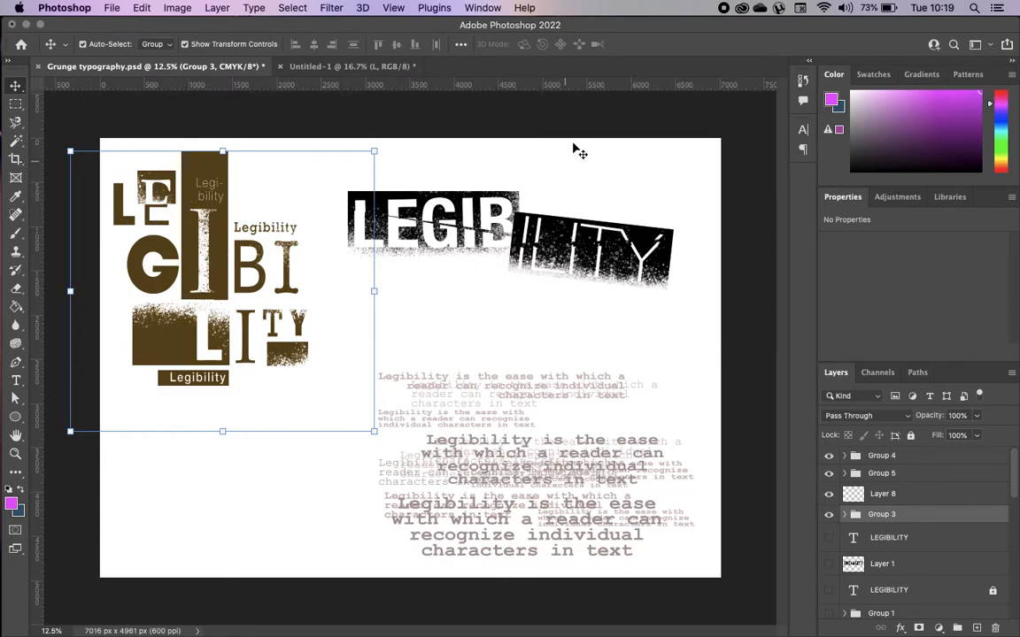
left_click(350, 66)
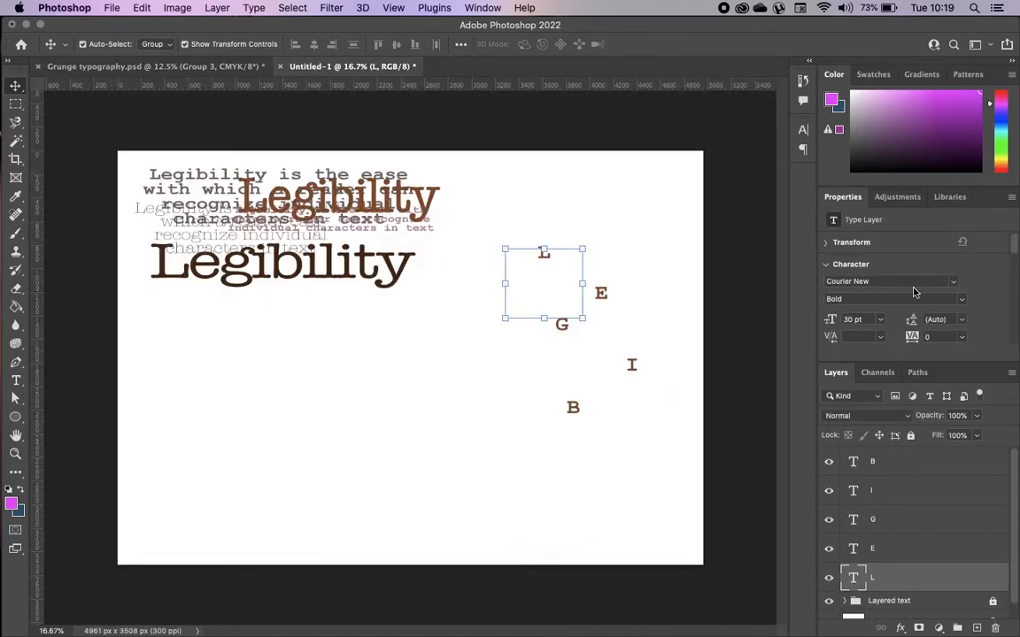
left_click_drag(834, 322, 735, 321)
- Change the letter "E" to the Big Caslon font at 68 pt
left_click(602, 294)
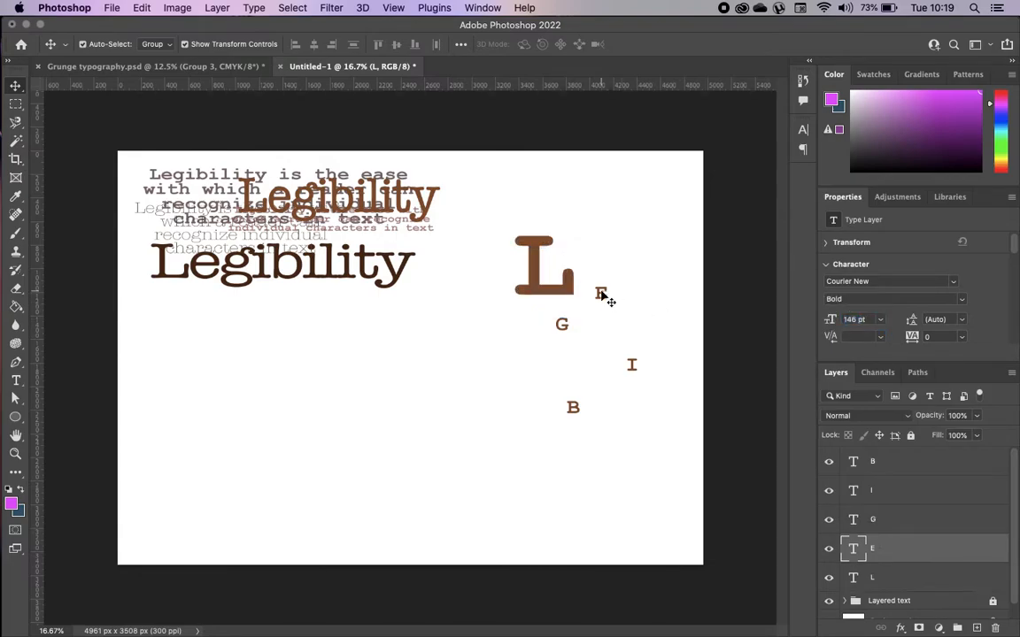
left_click(950, 282)
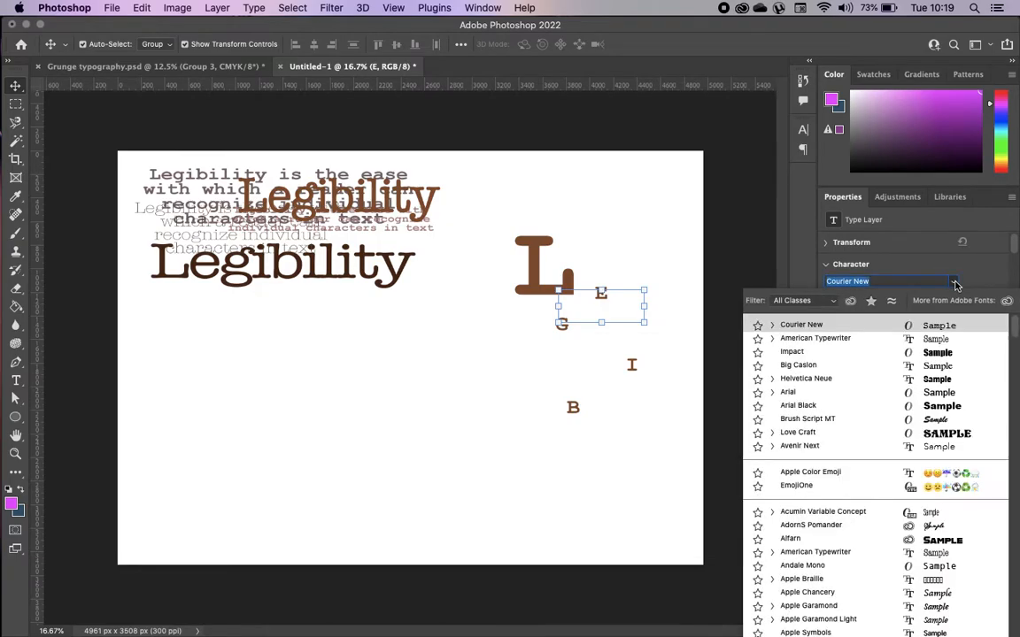
left_click(824, 371)
left_click_drag(830, 321, 770, 290)
- Lengthen the "E" text box downward and move the letter up beside the foot of the "L"
double_click(602, 306)
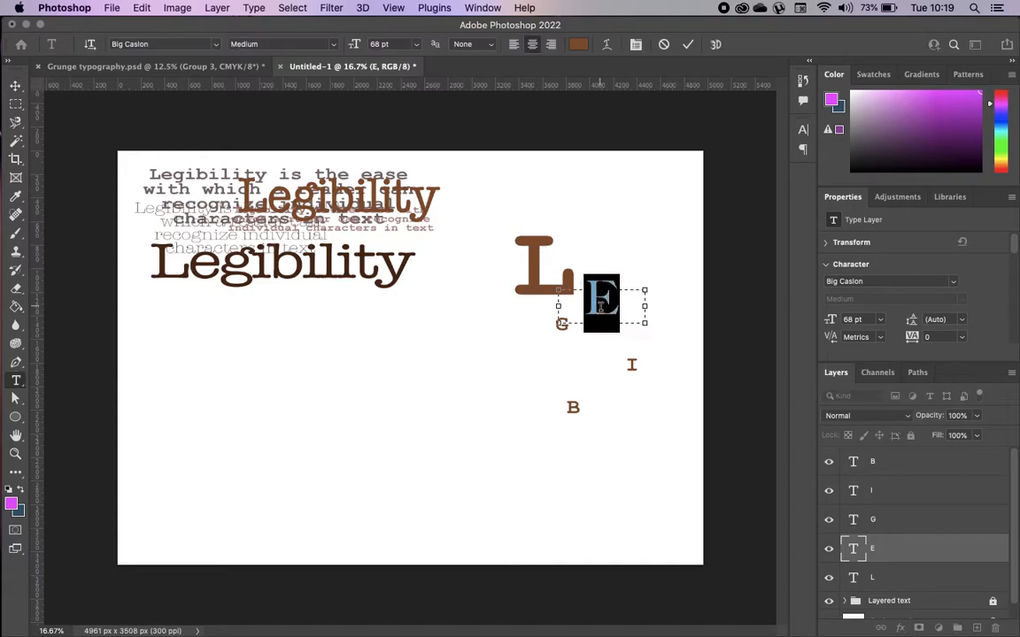
left_click_drag(602, 324, 602, 360)
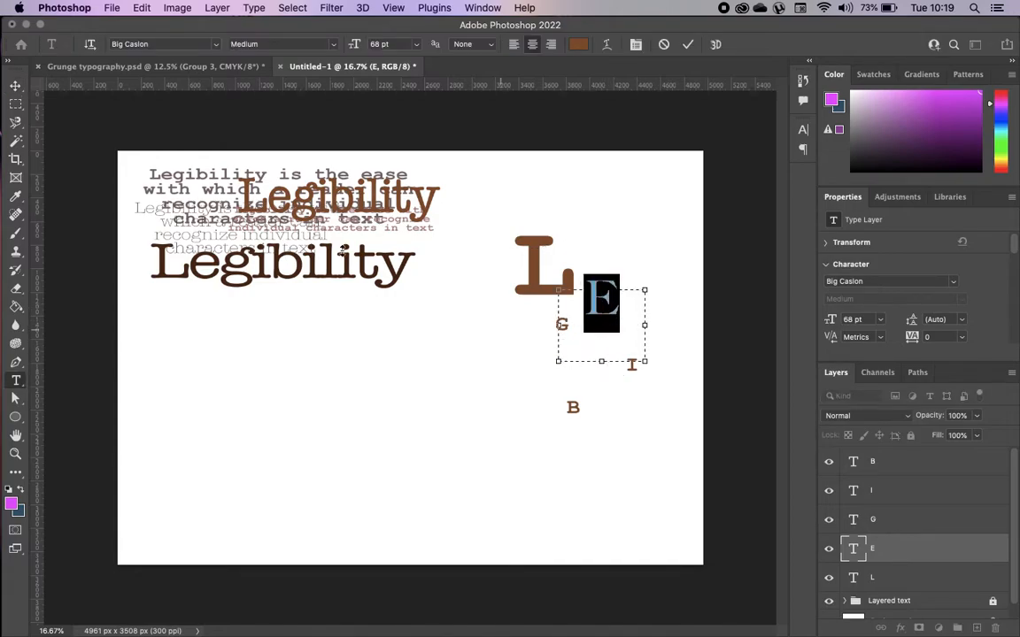
left_click(15, 85)
left_click_drag(598, 307, 599, 289)
left_click(548, 346)
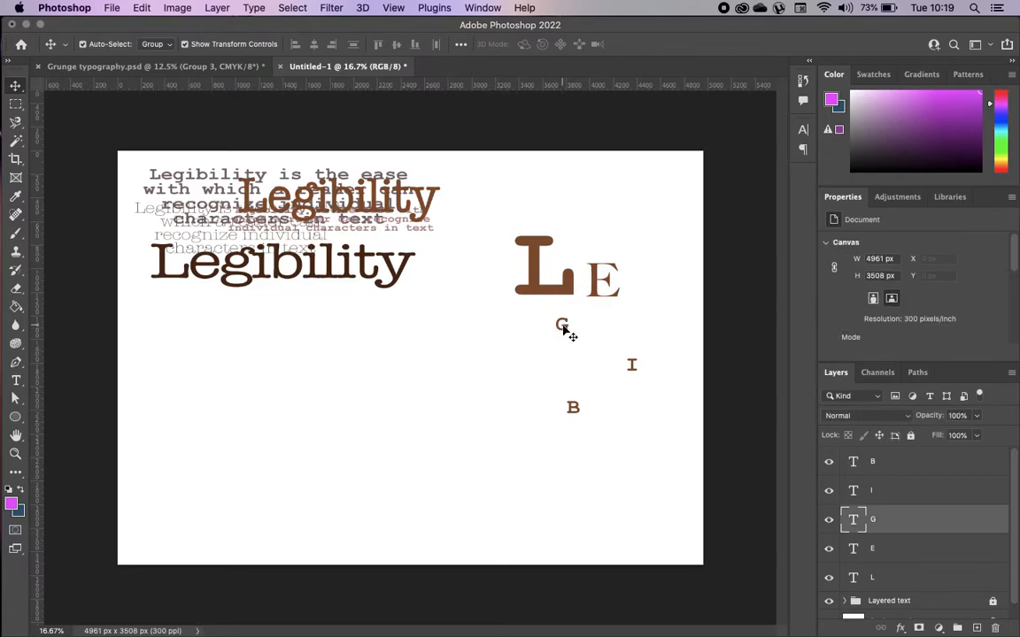
- Set the letter "G" to 103 pt in the Impact font
double_click(561, 328)
left_click_drag(829, 323, 876, 325)
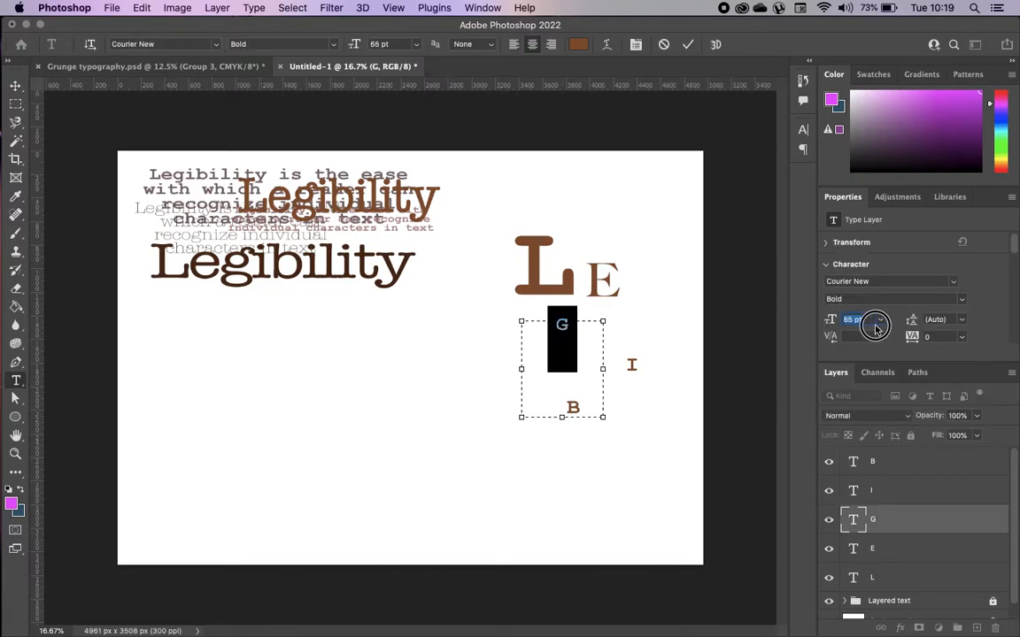
left_click(956, 282)
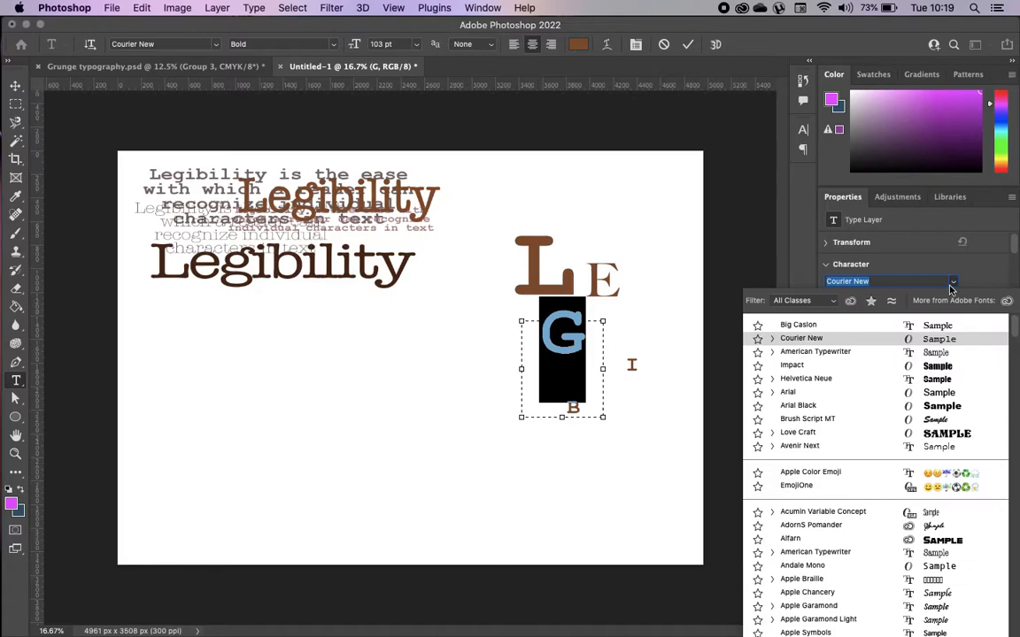
left_click(938, 367)
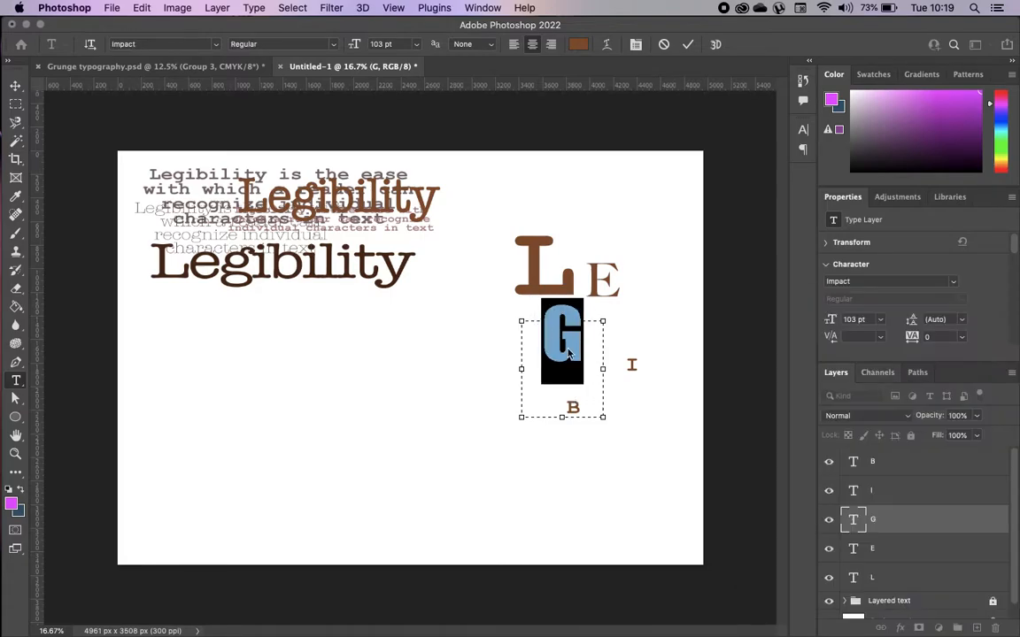
- Place the "G" right of the "E" and shift the "L", "E" and "G" row down and left on the page
left_click(15, 86)
left_click_drag(599, 366, 649, 295)
left_click(635, 366)
left_click_drag(481, 278, 493, 425)
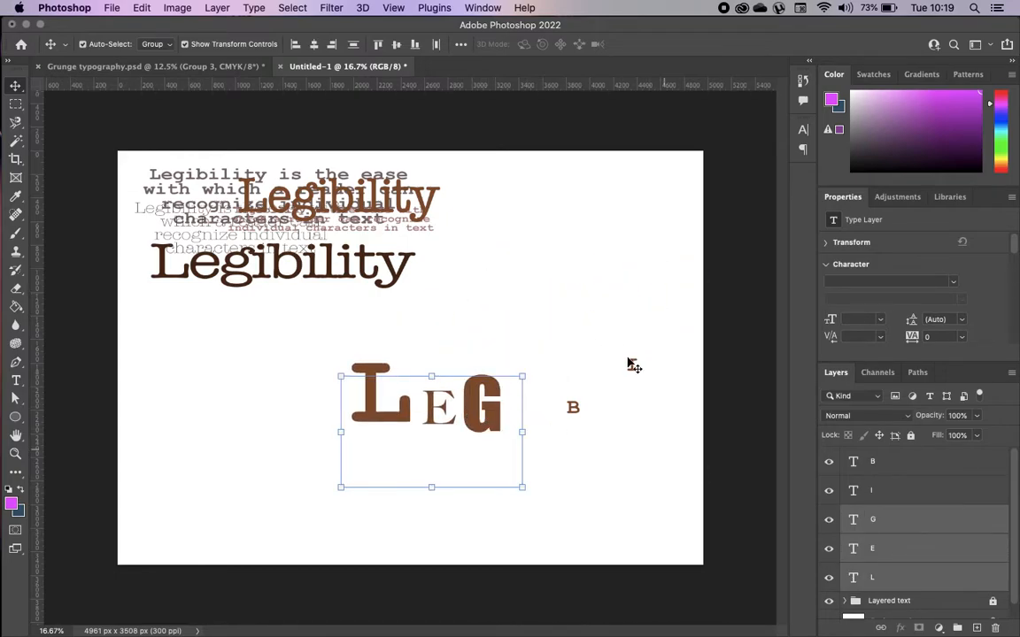
left_click(634, 367)
left_click_drag(632, 367, 502, 435)
left_click_drag(362, 416, 512, 262)
key("Escape")
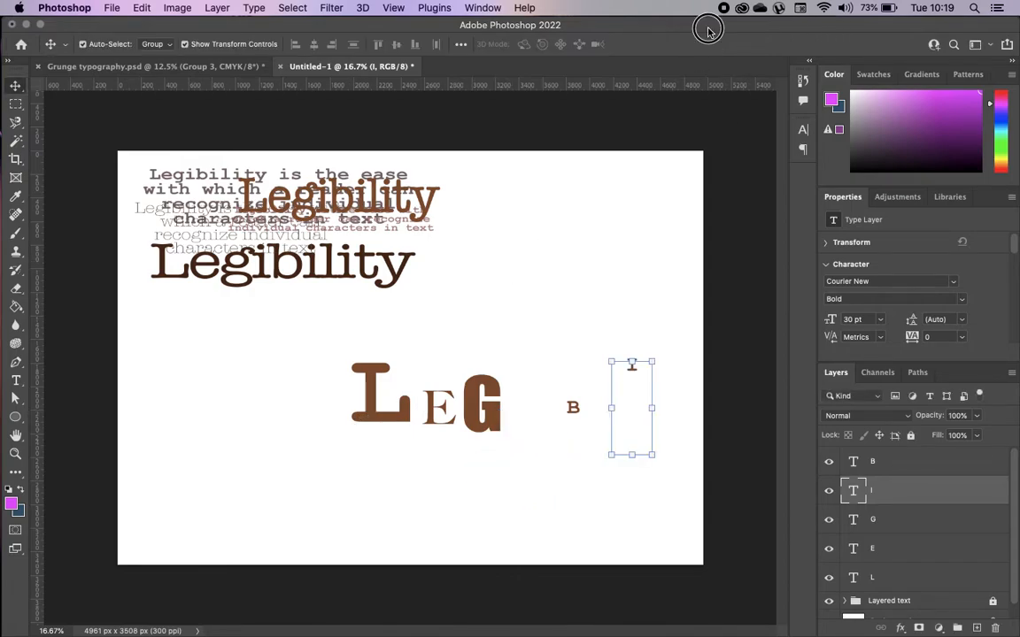
- Switch to Safari to view typographic posters on Pinterest for layout reference, and return to Photoshop
mouse_move(319, 632)
left_click(375, 605)
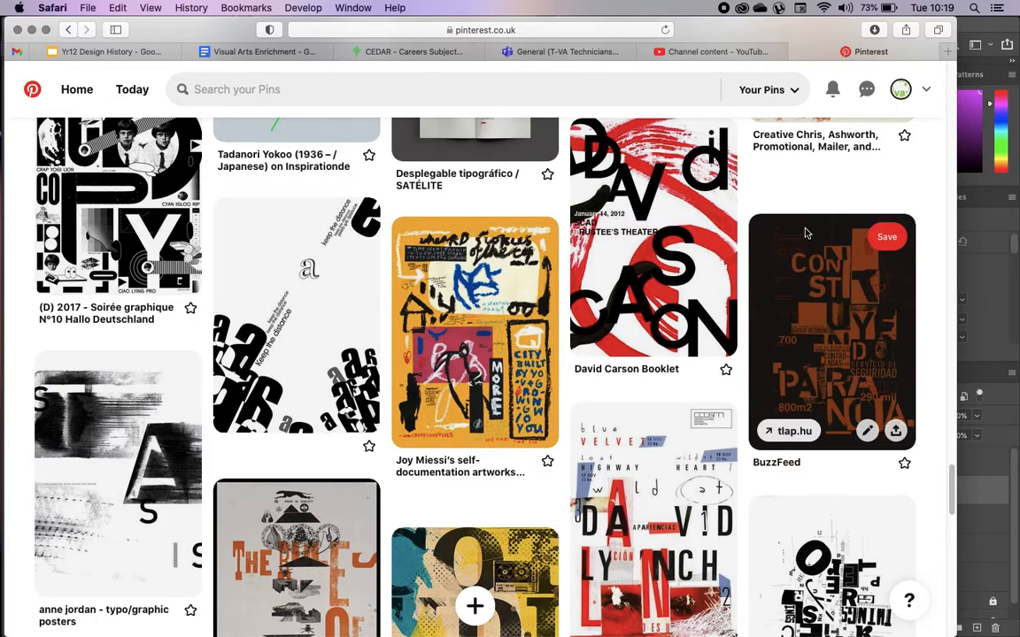
left_click(983, 290)
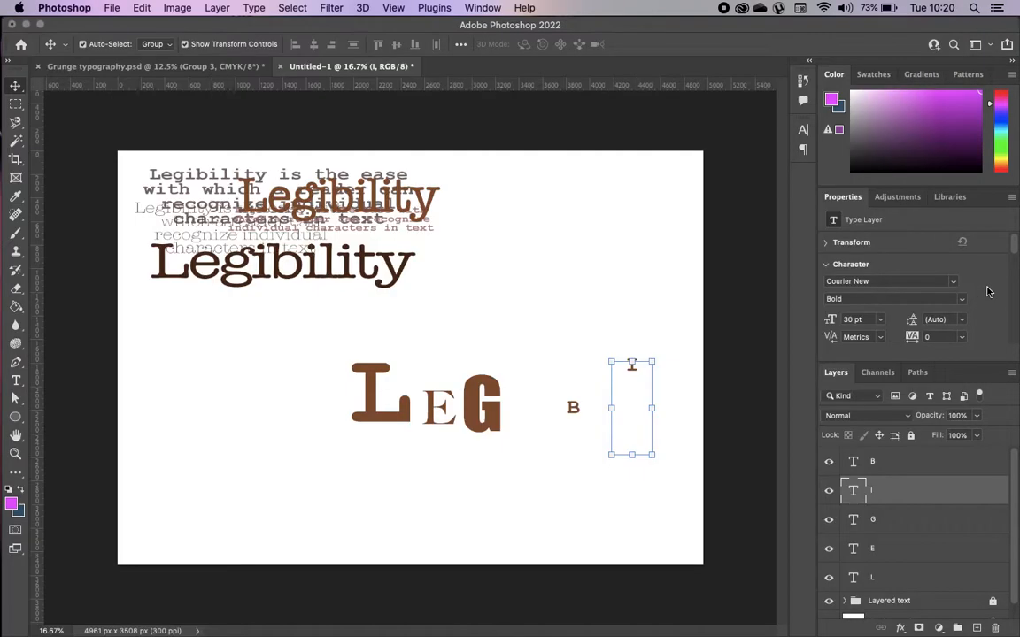
- Move the "L" and "E" back to the page's right half with the "G" beneath the "L", and move the "B" lower
left_click_drag(383, 406, 527, 311)
left_click_drag(452, 420, 594, 316)
left_click_drag(493, 405, 543, 369)
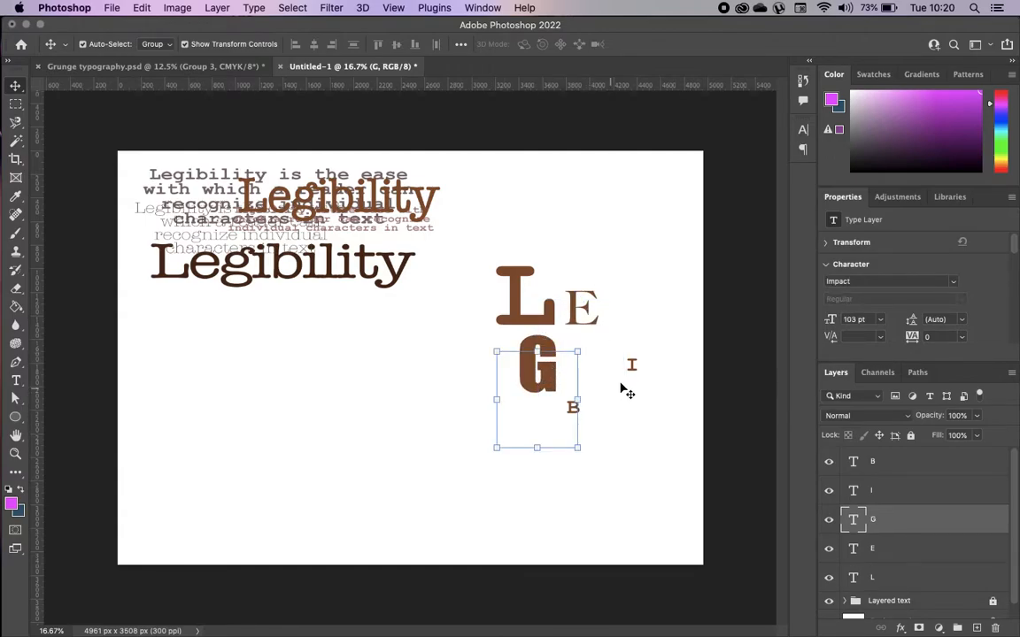
left_click_drag(571, 413, 616, 513)
- Extend the "I" text box down and to the left, and set the letter to 97 pt
left_click(632, 368)
left_click_drag(832, 319, 889, 320)
left_click(620, 376)
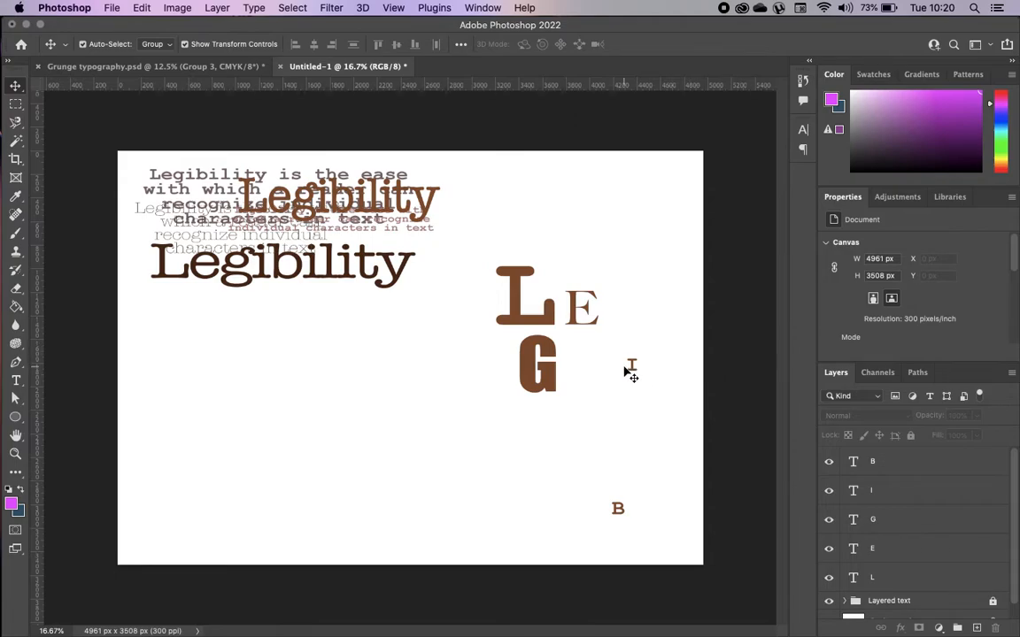
left_click(632, 365)
double_click(632, 366)
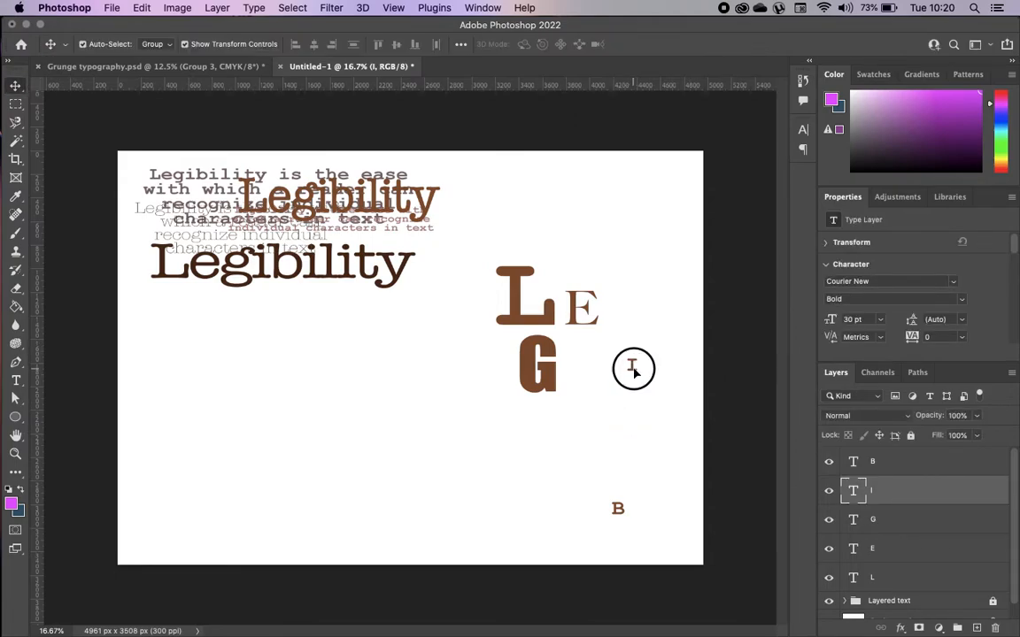
double_click(632, 366)
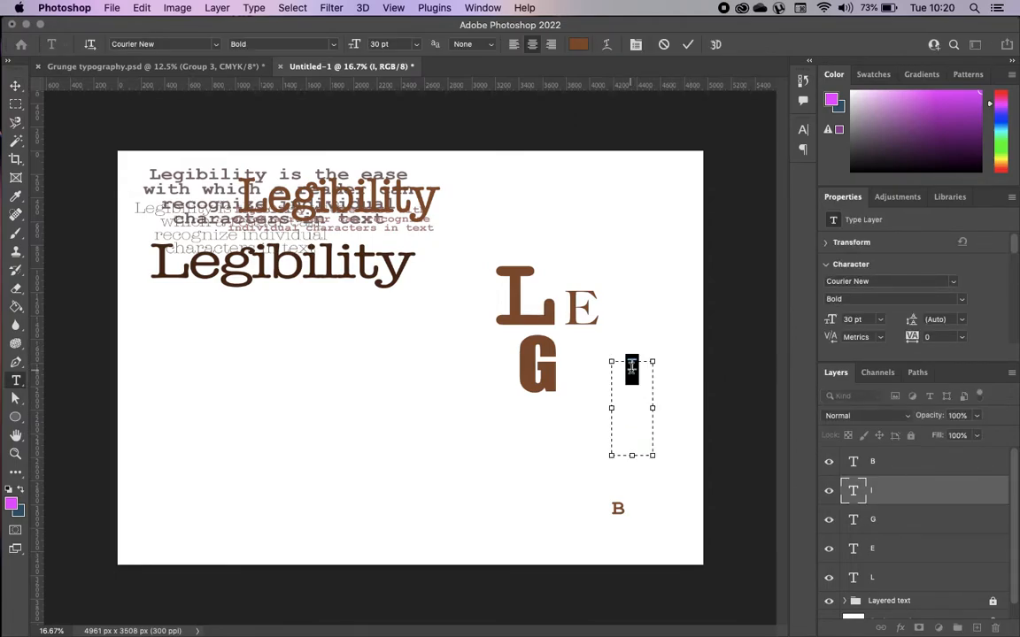
left_click_drag(636, 460, 576, 511)
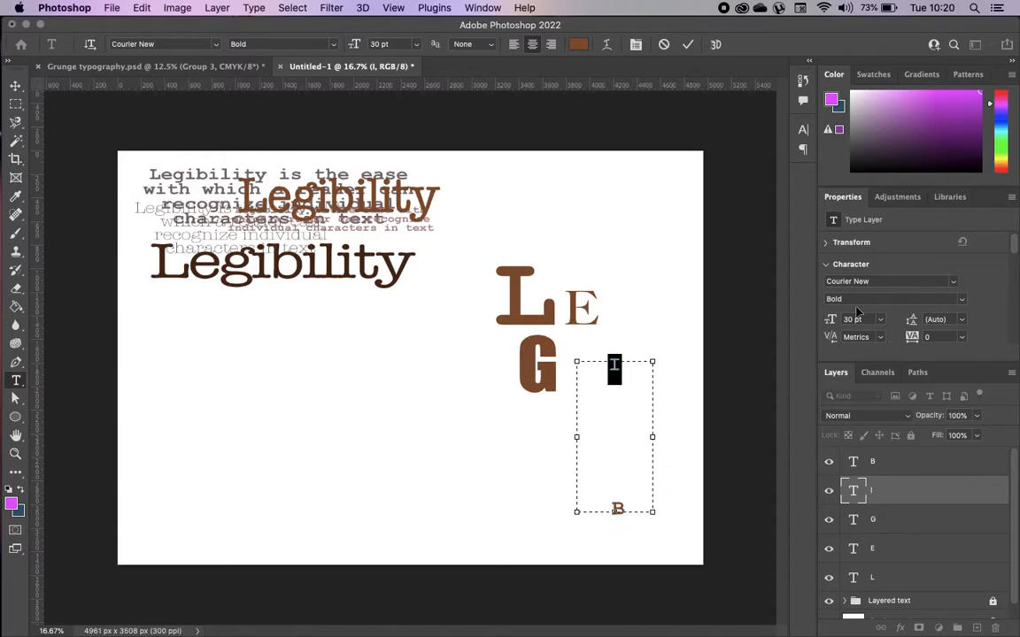
left_click_drag(837, 323, 887, 320)
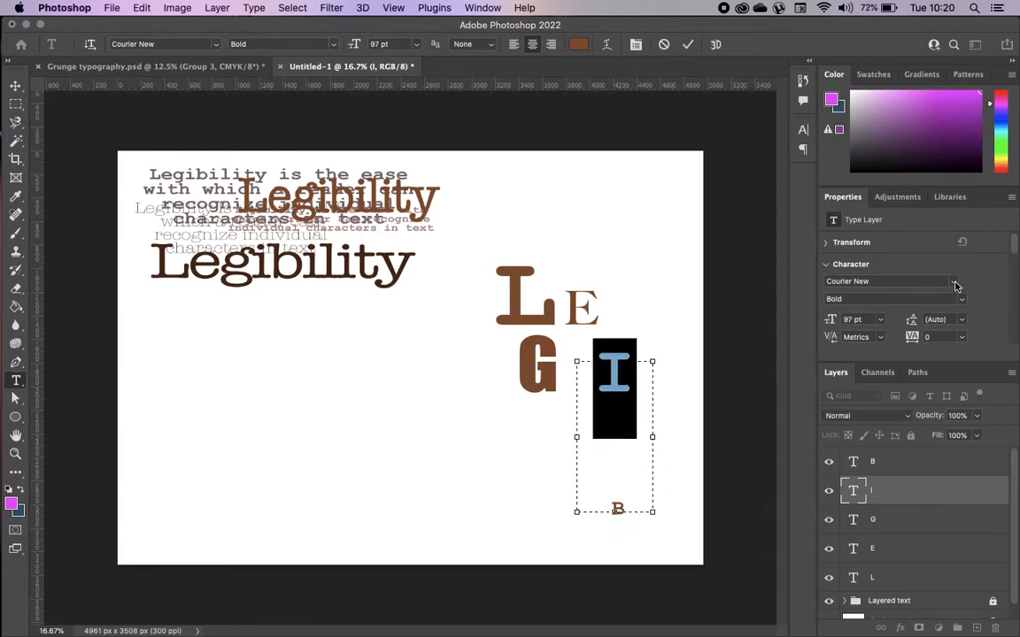
- Try Big Caslon on the letter "I" and settle on the Apple Garamond font
left_click(954, 282)
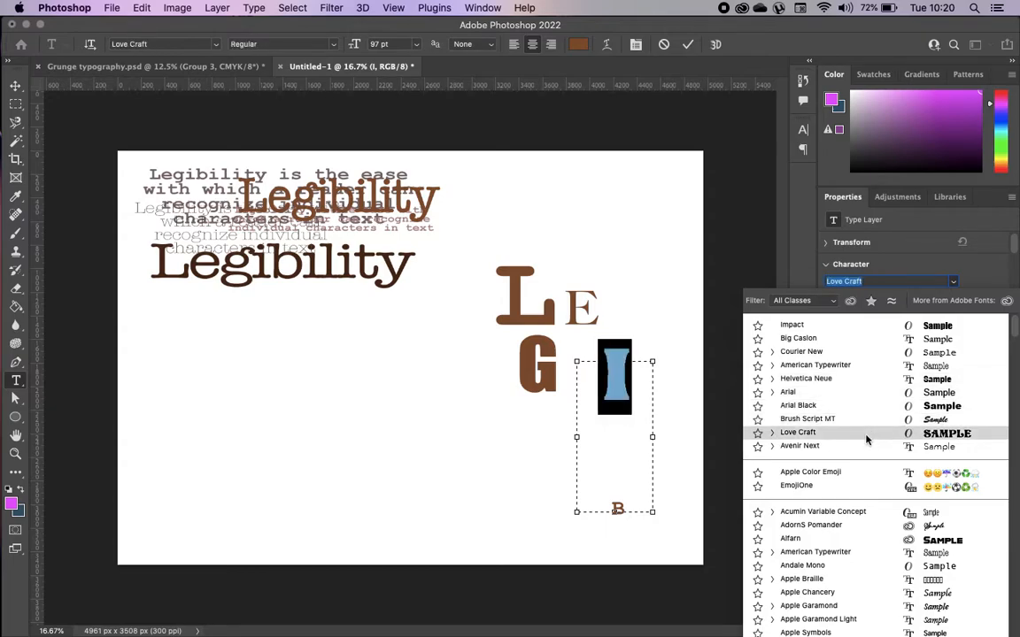
left_click(851, 339)
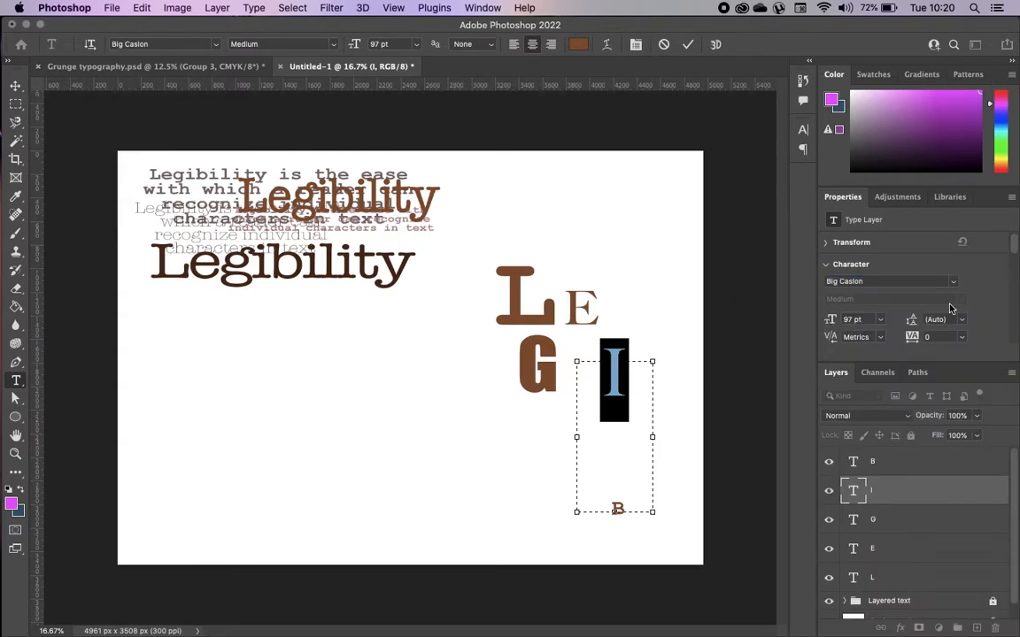
left_click(917, 280)
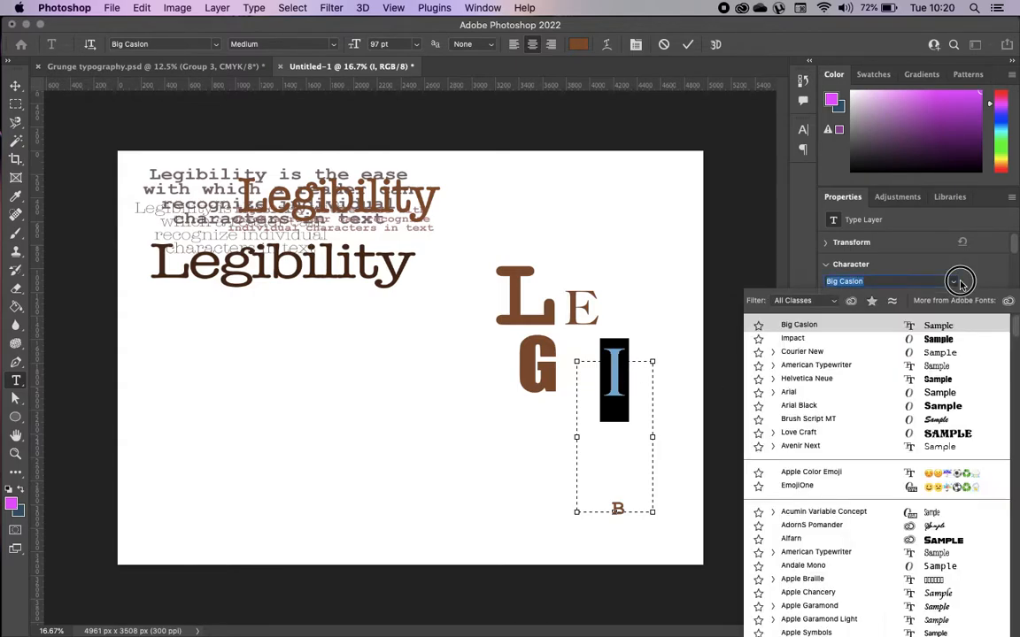
left_click(824, 609)
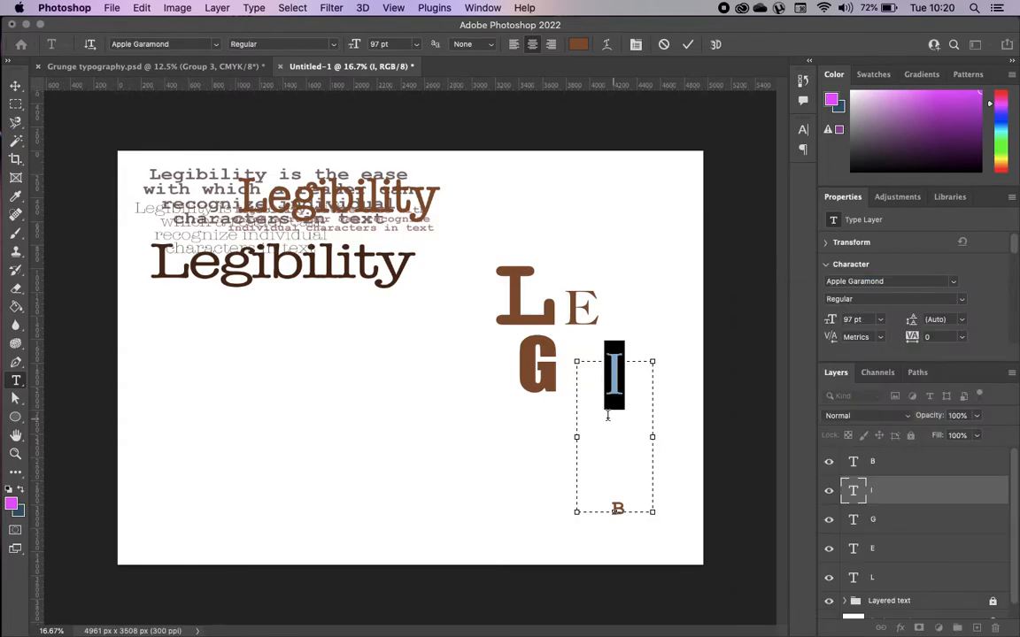
- Set the letter "I" to 204 pt and move it beside the "G", just below the "E"
left_click_drag(829, 319, 921, 326)
left_click_drag(827, 322, 939, 324)
left_click(15, 85)
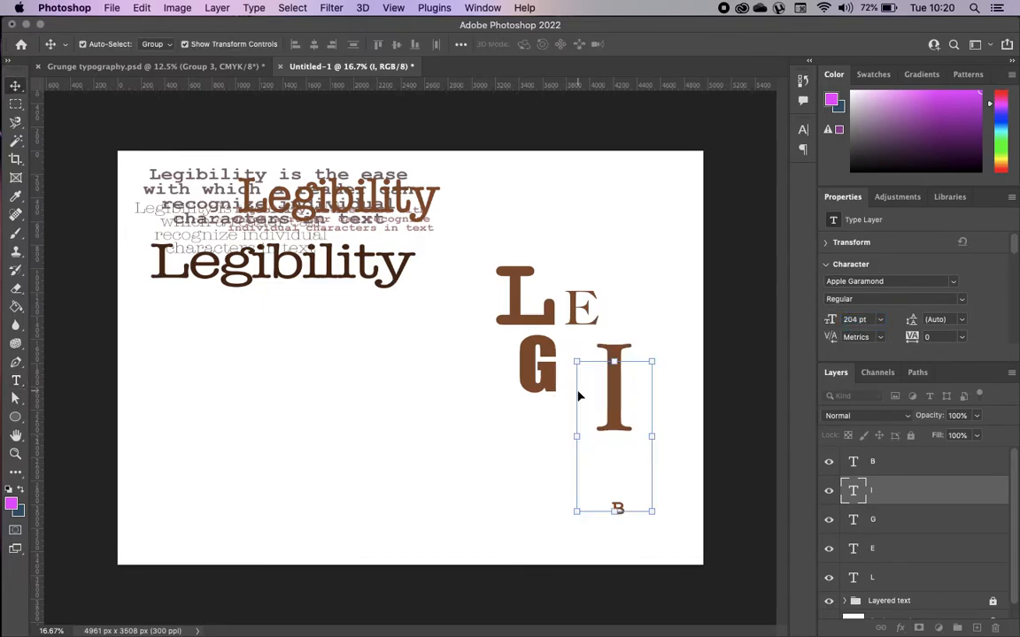
left_click_drag(616, 401, 587, 395)
left_click(659, 540)
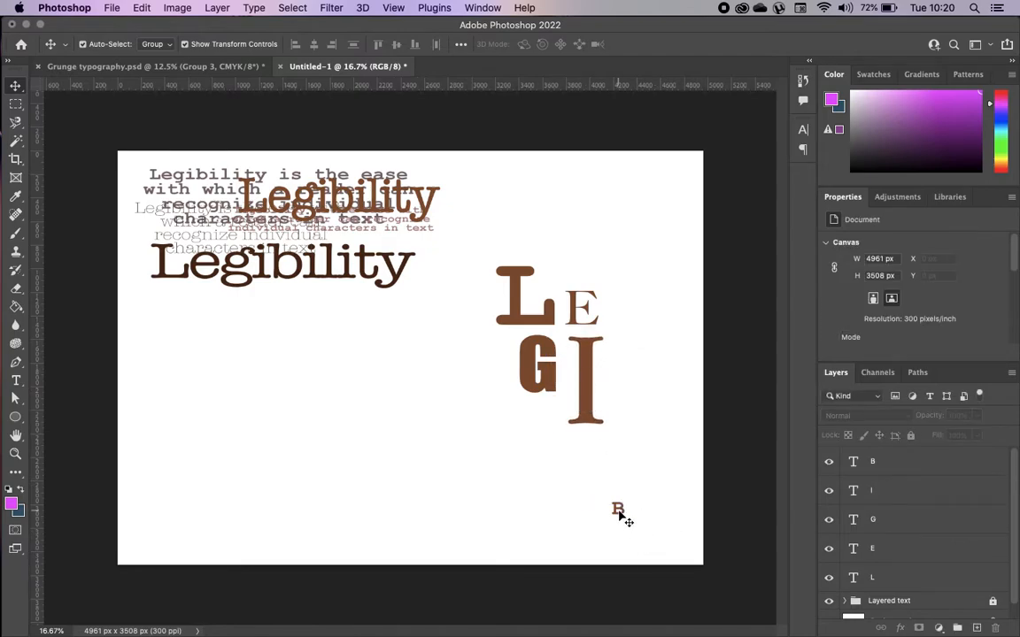
- Move the "B" beside the foot of the "I", and rotate the "G" about 90° counterclockwise, placing it directly beneath the "L"
left_click_drag(618, 513, 621, 417)
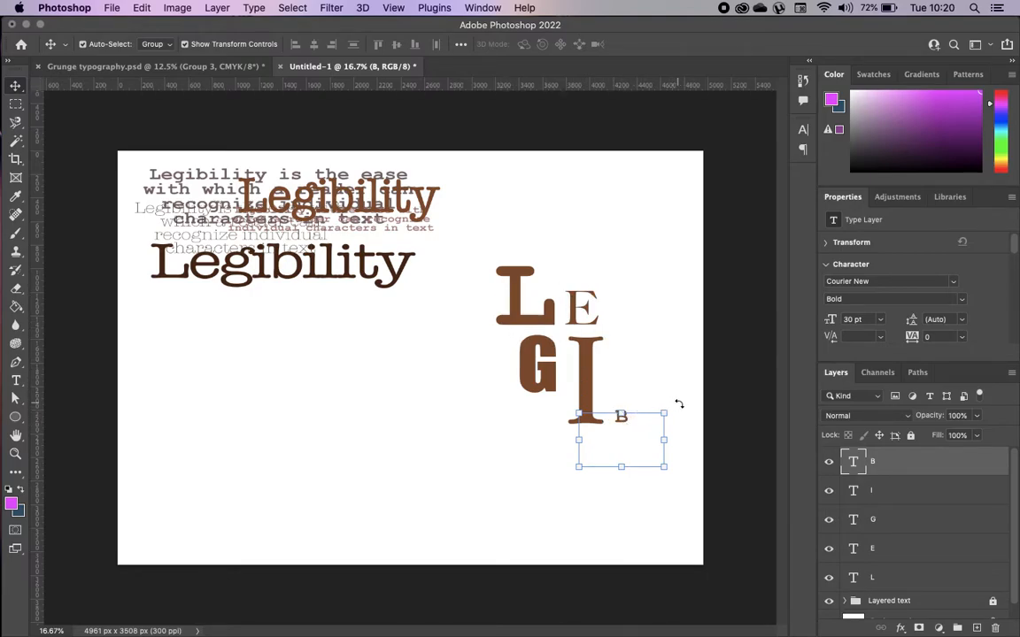
left_click(540, 374)
left_click_drag(486, 398, 547, 446)
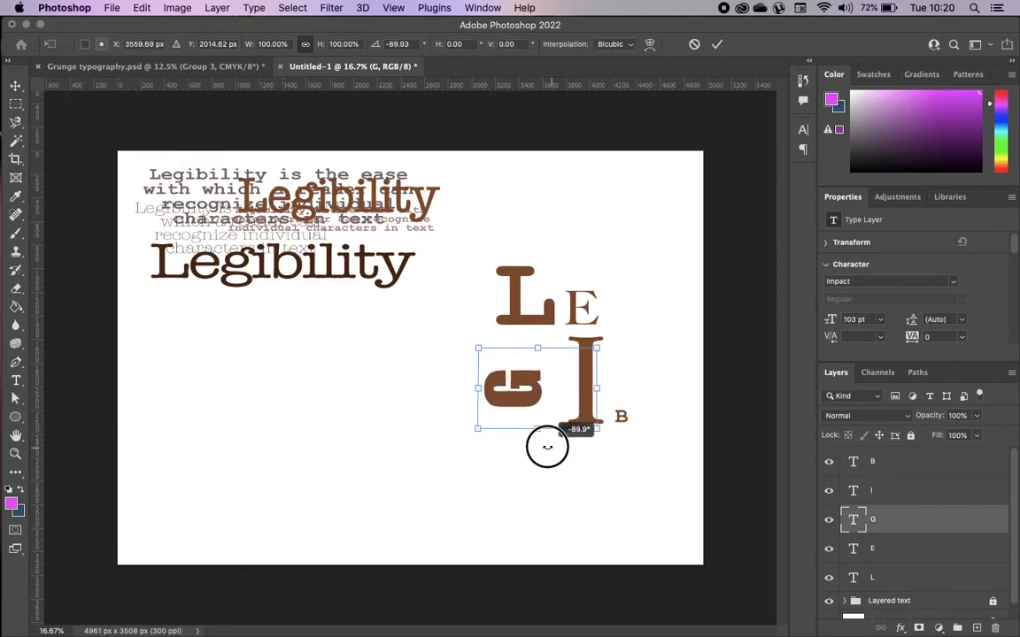
left_click_drag(546, 387, 554, 357)
key("Return")
left_click(699, 367)
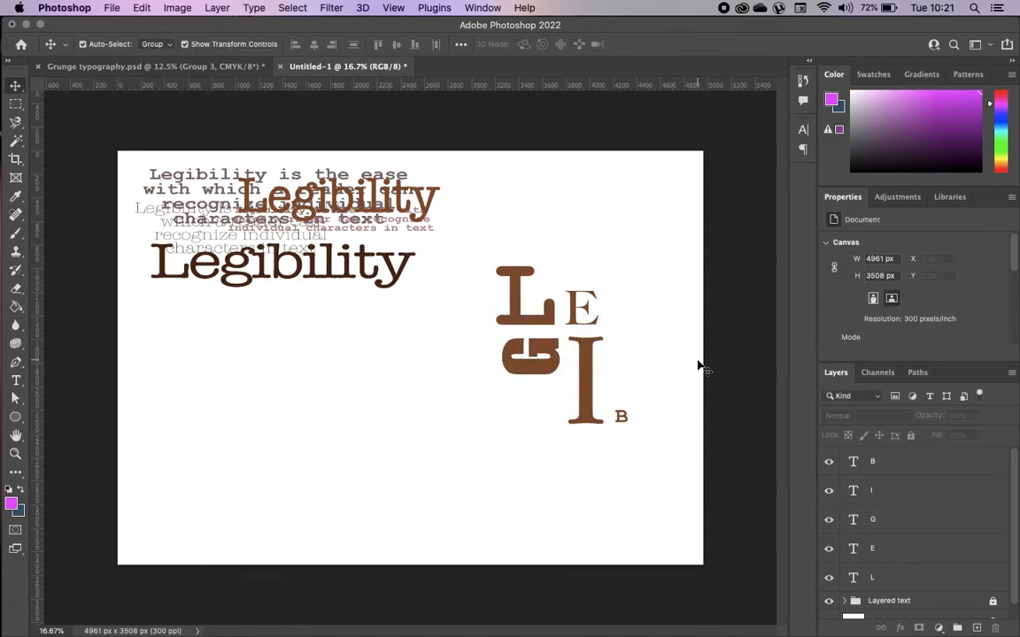
- Set the letter "B" to 90 pt Courier New Regular and align it beside the foot of the "I"
left_click(623, 413)
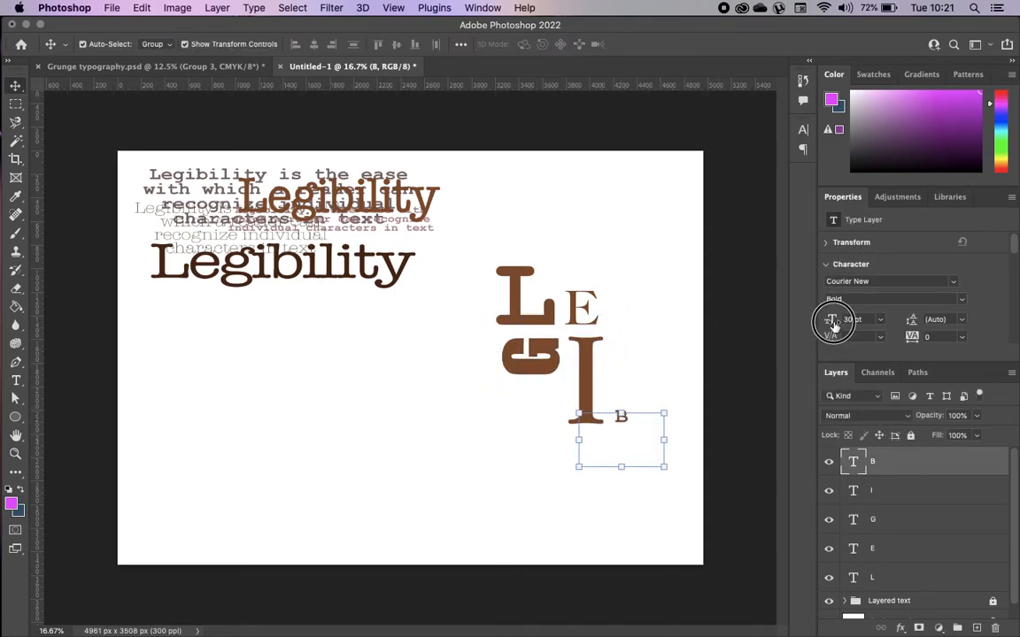
left_click_drag(833, 319, 877, 325)
mouse_move(633, 432)
left_mouse_down()
mouse_move(633, 412)
mouse_move(644, 416)
left_mouse_up()
left_click(962, 301)
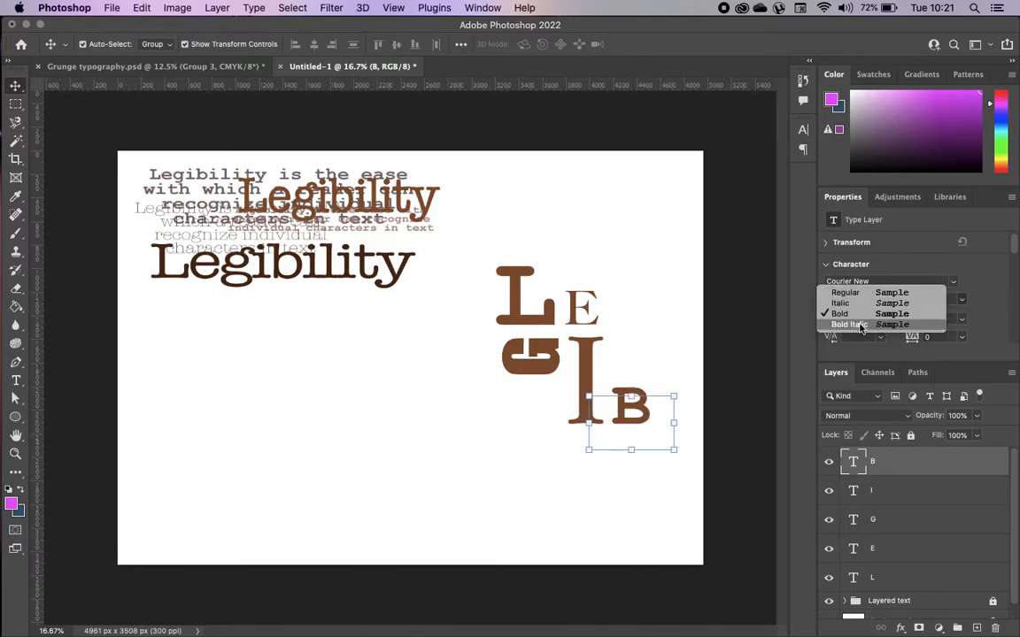
left_click(854, 295)
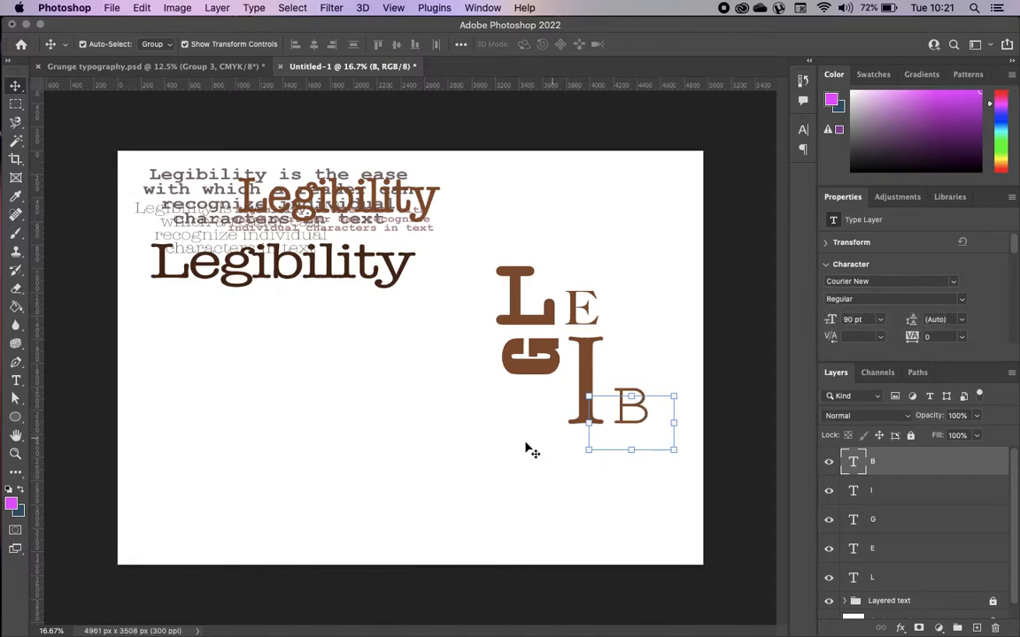
left_click(649, 413)
left_click(639, 413)
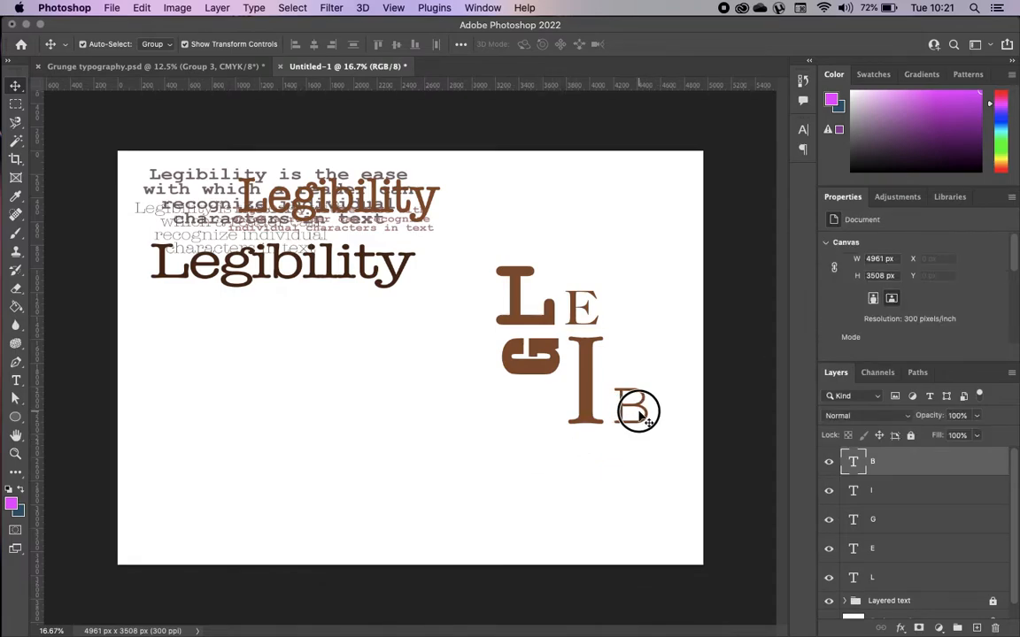
left_click(695, 524)
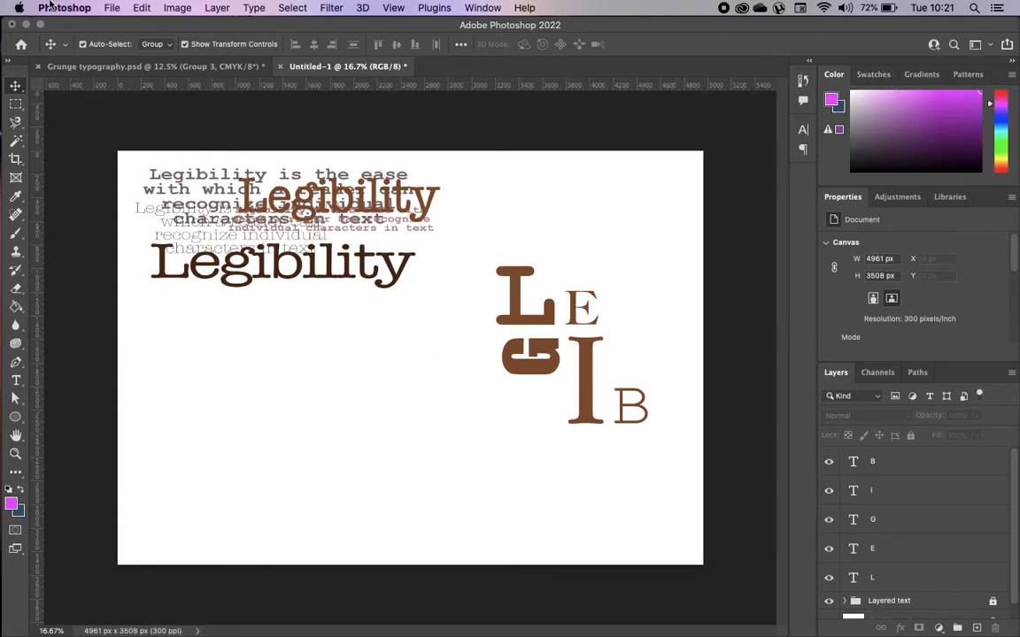
- After consulting the finished grunge typography document, draw a rectangle of about 428 × 888 px around the letter "I" and fill it brown
left_click(69, 66)
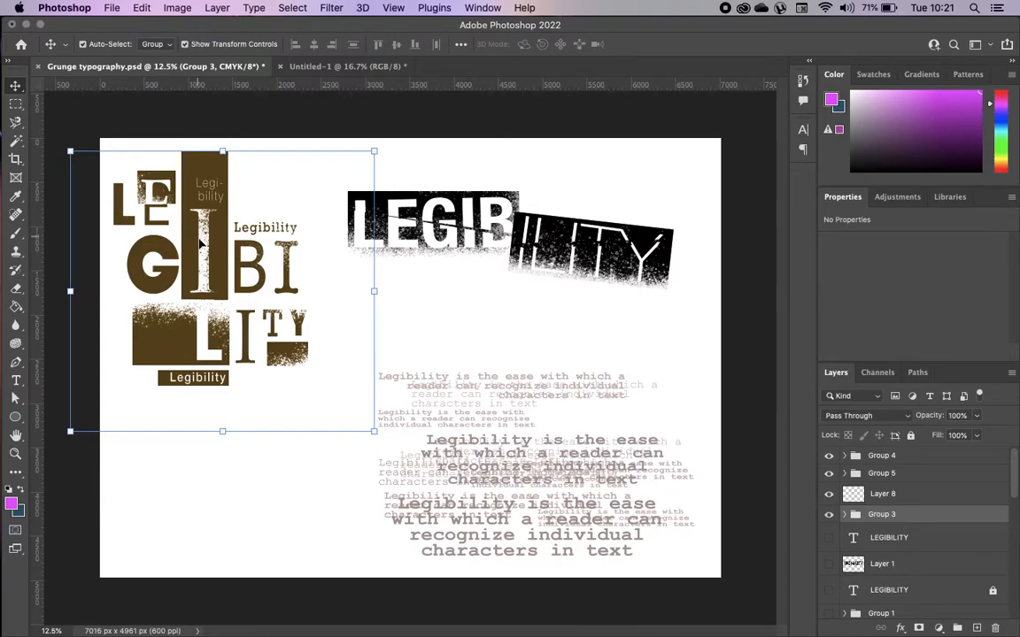
left_click(345, 67)
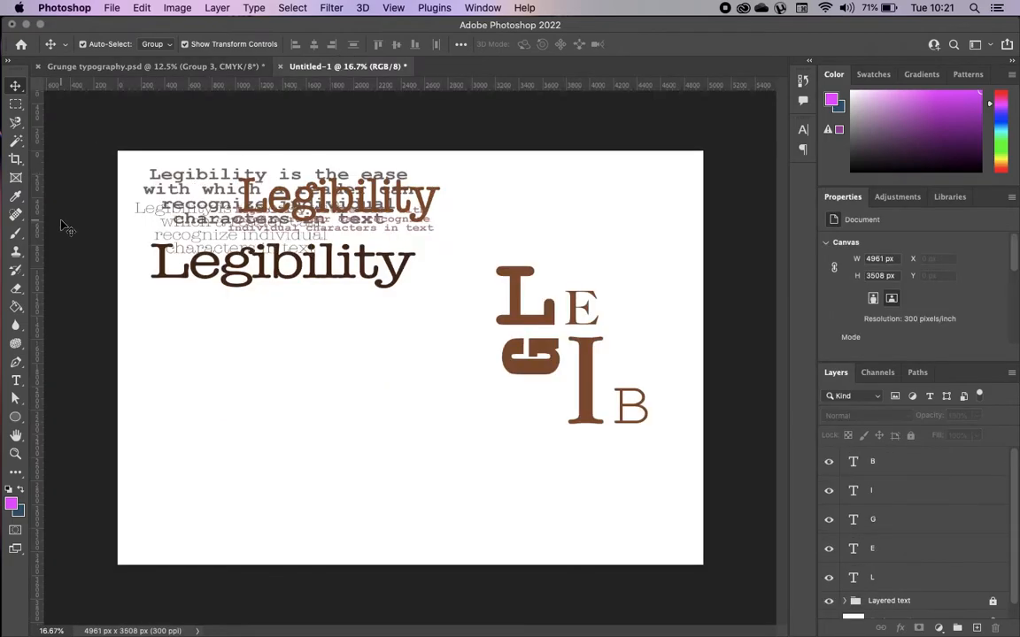
left_click(16, 416)
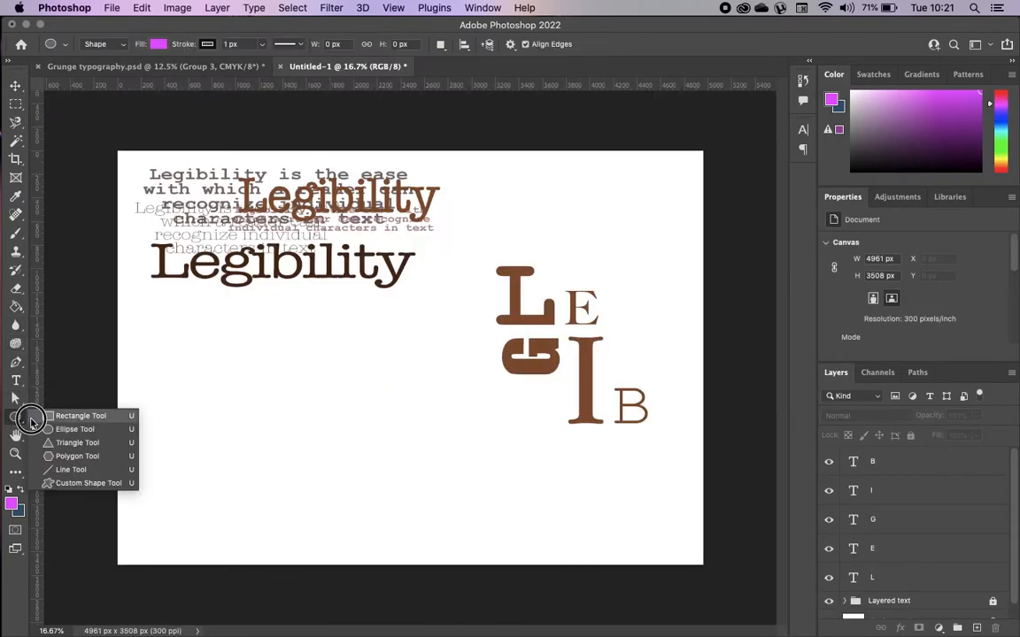
left_click(58, 416)
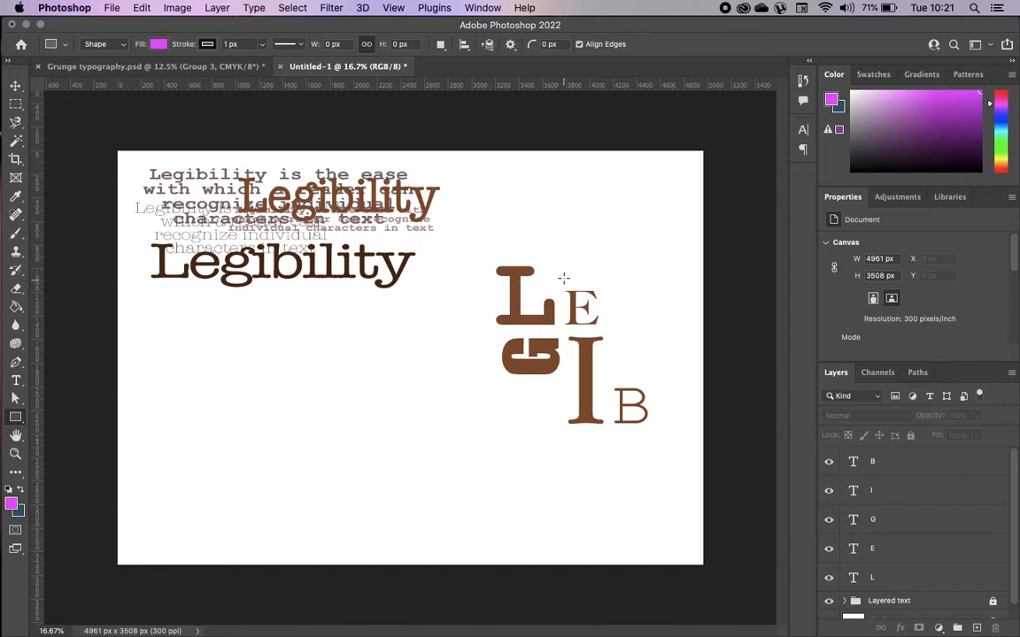
left_click_drag(560, 327, 610, 433)
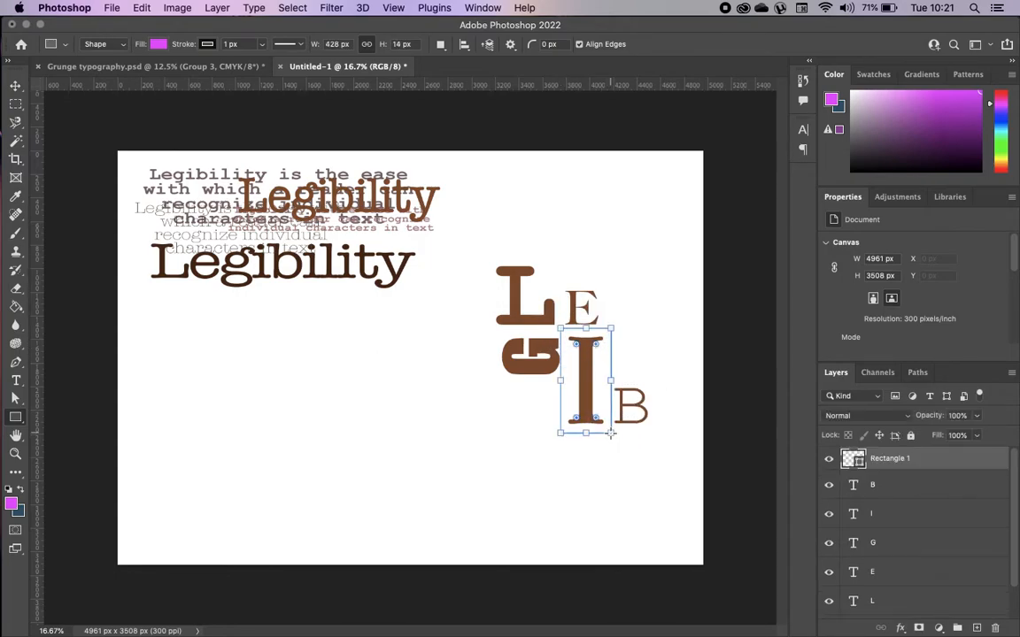
left_click(159, 44)
left_click(75, 118)
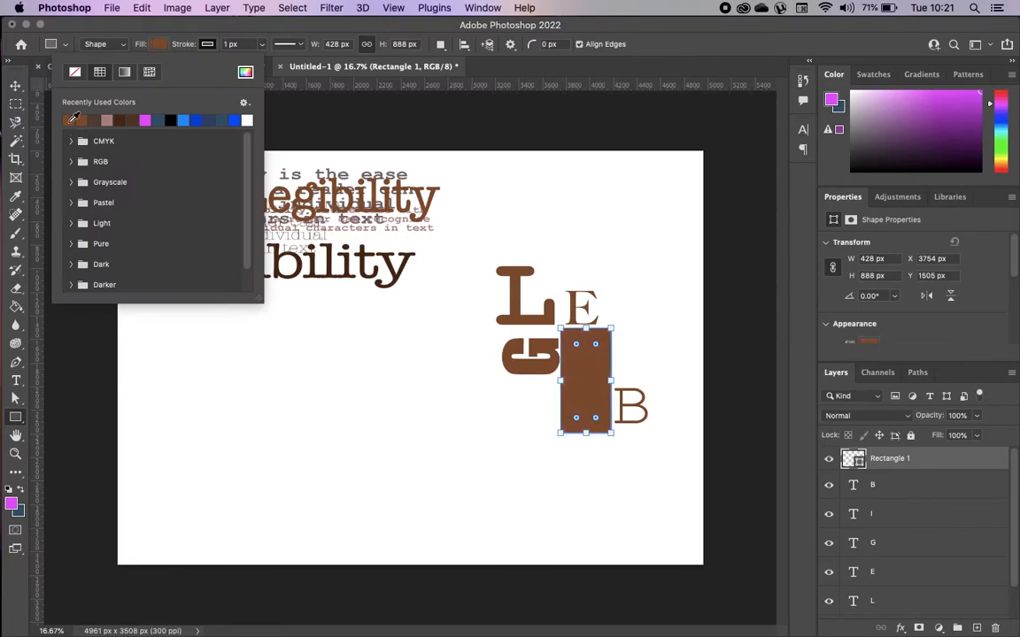
left_click(15, 86)
left_click(665, 292)
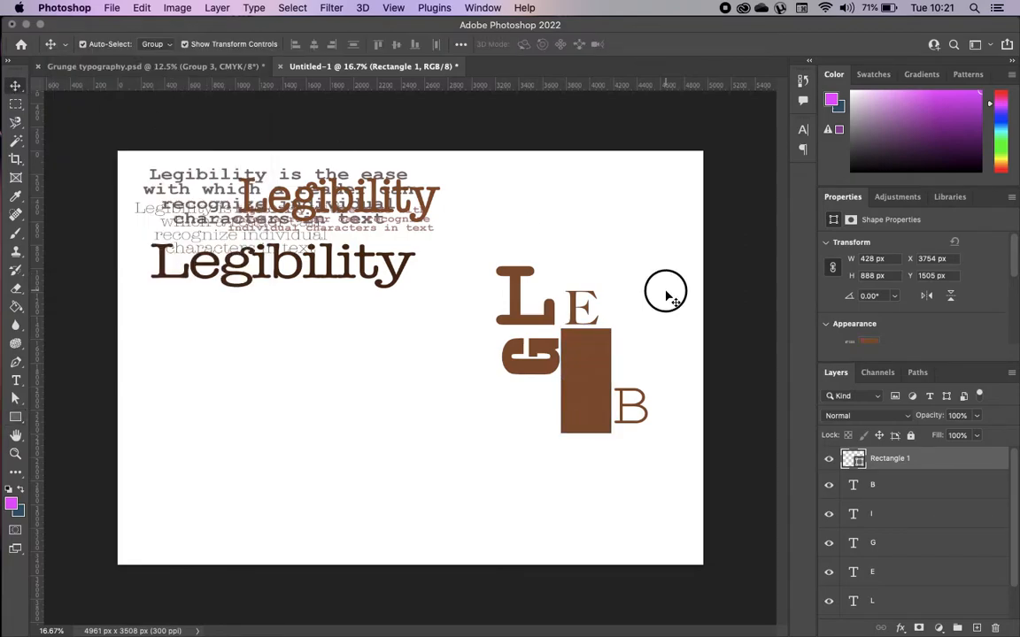
- Place the rectangle's layer directly below the "I" layer and set the letter "I" text color to white
left_click_drag(905, 468, 857, 535)
left_click(918, 495)
scroll(911, 320, "down", 3)
left_click(947, 278)
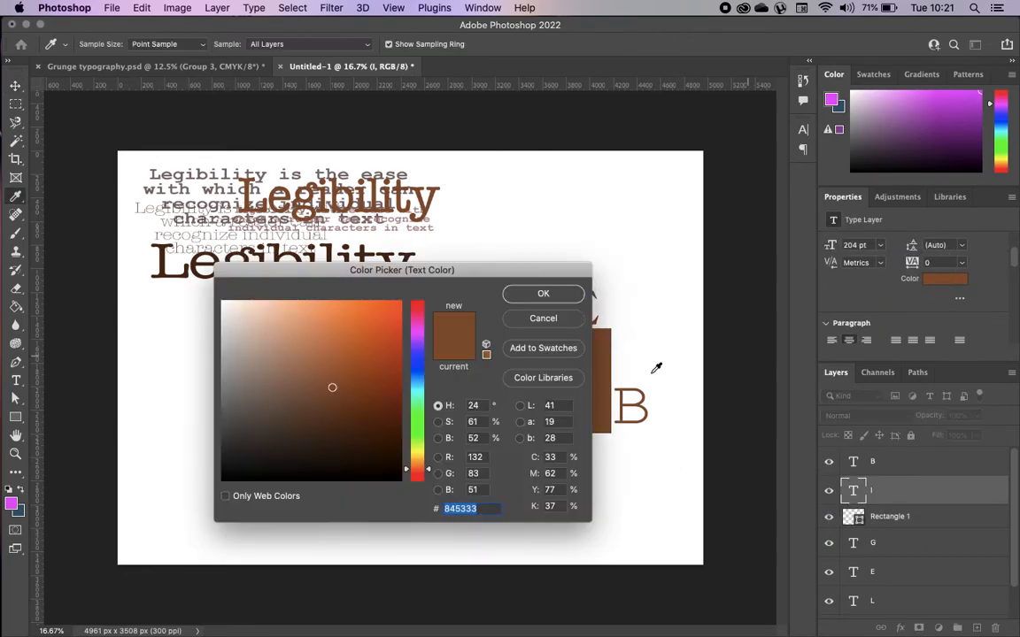
left_click(174, 322)
left_click(543, 293)
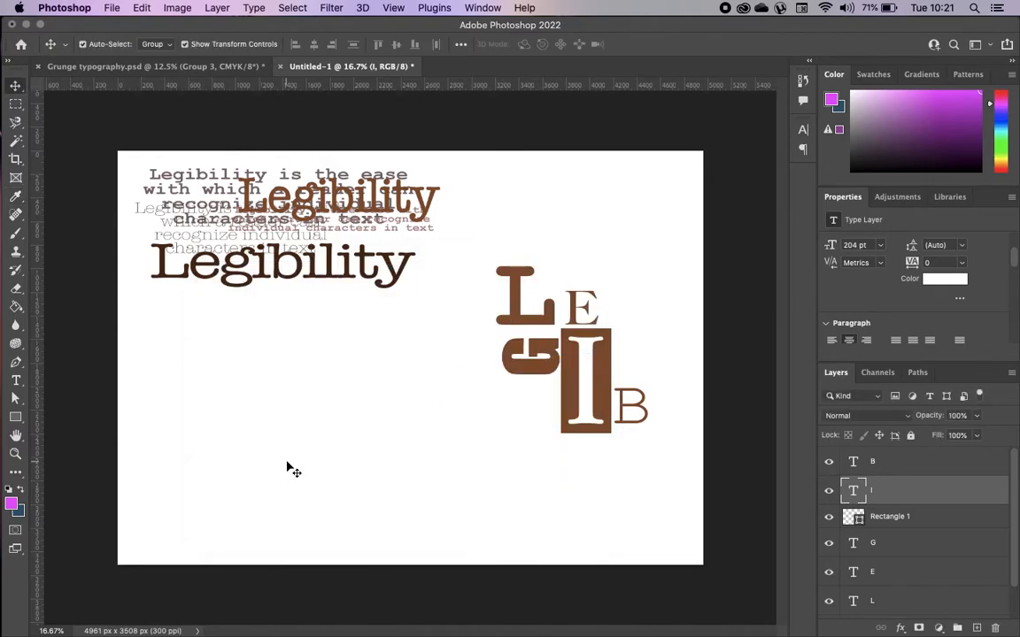
left_click(682, 447)
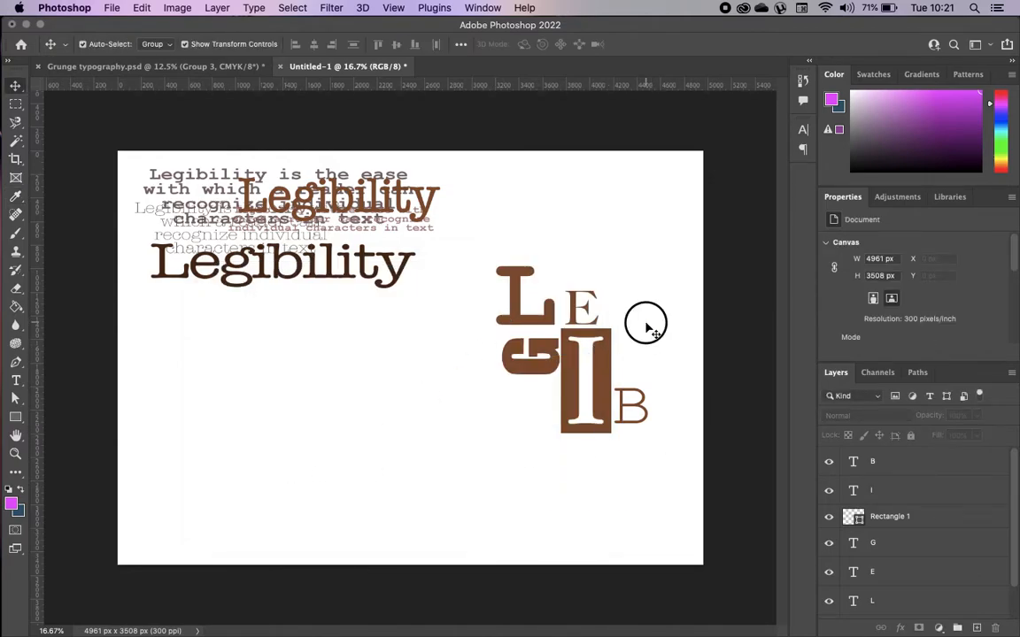
- Duplicate the Big Caslon "E" onto the empty area of the canvas and set the copy's font to Arial Regular
left_click(198, 68)
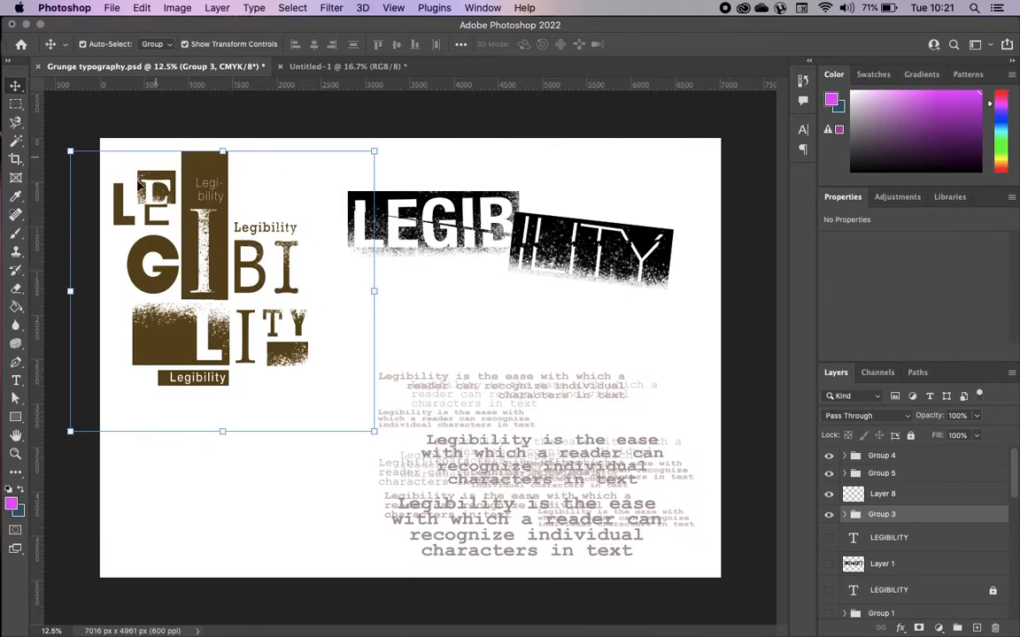
left_click(345, 67)
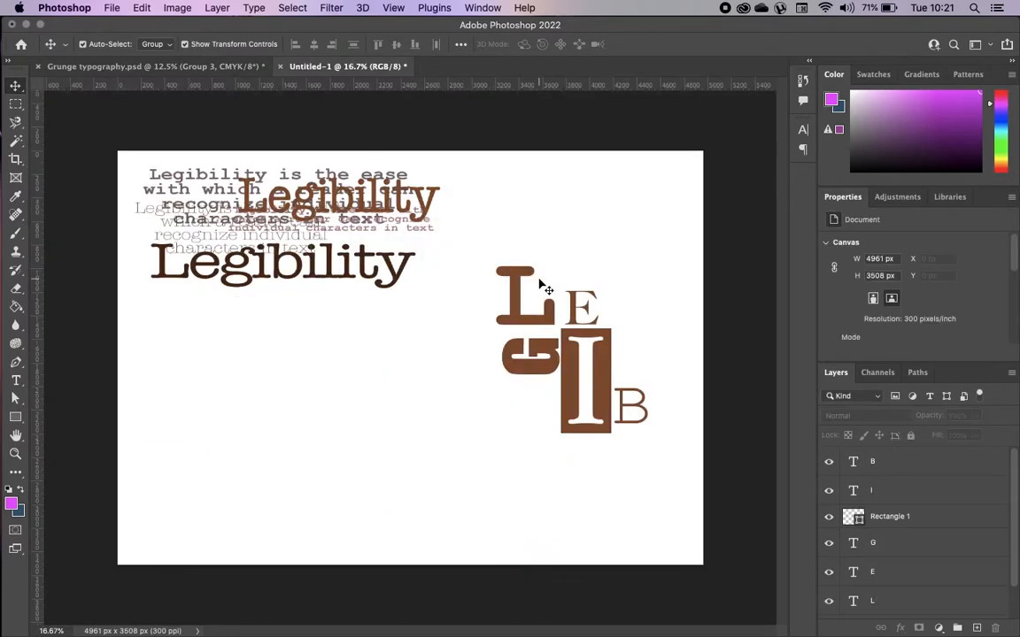
left_click(575, 301)
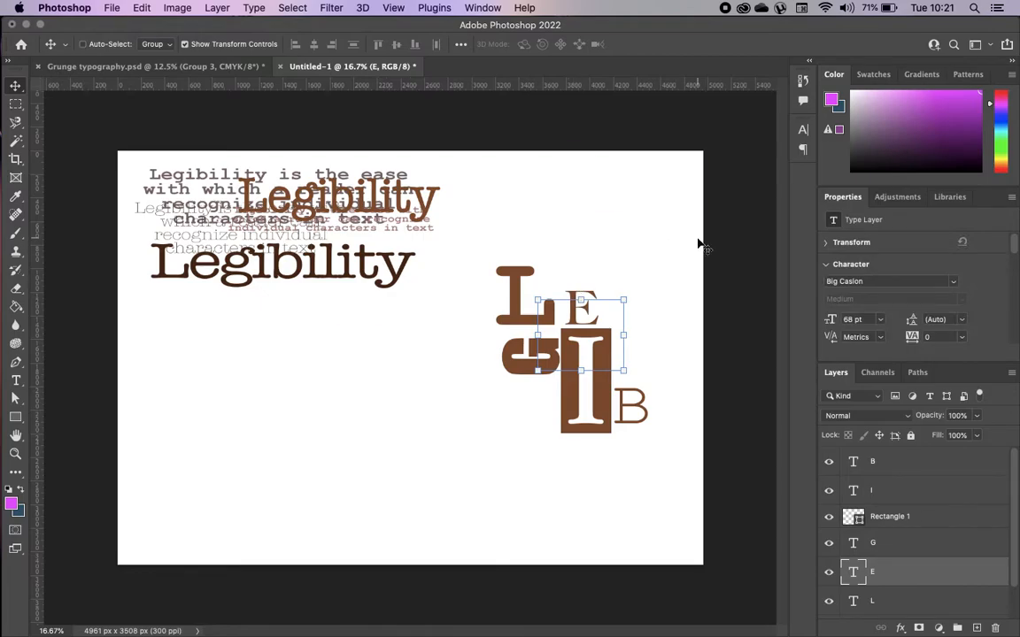
left_click_drag(580, 305, 366, 382)
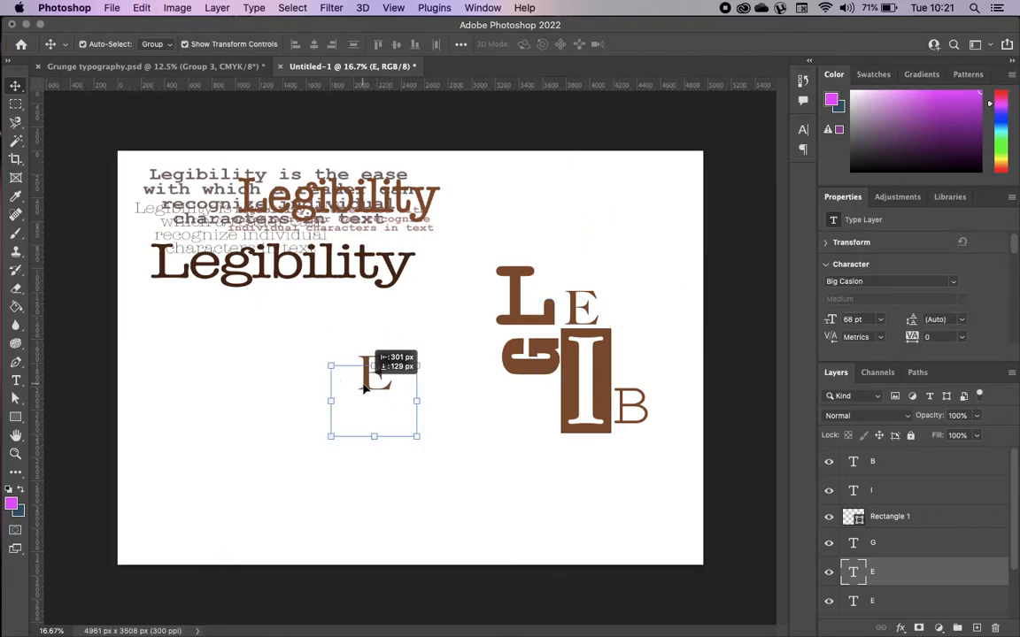
double_click(365, 381)
left_click(850, 281)
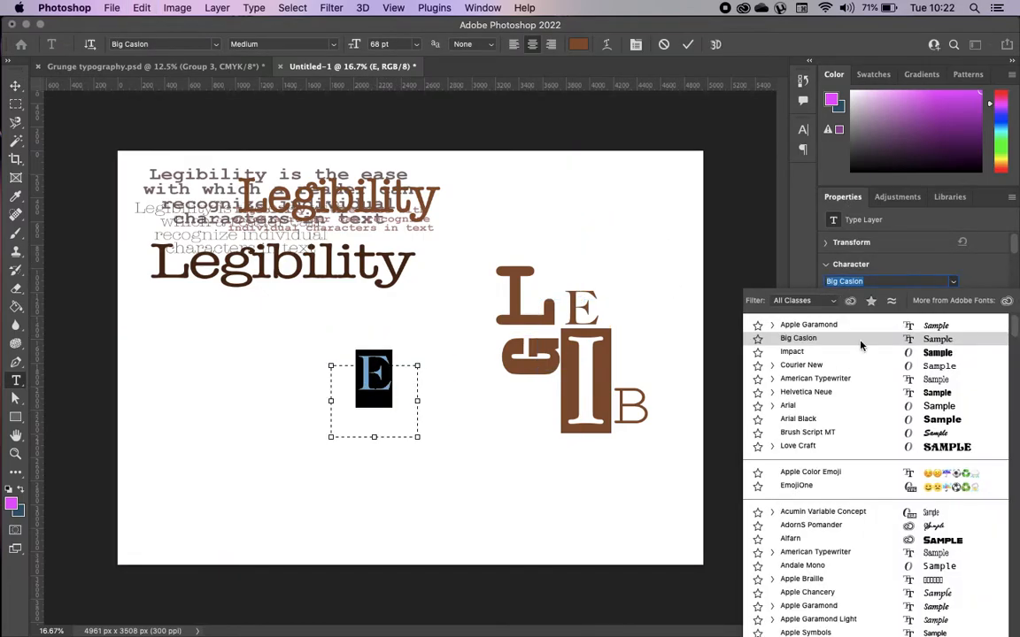
key("Down")
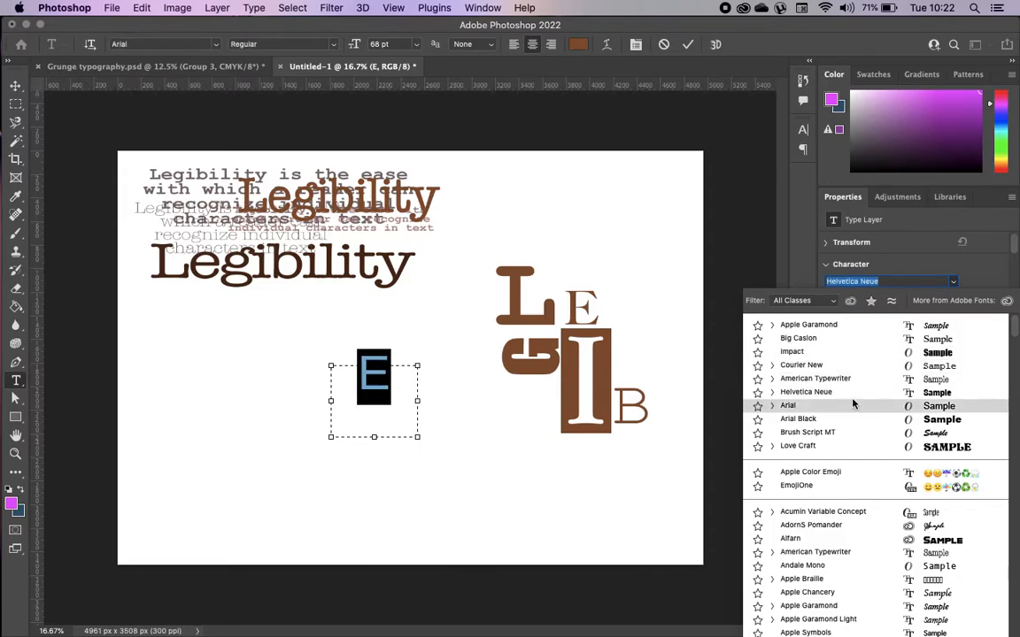
left_click(853, 406)
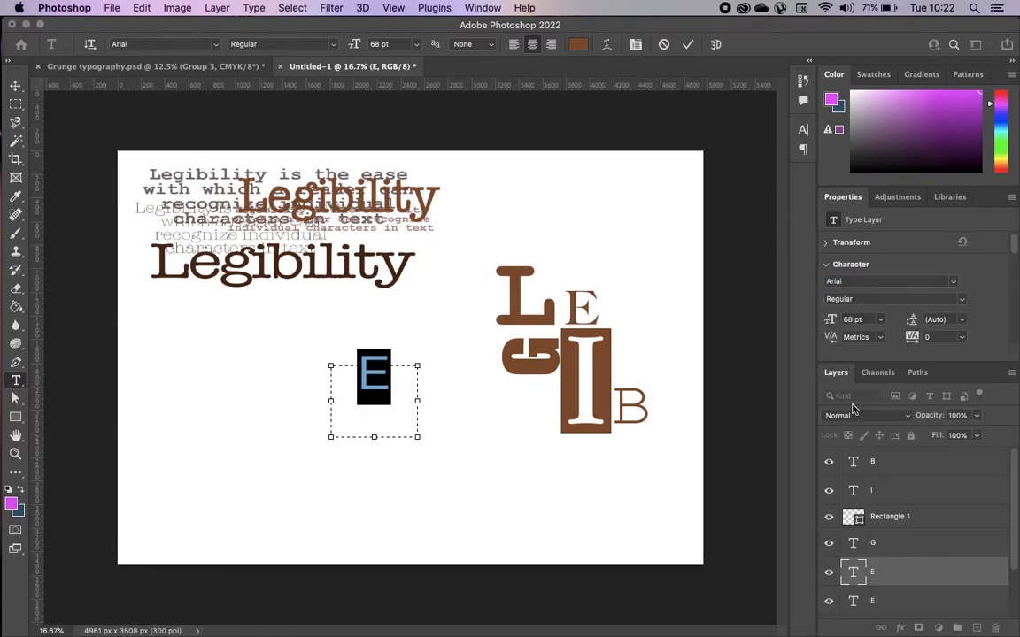
- Move the Arial "E" directly beside the Big Caslon "E", on the same baseline
left_click(18, 84)
left_click_drag(373, 383, 625, 321)
left_click(686, 325)
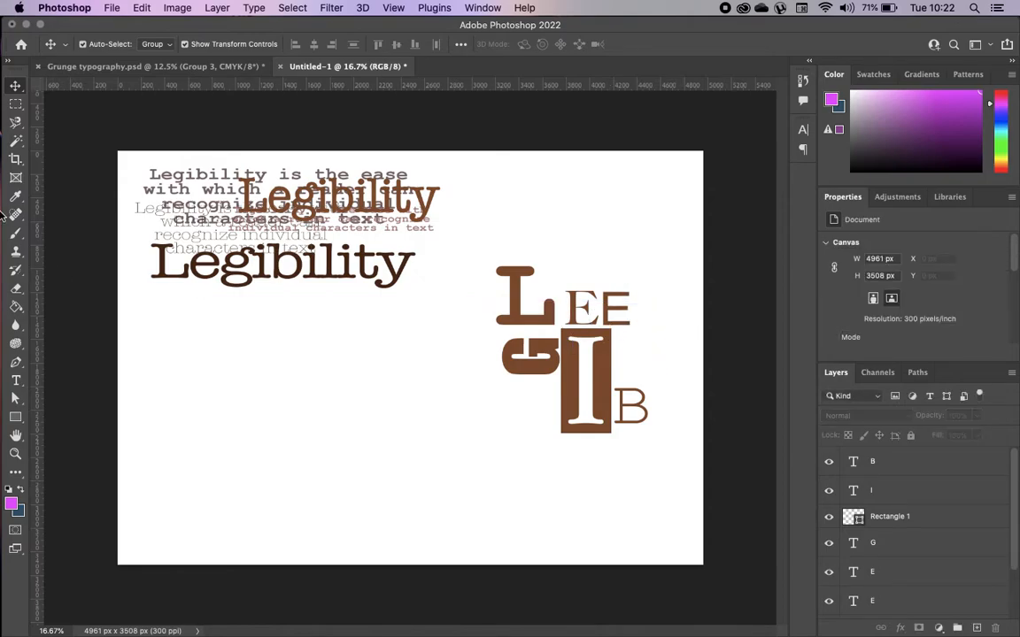
- Copy the upper half of the Big Caslon "E" to its own layer and move it into the space above the letters
left_click(15, 104)
left_click_drag(555, 283, 600, 306)
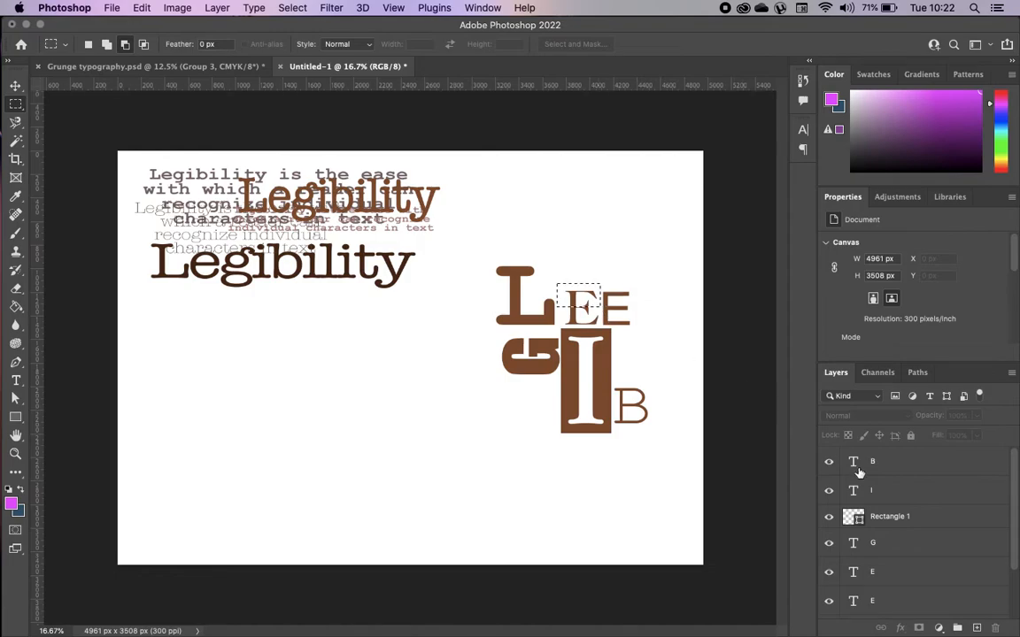
scroll(890, 531, "down", 1)
left_click(829, 580)
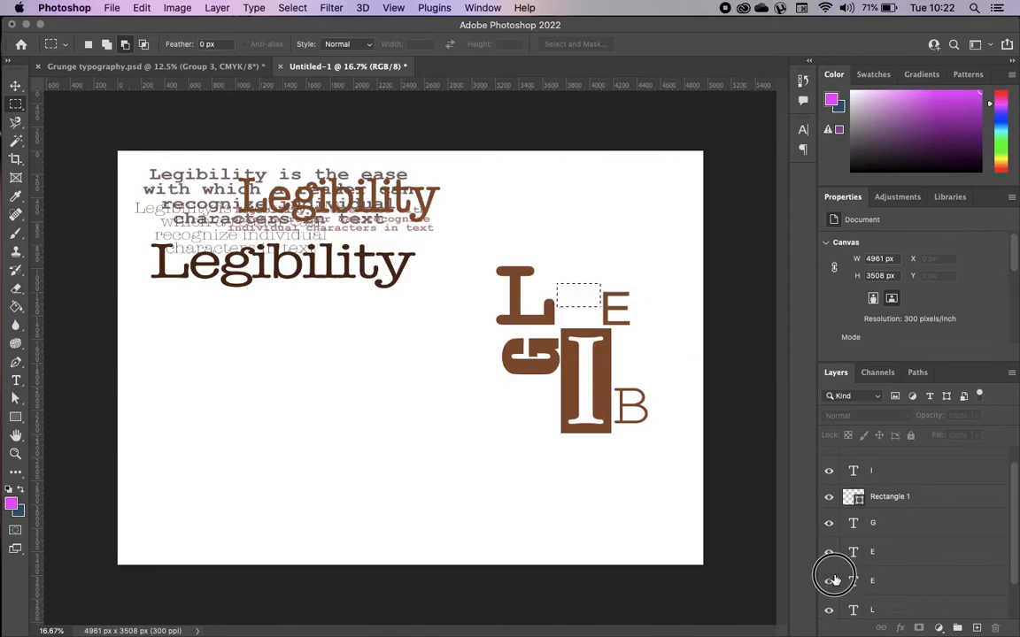
left_click(893, 581)
key("super+c")
key("super+v")
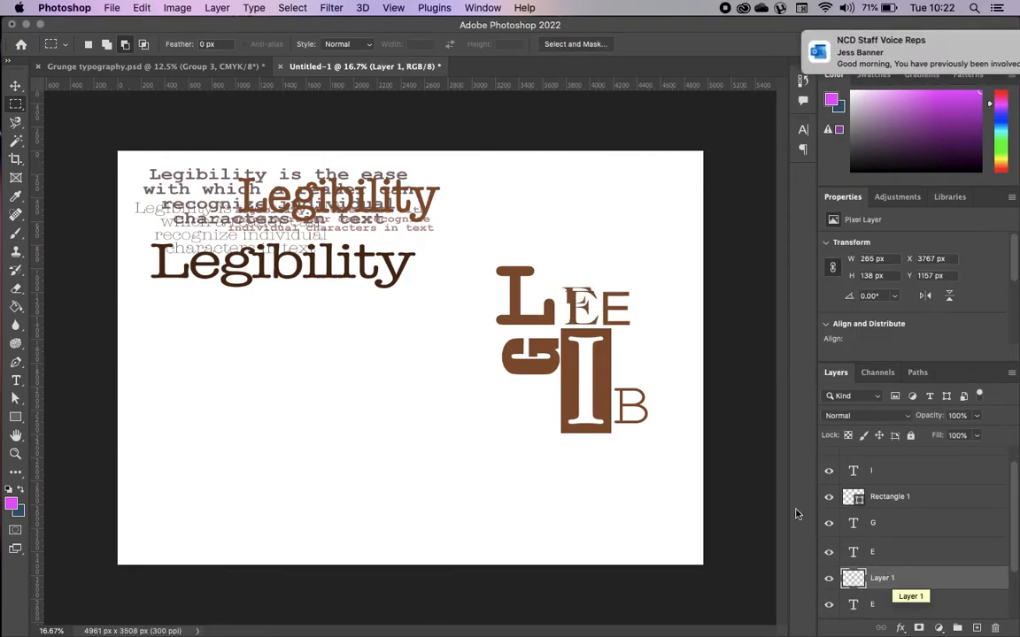
left_click(17, 87)
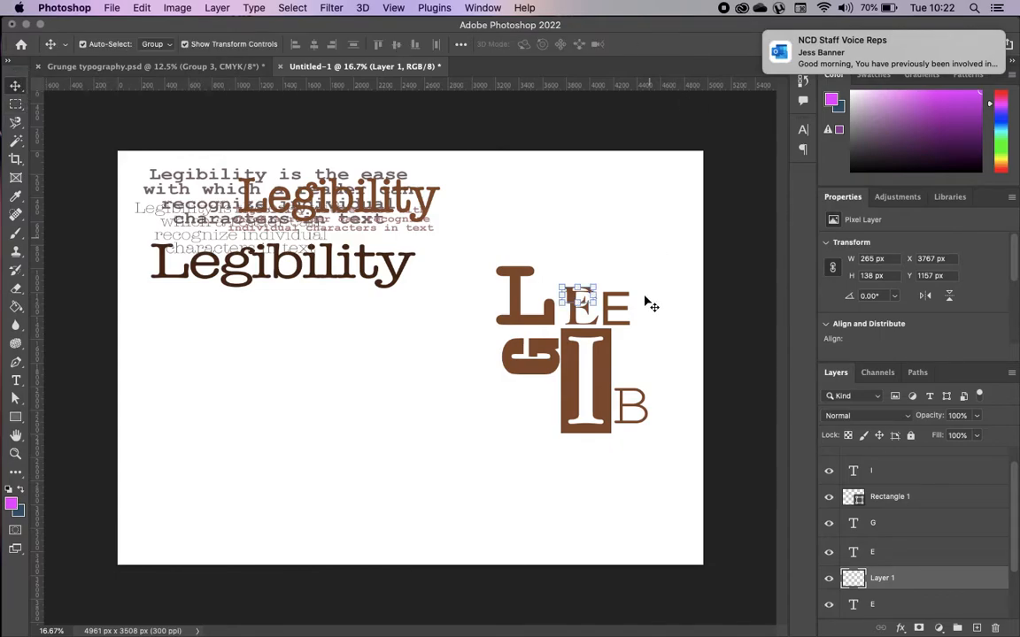
left_click_drag(570, 302, 570, 226)
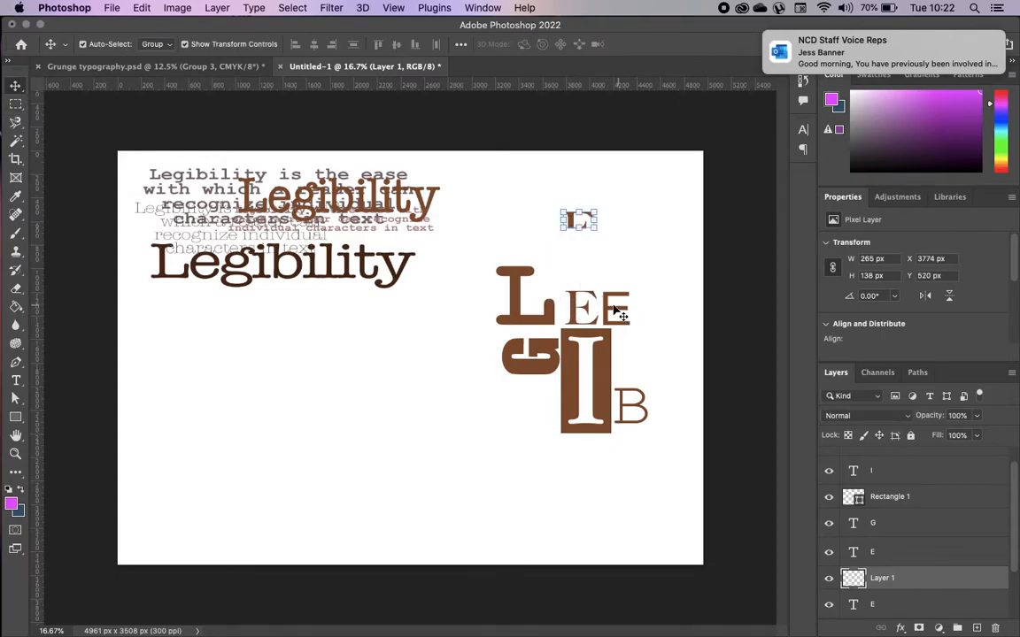
- Marquee-select the lower half of the Arial "E" and copy it from that letter's layer to its own layer
left_click(15, 103)
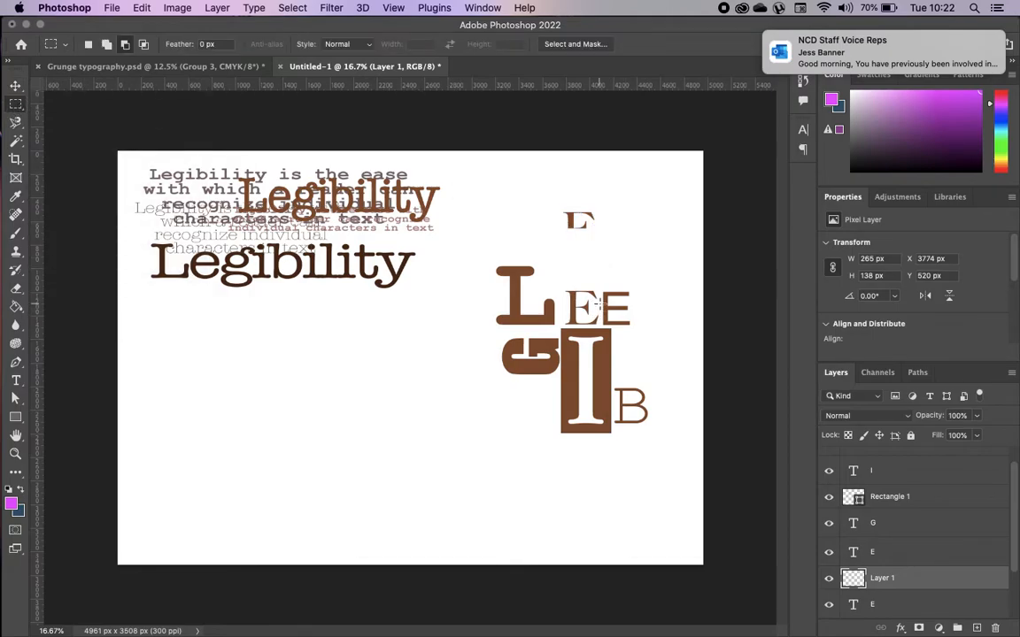
left_click_drag(599, 306, 648, 329)
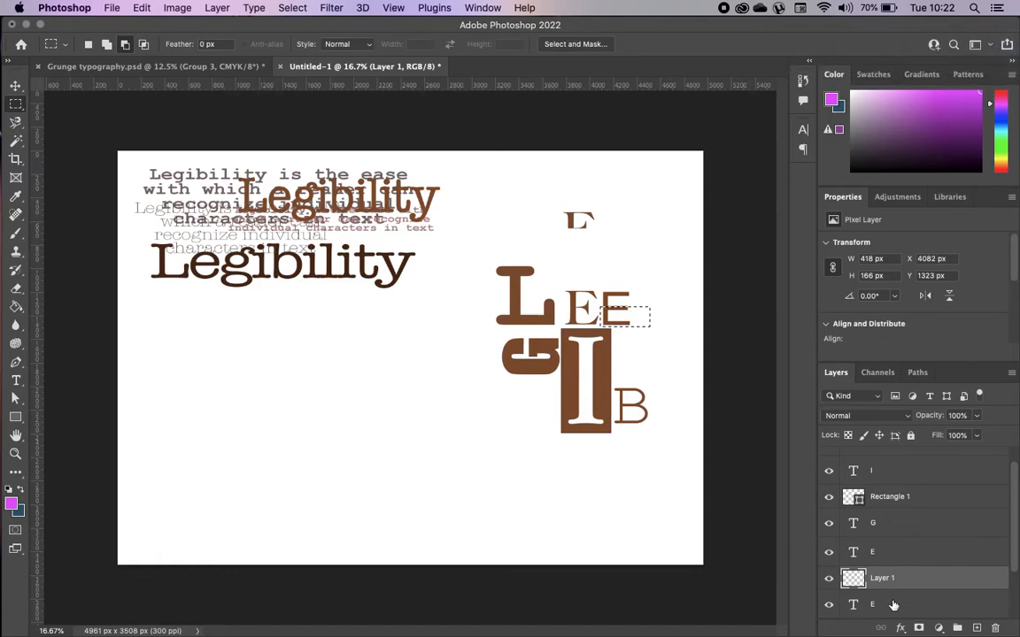
left_click(847, 605)
left_click(827, 604)
left_click(828, 604)
left_click(829, 552)
left_click(828, 552)
left_click(899, 552)
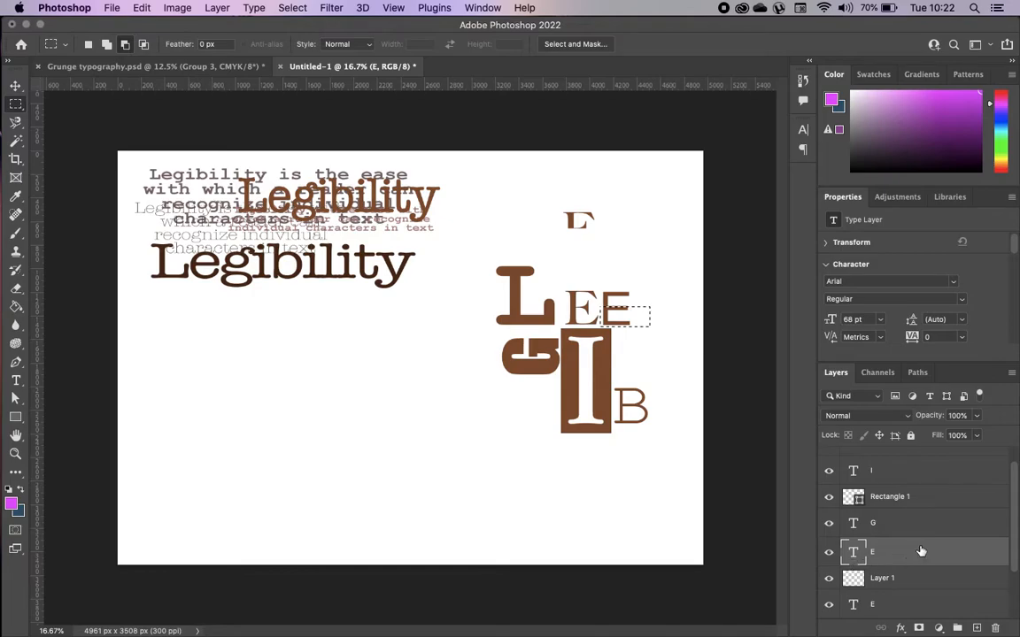
key("ctrl+j")
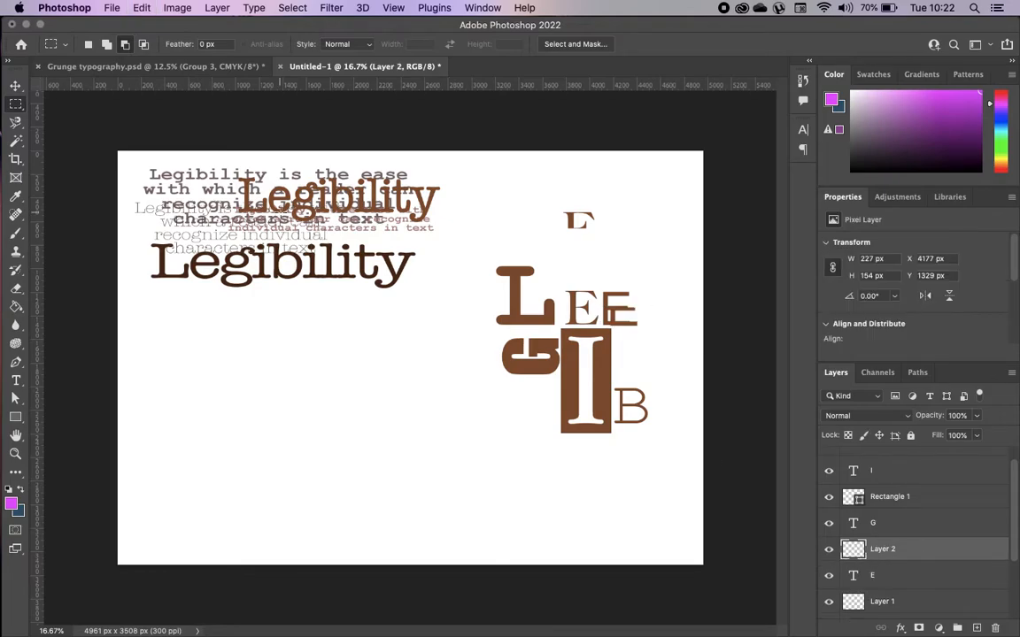
- Move the Arial "E" lower half beneath the serif upper half, and set the full Arial "E" aside at the canvas's right edge
left_click(16, 86)
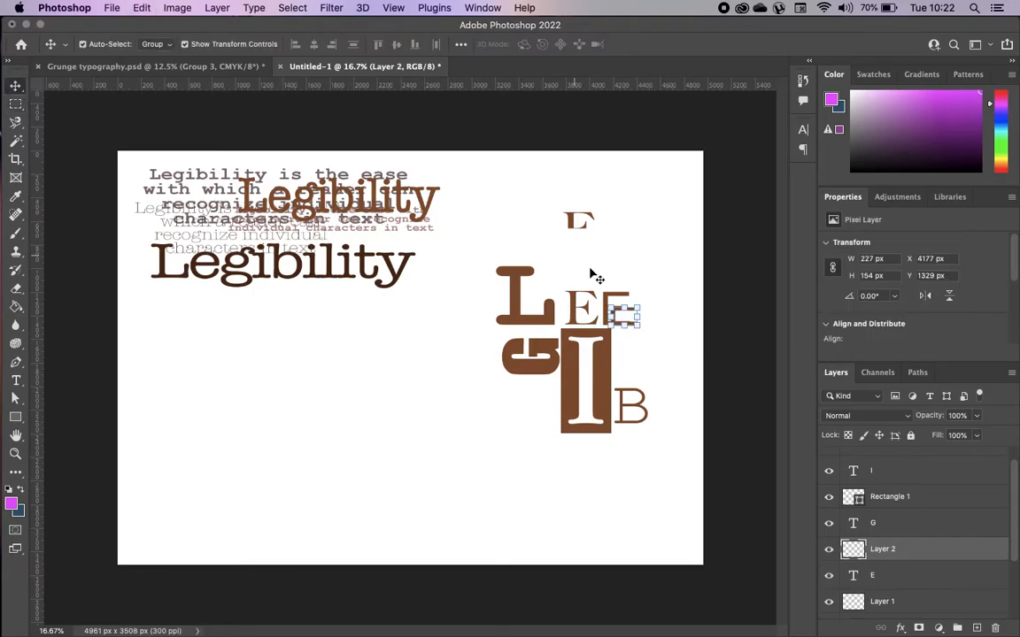
left_click(621, 325)
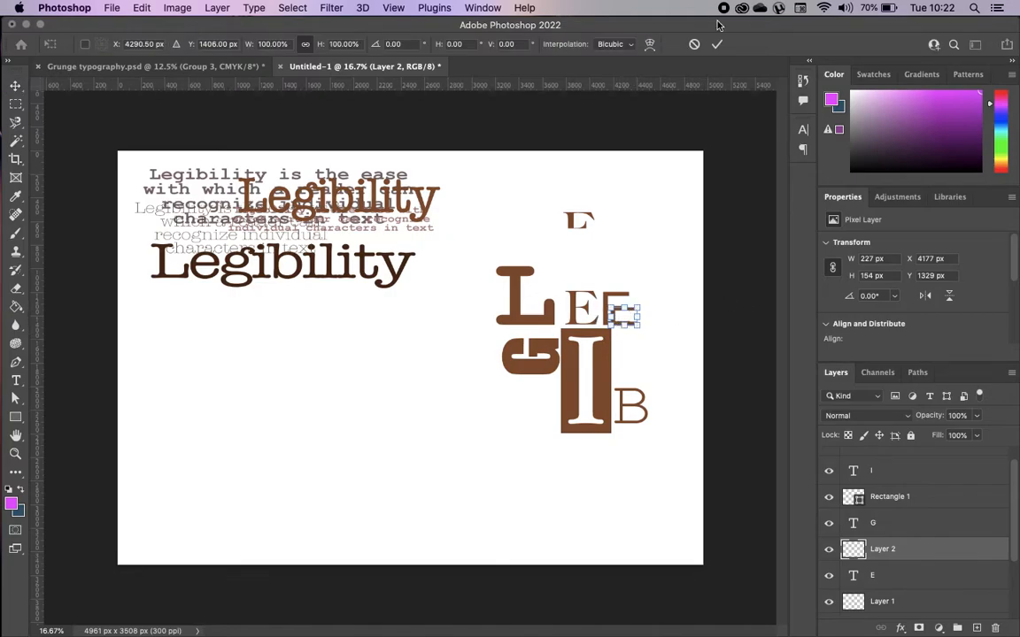
left_click(718, 44)
left_click_drag(628, 314, 580, 229)
left_click(670, 331)
left_click(627, 325)
left_click(694, 295)
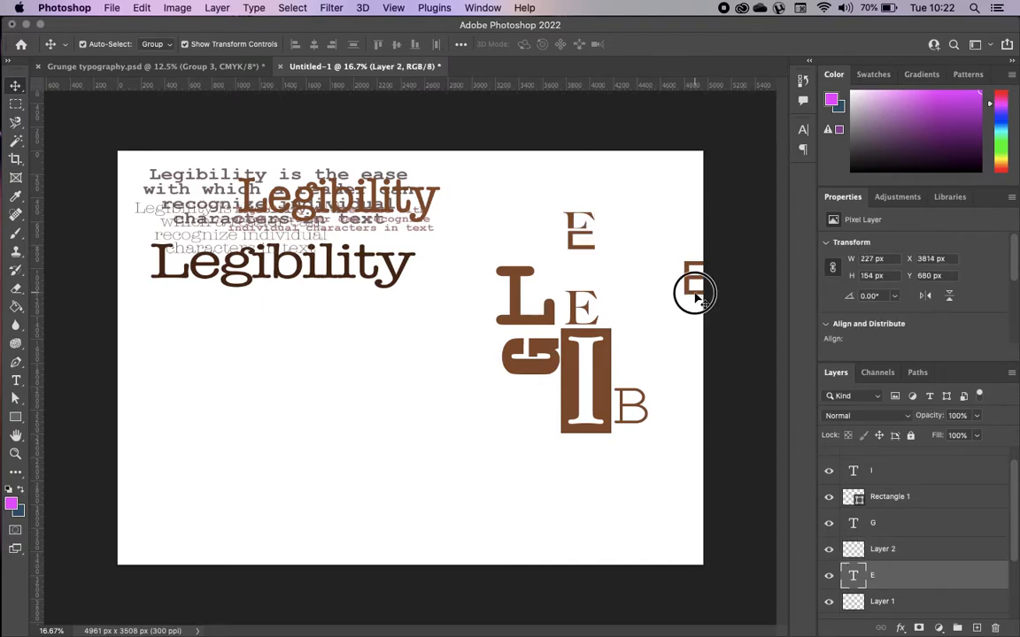
- Scale the serif upper half of the "E" to about 132% and align it on top of the Arial lower half
left_click(585, 223)
left_click_drag(594, 213, 602, 207)
left_click(576, 218)
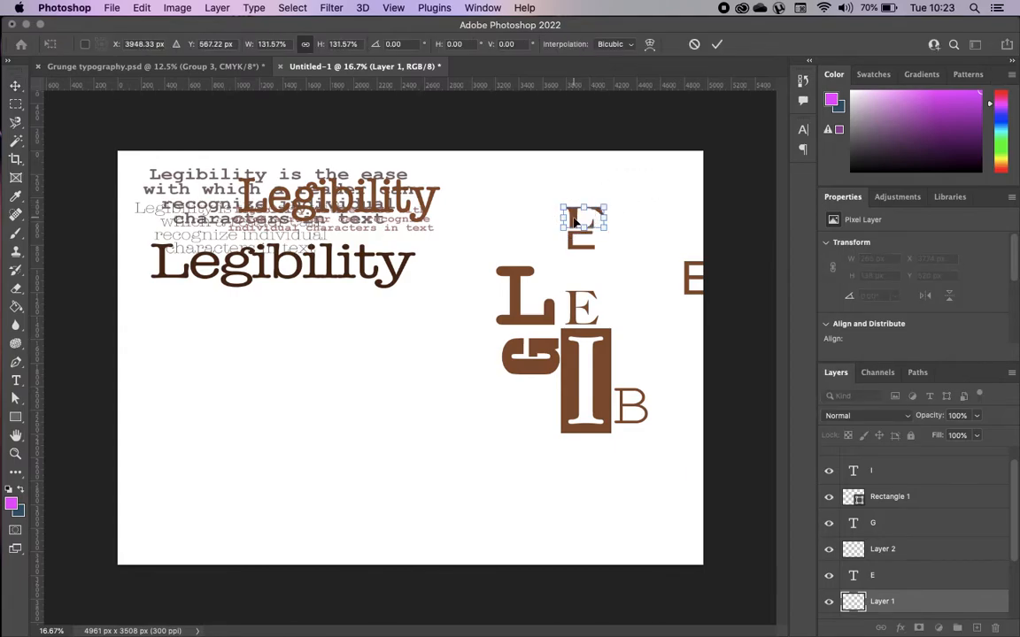
left_click(717, 44)
left_click(637, 241)
left_click(600, 222)
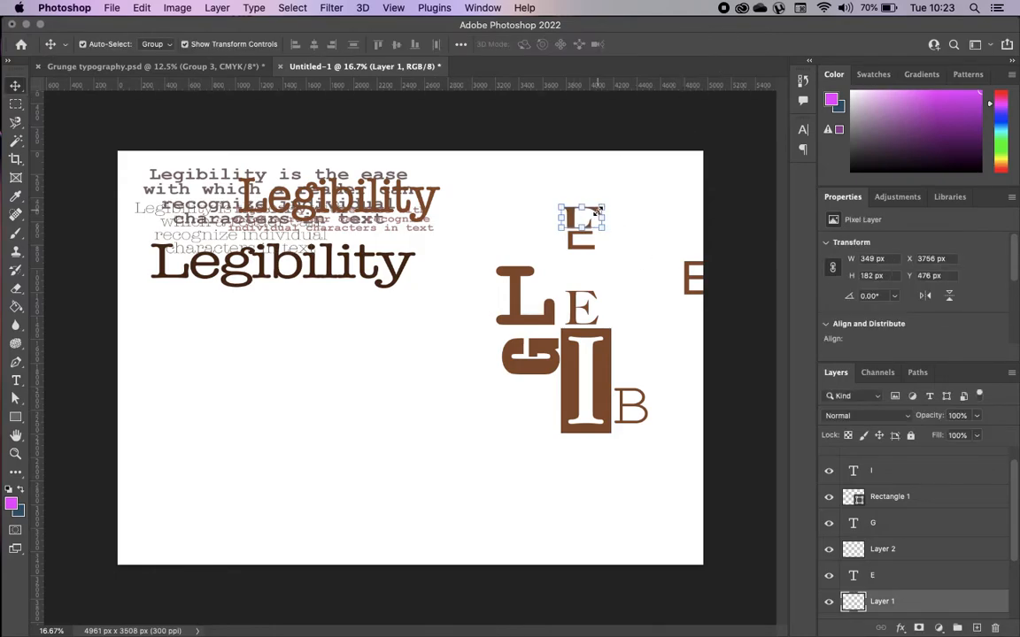
left_click_drag(599, 210, 600, 211)
- Delete the complete Arial "E" and the complete Big Caslon "E", keeping the spliced "E" halves
left_click(690, 281)
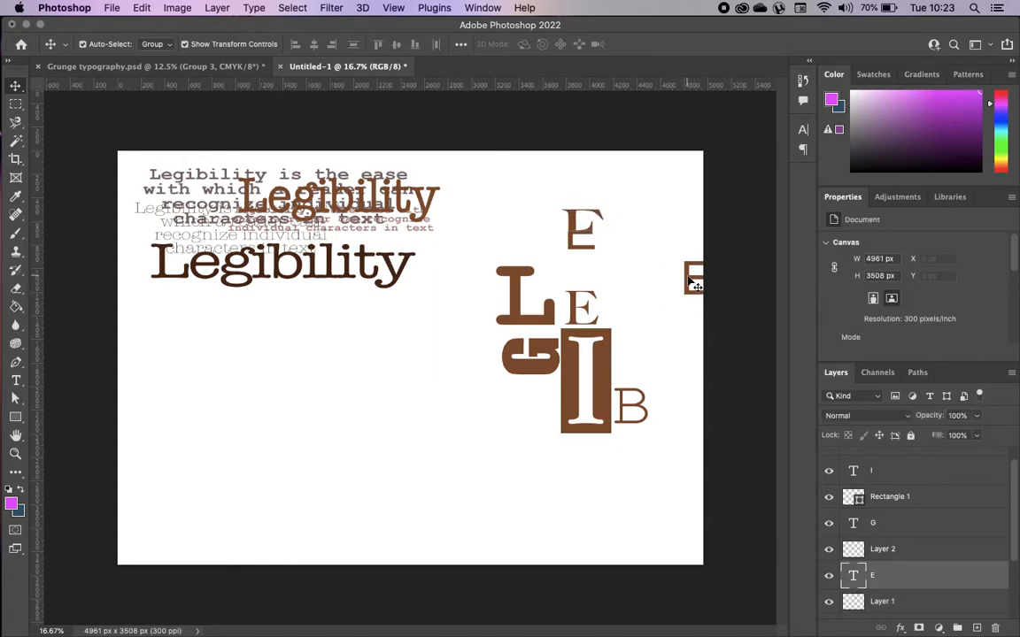
key("Delete")
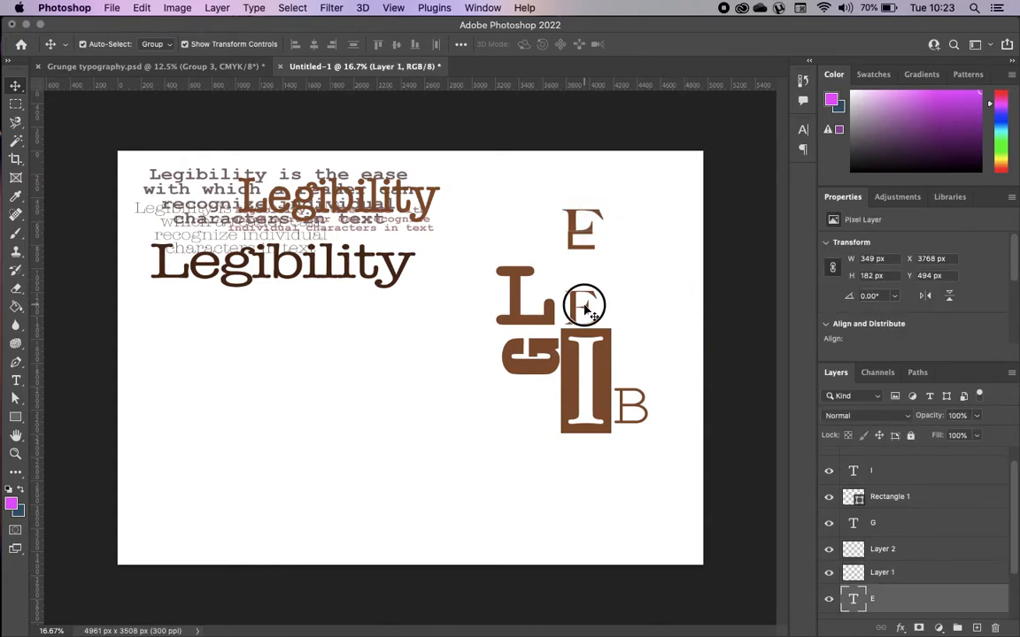
left_click(582, 306)
left_click(567, 222)
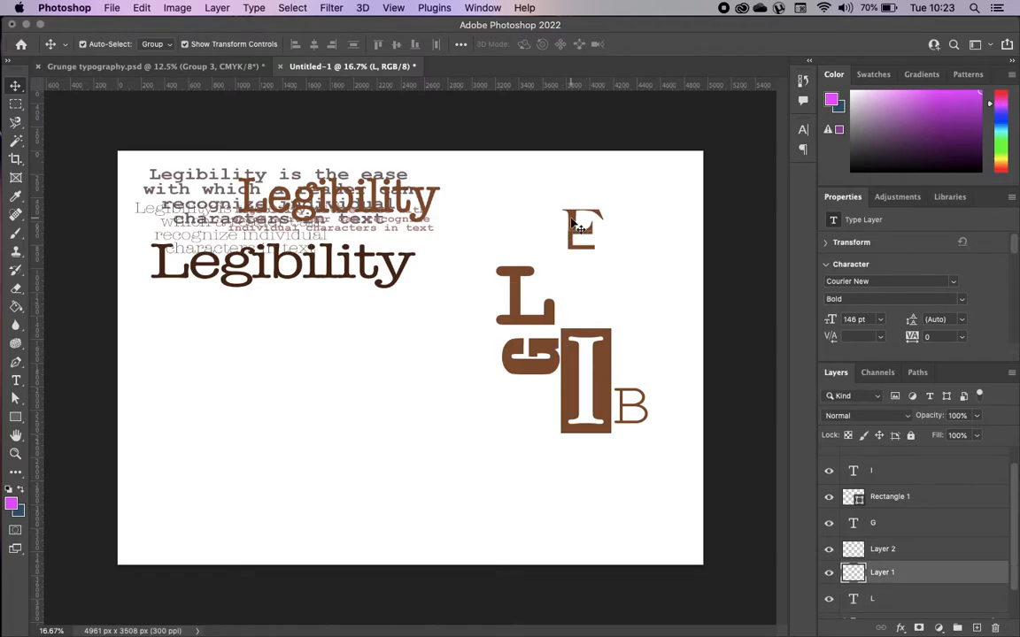
- Fill the serif upper half of the "E" with white using the Paint Bucket
scroll(870, 314, "down", 5)
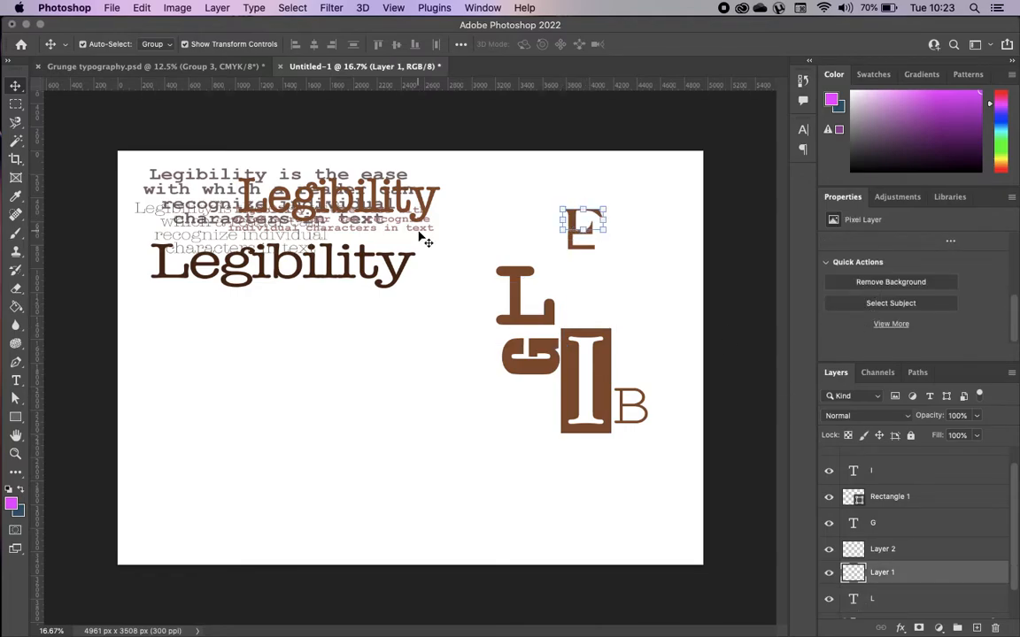
left_click(14, 307)
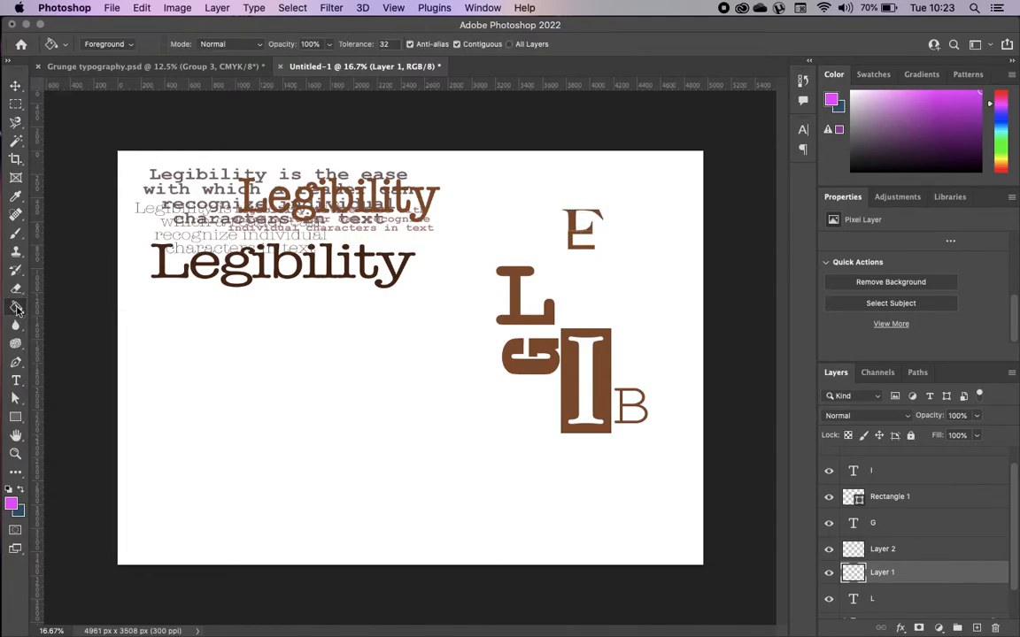
left_click(12, 505)
left_click_drag(221, 308, 222, 302)
left_click(537, 296)
left_click(572, 220)
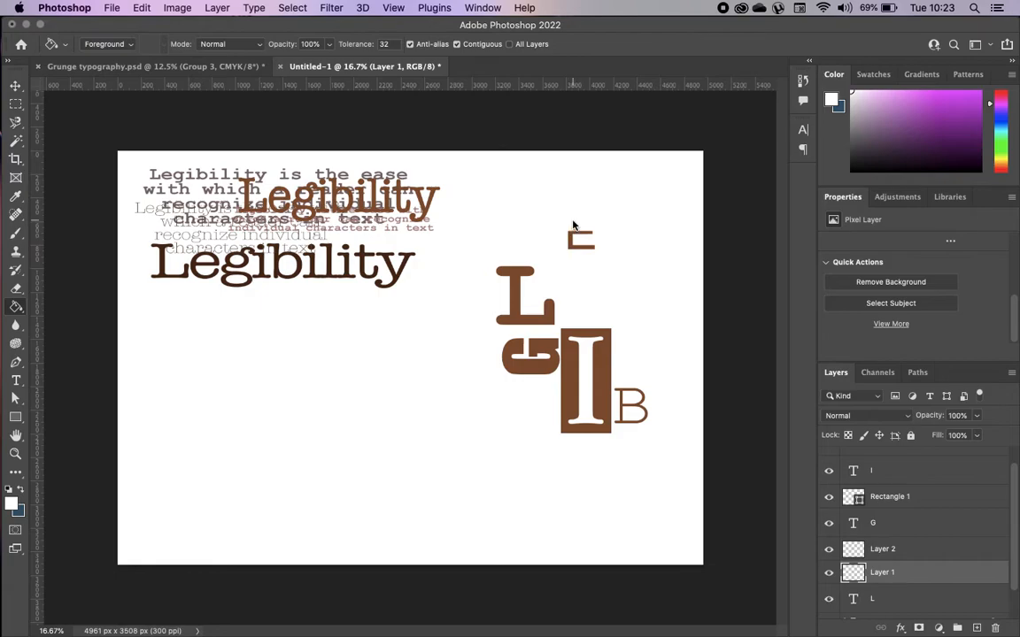
left_click(15, 86)
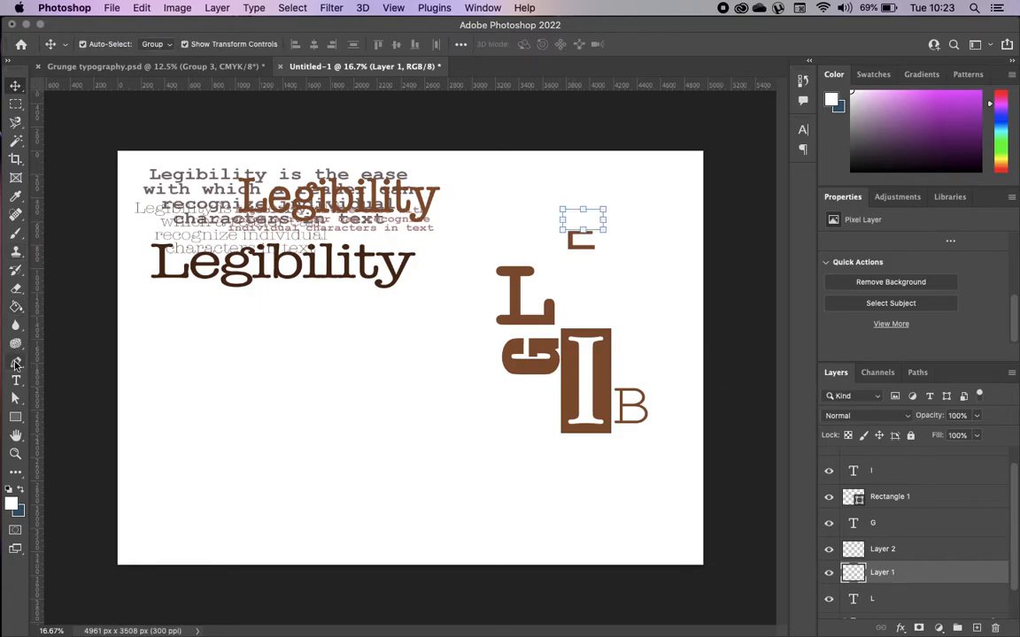
- Draw a rectangle about 440 × 237 px over the upper half of the "E" and fill it with the recently used brown
left_click(15, 417)
left_click_drag(554, 201, 609, 229)
scroll(894, 352, "down", 3)
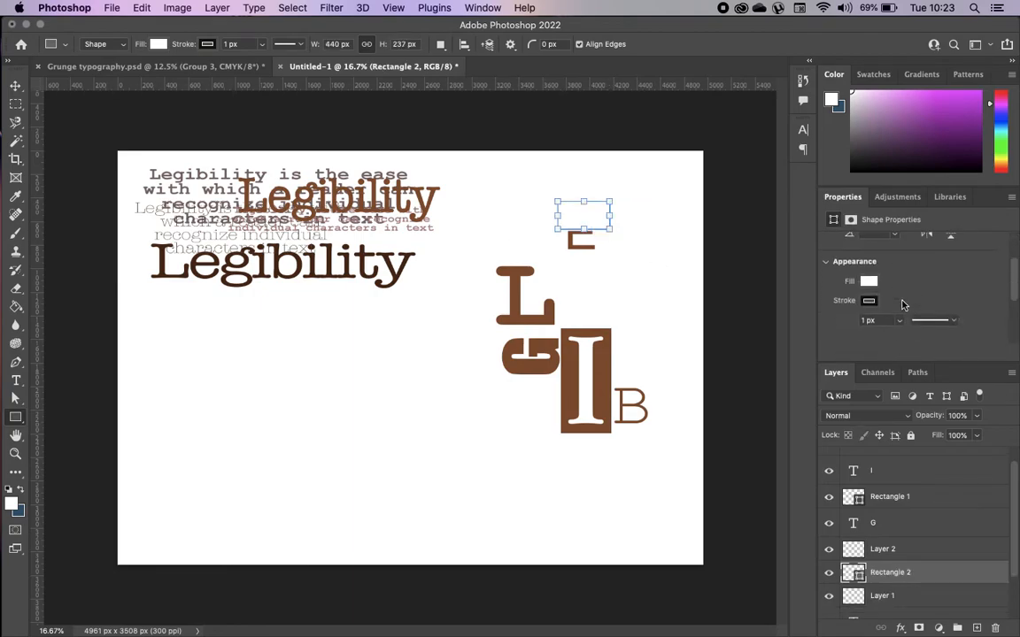
left_click(868, 246)
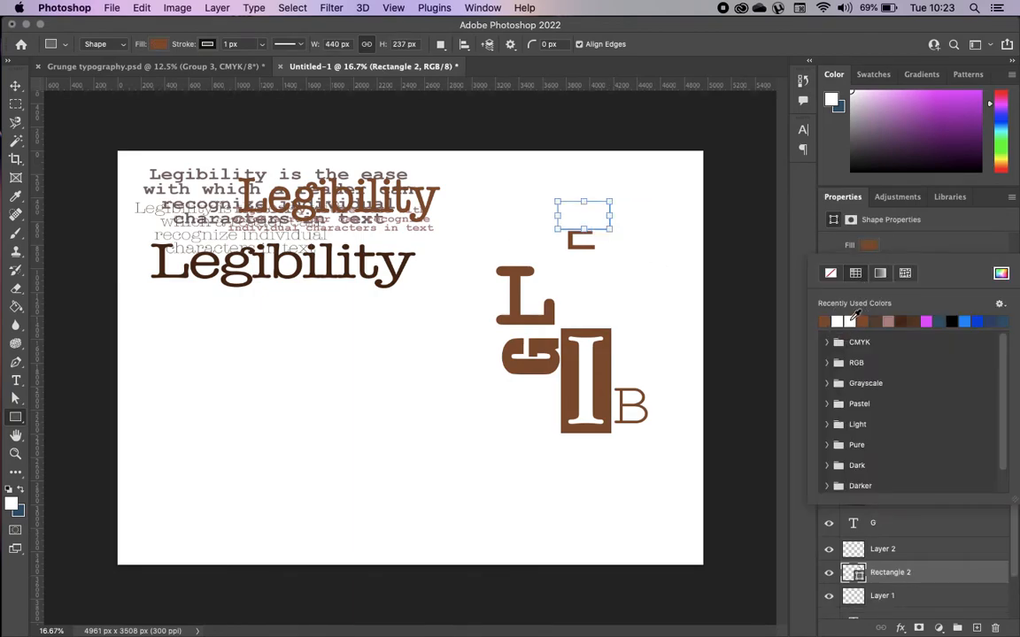
left_click(852, 322)
left_click(823, 220)
- Reduce the stroke width to zero on the new brown rectangle and on the rectangle behind the "I"
left_click(899, 285)
left_click_drag(900, 305, 818, 308)
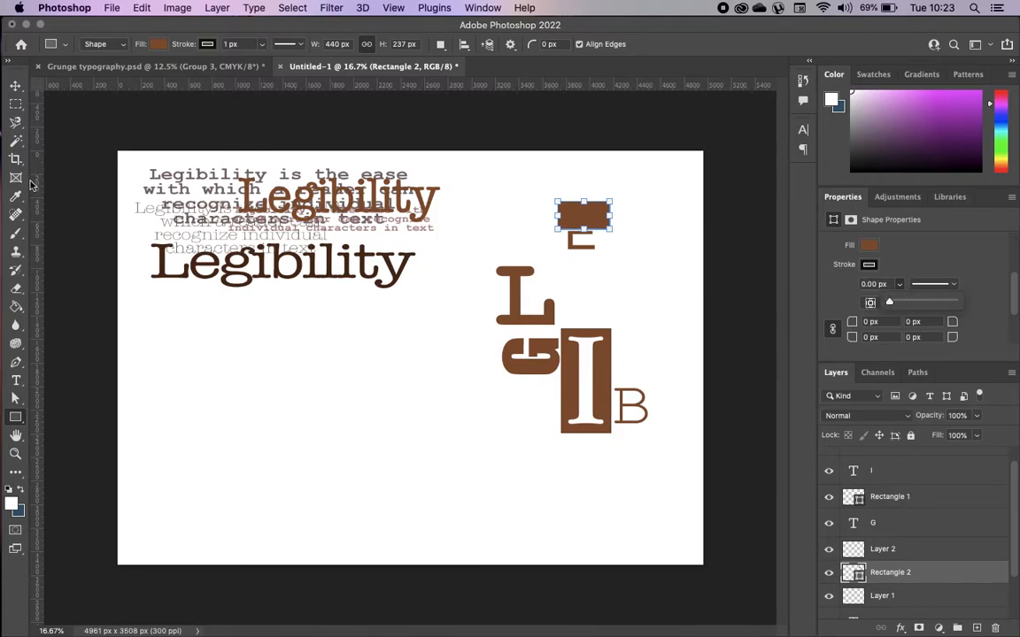
left_click(15, 87)
left_click(569, 382)
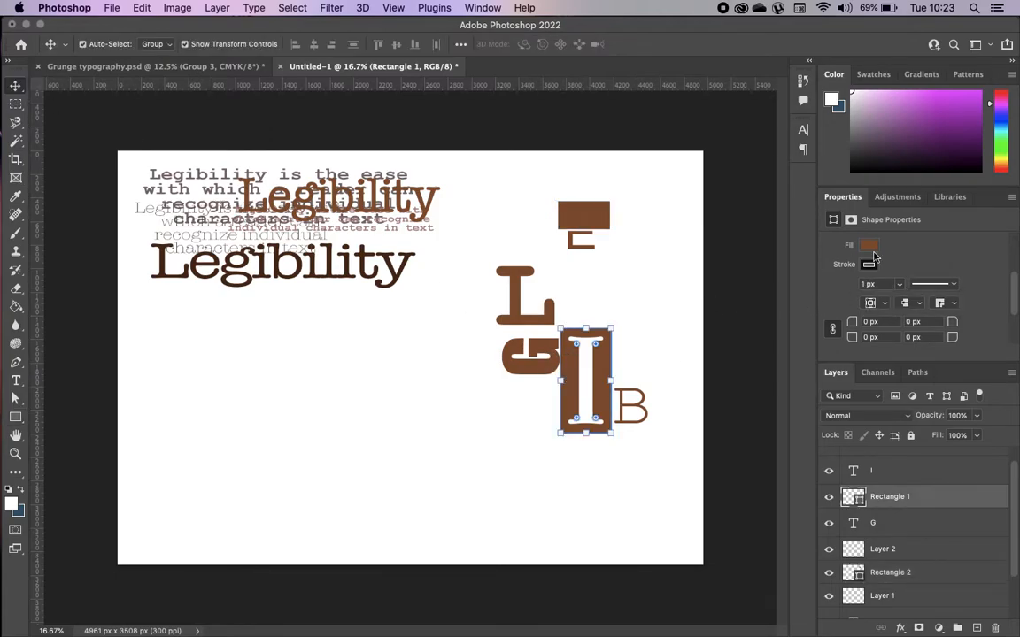
left_click(900, 286)
left_click_drag(900, 304, 833, 307)
- Move the "E" halves and their rectangle down above the boxed "I", and resize the rectangle to about 450 × 419 px
left_click(874, 507)
left_click_drag(586, 208, 589, 251)
left_click(677, 307)
left_click(609, 297)
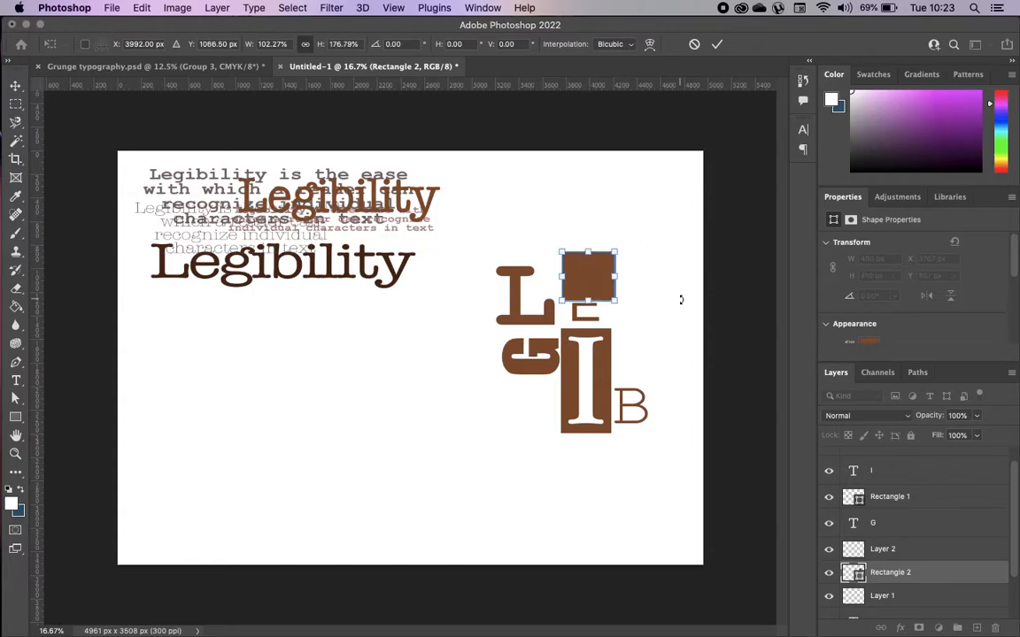
left_click(717, 44)
left_click(677, 420)
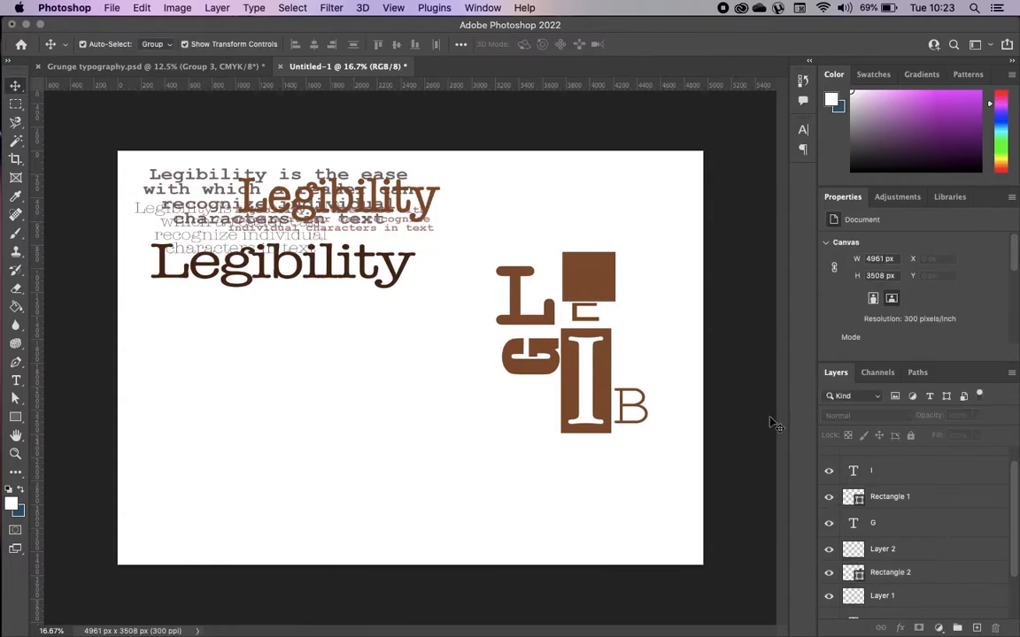
- Move the white upper half of the "E" (Layer 1) above Layer 2 and Rectangle 2 in the layer order
left_click(599, 275)
scroll(892, 570, "down", 2)
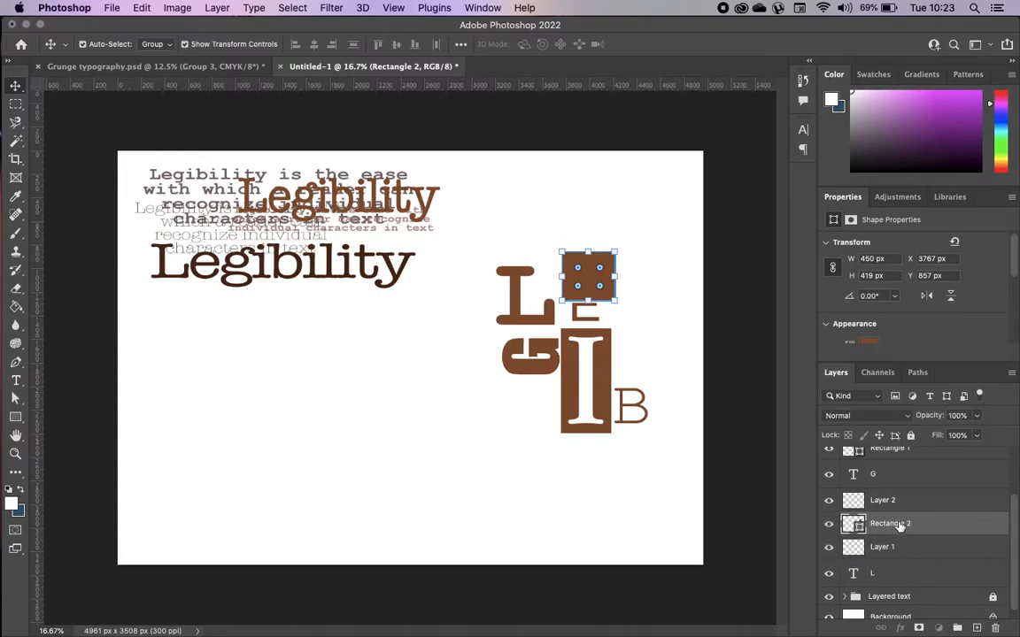
scroll(900, 524, "up", 3)
left_click(898, 523)
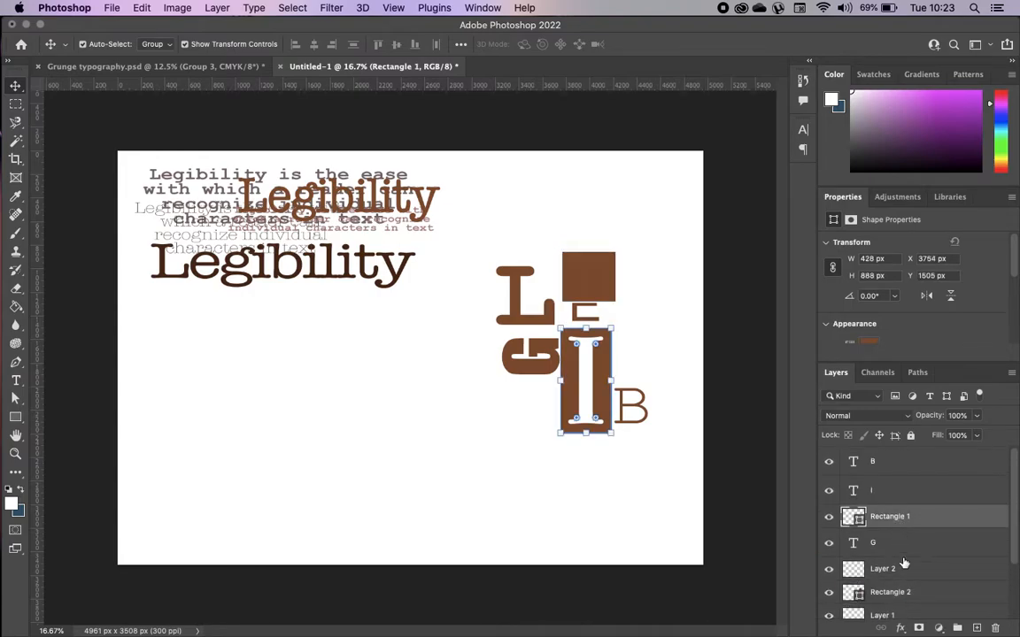
scroll(903, 563, "down", 3)
left_click(898, 524)
scroll(898, 526, "up", 2)
left_click(897, 548)
left_click(830, 550)
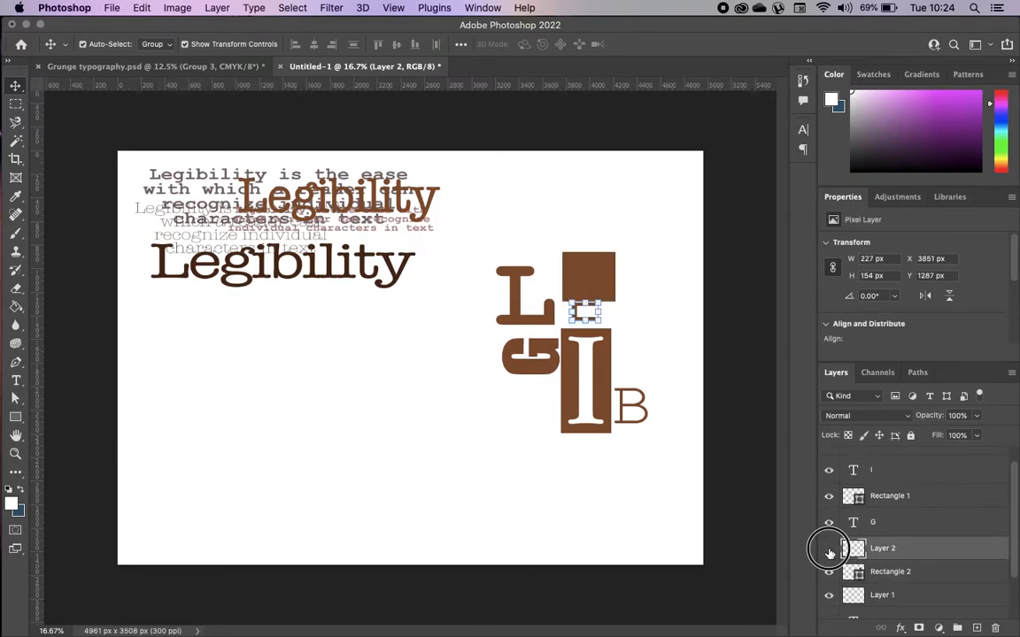
left_click(830, 550)
left_click_drag(885, 595, 888, 546)
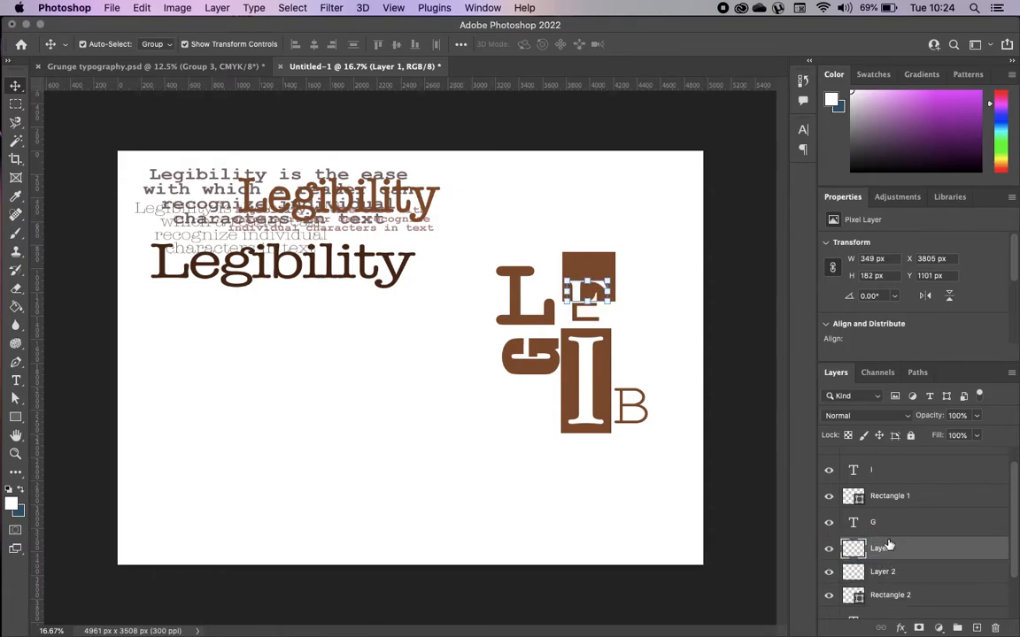
- Nudge the rotated G into line beneath the L and shift the B slightly away from the I block
left_click(743, 441)
left_click(593, 264)
left_click(633, 307)
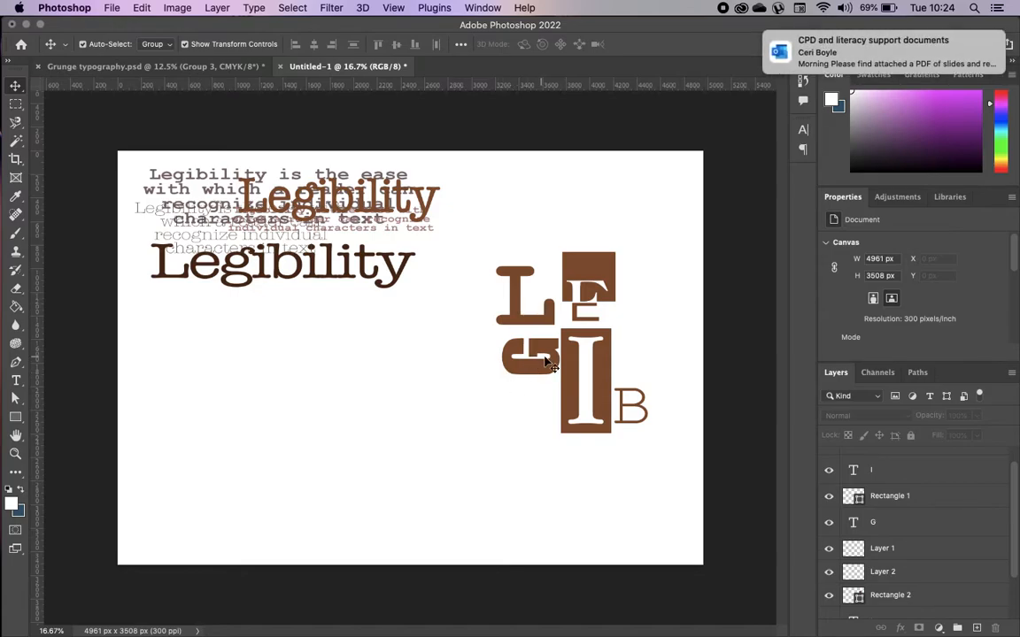
left_click_drag(553, 372, 549, 369)
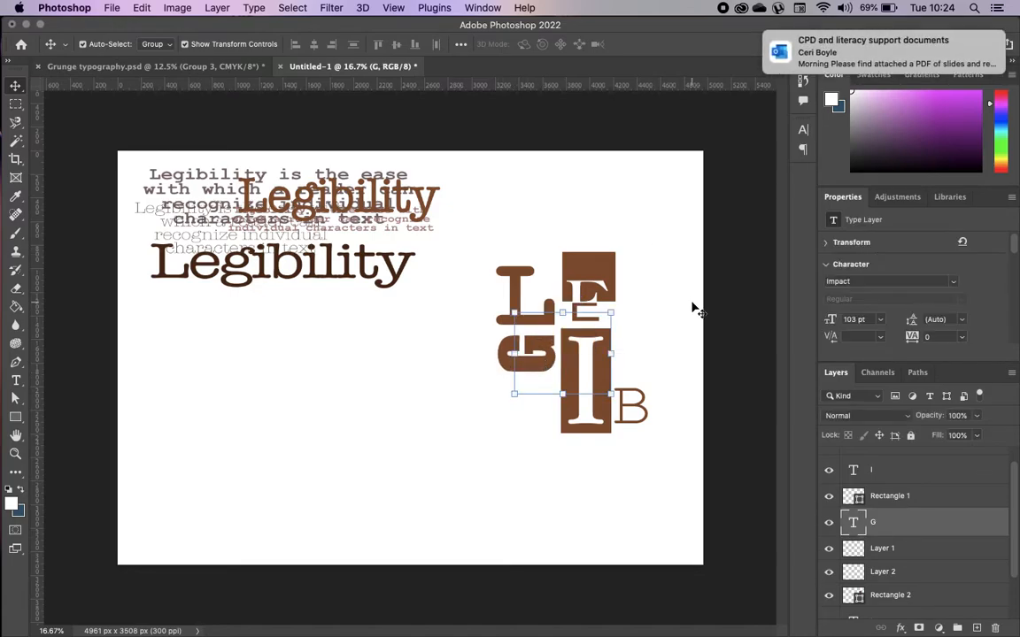
left_click(643, 425)
left_click_drag(645, 415, 646, 419)
left_click(697, 423)
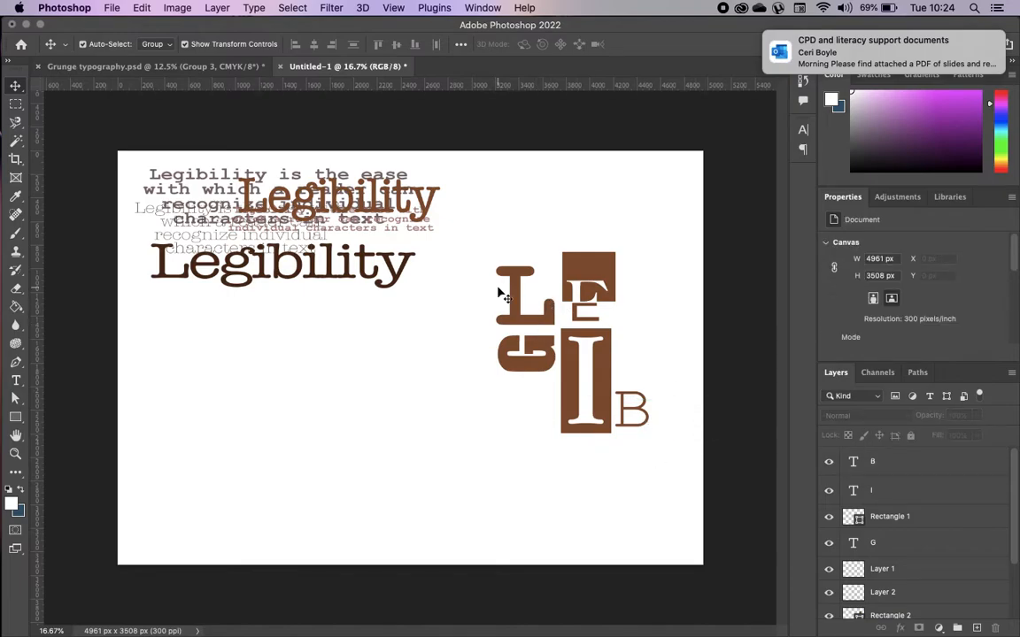
- Check the Grunge typography.psd reference, add a text box reading "Legibility" below the artwork, and set its font size to 19 pt
left_click(150, 68)
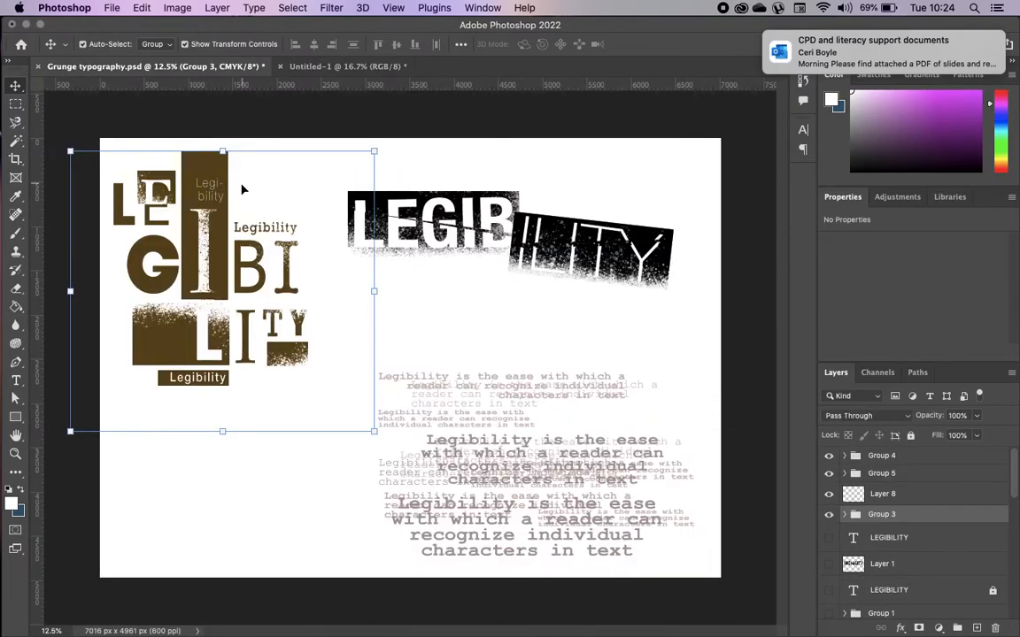
left_click(318, 70)
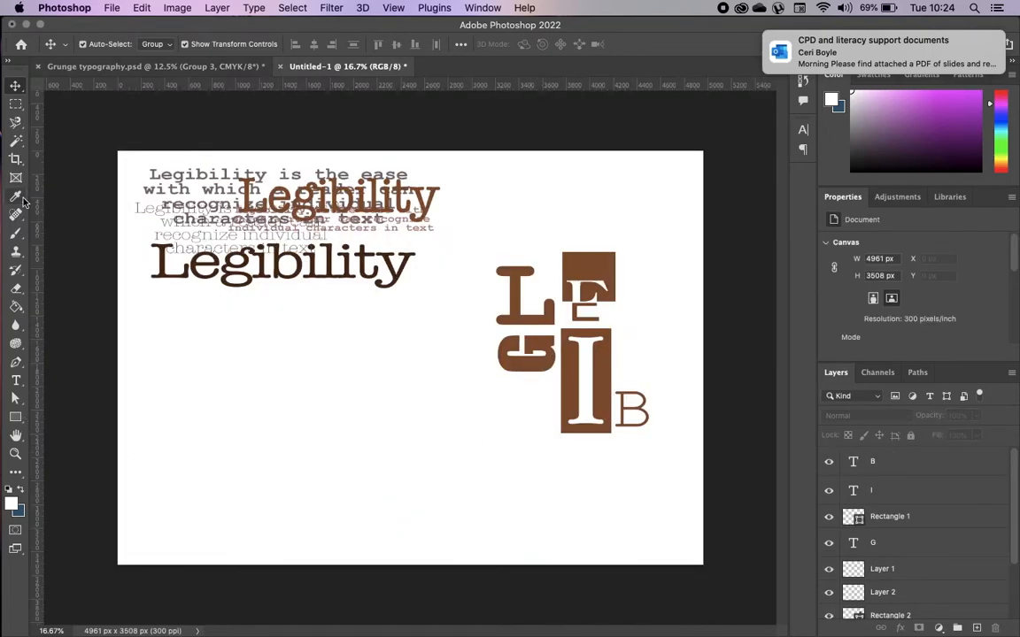
left_click(16, 381)
left_click_drag(349, 402, 527, 470)
type("Legibility")
left_click(399, 403)
left_click_drag(401, 405, 564, 483)
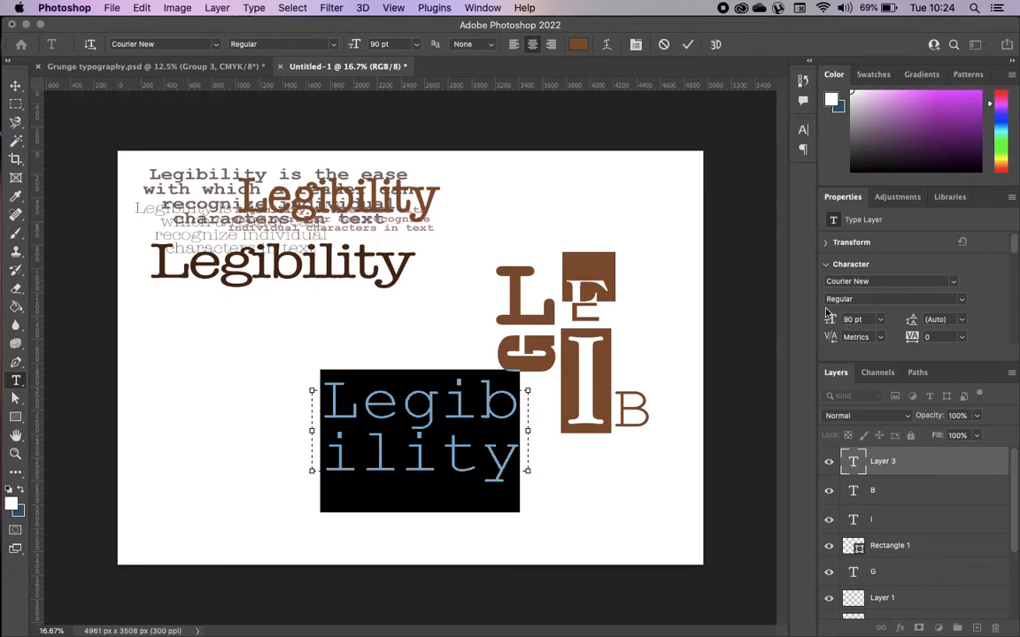
left_click_drag(831, 320, 777, 318)
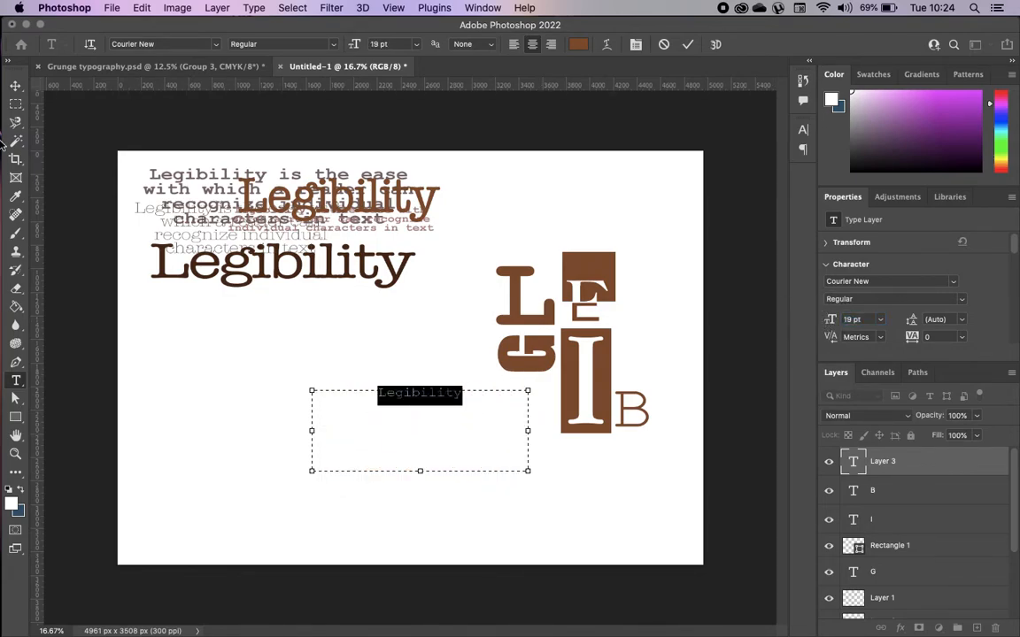
- Rotate the small Legibility text about -80 degrees and shrink its text box closer around the word
left_click(16, 87)
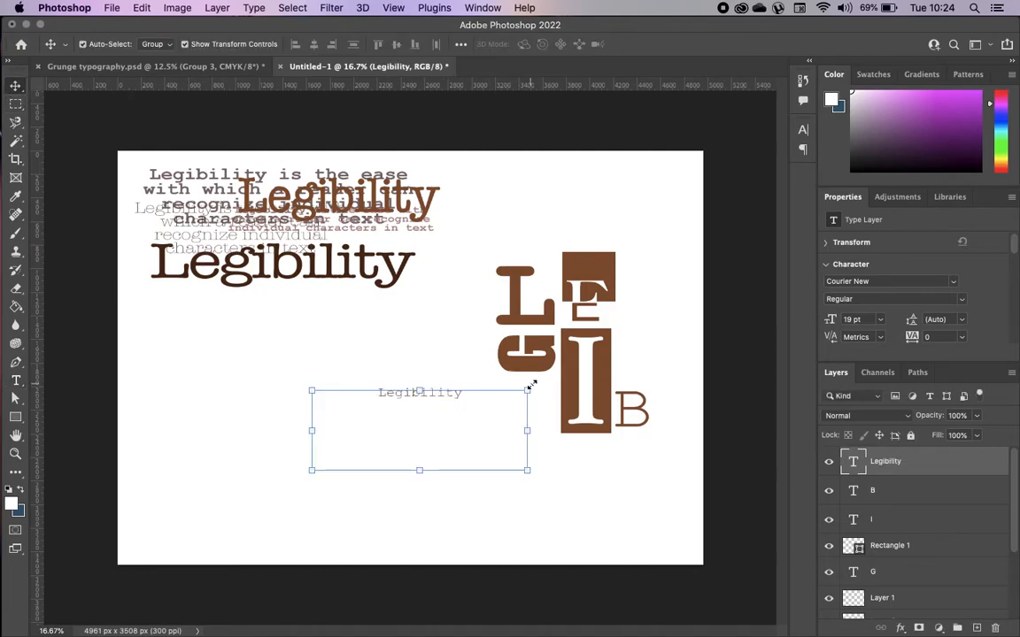
left_click_drag(535, 387, 403, 344)
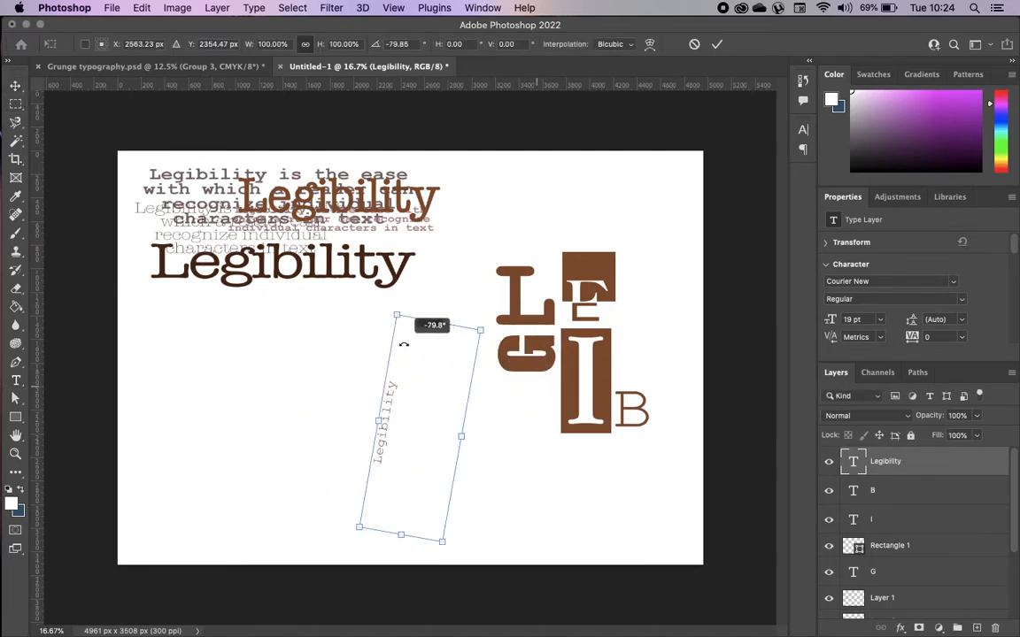
key("Return")
double_click(387, 402)
left_click_drag(437, 325, 423, 410)
left_click_drag(457, 479, 400, 471)
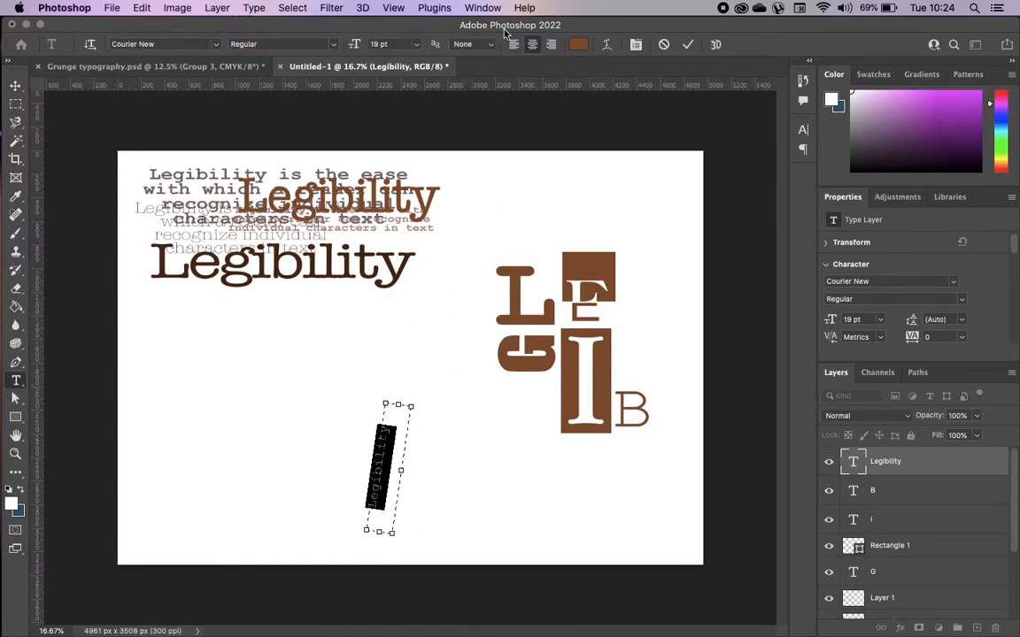
- Left-align the small Legibility text at 20 pt and straighten it towards vertical
left_click(15, 85)
left_click_drag(409, 403, 404, 384)
key("Return")
key("ctrl+t")
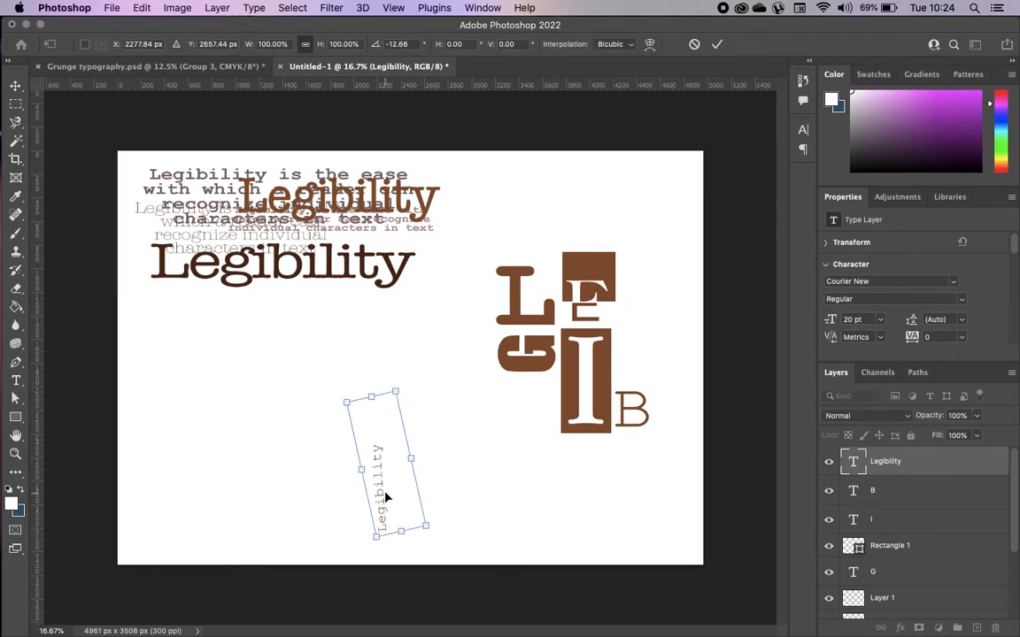
key("Escape")
key("ctrl+t")
left_click_drag(416, 391, 418, 392)
double_click(375, 479)
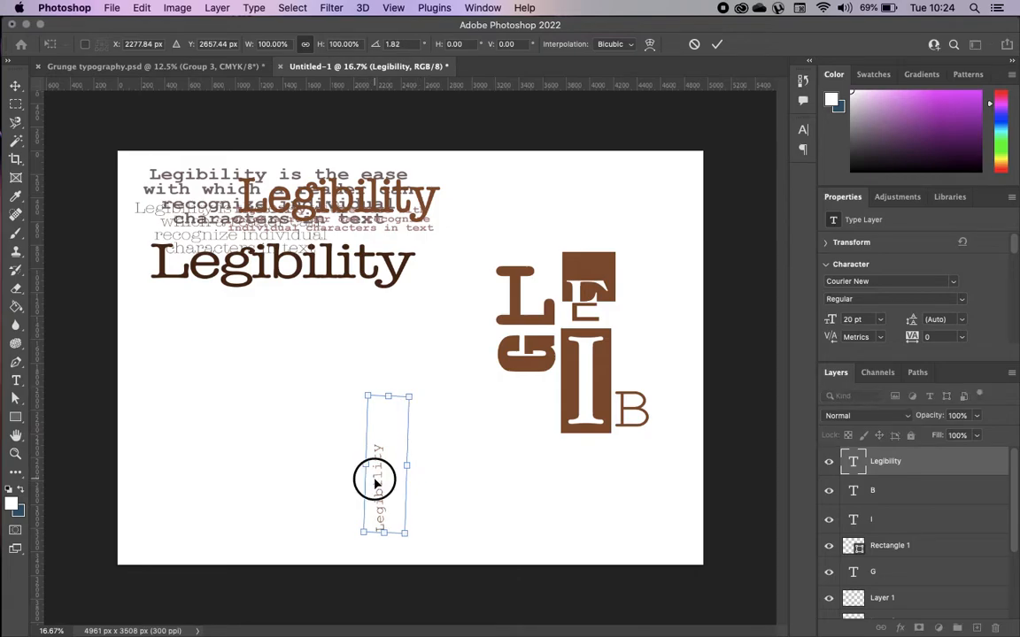
- Move the vertical Legibility text beside the E block above the B and straighten it fully upright
left_click_drag(376, 482, 616, 351)
left_click_drag(656, 230, 660, 219)
double_click(630, 341)
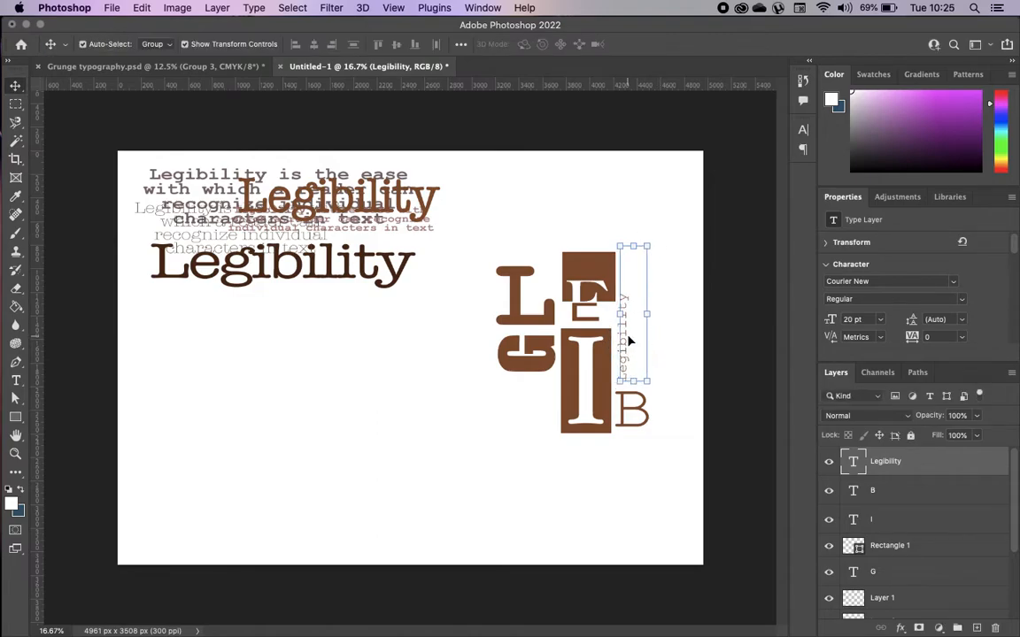
- Set the vertical Legibility text to 26 pt and reposition it directly above the B
double_click(623, 327)
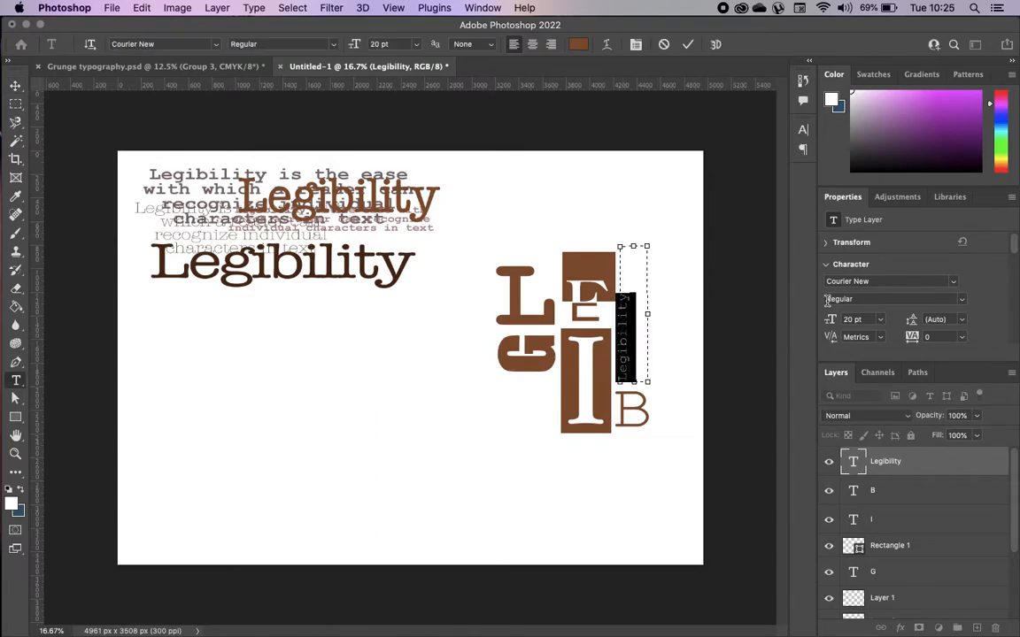
mouse_move(826, 318)
left_mouse_down()
mouse_move(837, 320)
mouse_move(820, 318)
left_mouse_up()
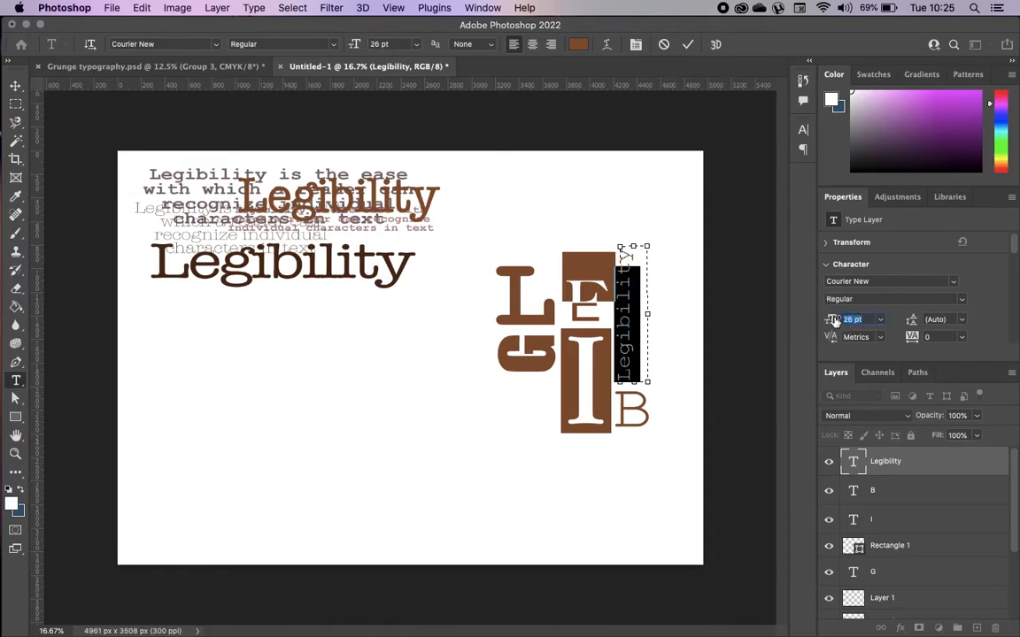
left_click(688, 44)
key("v")
left_click(683, 401)
left_click(630, 359)
left_click_drag(629, 359, 632, 370)
left_click(694, 444)
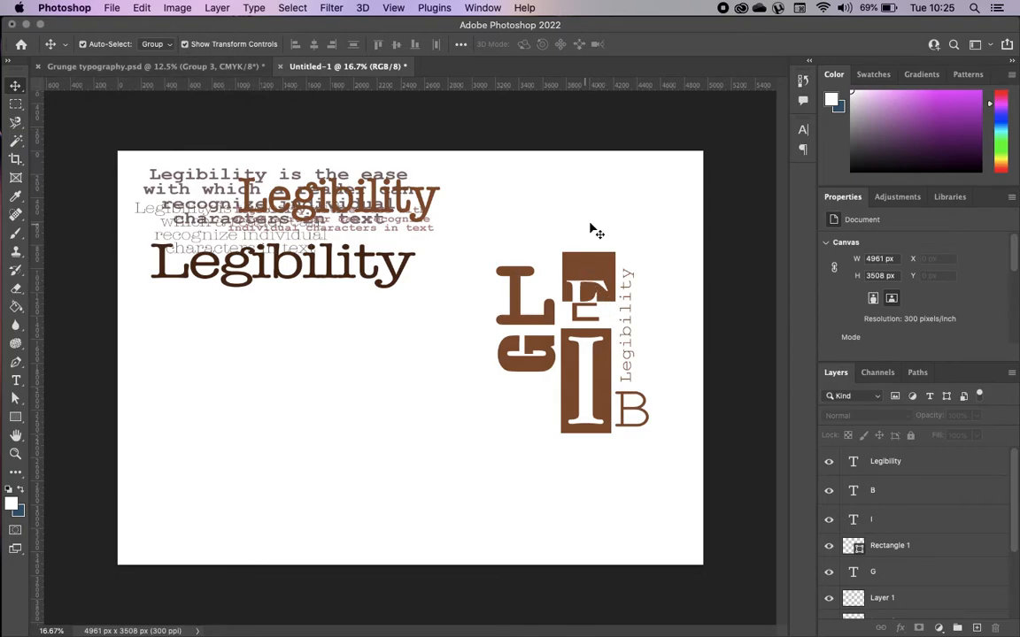
- Compare the layout with the Grunge typography.psd reference, and select the white I letter's layer in Untitled-1
left_click(133, 65)
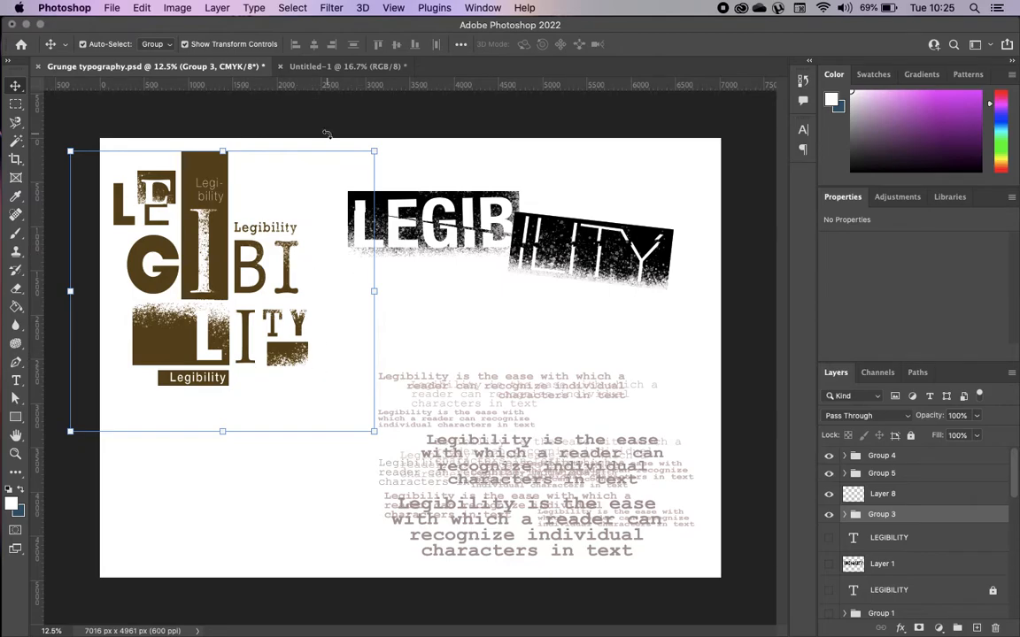
left_click(332, 67)
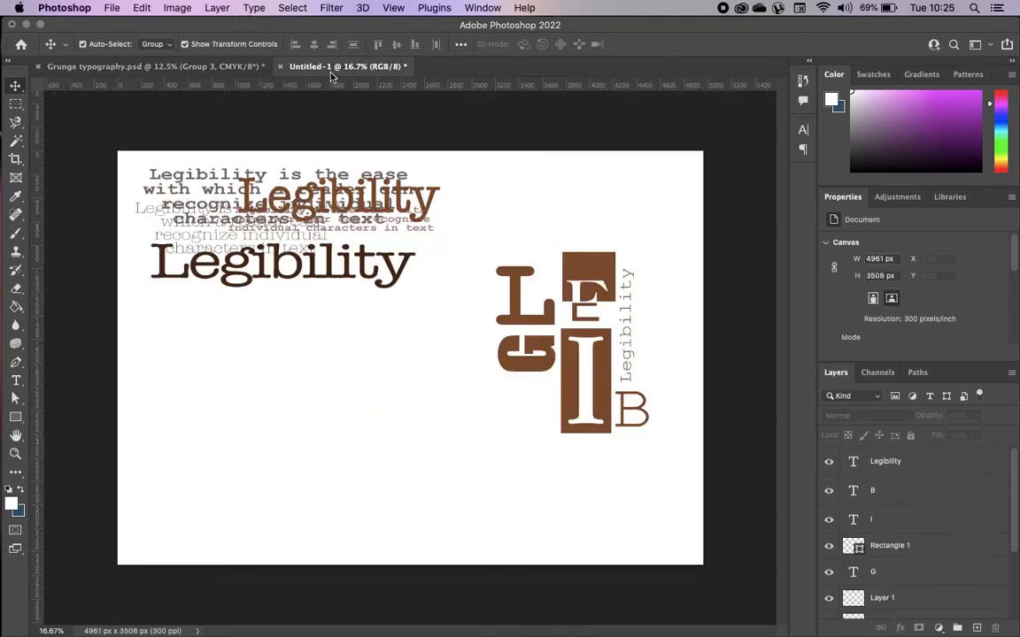
left_click(590, 399)
left_click(829, 527)
left_click(827, 530)
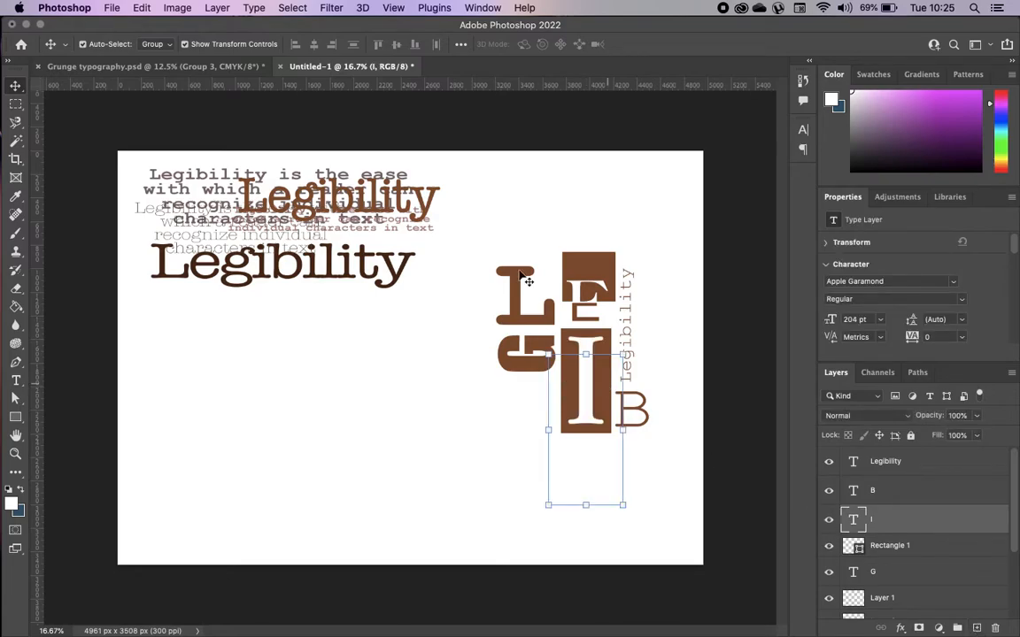
- Sample the brown of the E block as the foreground colour and activate the Brush tool
left_click(16, 232)
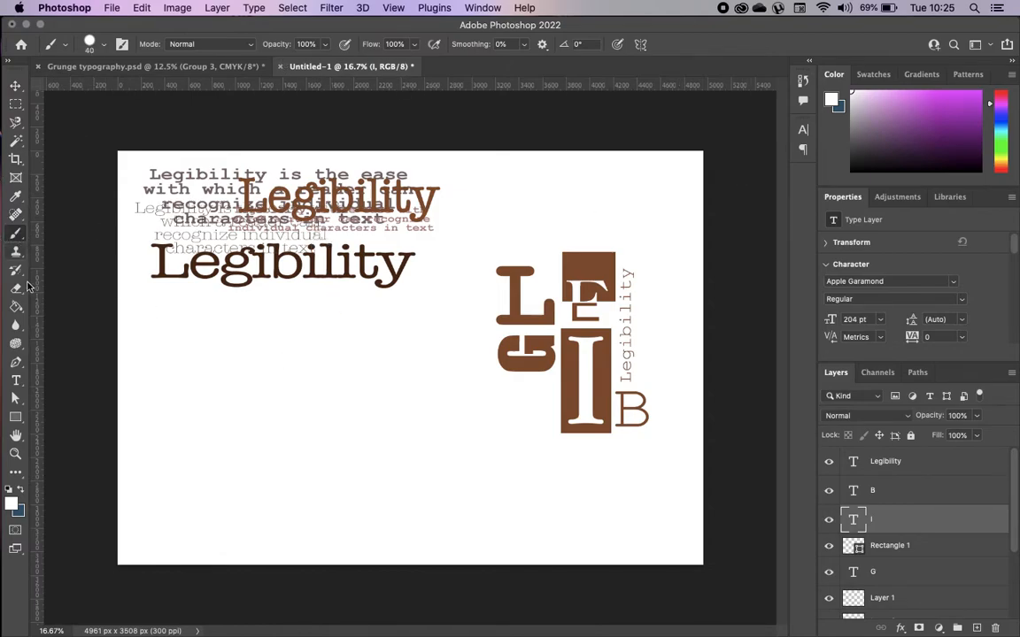
left_click(15, 195)
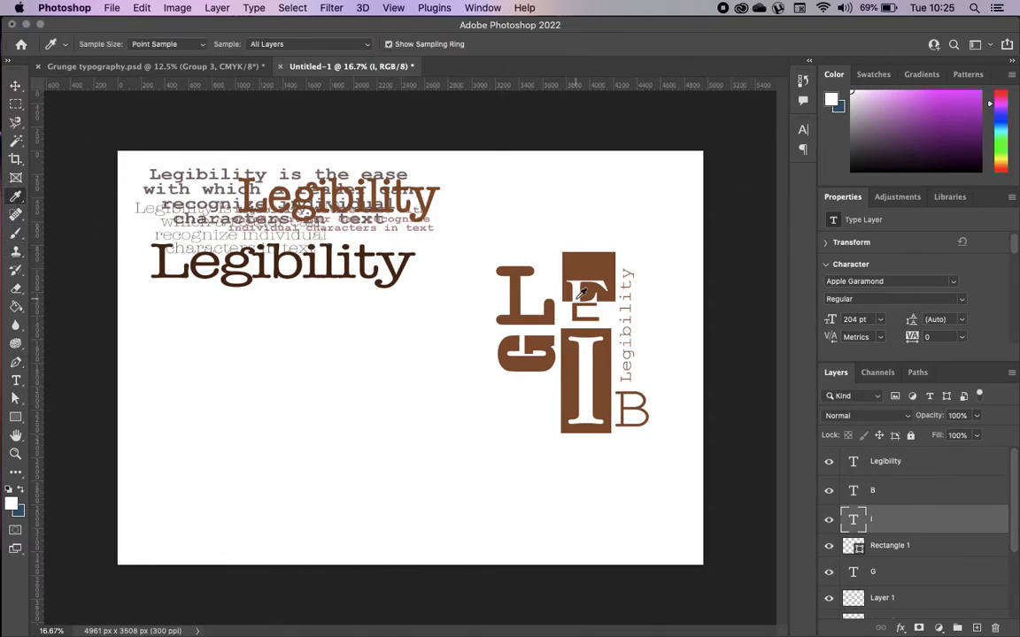
left_click(604, 266)
left_click(16, 233)
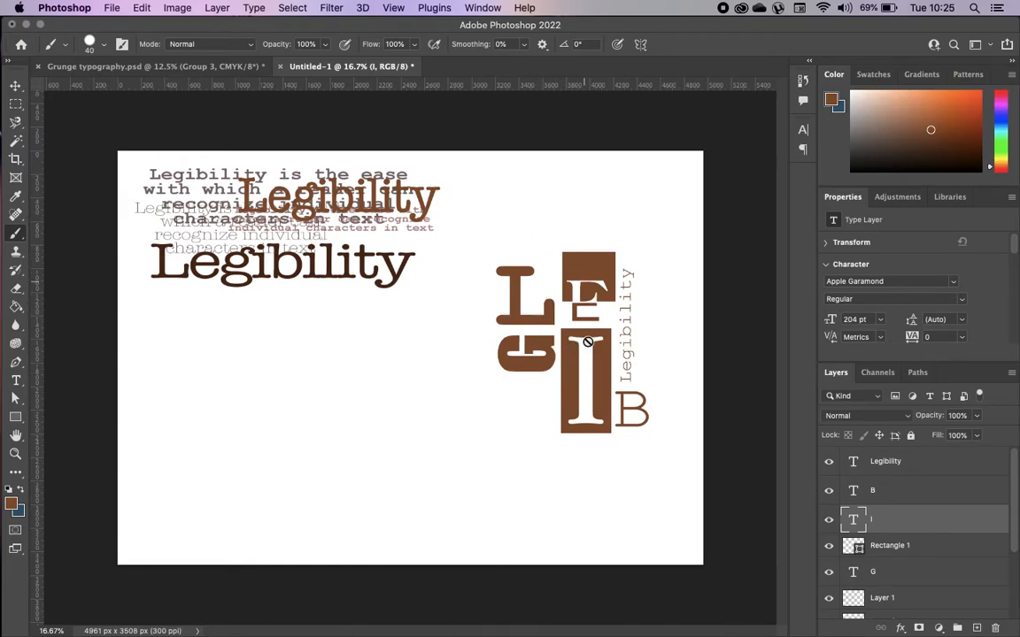
- Add a blank layer above the I letter and try a freehand brown brush stroke on it
left_click(585, 385)
left_click(537, 234)
left_click(976, 627)
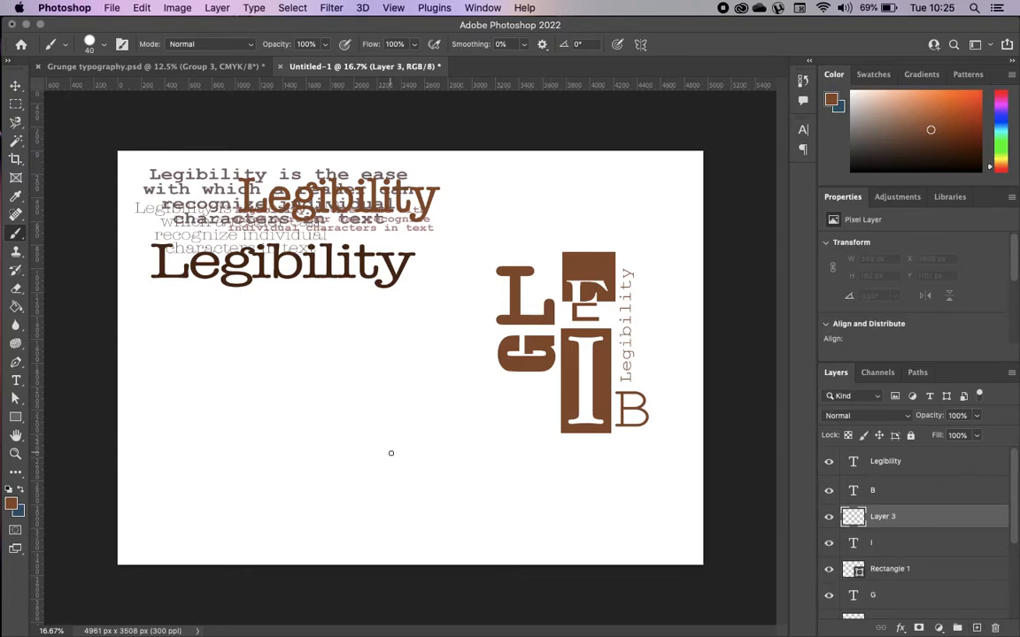
left_click_drag(222, 343, 270, 349)
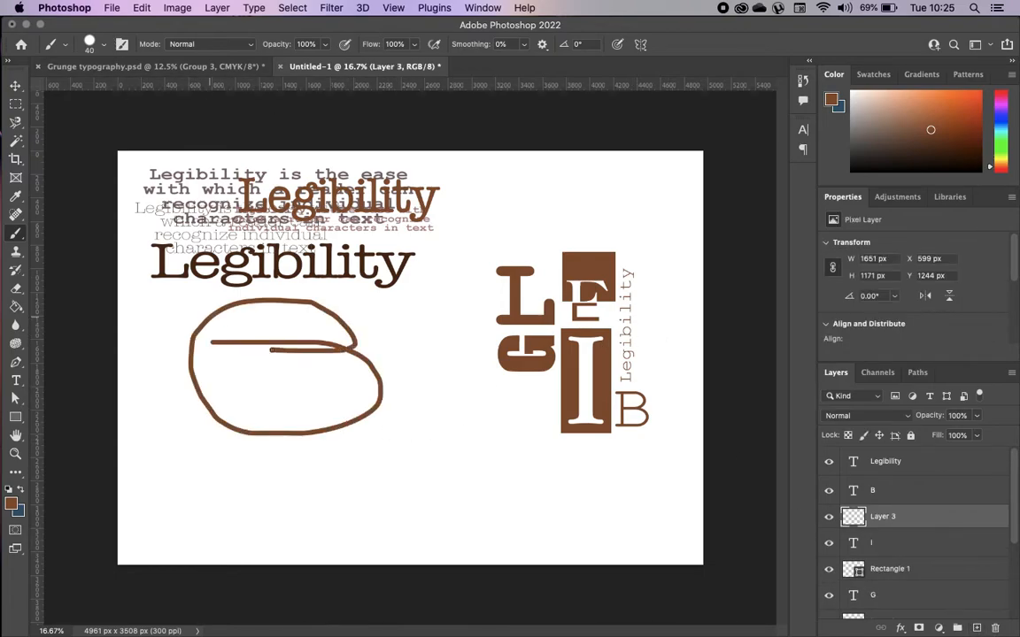
key("super+z")
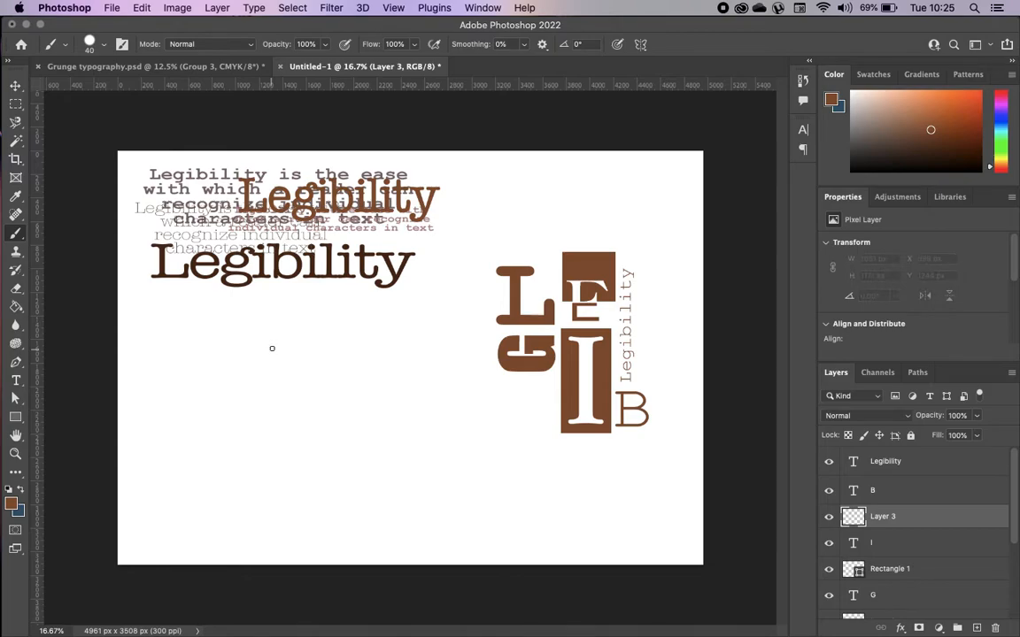
- Choose the "Kyle's Spatter Brushes - Supr..." preset from the Special Effects Brushes and set its size to 300 px
left_click(122, 44)
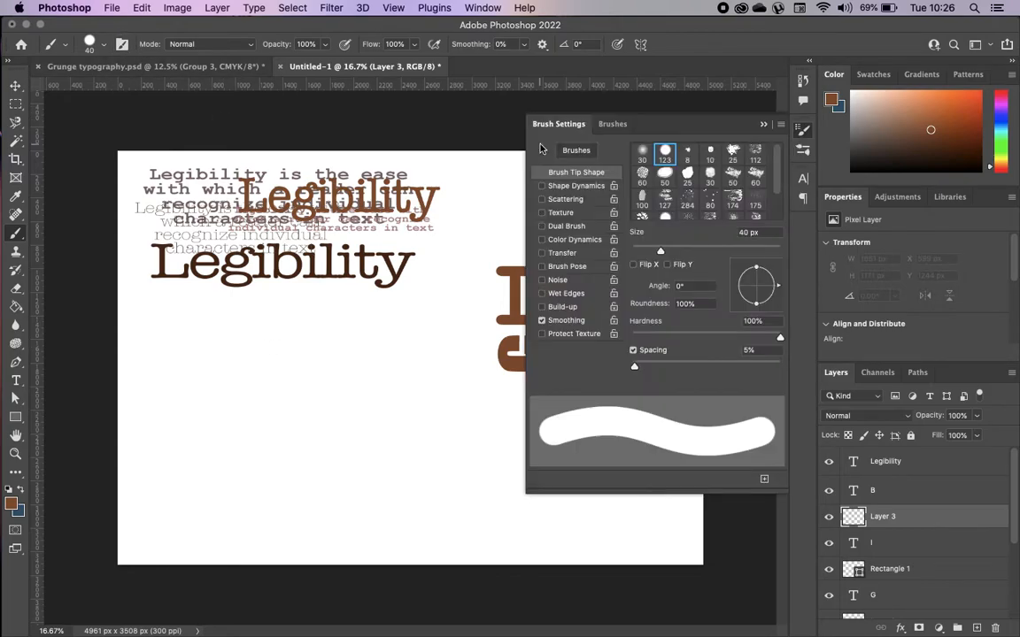
left_click(610, 126)
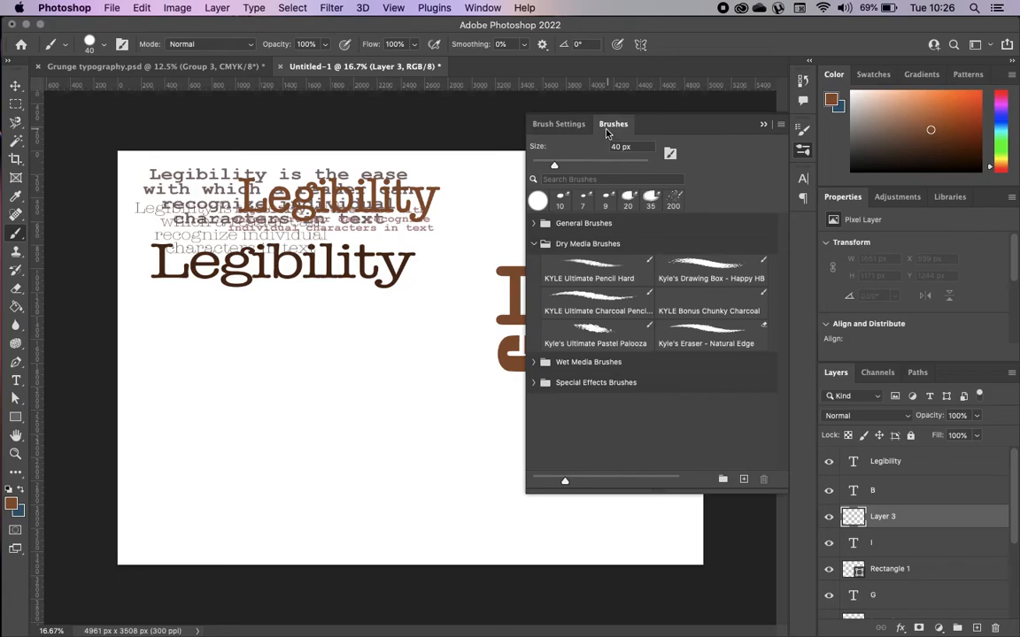
left_click(559, 124)
left_click(615, 125)
left_click(534, 382)
scroll(611, 441, "down", 2)
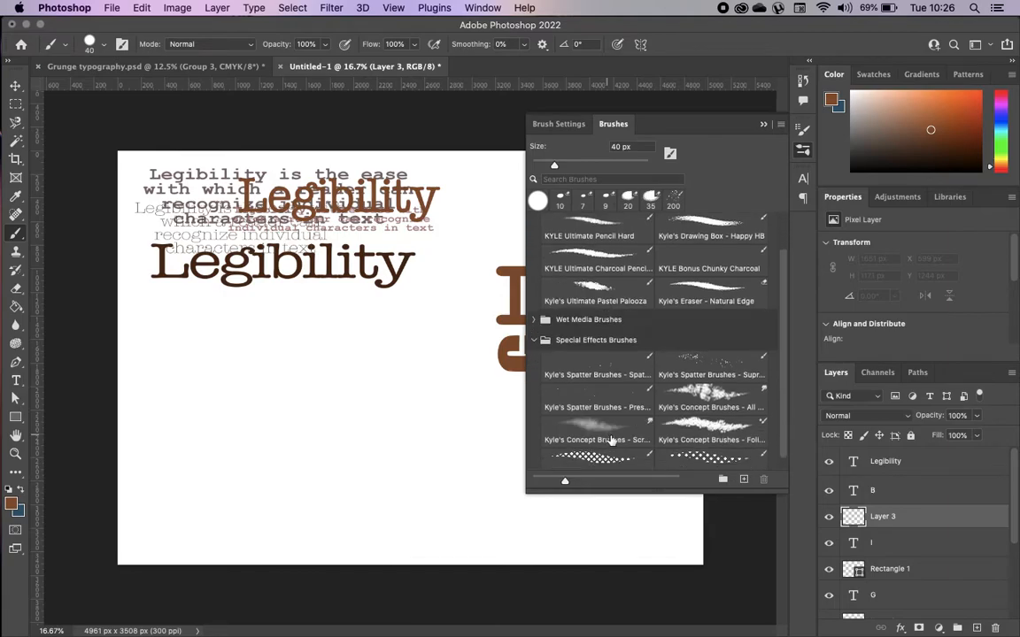
left_click(708, 374)
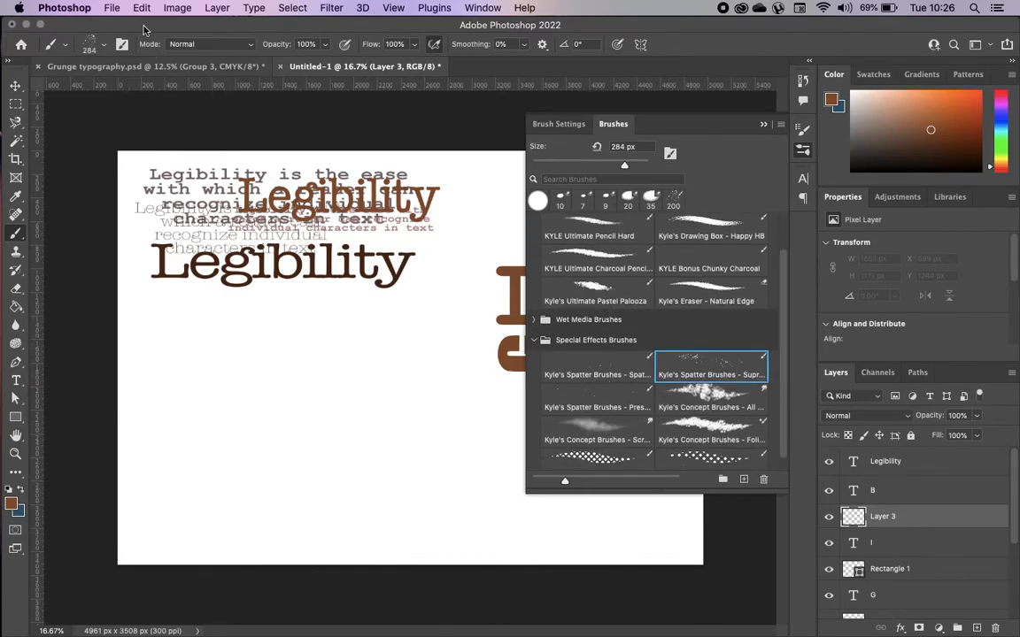
left_click_drag(624, 170, 626, 170)
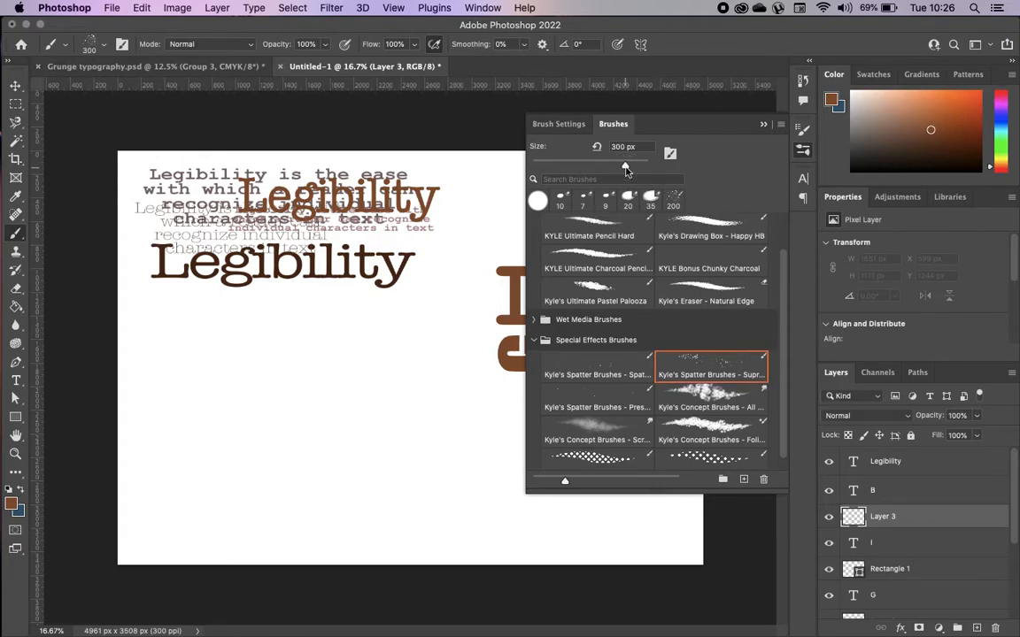
- Test brown spatter strokes on the empty canvas area at 300 px and at 60 px
mouse_move(260, 412)
left_mouse_down()
mouse_move(301, 363)
mouse_move(251, 451)
mouse_move(217, 416)
mouse_move(256, 403)
left_mouse_up()
left_click_drag(621, 164, 566, 165)
mouse_move(336, 349)
left_mouse_down()
mouse_move(232, 385)
mouse_move(212, 354)
mouse_move(276, 353)
left_mouse_up()
- Switch to the "Kyle's Spatter Brushes - Spat..." preset at 284 px and paint a test spatter on the empty canvas area
left_click(617, 379)
mouse_move(329, 282)
left_mouse_down()
mouse_move(399, 369)
mouse_move(389, 414)
mouse_move(420, 477)
mouse_move(408, 462)
left_mouse_up()
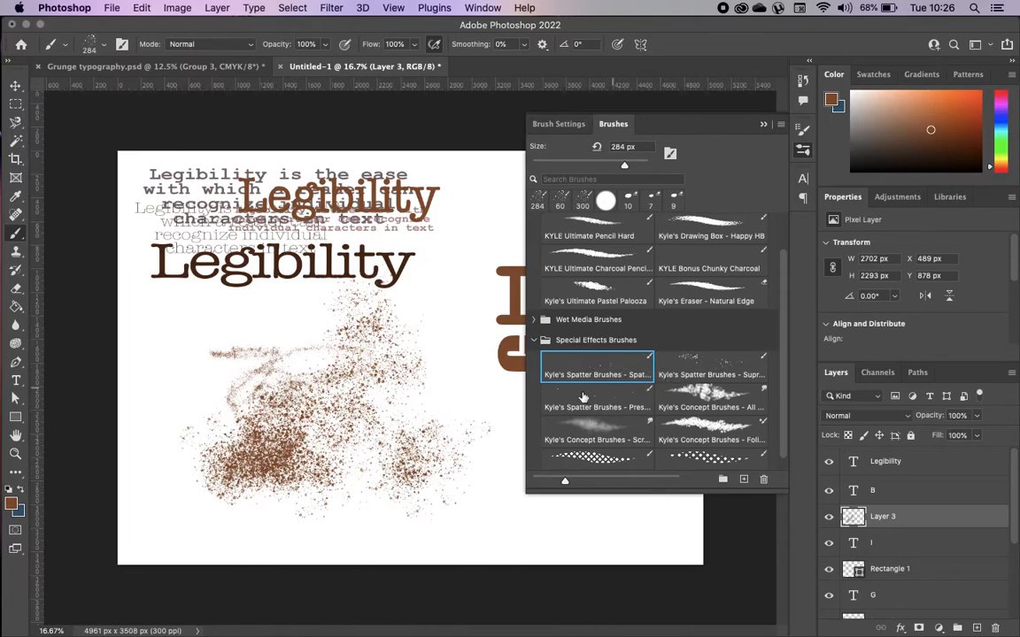
left_click(763, 125)
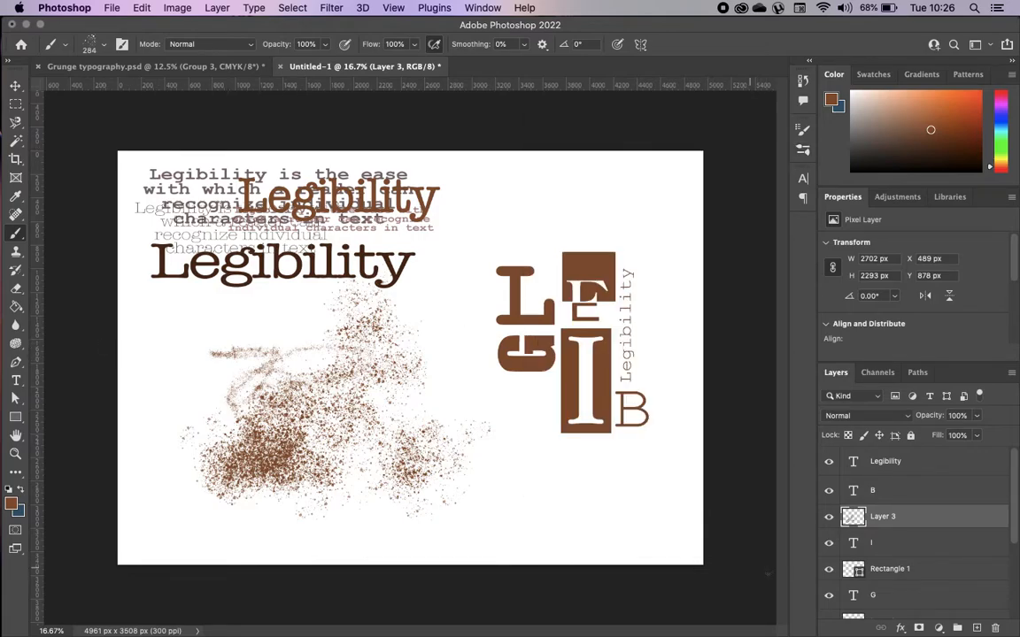
- Delete the layer holding the test spatter and add a fresh blank layer above the I letter
left_click_drag(922, 521, 995, 628)
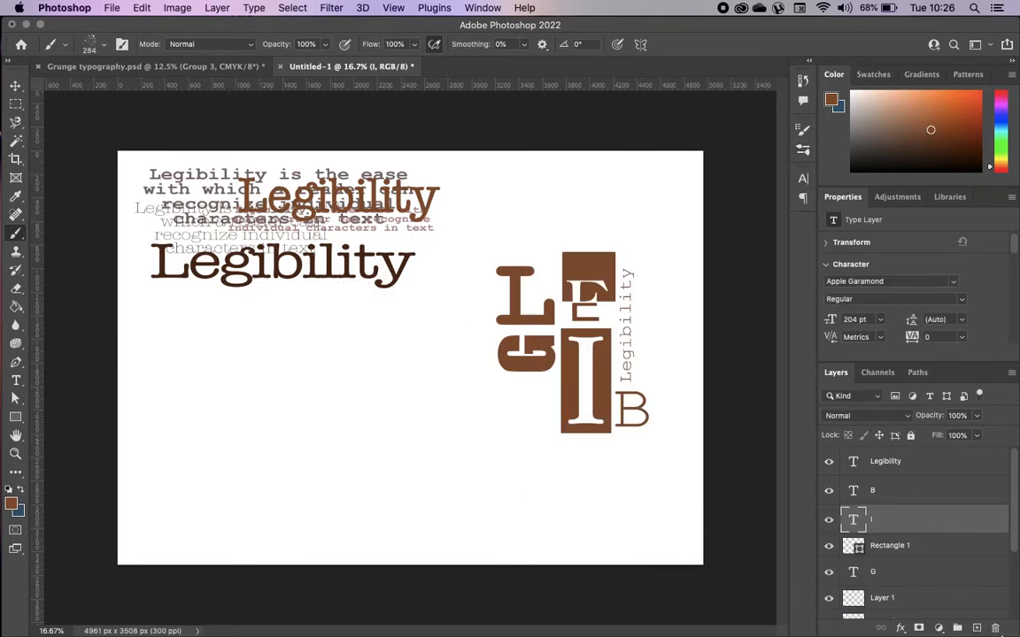
left_click(974, 628)
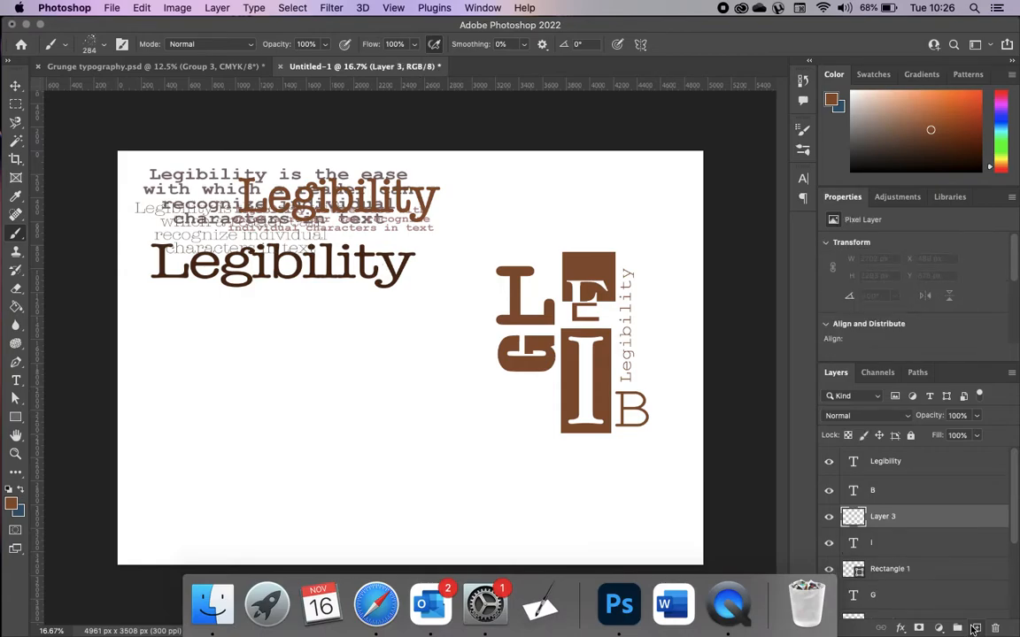
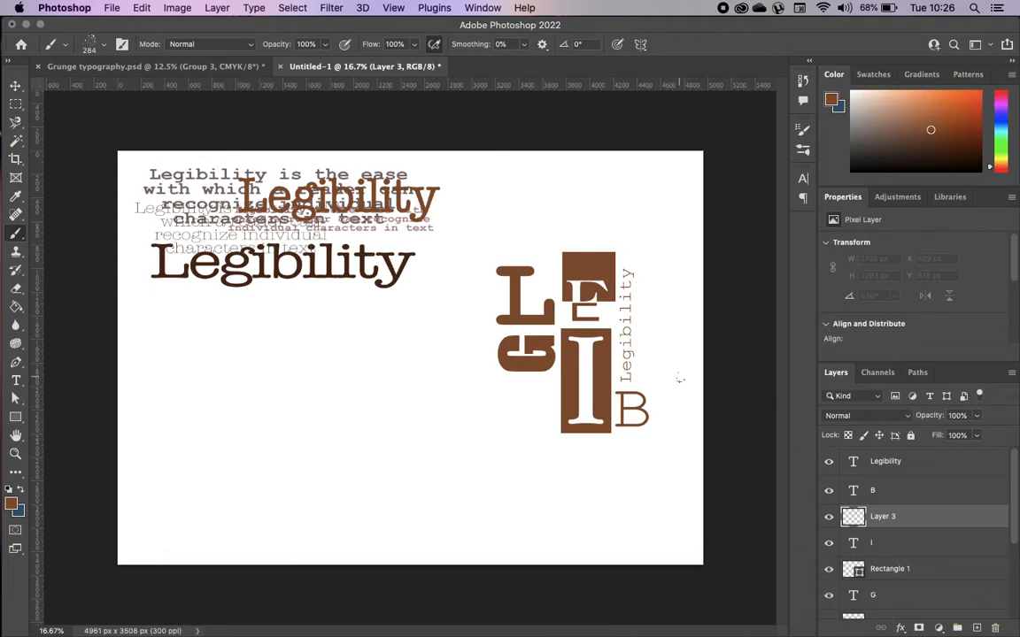
- Try 284 px brown spatter strokes over the white I and discard them, keeping a blank layer above the letter
scroll(679, 378, "up", 3)
scroll(666, 366, "right", 8)
scroll(667, 367, "up", 1)
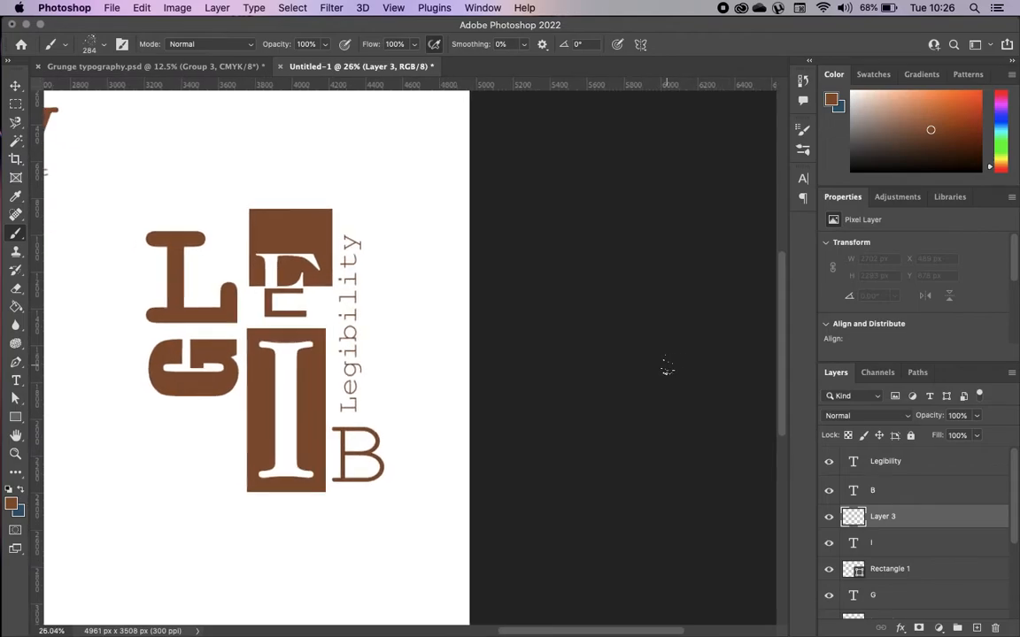
scroll(666, 366, "left", 2)
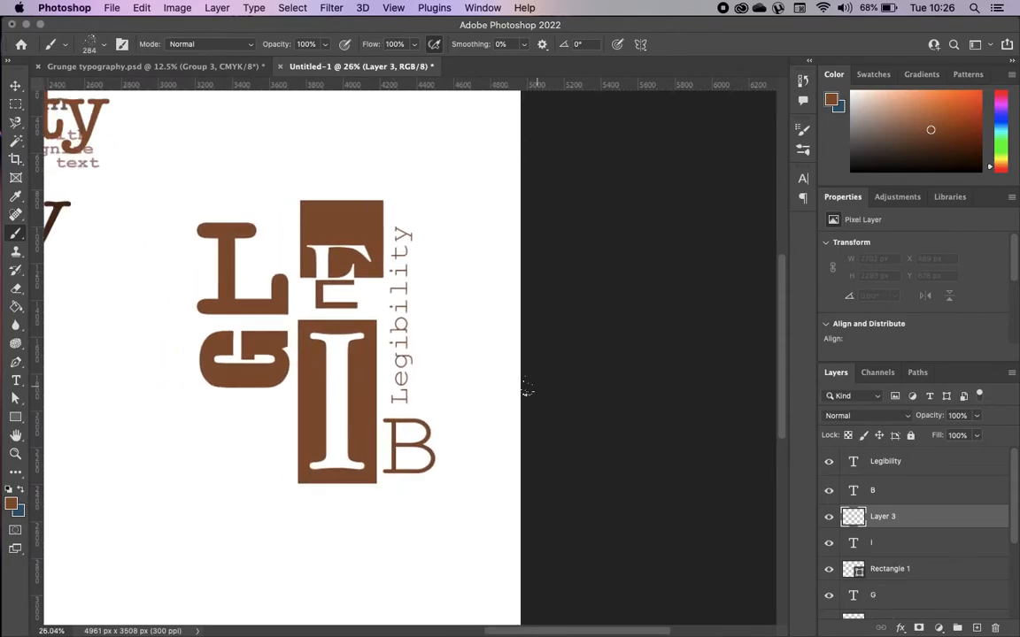
mouse_move(352, 348)
left_mouse_down()
mouse_move(345, 478)
mouse_move(349, 411)
mouse_move(356, 436)
mouse_move(365, 348)
left_mouse_up()
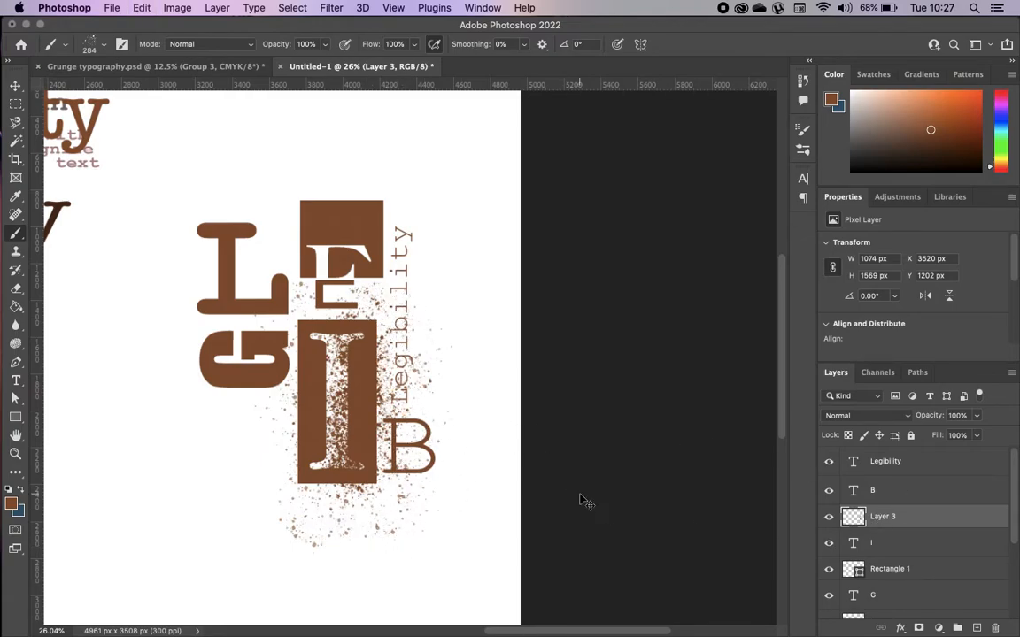
key("Delete")
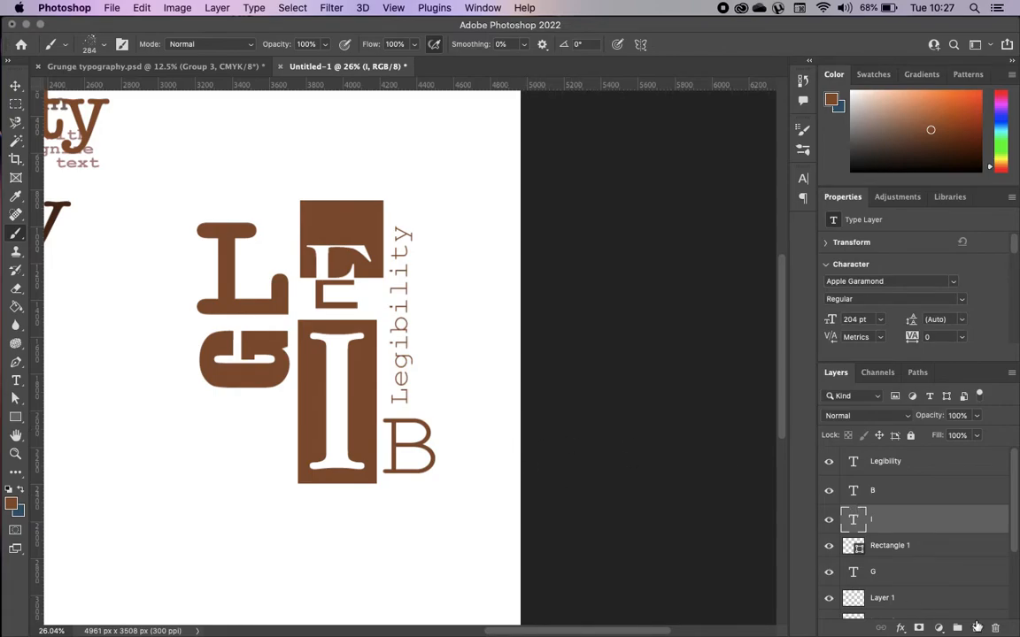
key("ctrl+z")
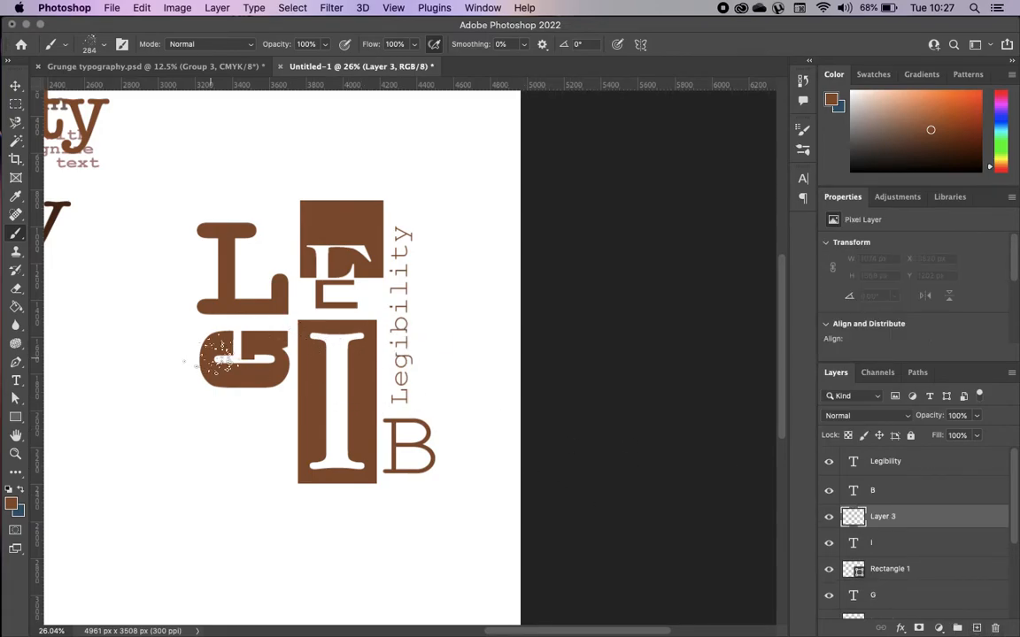
- Marquee-select the brown rectangle around the I, about 423 by 900 px, and nudge the selection up 5 px
left_click(15, 103)
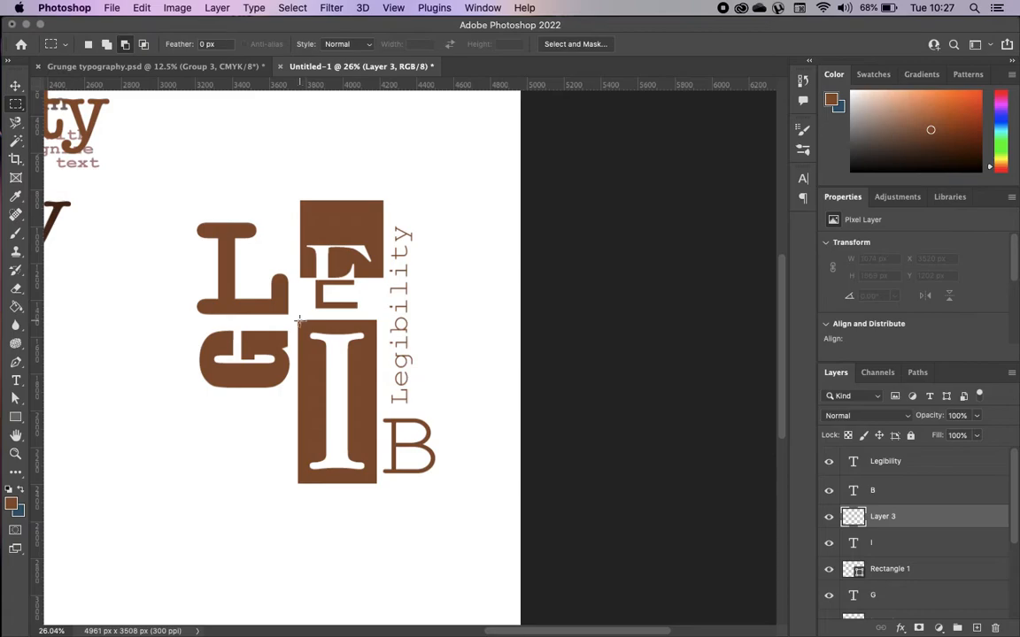
left_click_drag(298, 319, 376, 485)
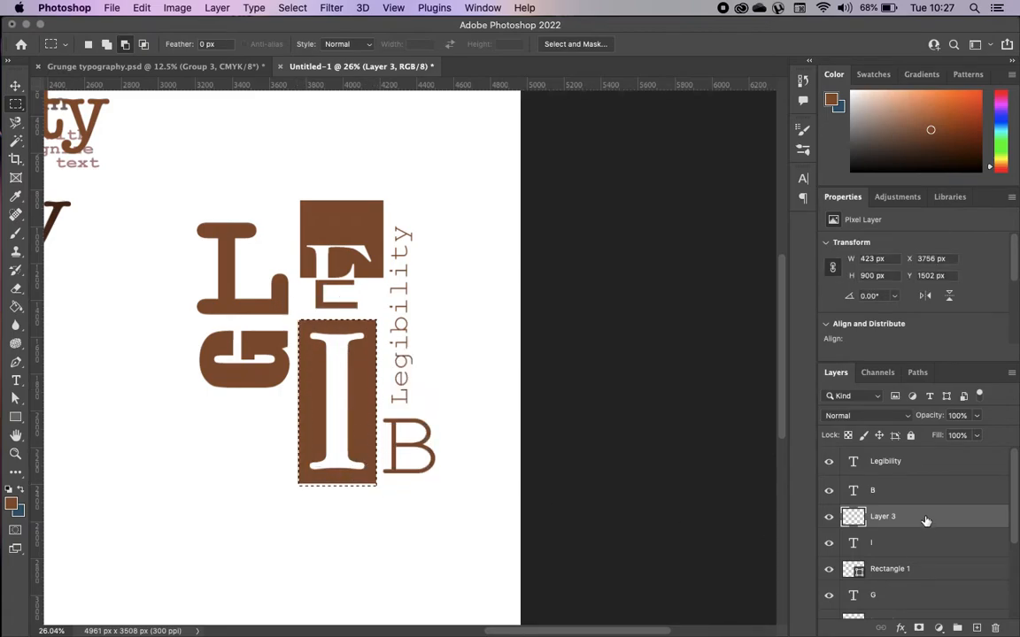
key("Up")
key("Up")
key("Up")
key("Up")
key("Up")
- Paint brown spatter over the white I inside the selection at 284 px, and add finer spatter along its edges at 162 px
left_click(15, 232)
left_click_drag(342, 417, 376, 456)
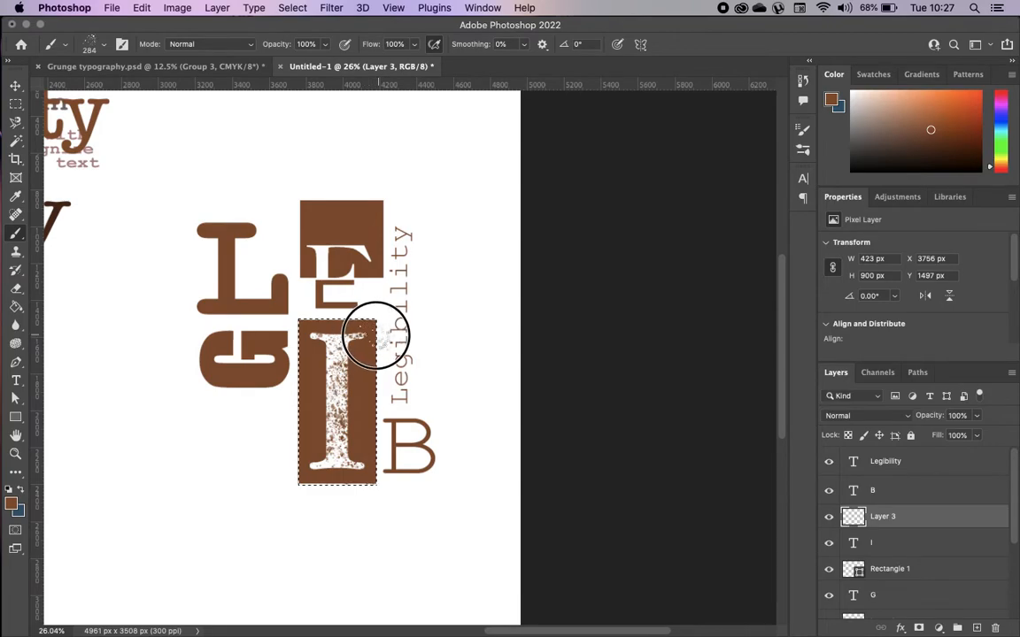
left_click(104, 45)
left_click(139, 86)
left_click(364, 350)
left_click(364, 350)
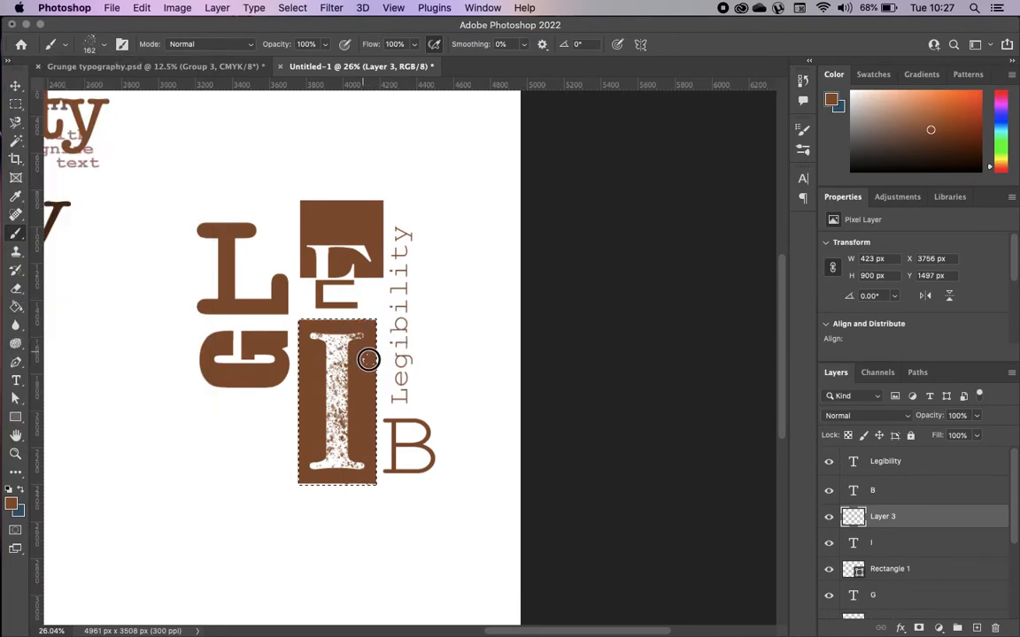
left_click(367, 462)
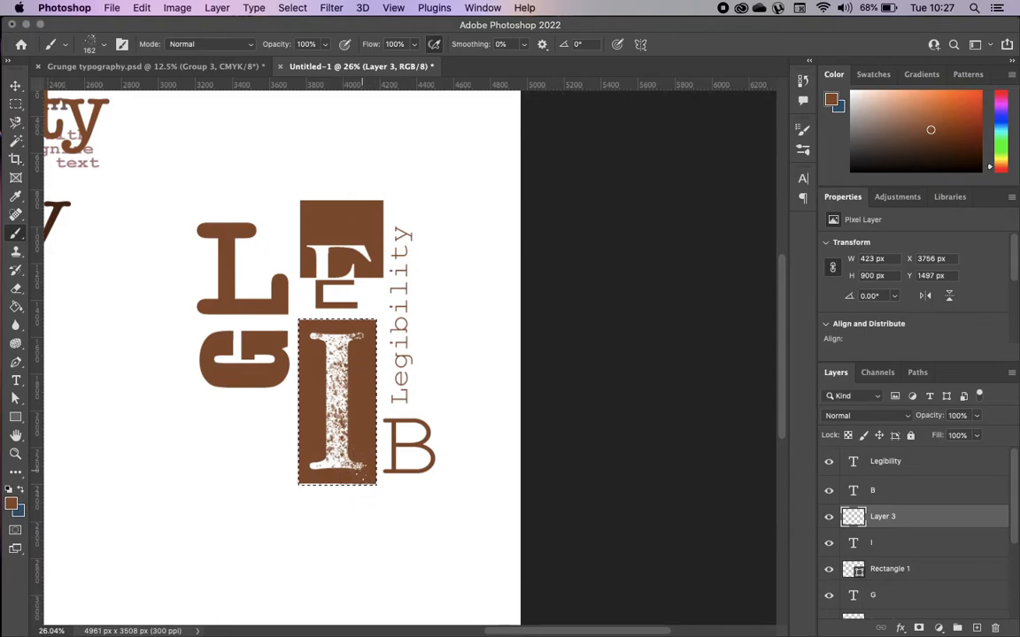
left_click(353, 397)
left_click(352, 367)
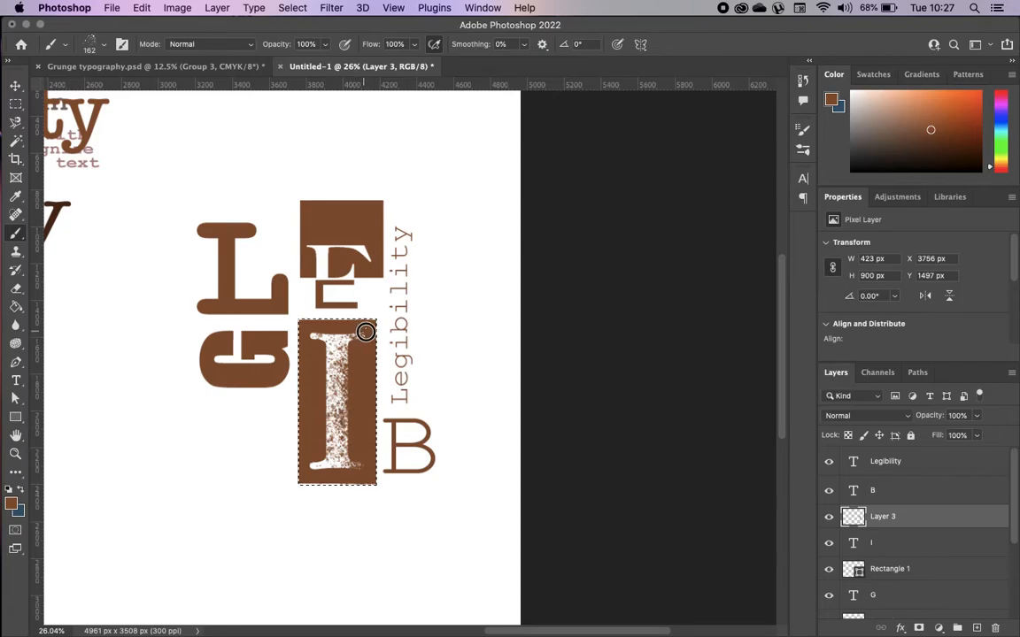
left_click(361, 465)
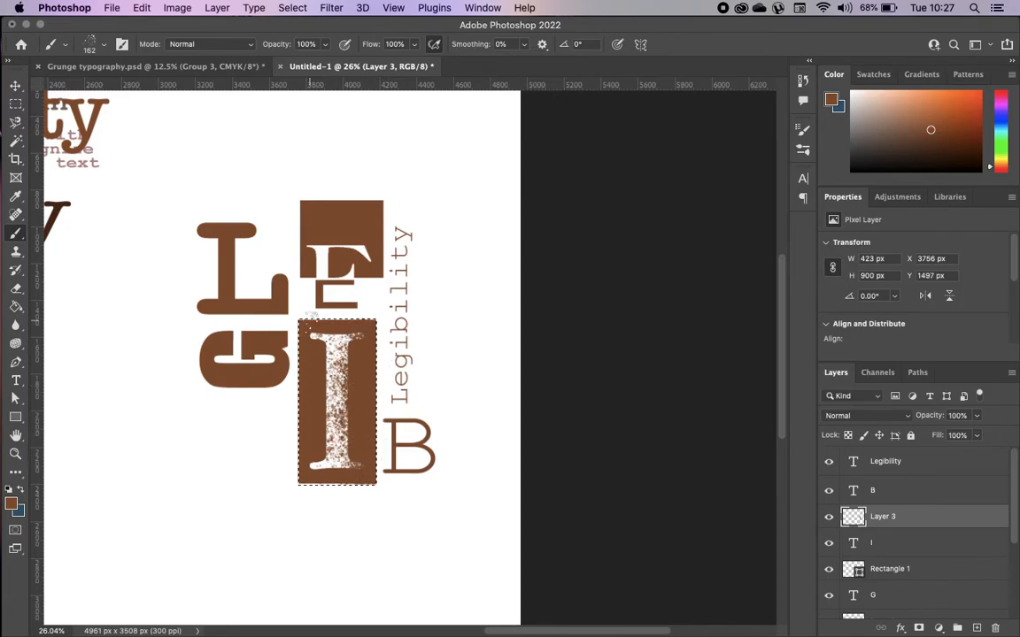
- Deselect the area and scale the I's spatter layer to about 415 by 881 px so it sits inside the brown rectangle
key("super+d")
left_click(15, 86)
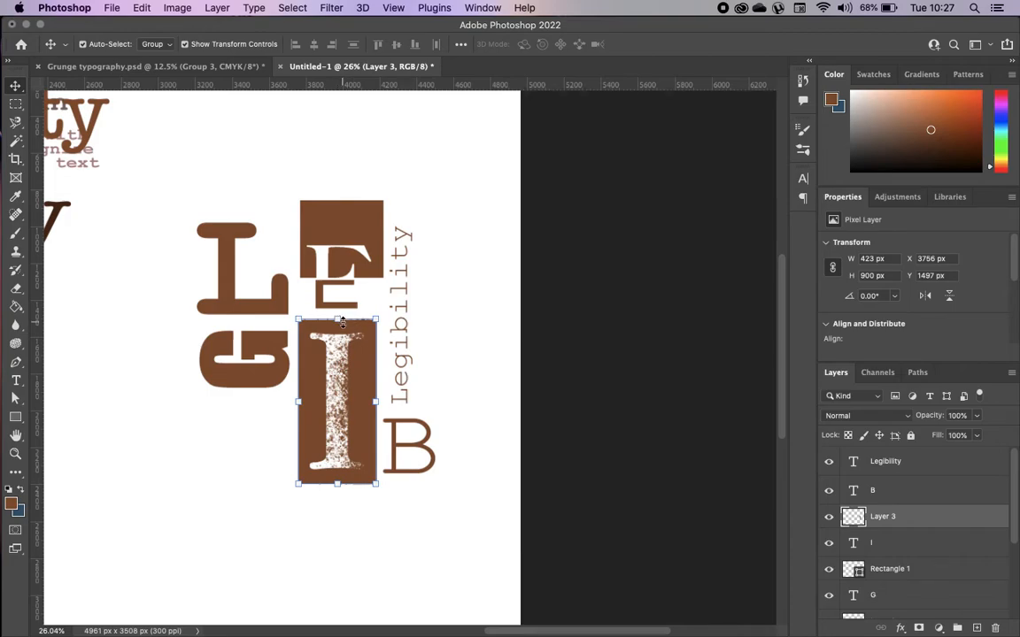
mouse_move(337, 321)
left_mouse_down()
mouse_move(340, 292)
mouse_move(337, 324)
left_mouse_up()
left_click_drag(359, 483, 359, 481)
left_click(585, 512)
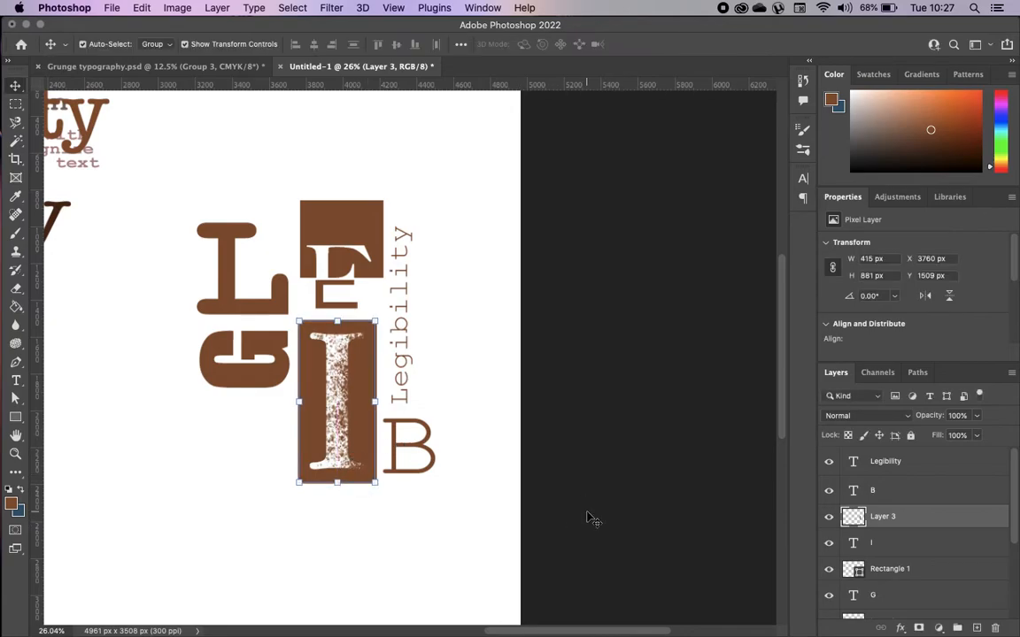
left_click(585, 512)
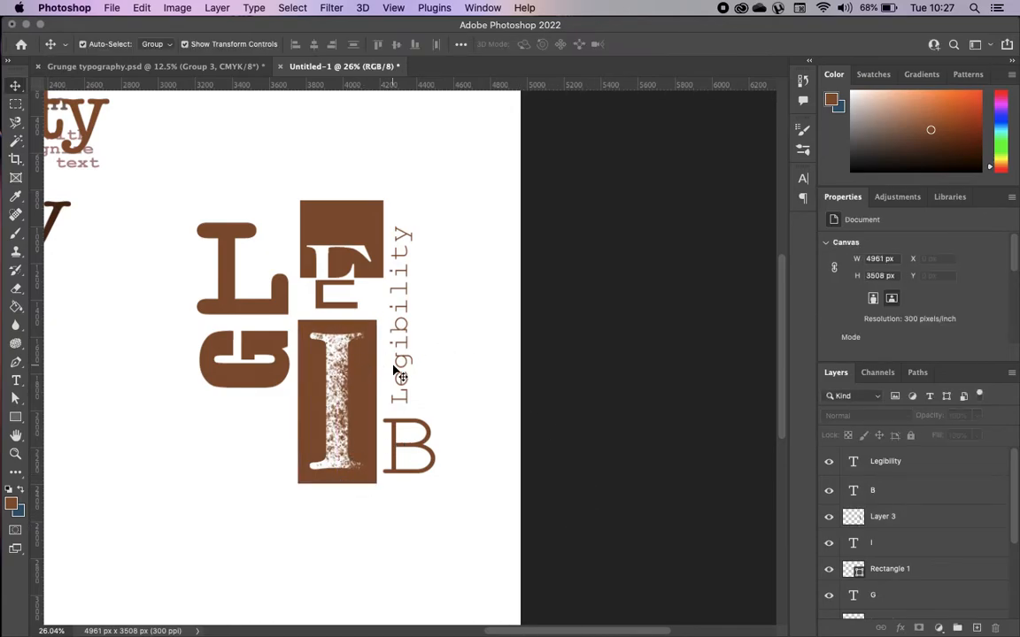
- Add a blank layer above the brown rectangle behind the E and marquee-select that rectangle, about 453 by 421 px
left_click(345, 226)
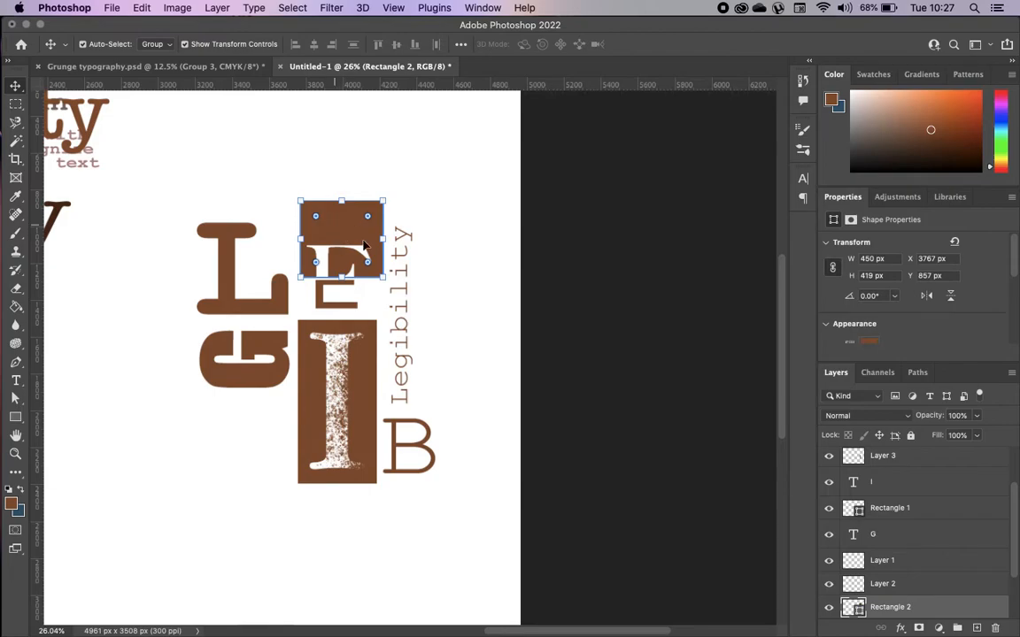
left_click(15, 103)
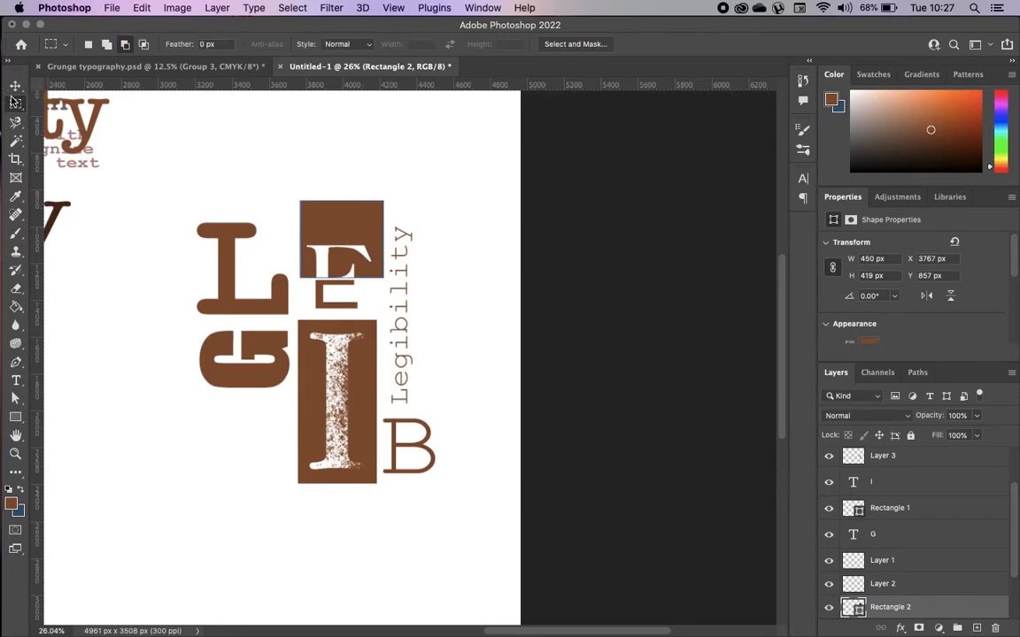
left_click(976, 628)
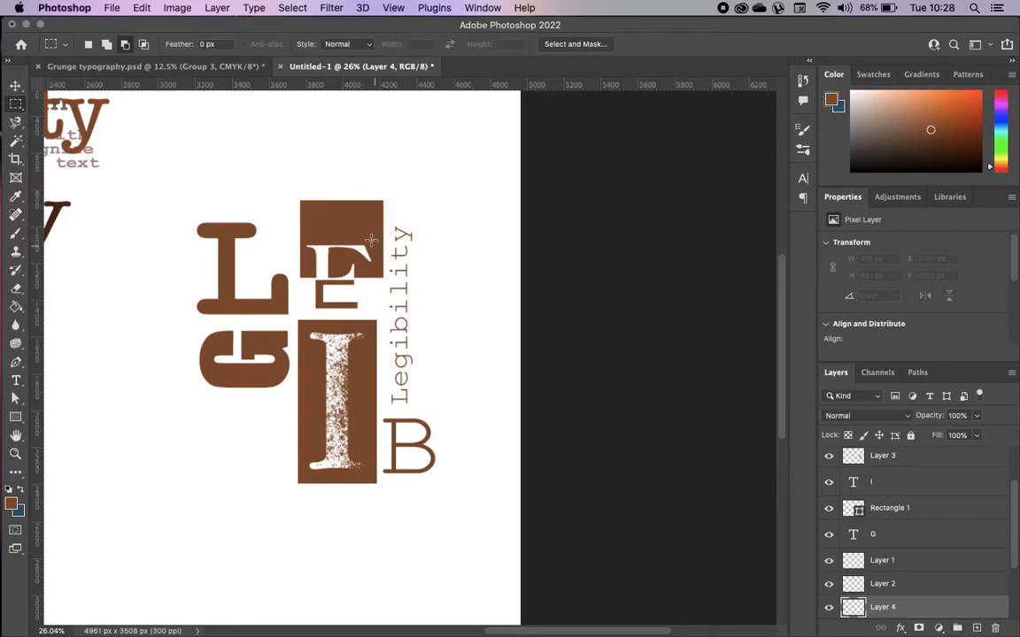
left_click(299, 200)
left_click_drag(299, 200, 383, 277)
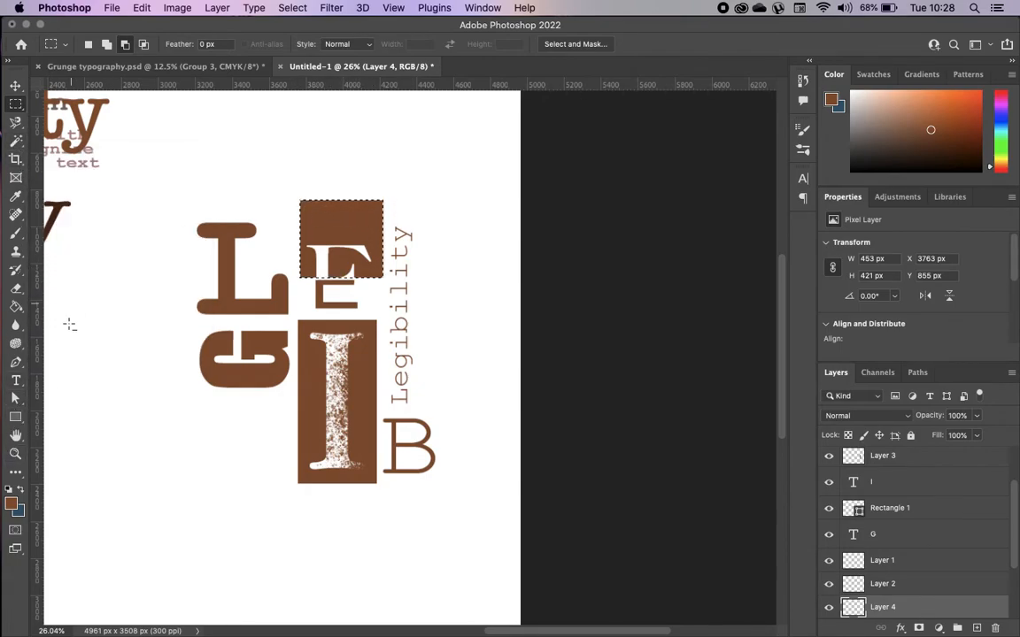
- Set the foreground colour to white, spatter the upper part of the selected rectangle at 162 px, and deselect
left_click(16, 237)
left_click_drag(871, 100, 818, 78)
mouse_move(318, 196)
left_mouse_down()
mouse_move(331, 195)
mouse_move(278, 184)
mouse_move(405, 200)
mouse_move(276, 180)
left_mouse_up()
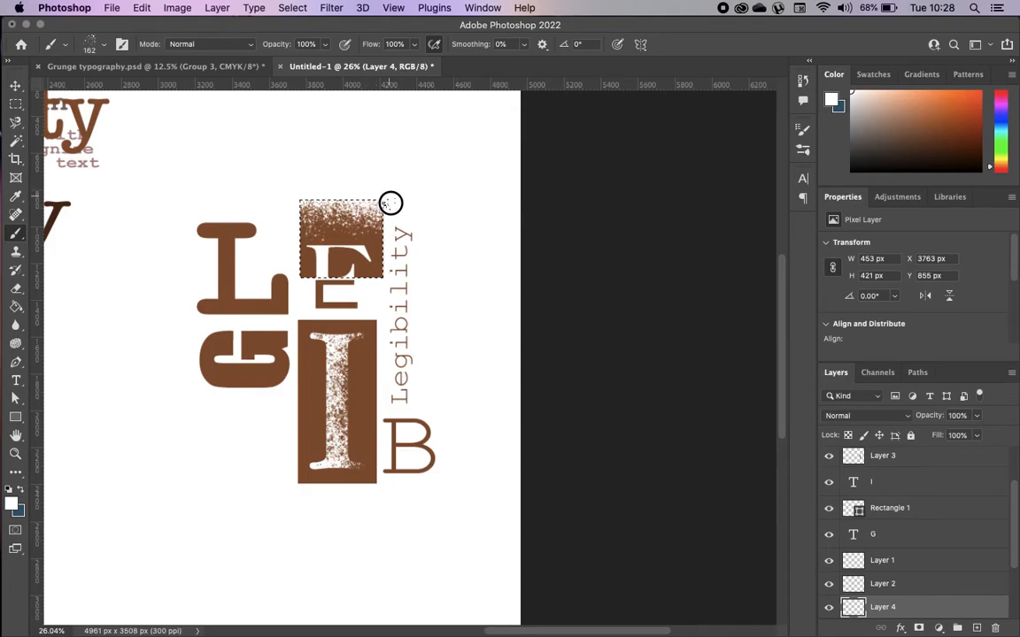
left_click(15, 85)
key("super+d")
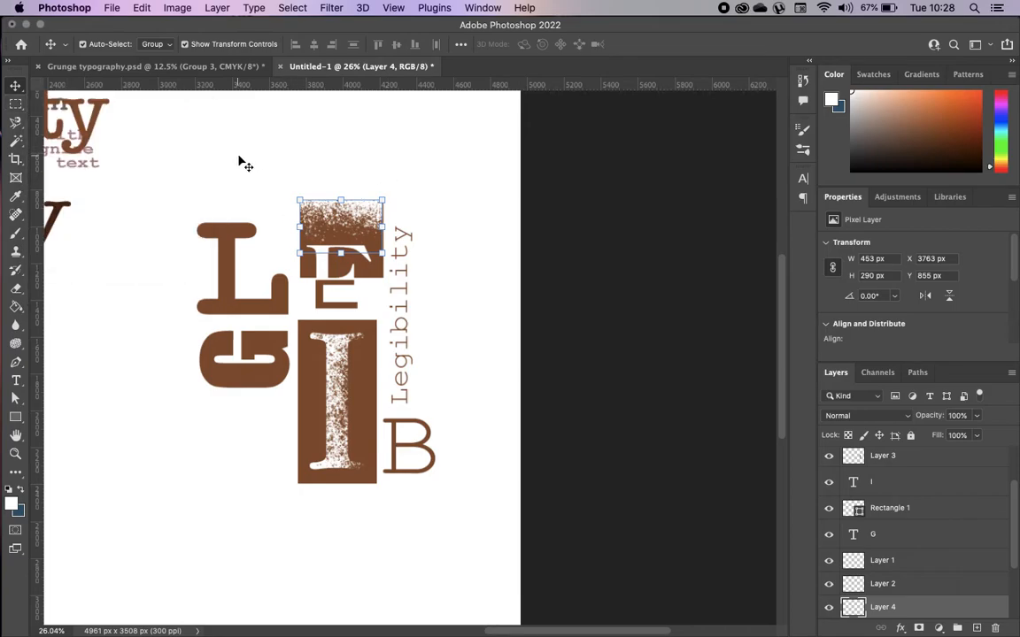
- Enlarge the white spatter layer to about 474 by 302 px so it covers the rectangle's top and side edges
left_click(534, 250)
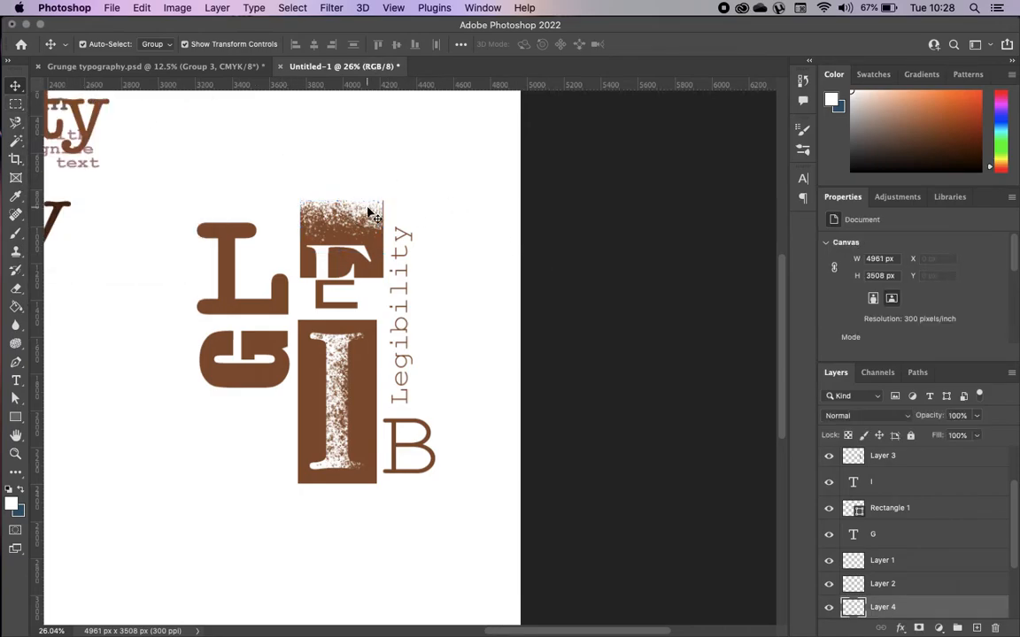
left_click(371, 211)
left_click_drag(384, 227, 335, 219)
left_click(532, 228)
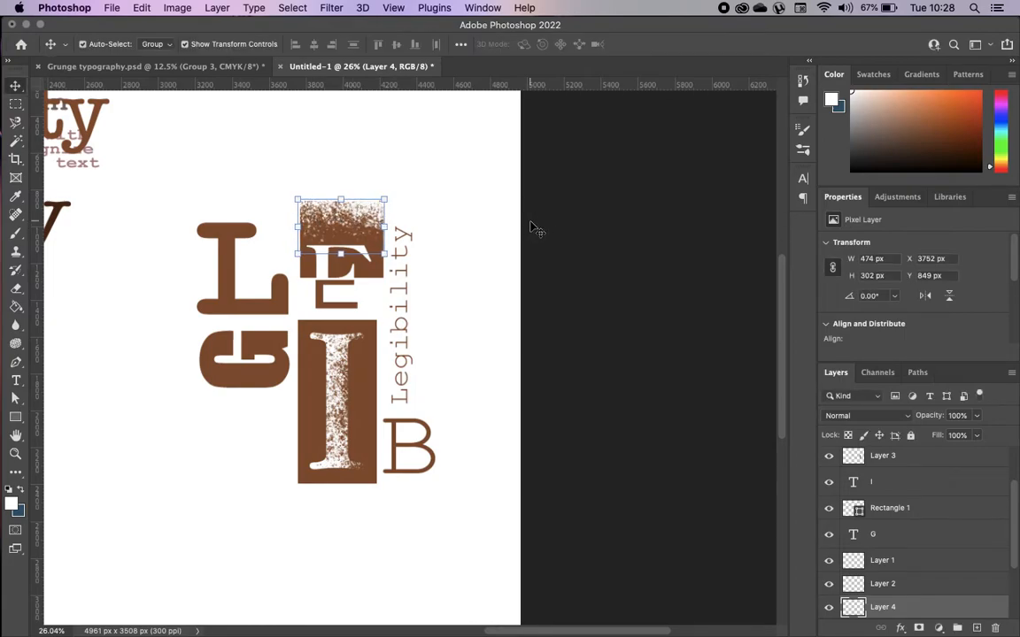
left_click(498, 162)
- Group the white spatter layer with the brown rectangle behind the E
scroll(550, 322, "down", 3)
scroll(550, 323, "up", 3)
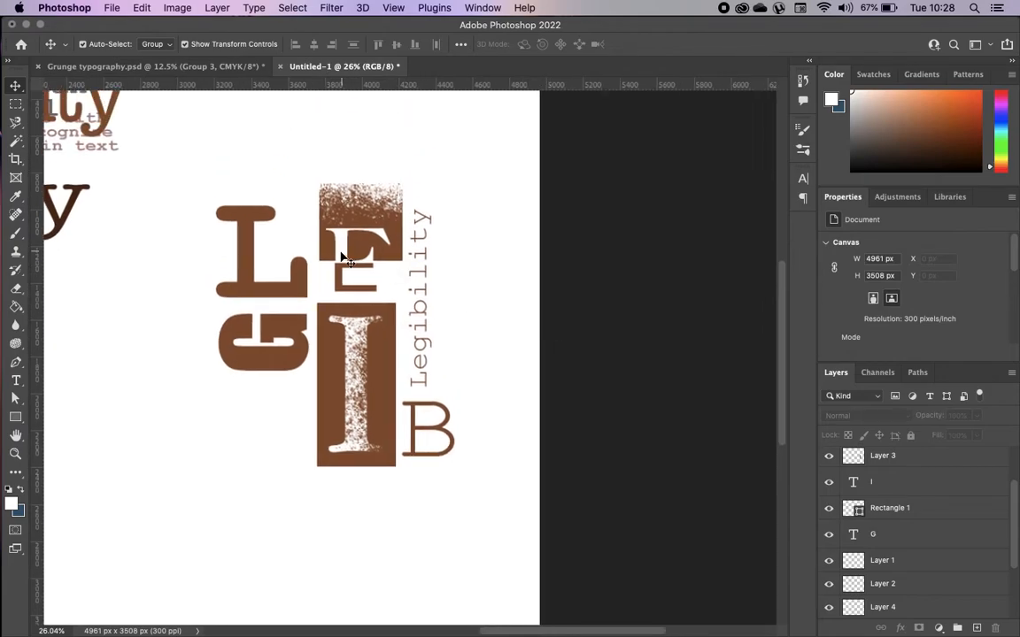
left_click(330, 249)
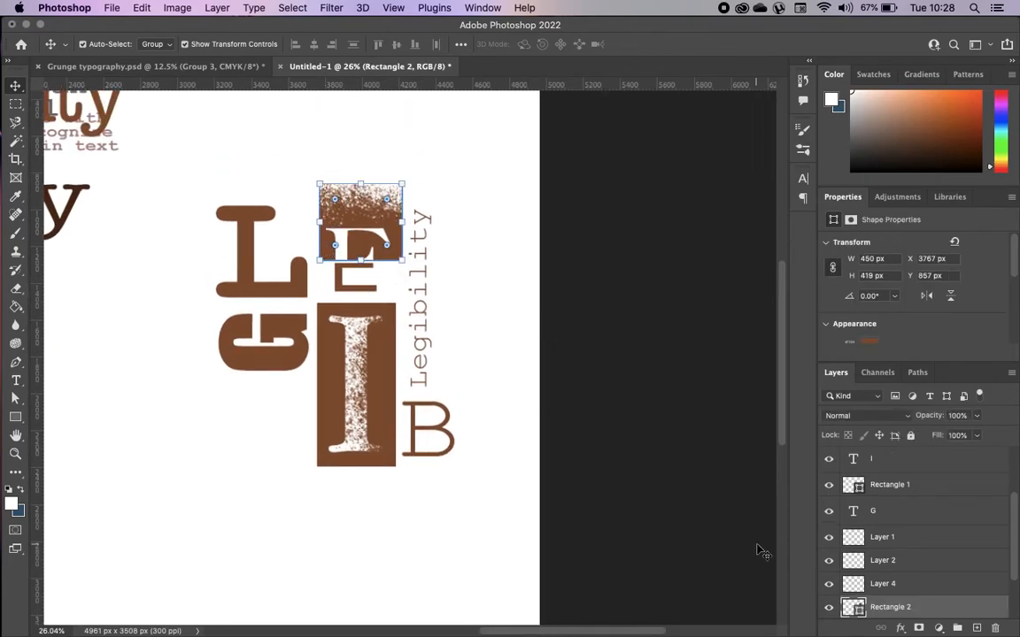
left_click(884, 583)
scroll(894, 580, "down", 1)
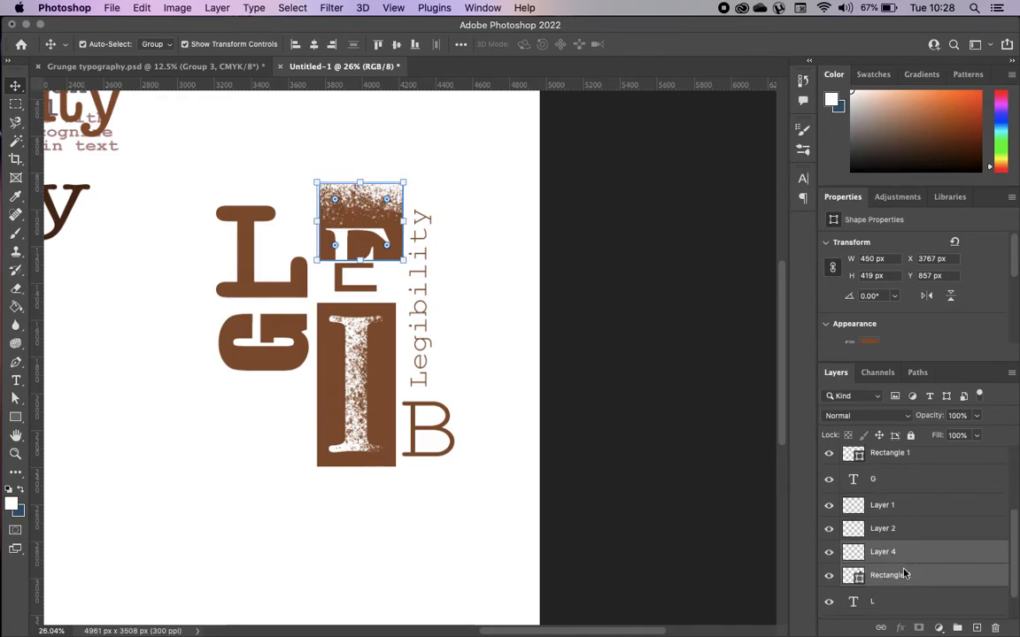
right_click(902, 578)
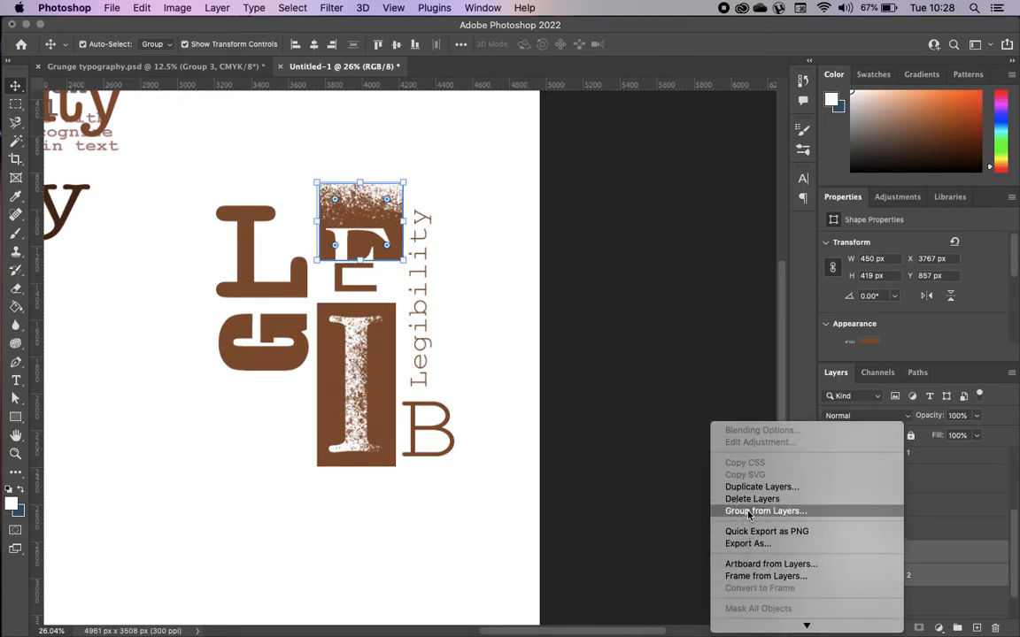
left_click(872, 508)
left_click(618, 308)
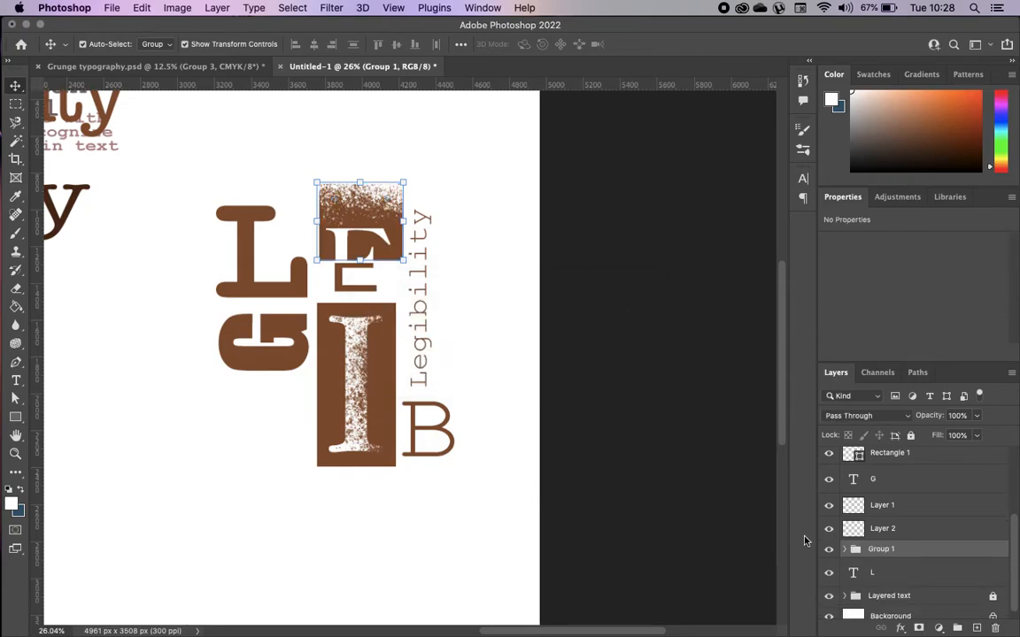
- Group the brown spatter layer, the I letter and the brown rectangle behind it
left_click(361, 370)
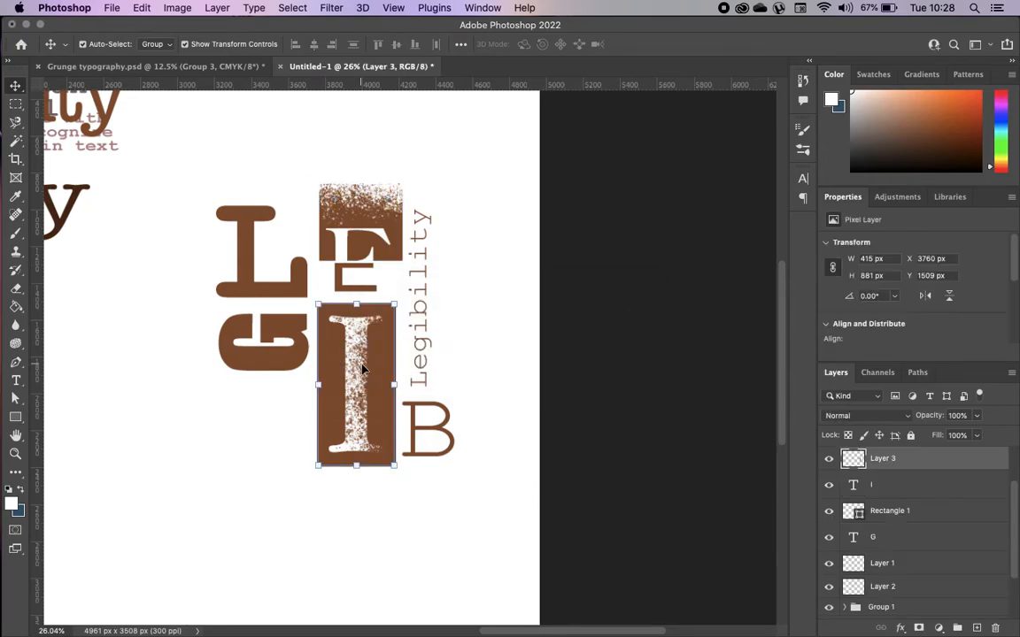
left_click(830, 460)
left_click(829, 459)
left_click(828, 513)
left_click(828, 513)
left_click(890, 510, "shift")
right_click(897, 512)
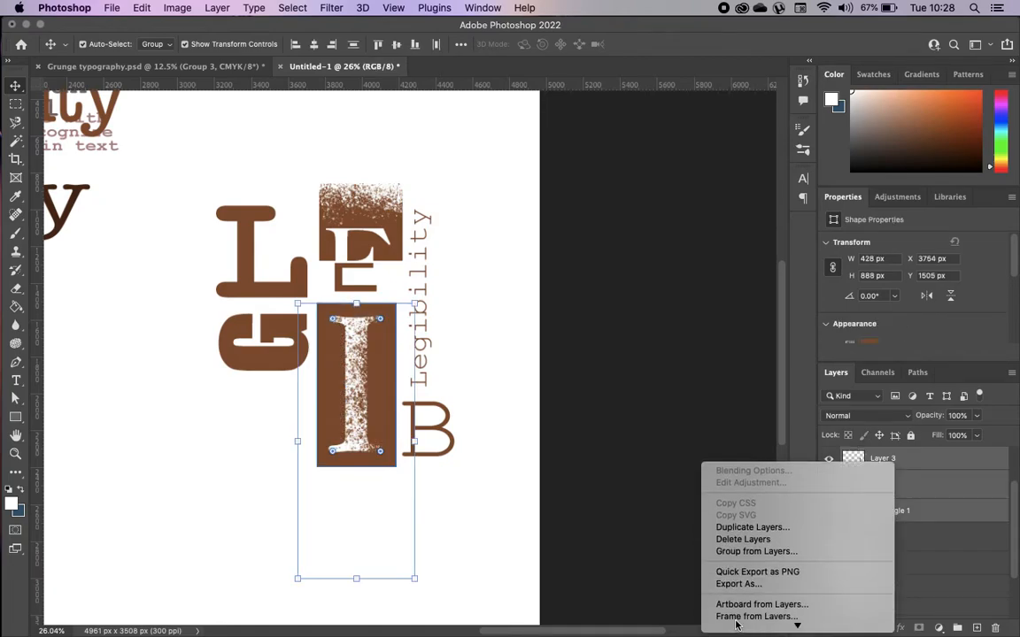
left_click(752, 485)
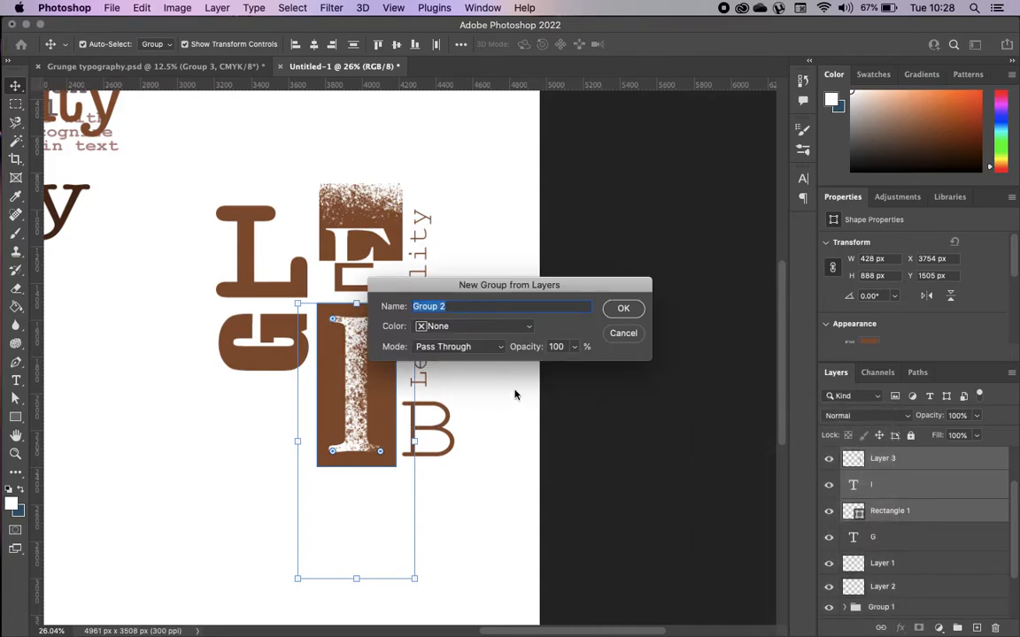
left_click(624, 309)
left_click(578, 434)
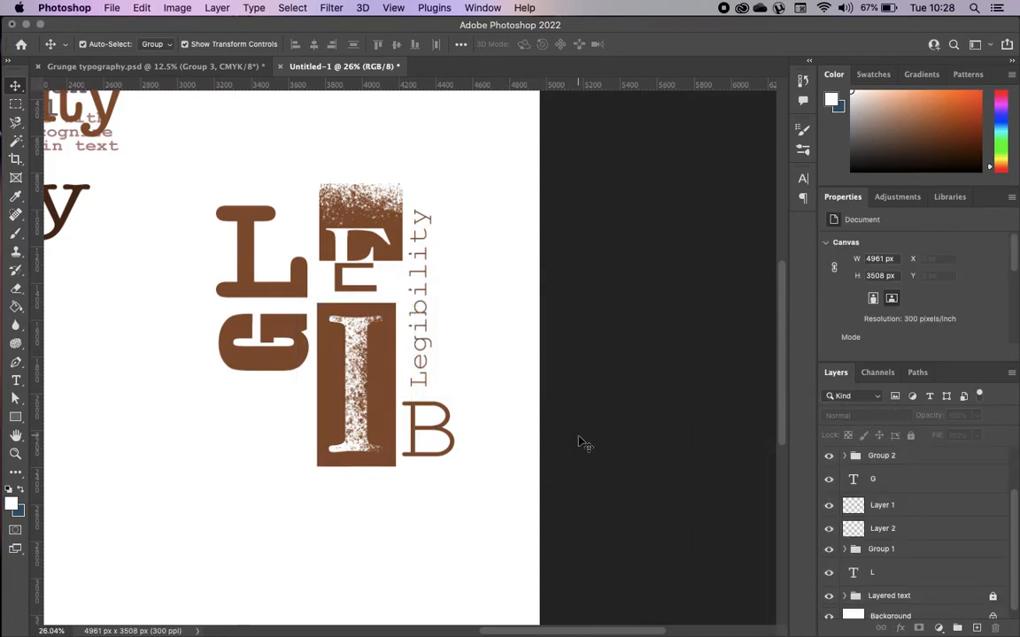
scroll(580, 443, "down", 1)
scroll(583, 442, "down", 3)
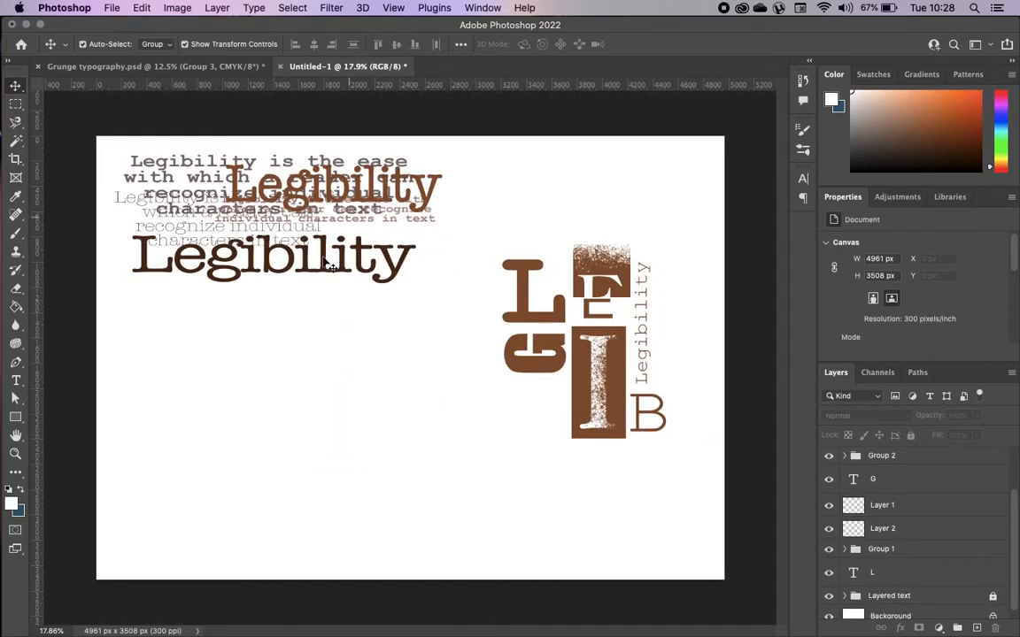
left_click(546, 372)
left_click(469, 370)
left_click(519, 364)
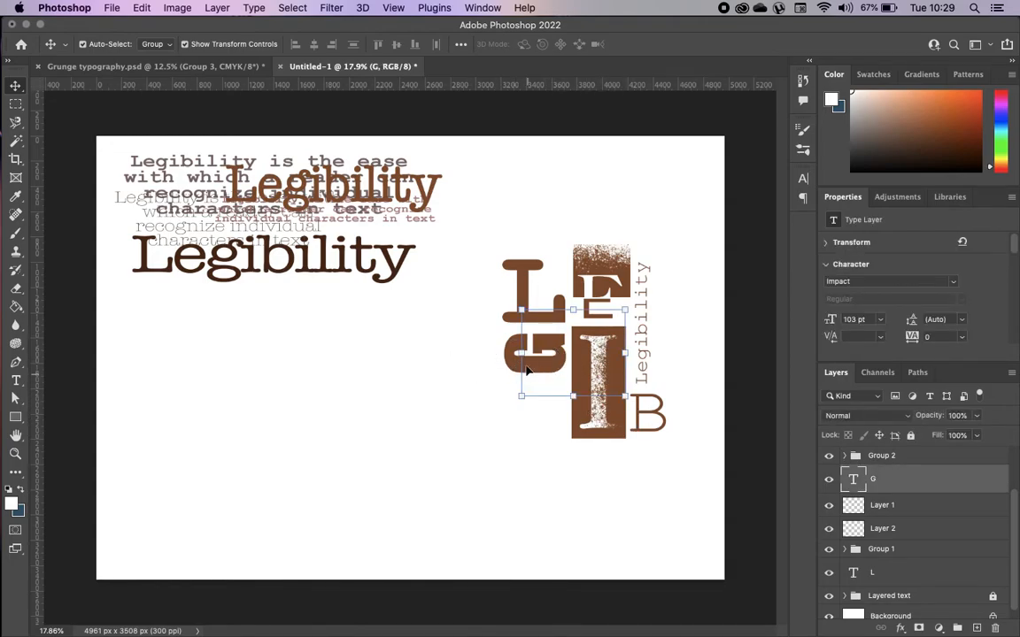
left_click(523, 283)
left_click(492, 392)
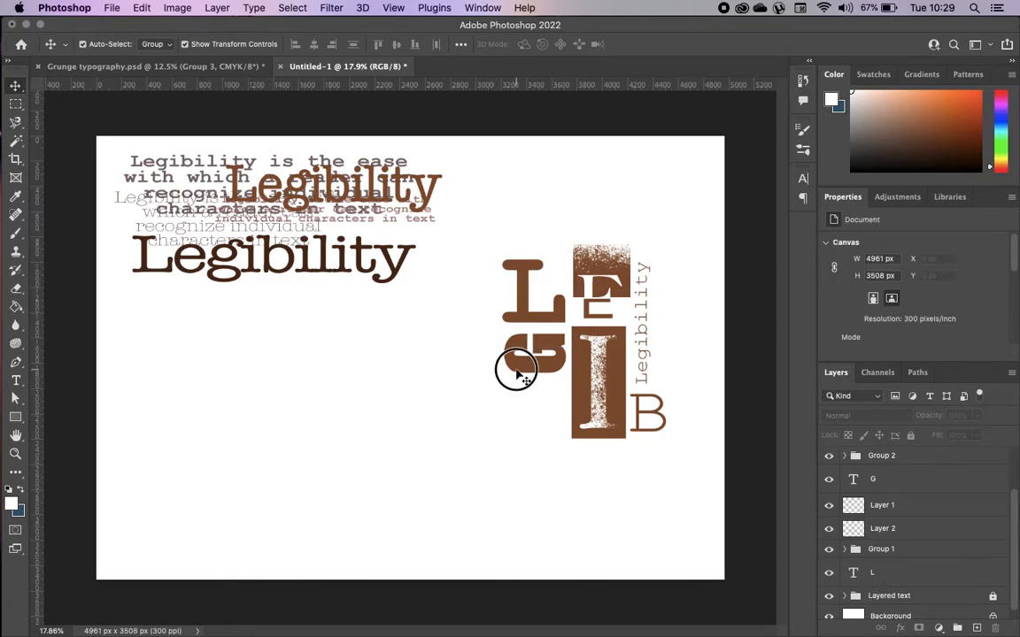
- Add a new layer above the G and spatter white over the letter's lower edge with the 162 px spatter brush
left_click(516, 369)
left_click(977, 628)
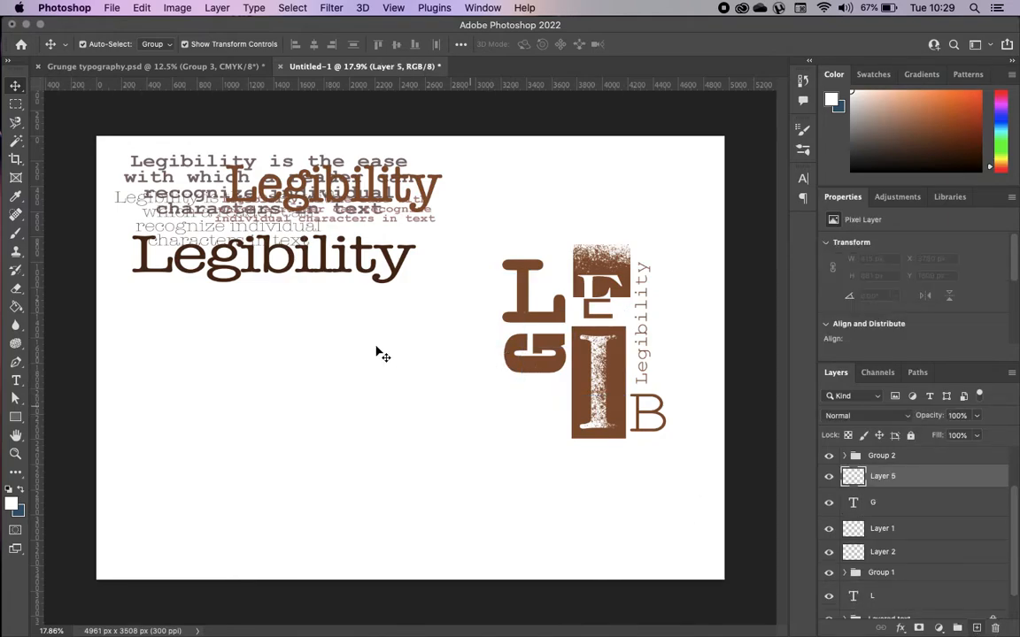
left_click(9, 249)
left_click(12, 233)
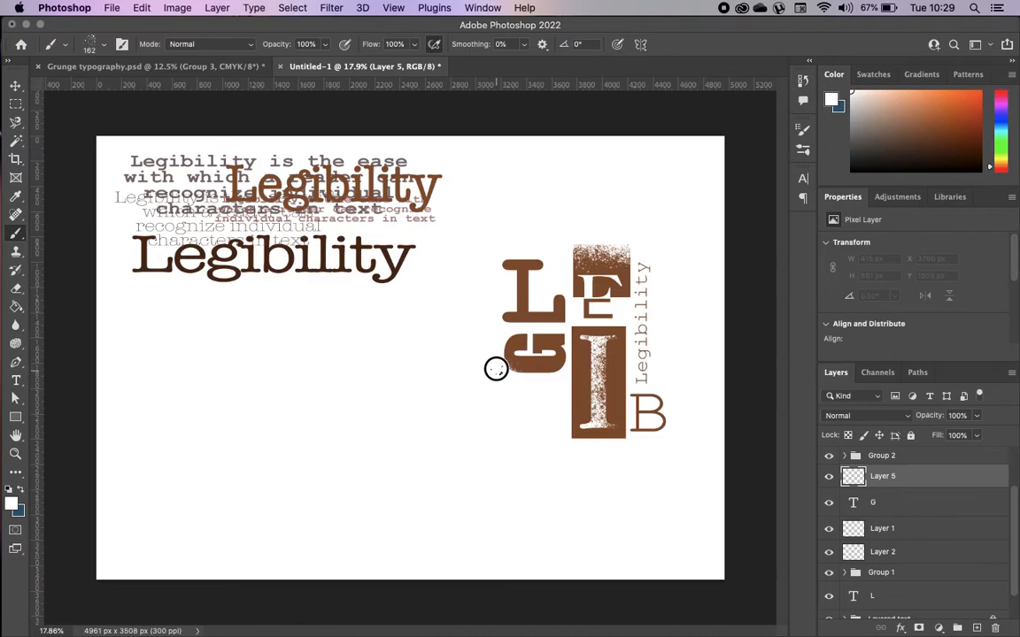
mouse_move(523, 383)
left_mouse_down()
mouse_move(550, 380)
mouse_move(507, 379)
left_mouse_up()
left_click(15, 104)
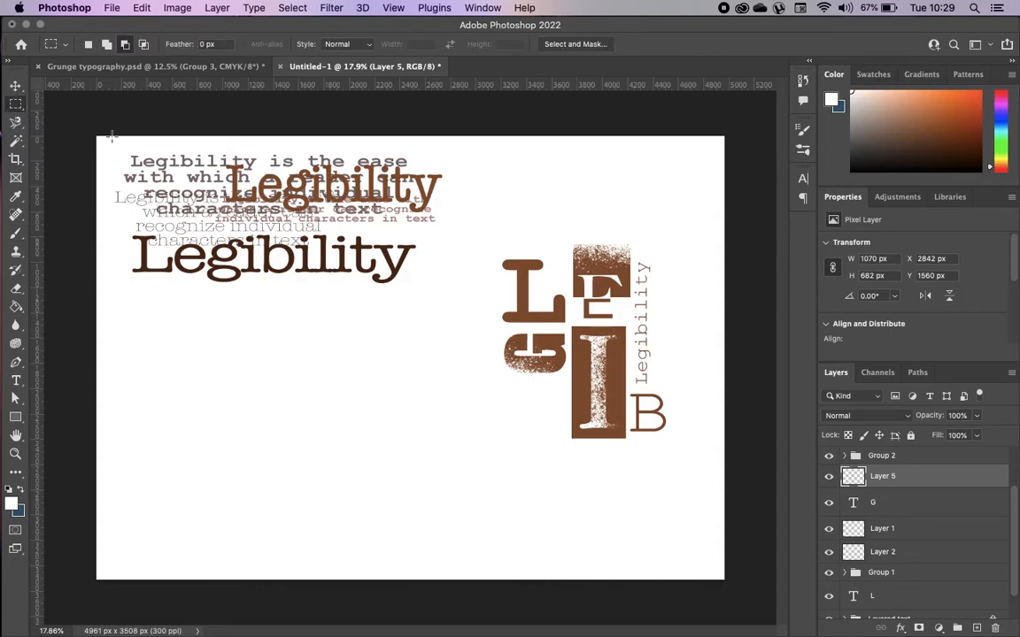
left_click_drag(486, 327, 570, 390)
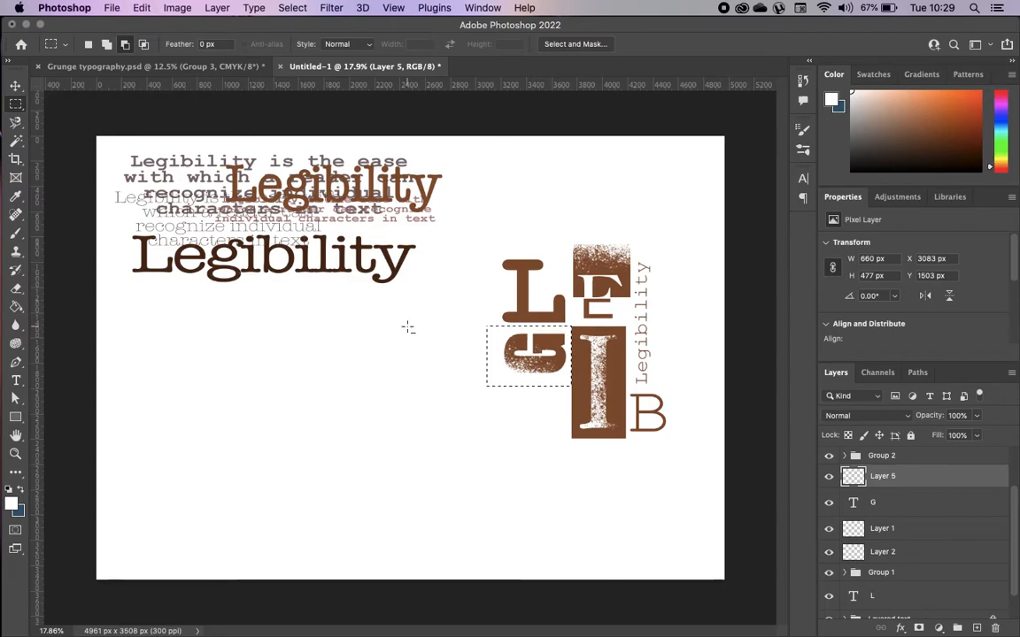
left_click(25, 147)
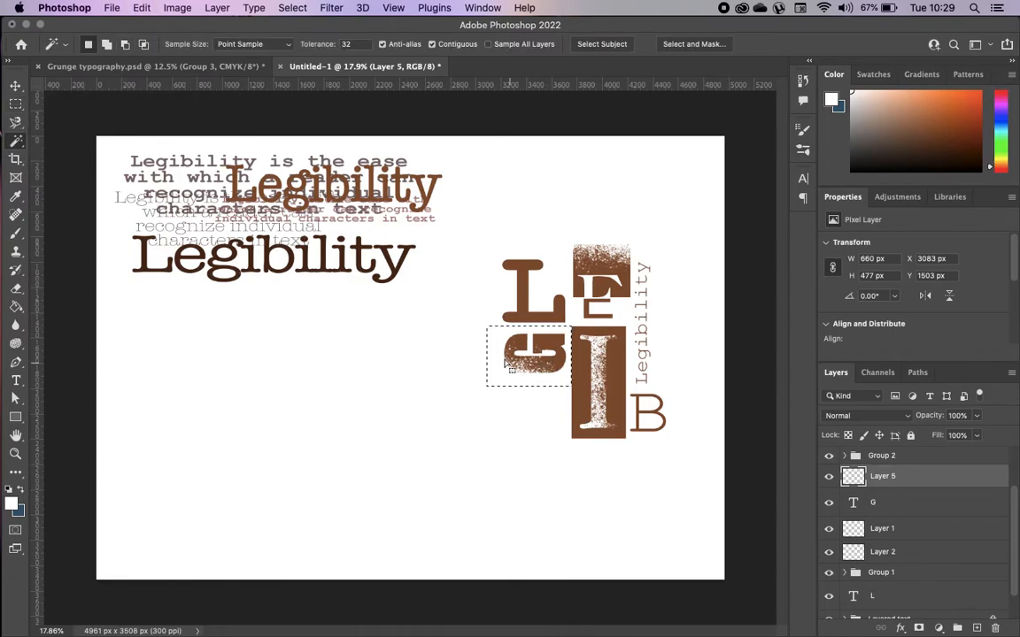
key("b")
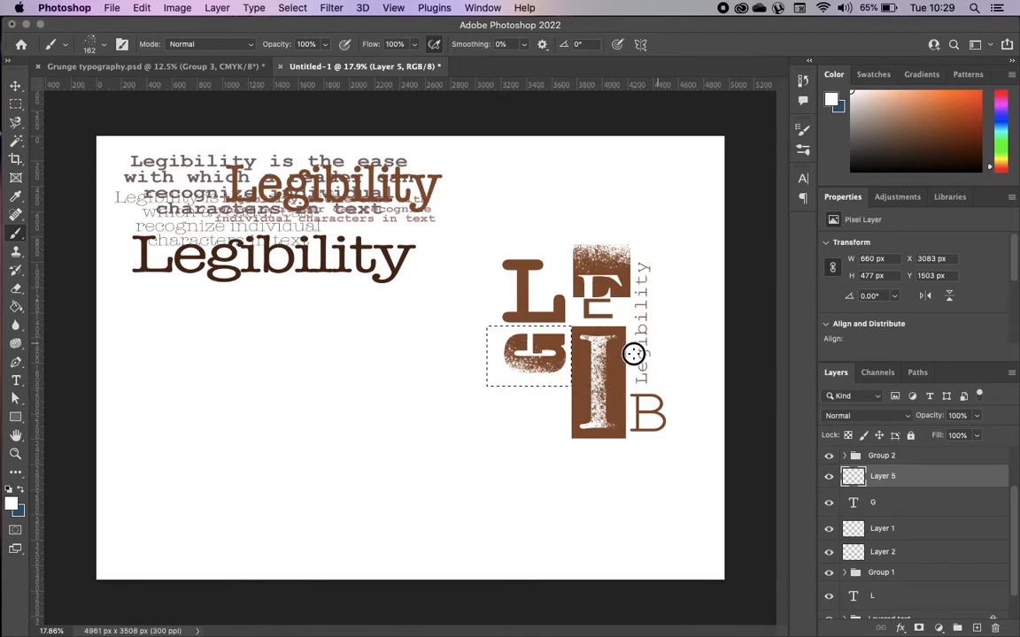
left_click(15, 86)
left_click(467, 503)
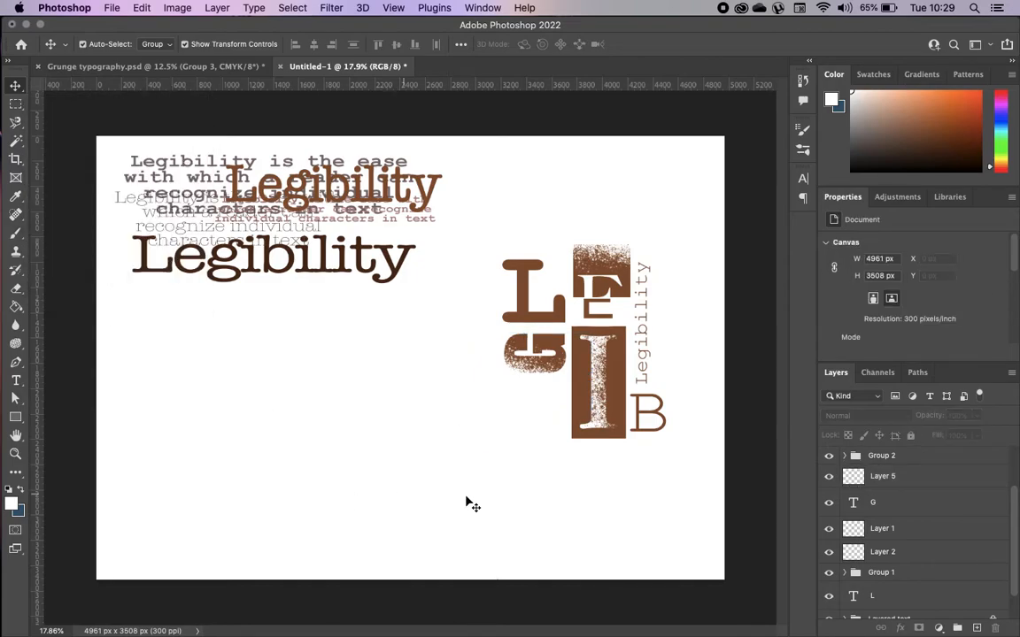
- Check the reference design, and put all the separate letters and the small vertical text into one group
left_click(111, 66)
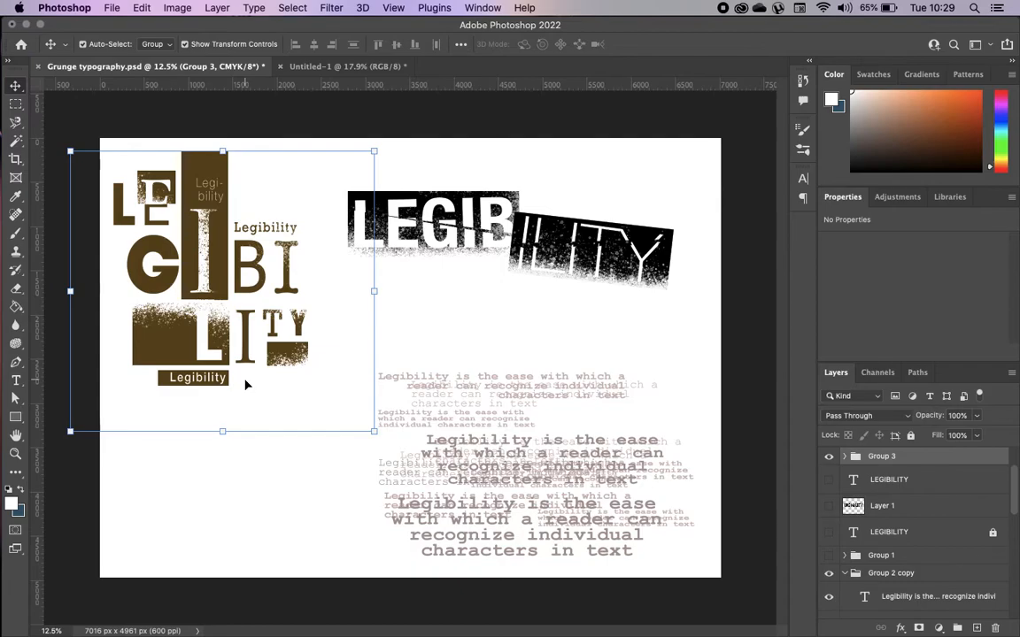
left_click(337, 67)
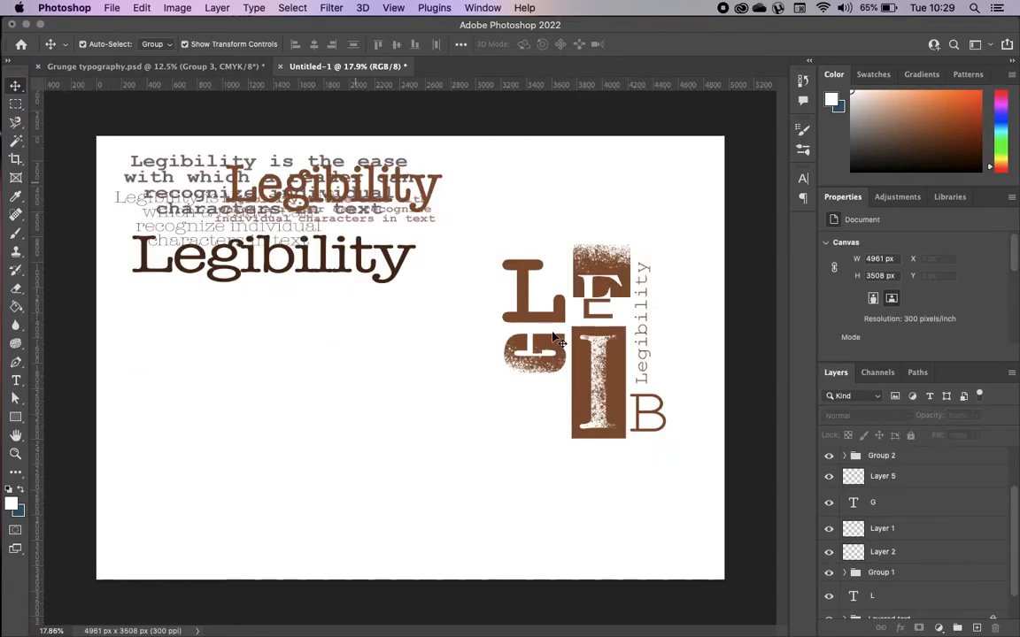
left_click_drag(455, 171, 696, 466)
scroll(921, 546, "down", 2)
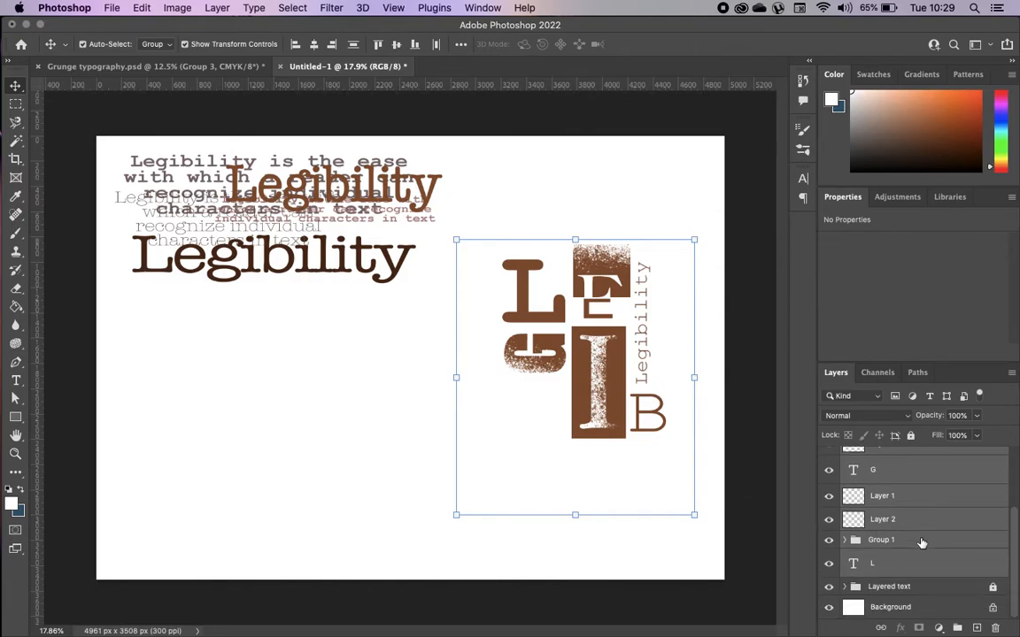
left_click(957, 628)
left_click(844, 457)
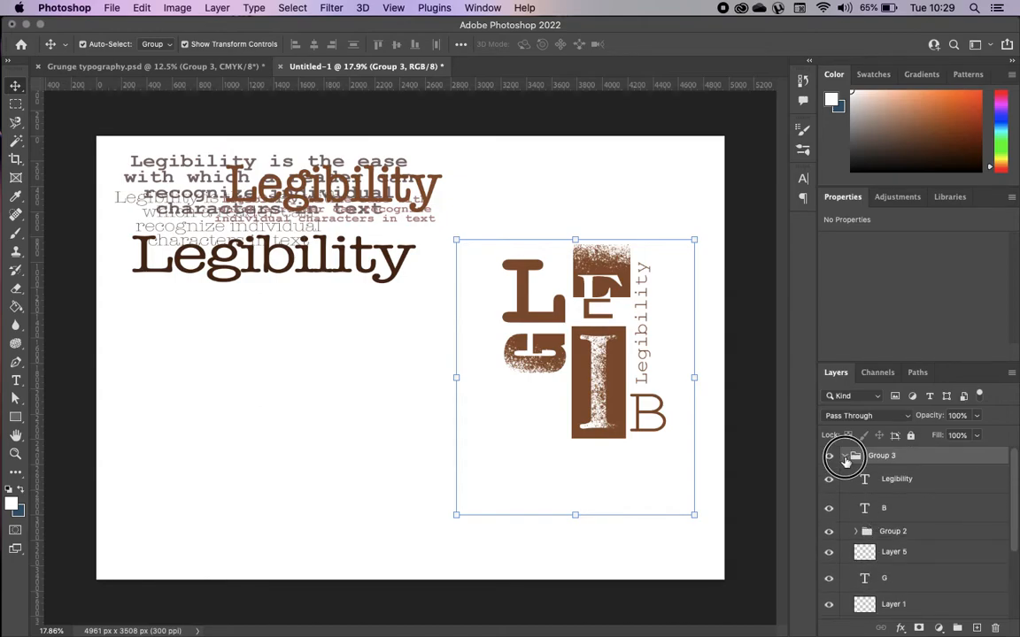
left_click(845, 457)
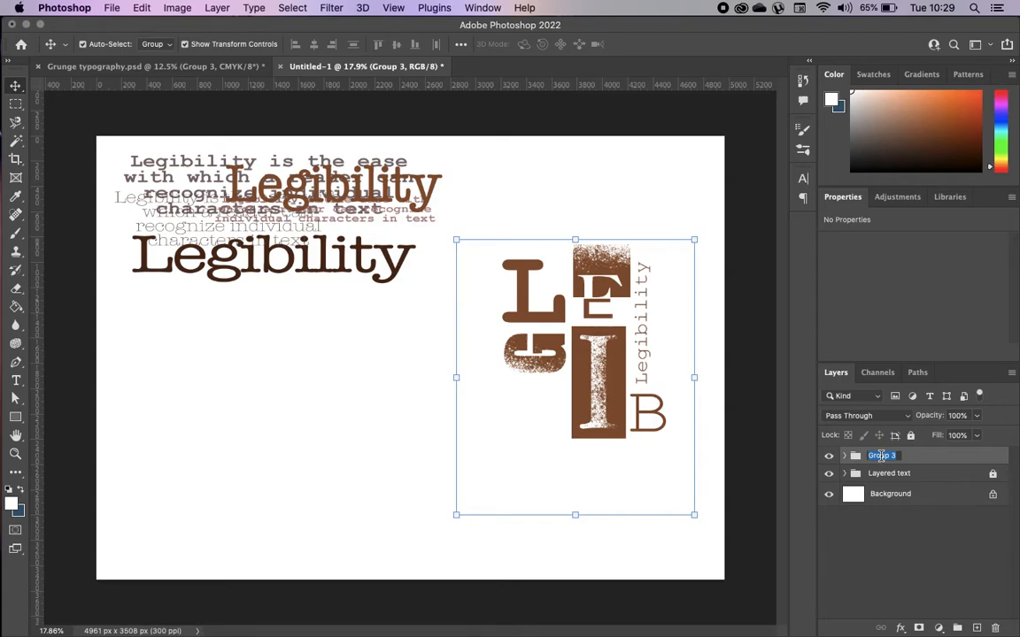
- Rename the new group Mishmash text and move the letter composition up the canvas, level with the layered text
type("Mishmash text")
key("Return")
left_click_drag(613, 403, 608, 335)
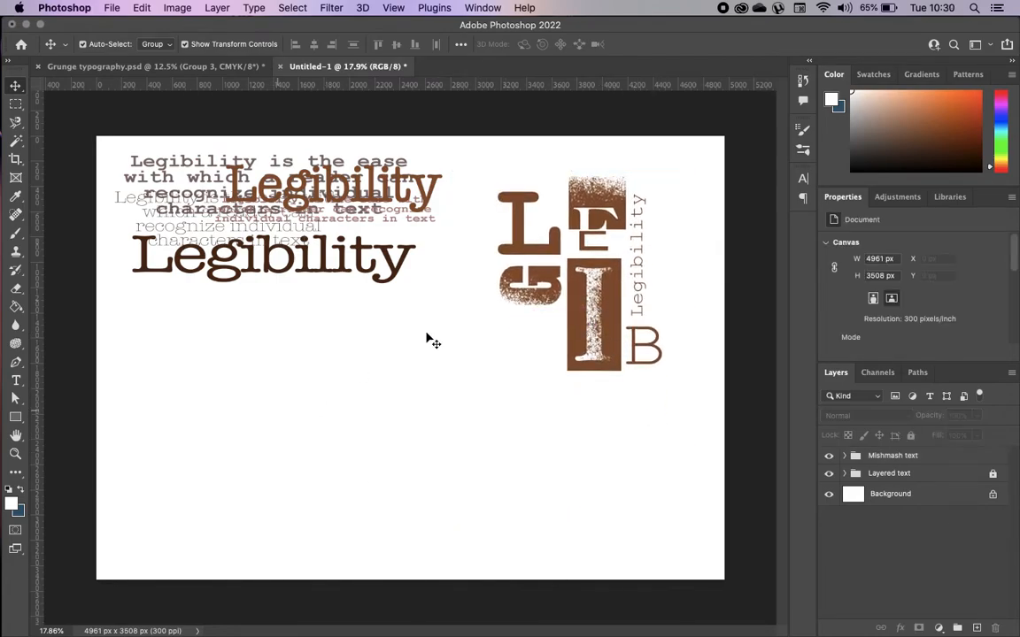
left_click(169, 46)
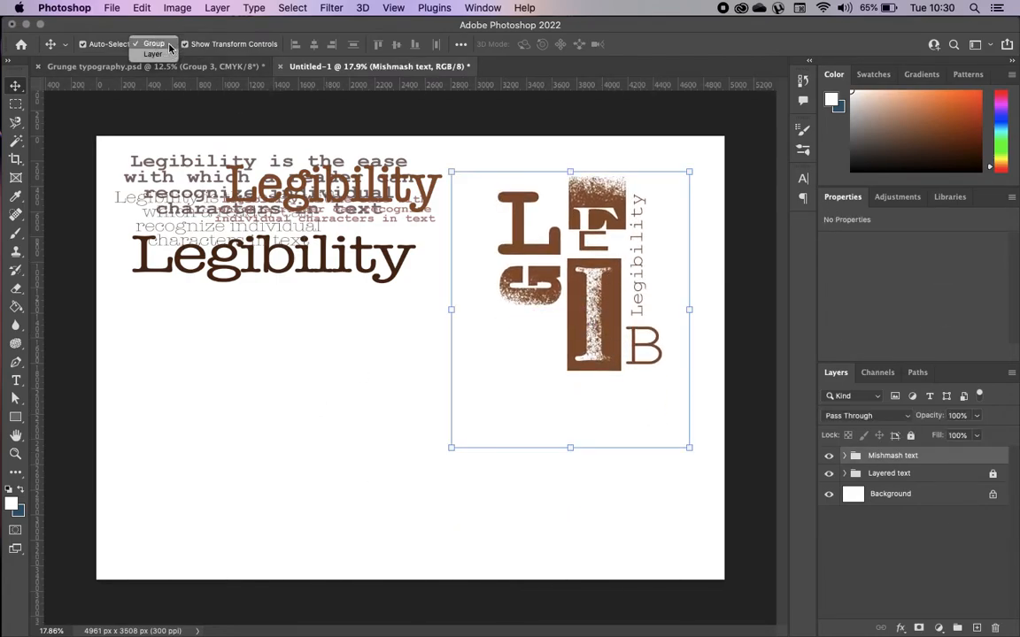
left_click(169, 47)
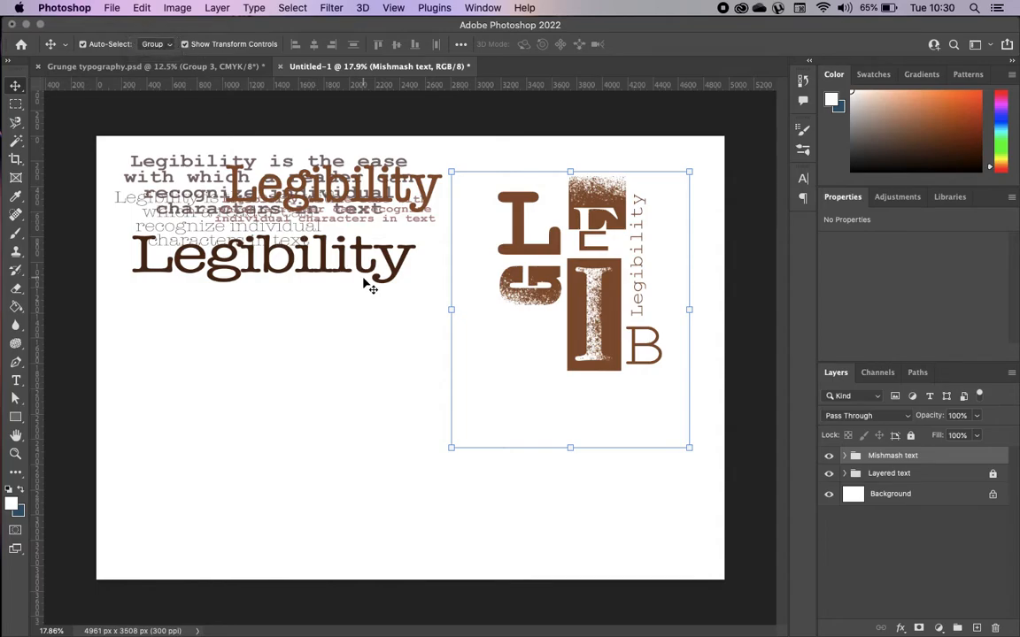
key("super+t")
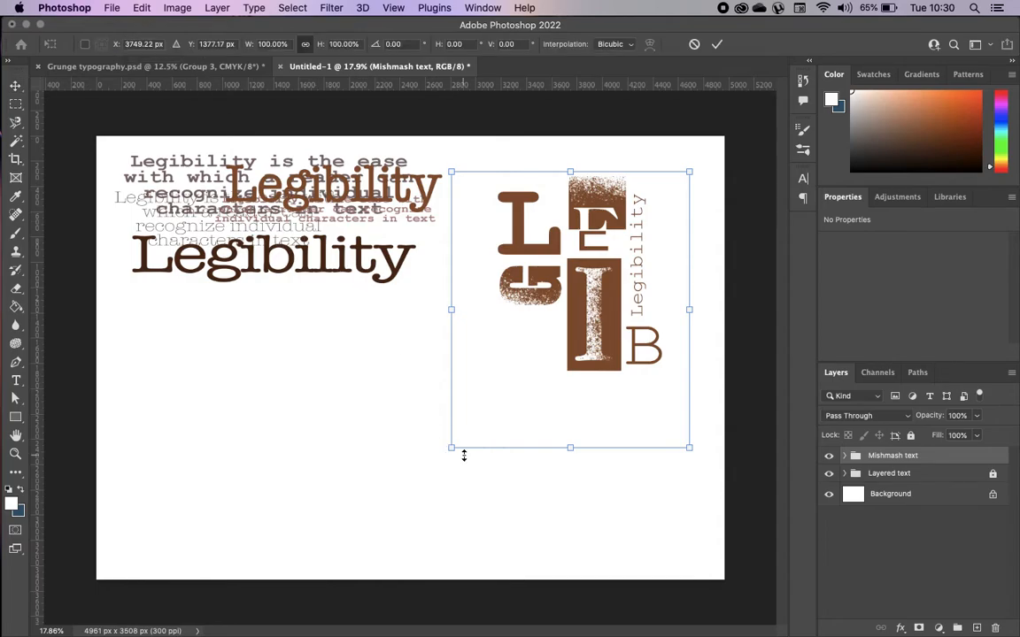
left_click(718, 45)
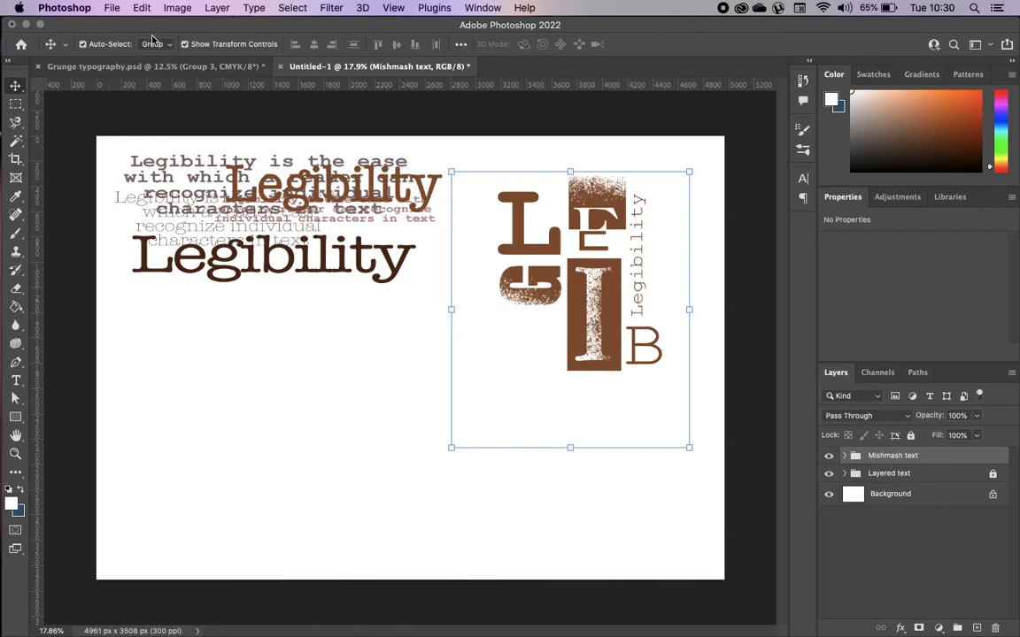
left_click(154, 44)
left_click(158, 46)
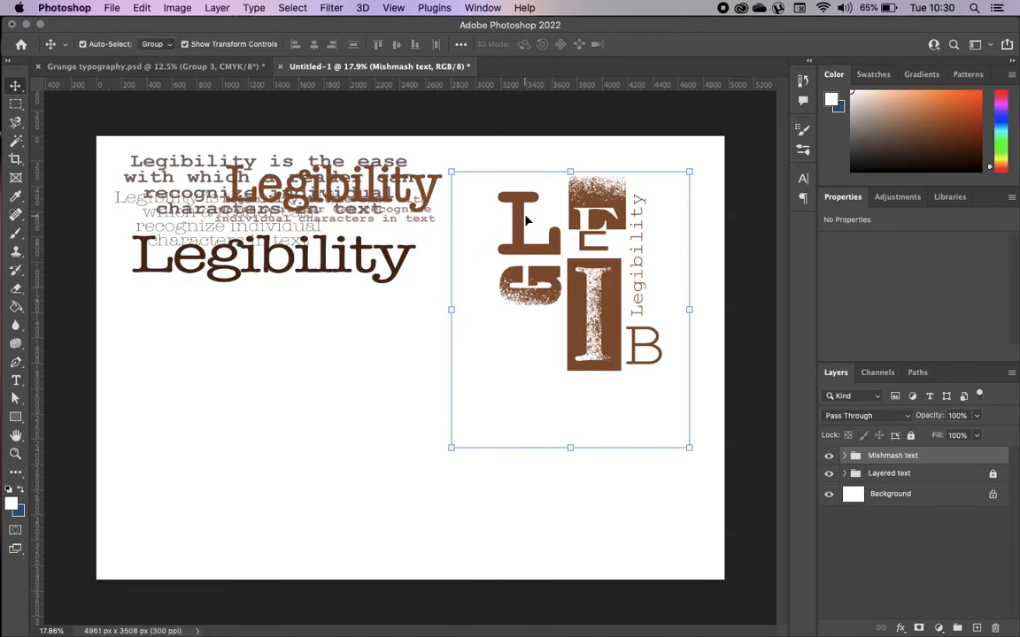
- Unlock the Layered text group and move it down slightly
left_click(250, 273)
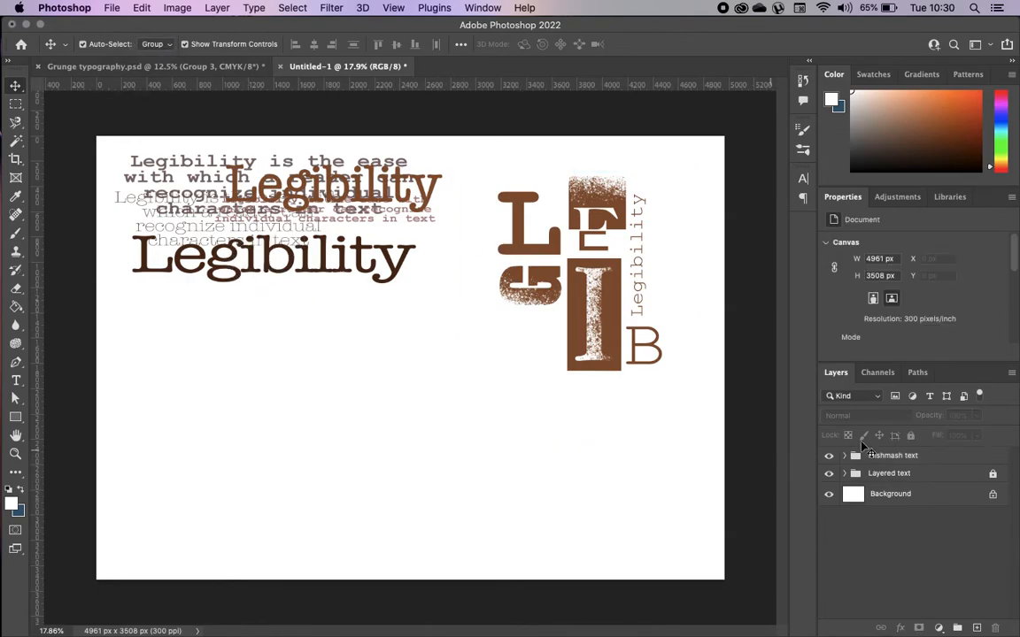
left_click(270, 253)
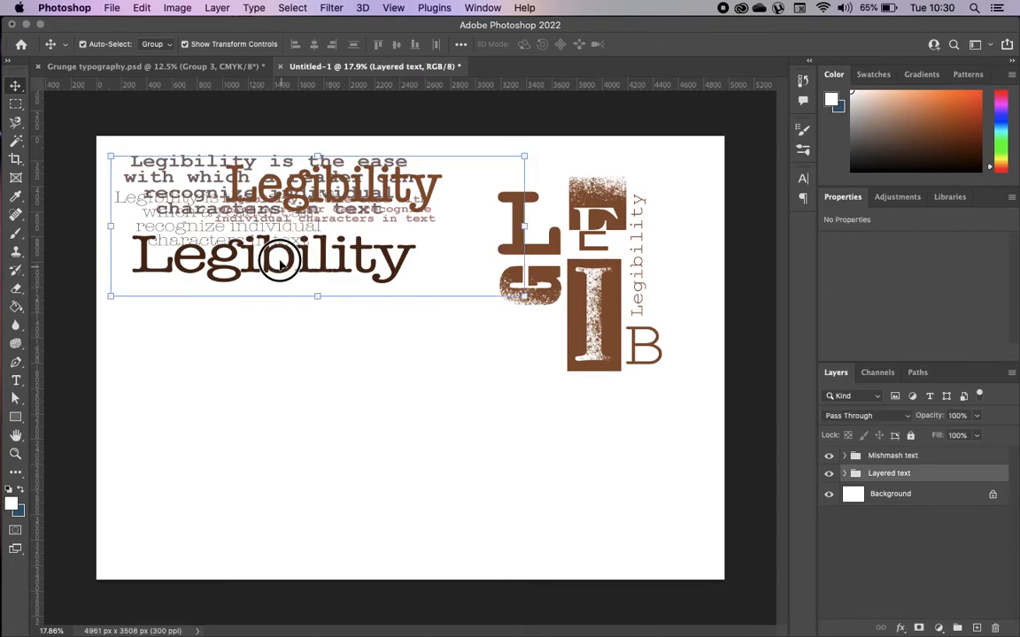
mouse_move(291, 263)
left_mouse_down()
mouse_move(292, 275)
mouse_move(291, 265)
left_mouse_up()
- Set auto-select to Layer and move only the dark brown Legibility text up slightly, closer to the text above it
left_click(154, 44)
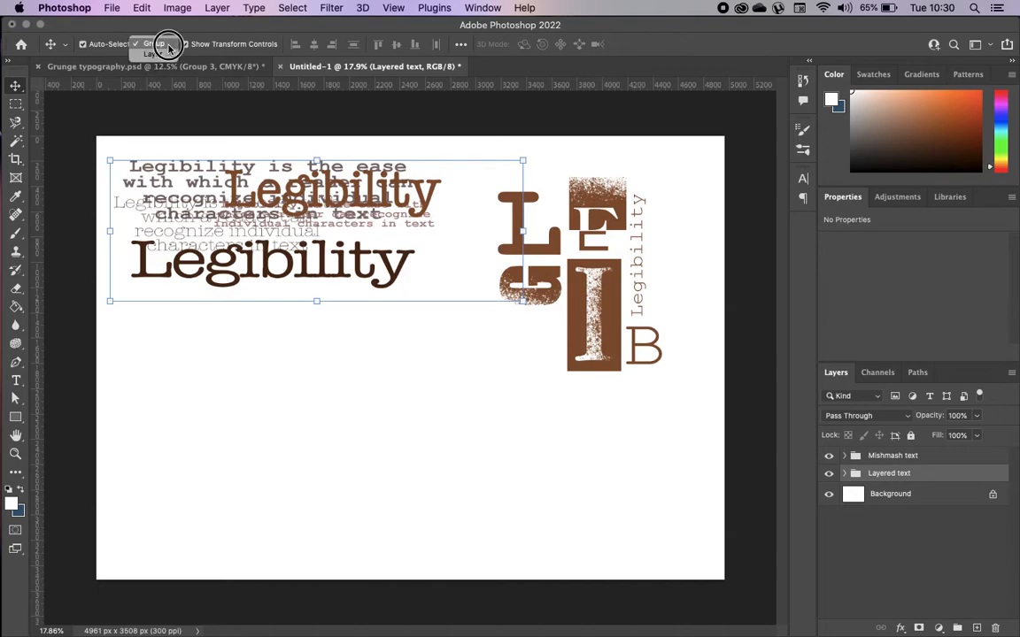
left_click(160, 55)
left_click(284, 265)
double_click(287, 267)
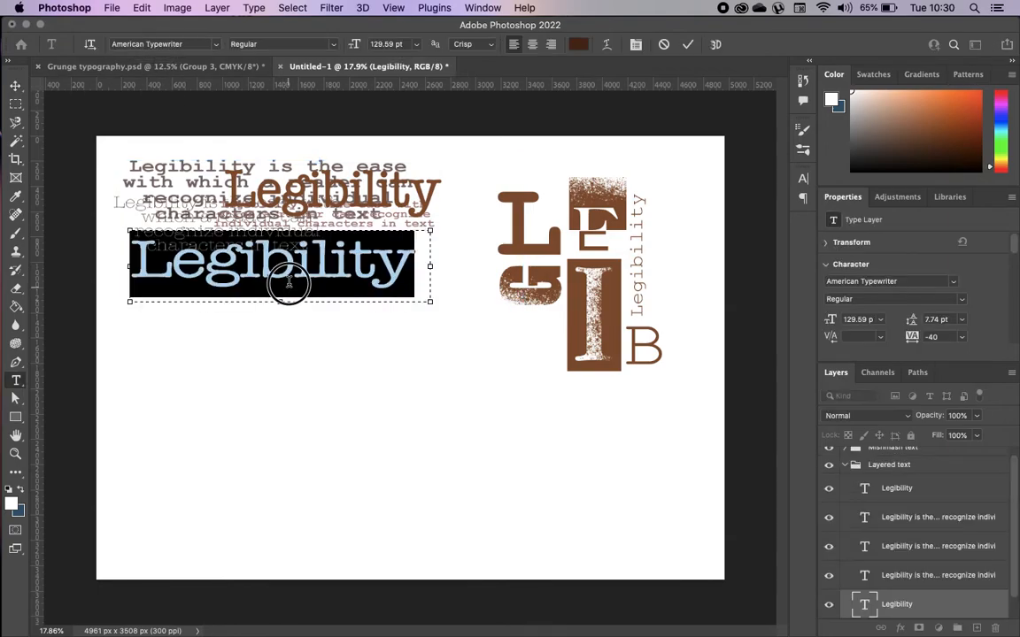
left_click(15, 86)
mouse_move(314, 271)
left_mouse_down()
mouse_move(319, 256)
mouse_move(317, 265)
left_mouse_up()
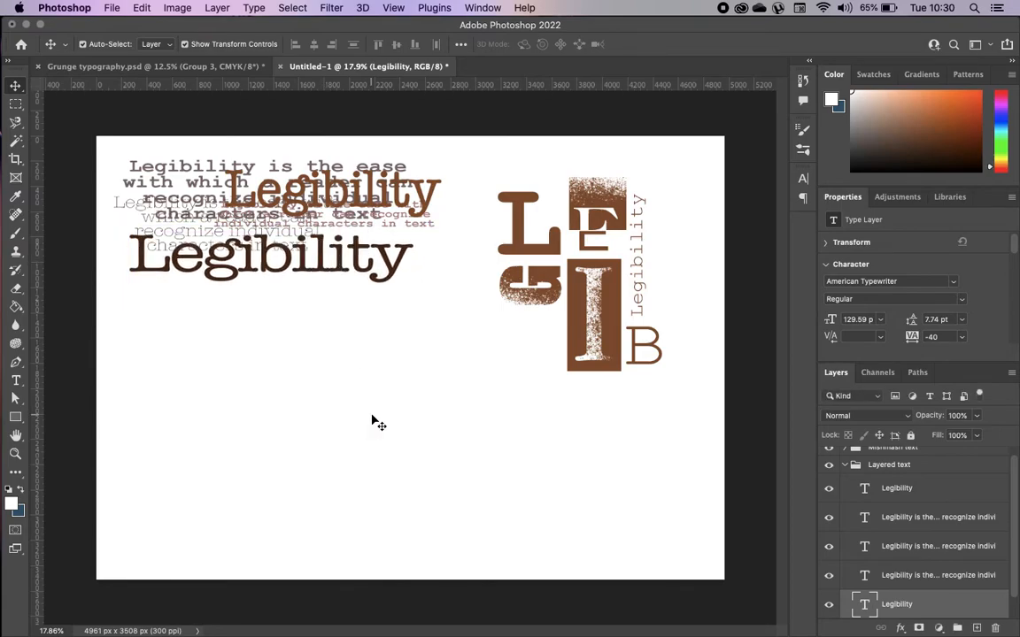
left_click(372, 423)
- Set auto-select back to Group and lock the Layered text and Mishmash text groups
left_click(153, 43)
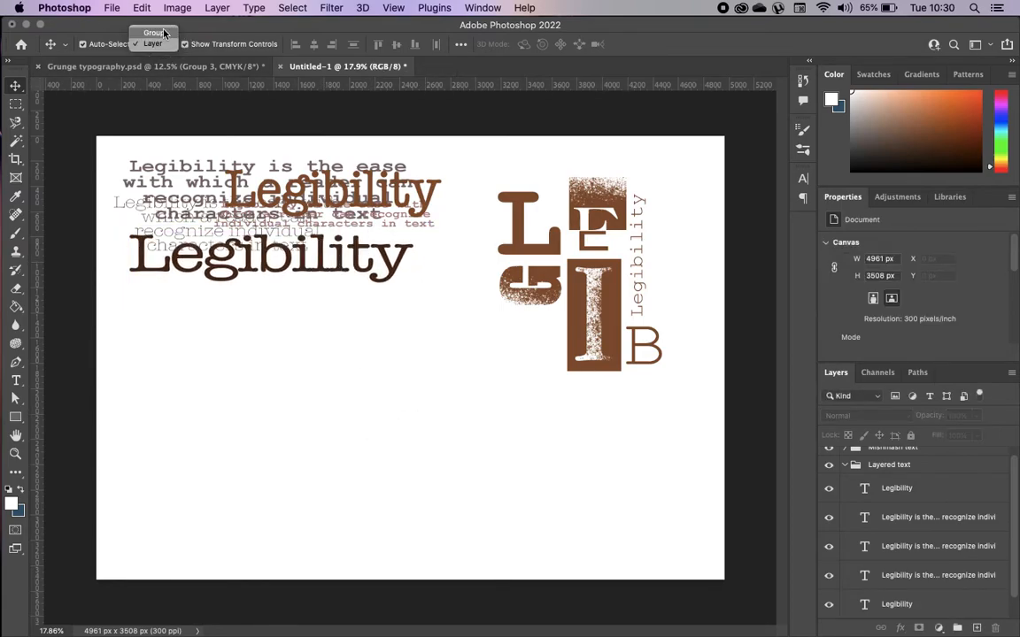
left_click(155, 33)
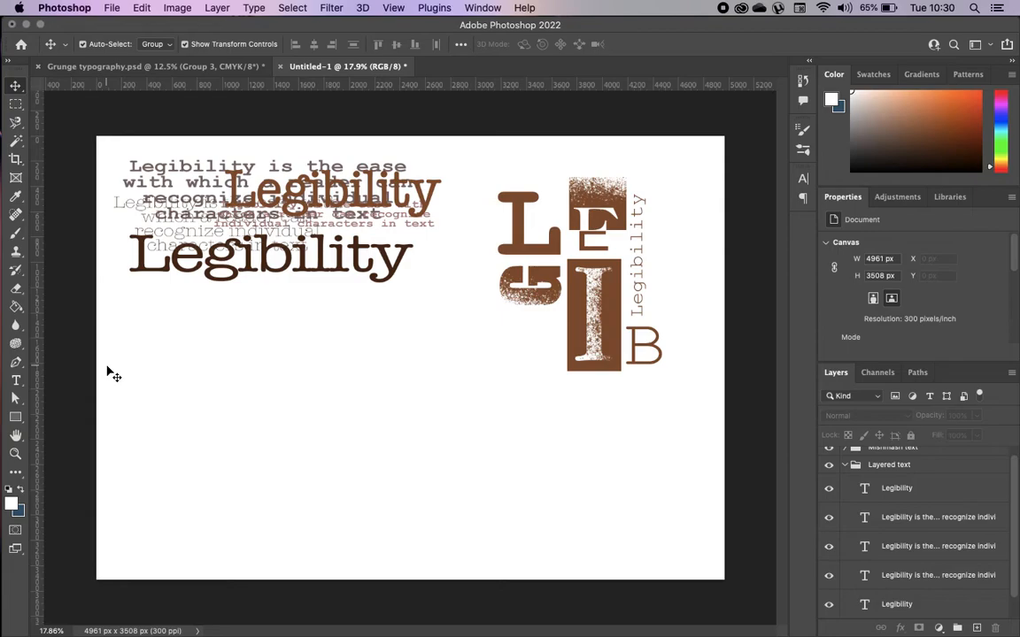
left_click(844, 466)
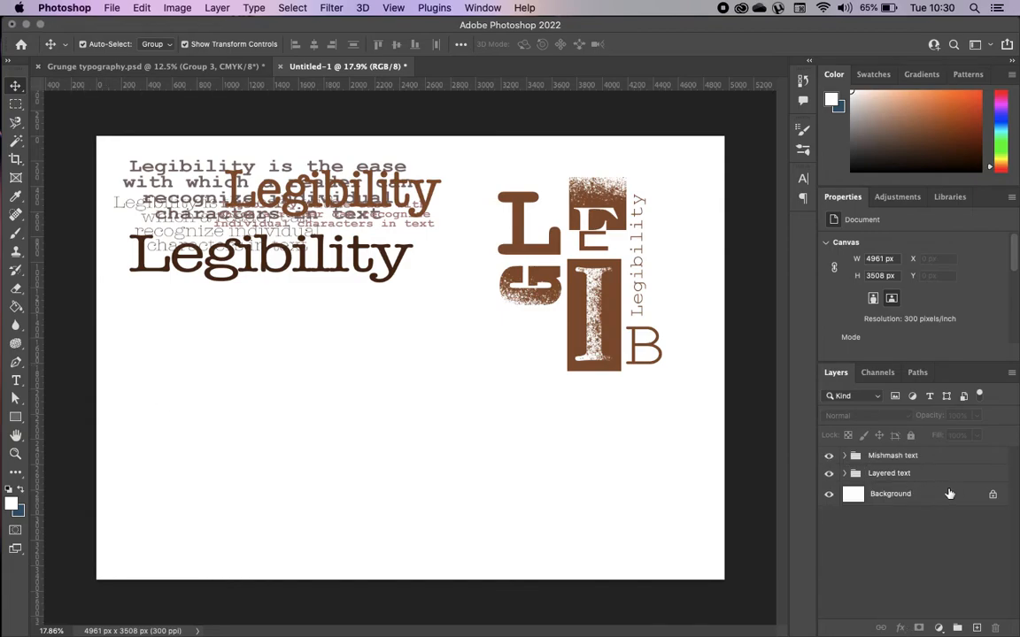
left_click(944, 473)
left_click(910, 434)
left_click(930, 455)
left_click(910, 435)
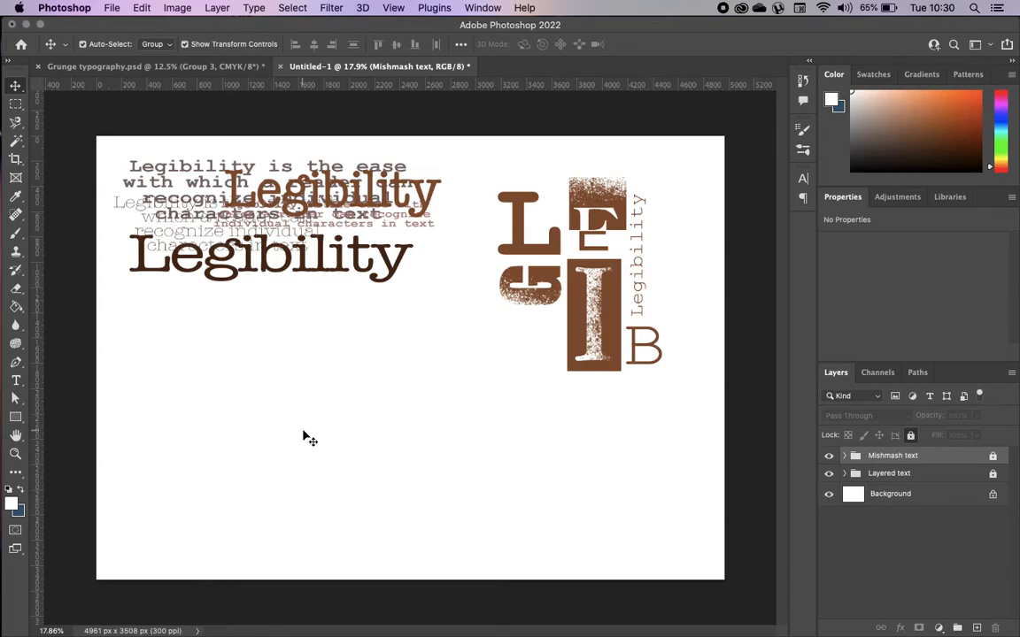
- Check the reference design, and add the text "Legib" in American Typewriter Regular, 155 pt, in the canvas's empty lower-left area
left_click(200, 67)
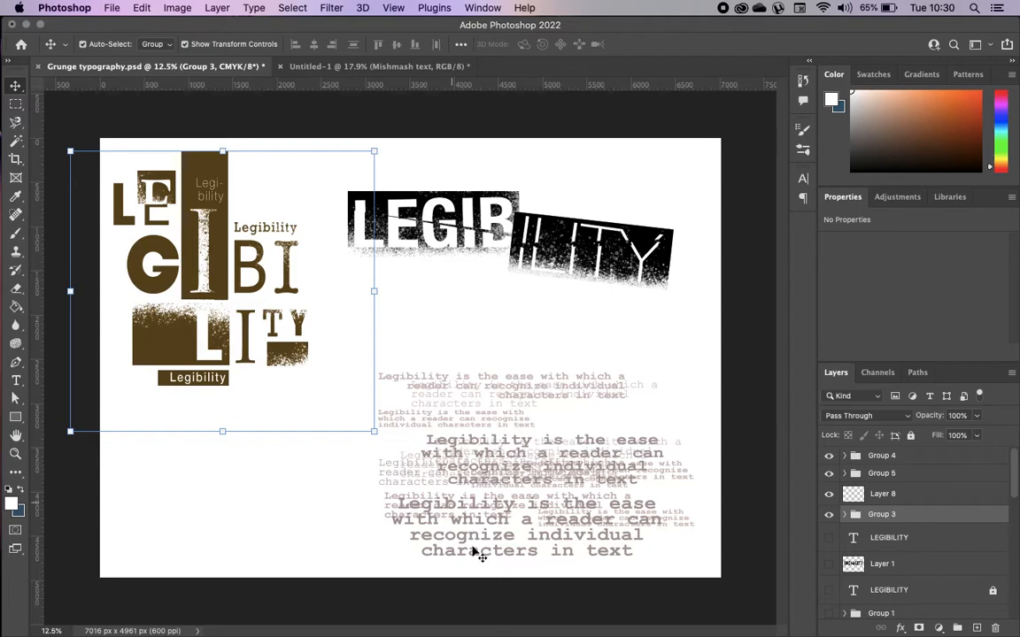
left_click(358, 68)
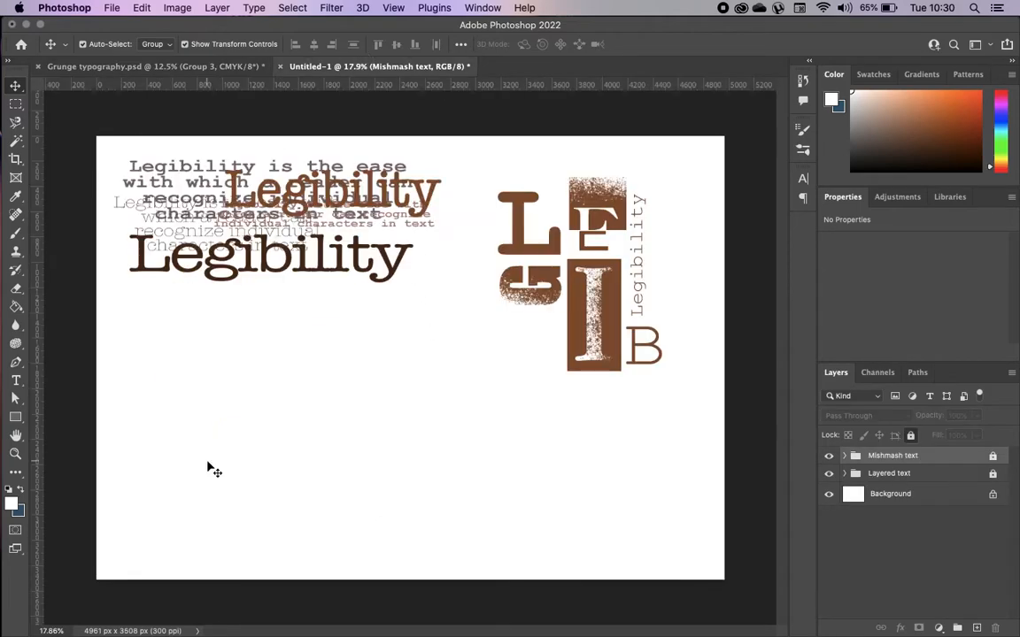
left_click(15, 381)
left_click_drag(172, 407, 396, 488)
type("Legib")
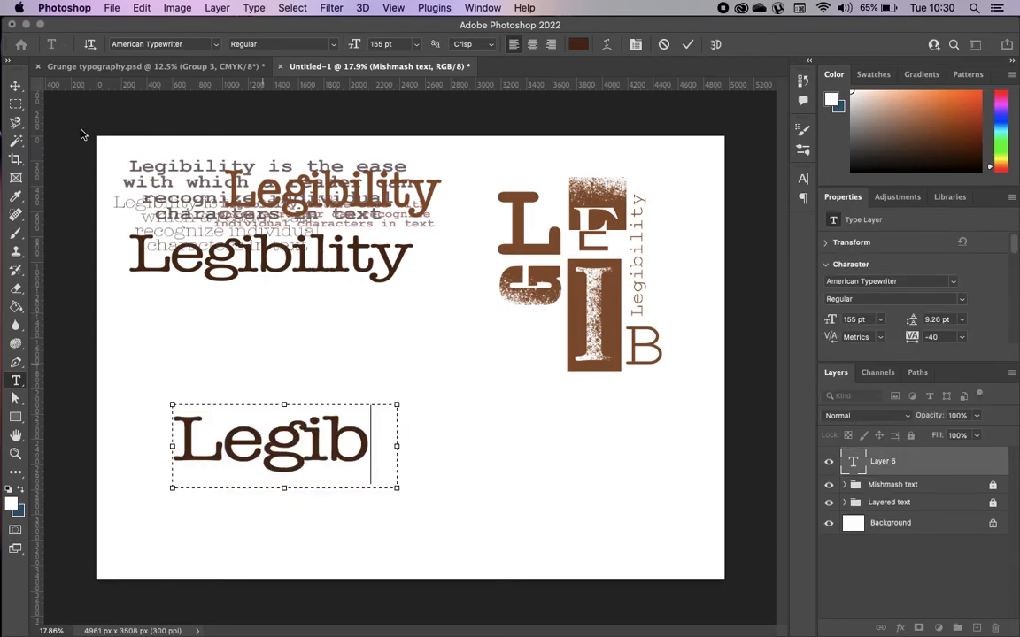
left_click(15, 86)
left_click_drag(285, 441, 254, 474)
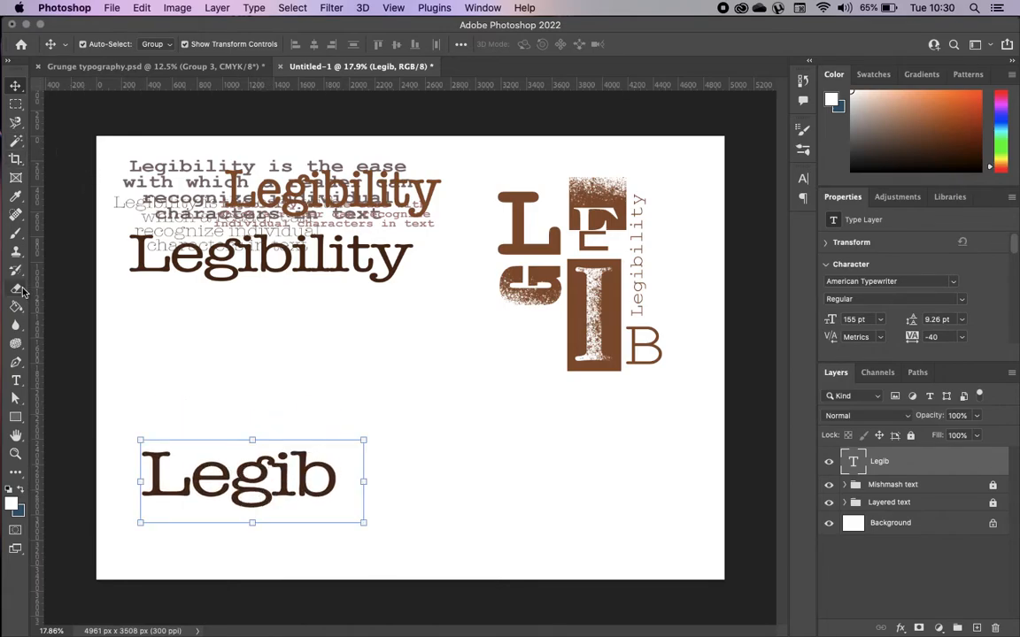
- Add a separate text box reading "ility" beside the Legib text
left_click(16, 381)
left_click_drag(381, 440, 595, 516)
type("ility")
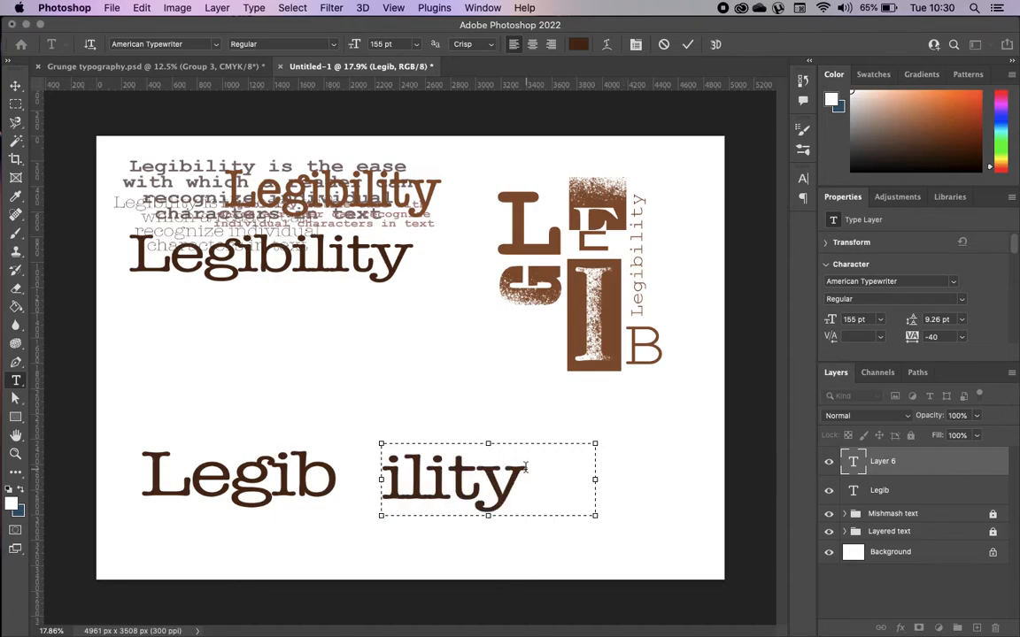
- Set the ility text to American Typewriter Semibold, 162 pt, with tracking of 20
left_click_drag(526, 467, 366, 464)
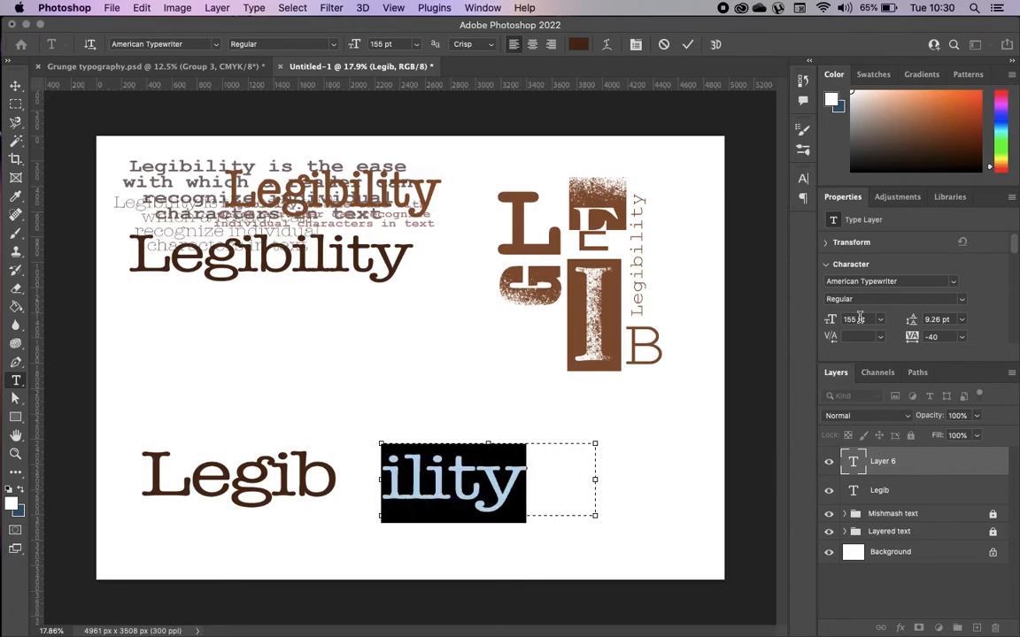
left_click(963, 306)
left_click(925, 310)
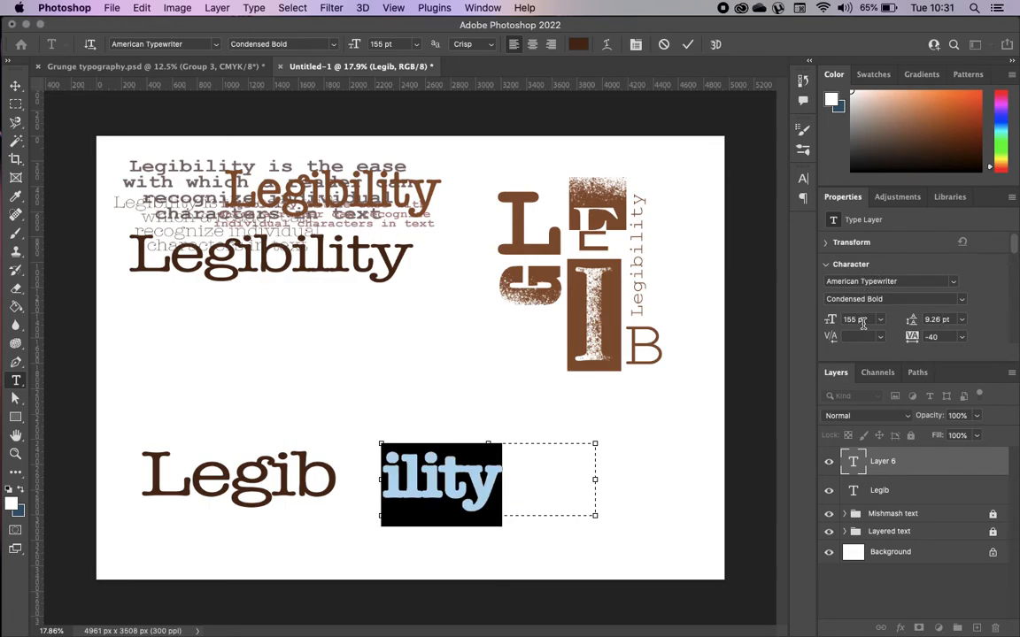
left_click_drag(832, 326, 920, 339)
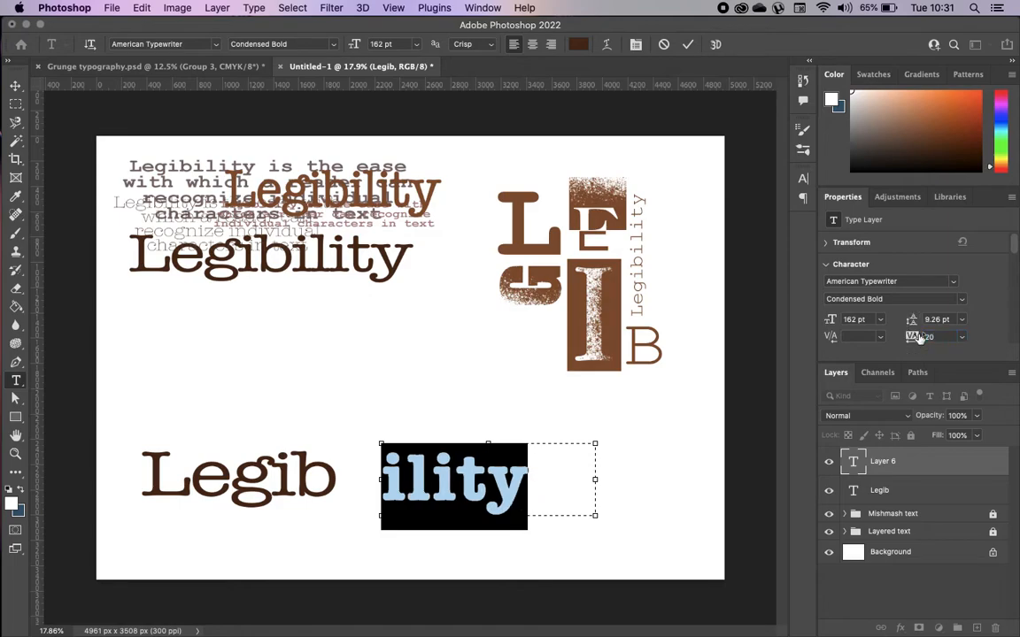
left_click(958, 299)
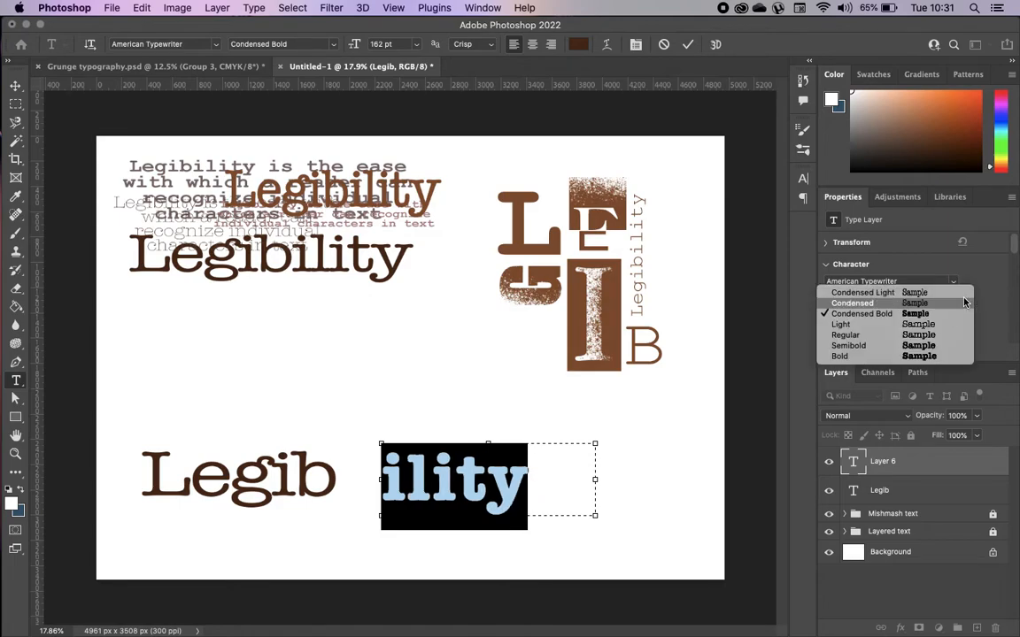
left_click(921, 345)
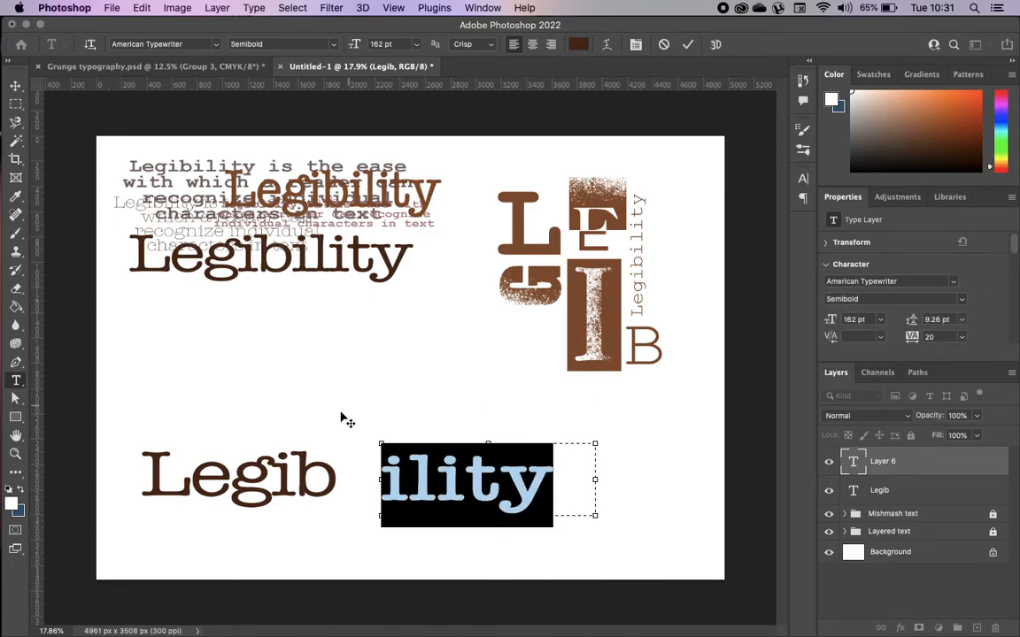
left_click(16, 87)
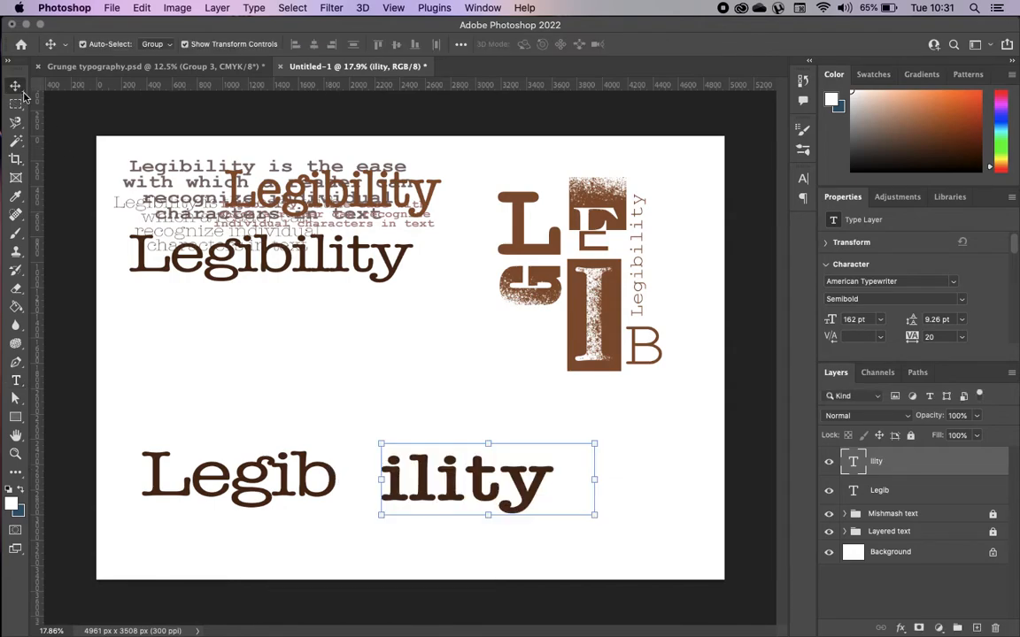
- Change the Legib text to the Light style and move it slightly right, closer to the ility text
left_click(285, 476)
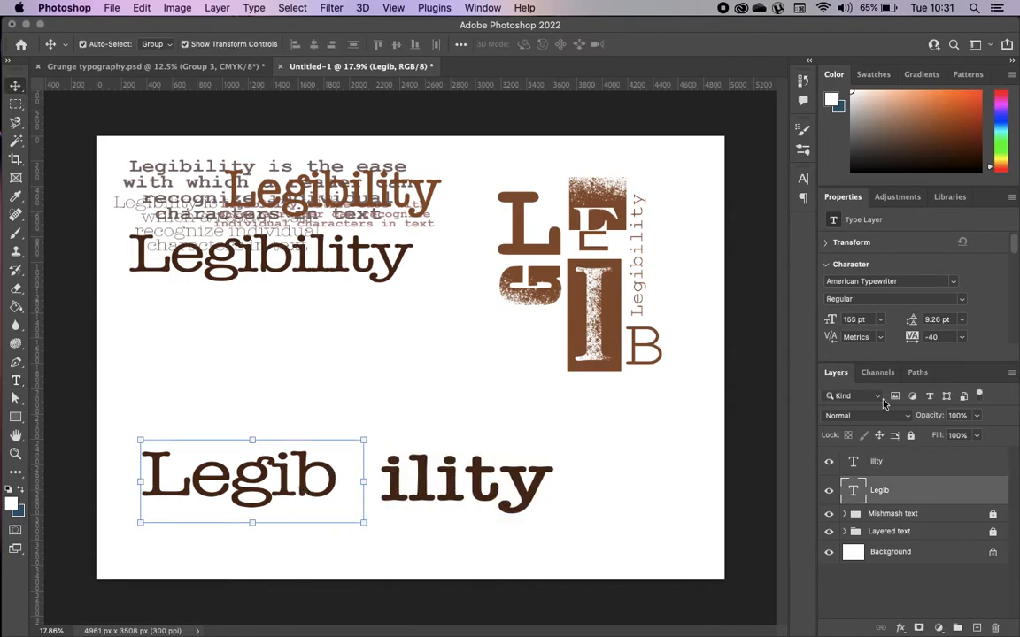
left_click(964, 303)
left_click(914, 329)
left_click_drag(309, 481, 322, 483)
left_click(471, 485)
double_click(474, 485)
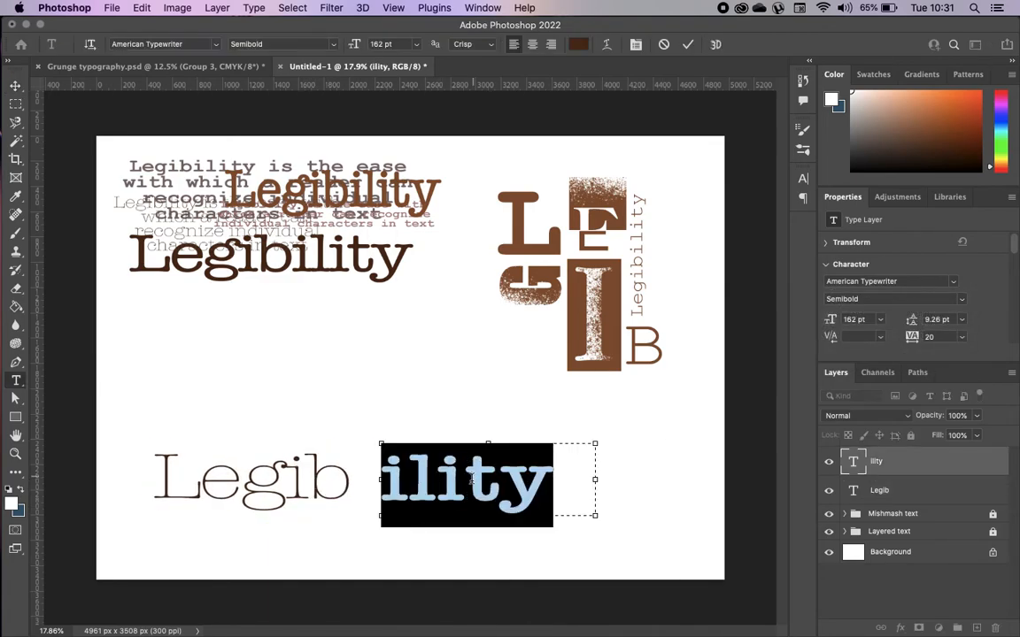
left_click(644, 40)
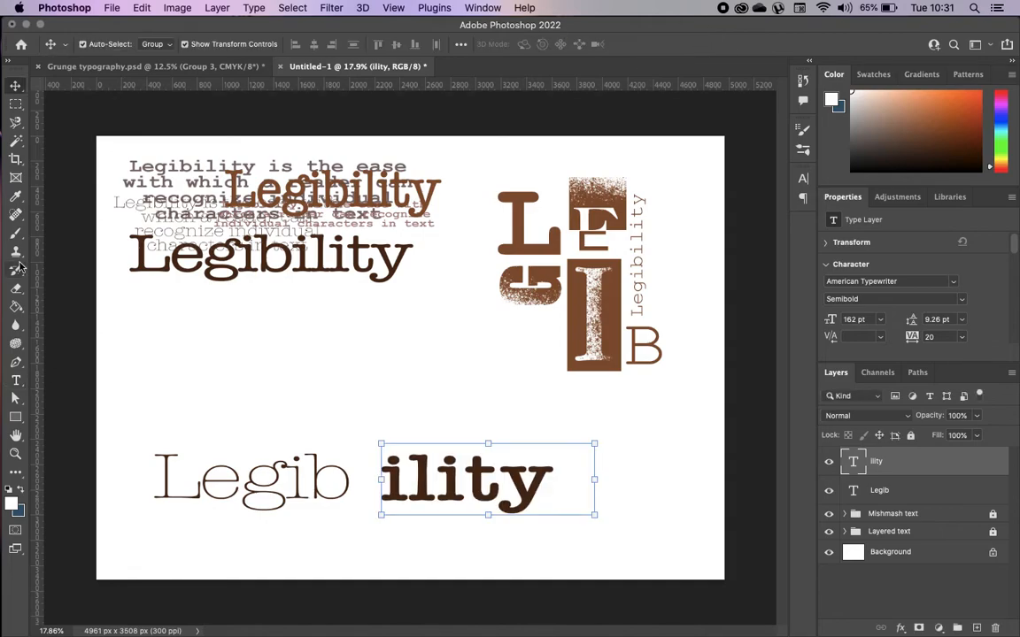
- Switch to Safari and examine the experimental typography posters on the Pinterest board for inspiration, returning to Photoshop at the end
mouse_move(266, 620)
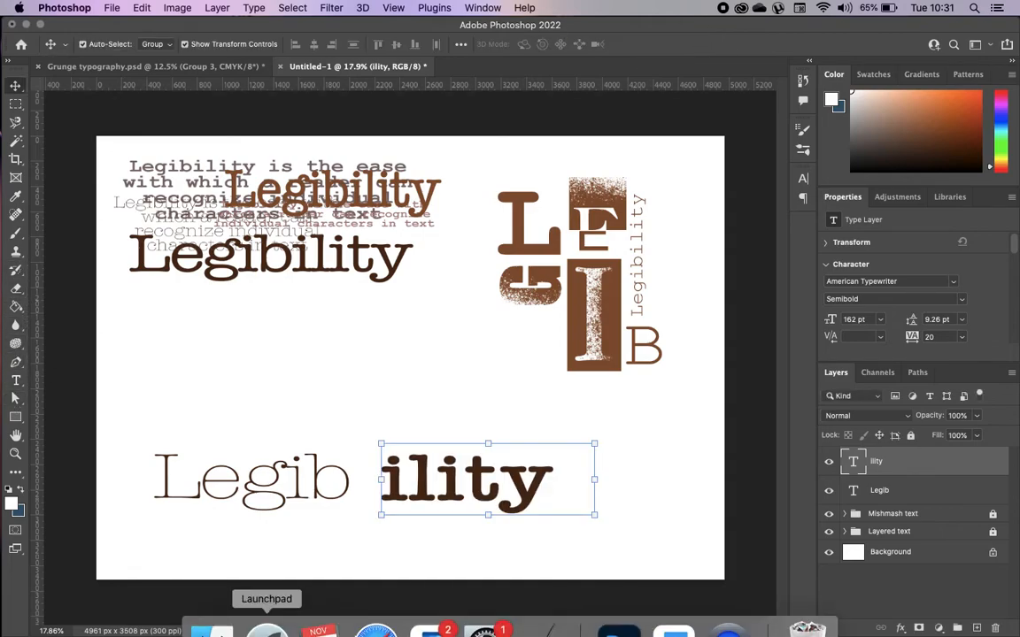
left_click(378, 602)
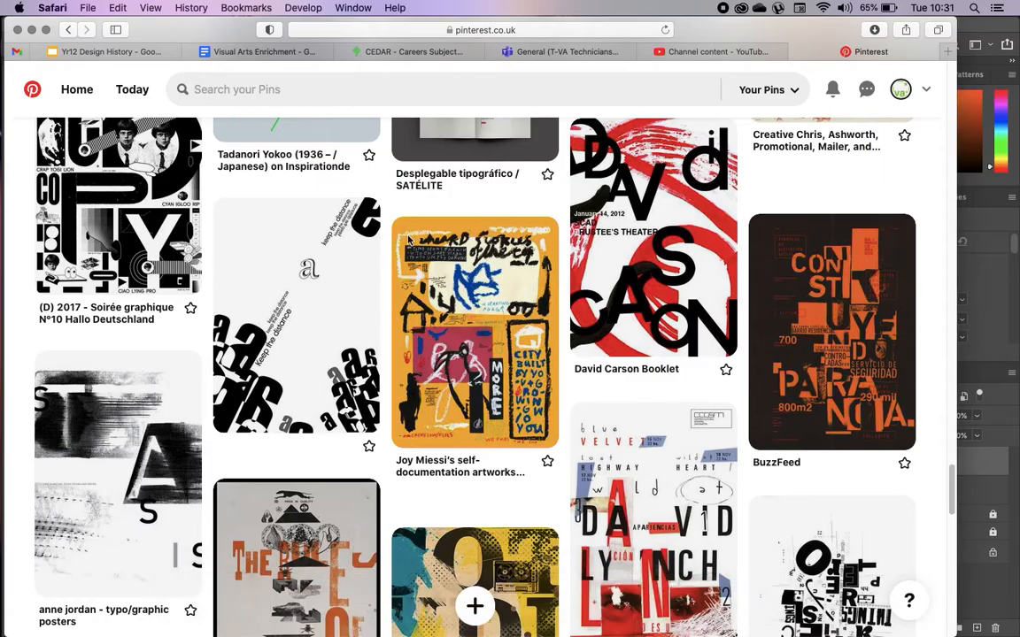
scroll(412, 381, "up", 3)
scroll(413, 381, "up", 10)
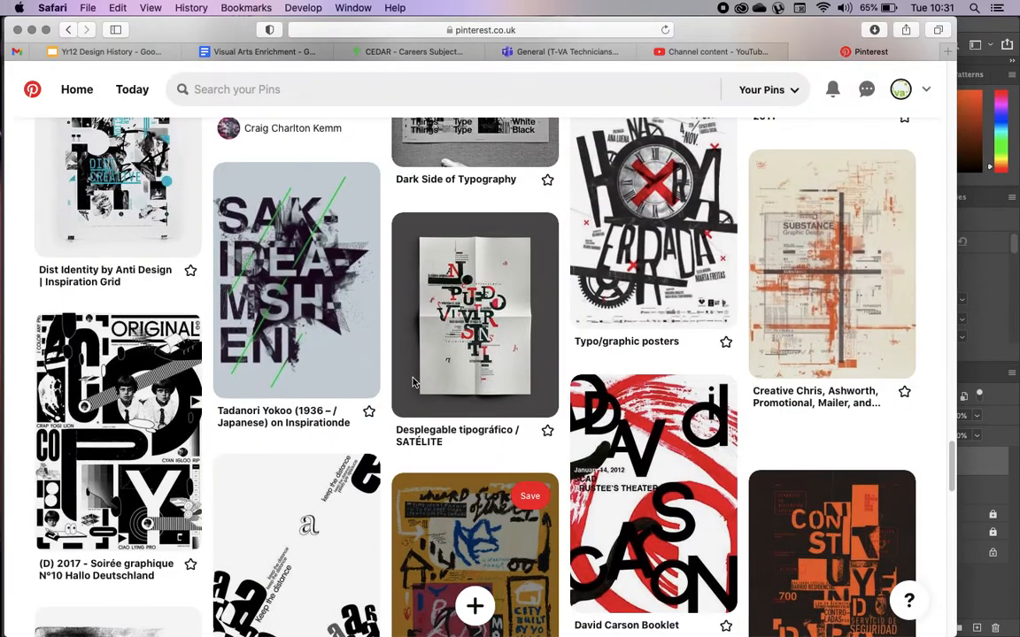
scroll(537, 179, "up", 6)
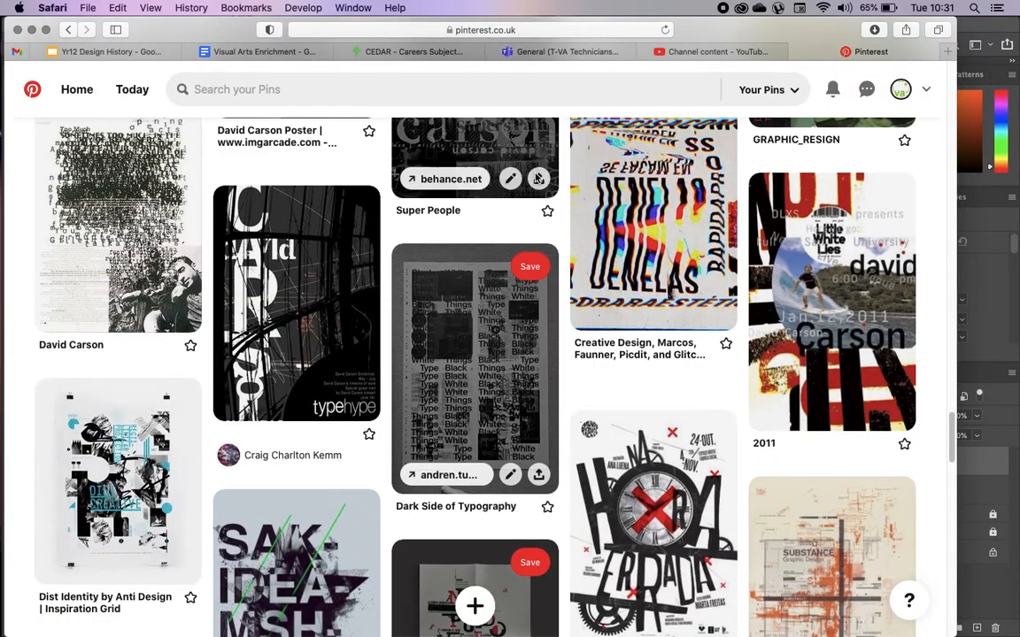
scroll(537, 179, "up", 3)
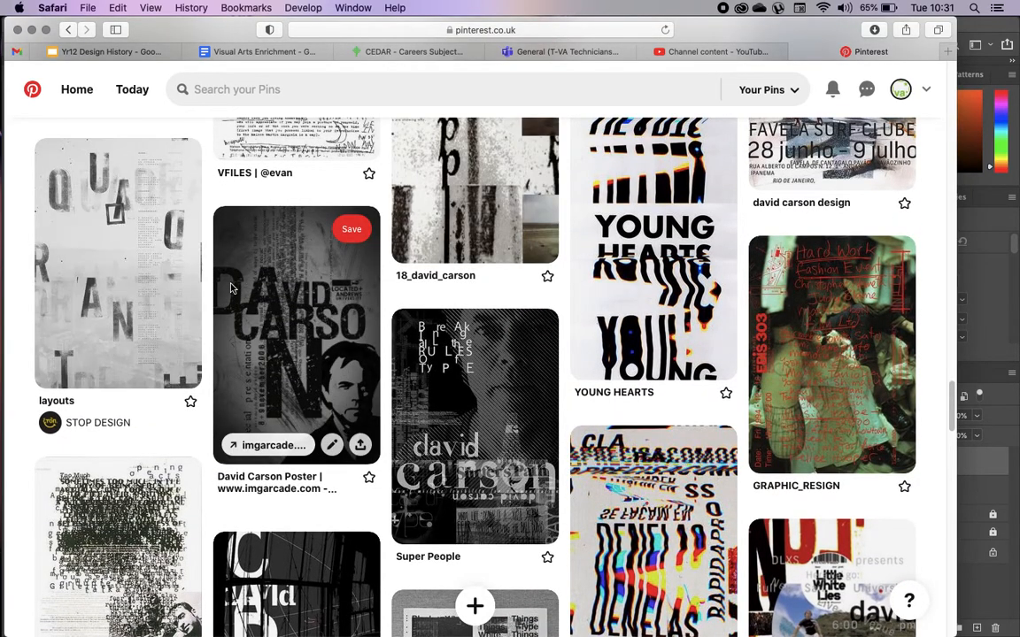
scroll(607, 371, "up", 7)
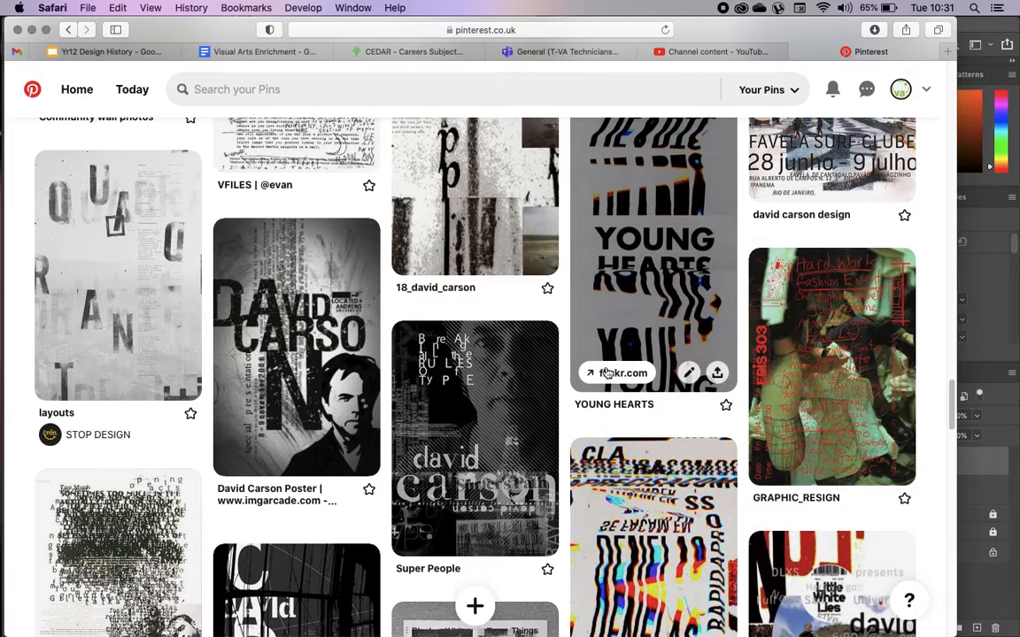
scroll(607, 371, "up", 10)
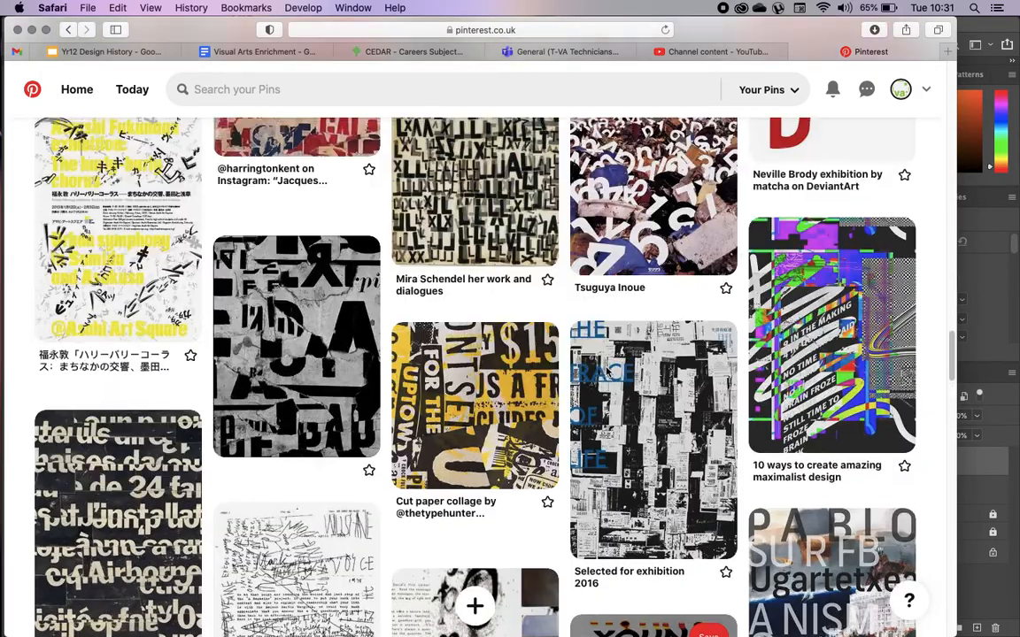
scroll(608, 372, "up", 12)
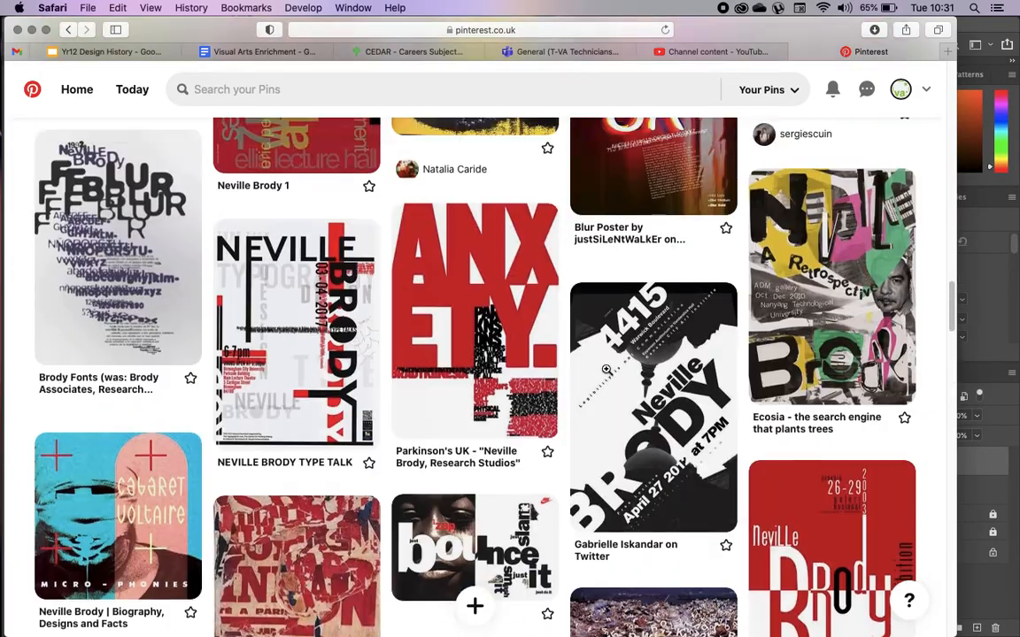
scroll(607, 374, "up", 9)
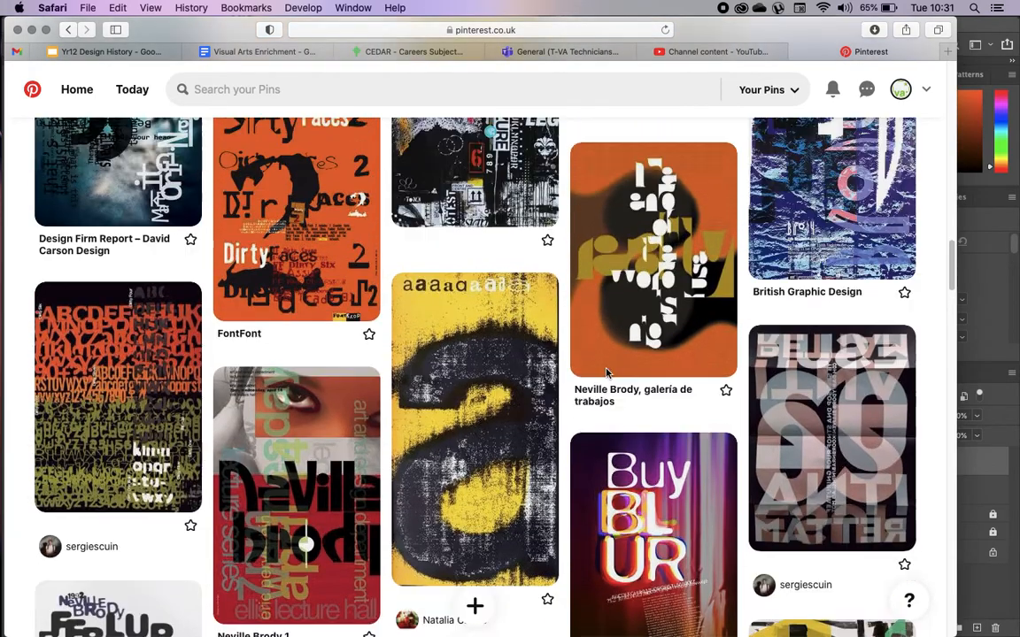
scroll(607, 374, "up", 8)
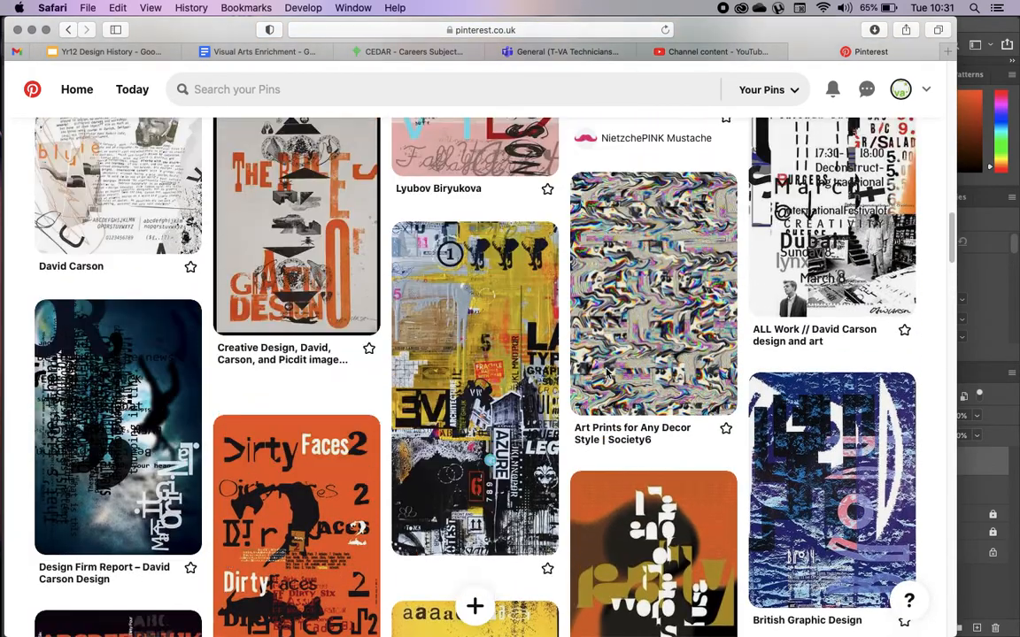
scroll(607, 374, "up", 3)
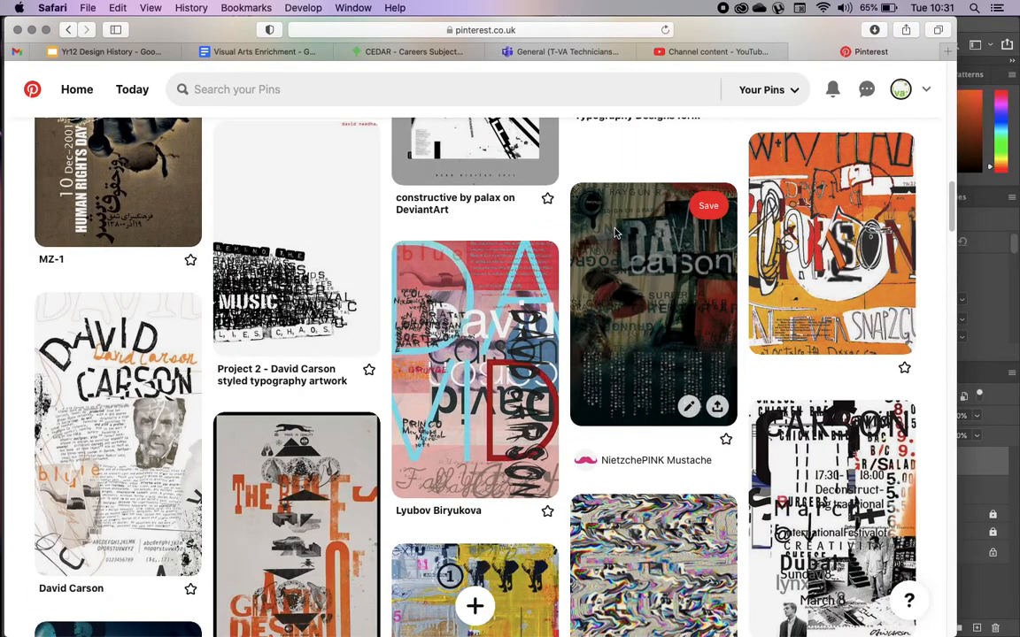
scroll(522, 332, "up", 6)
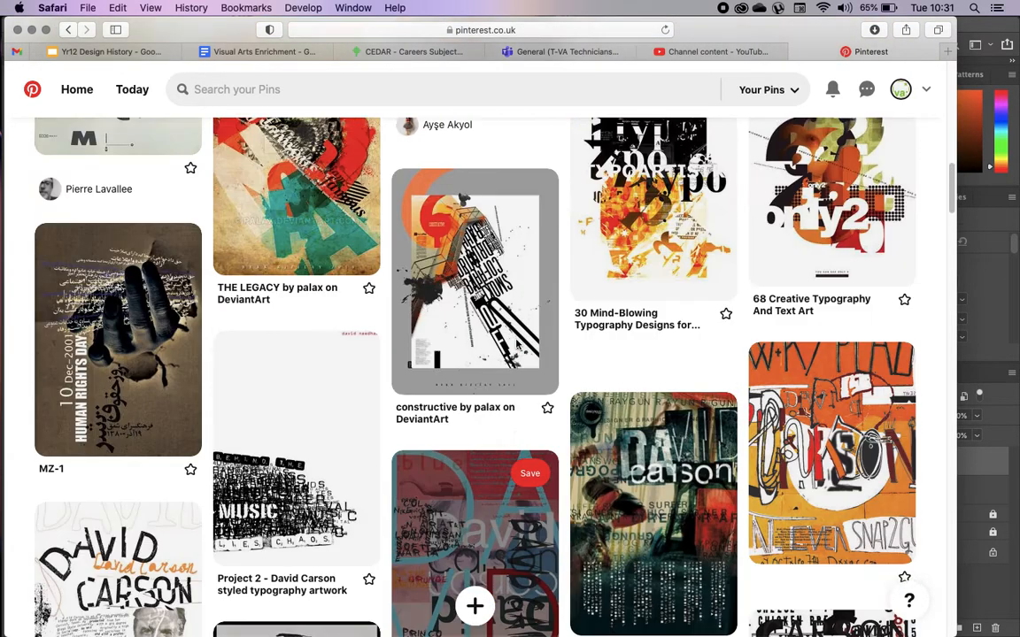
left_click(982, 321)
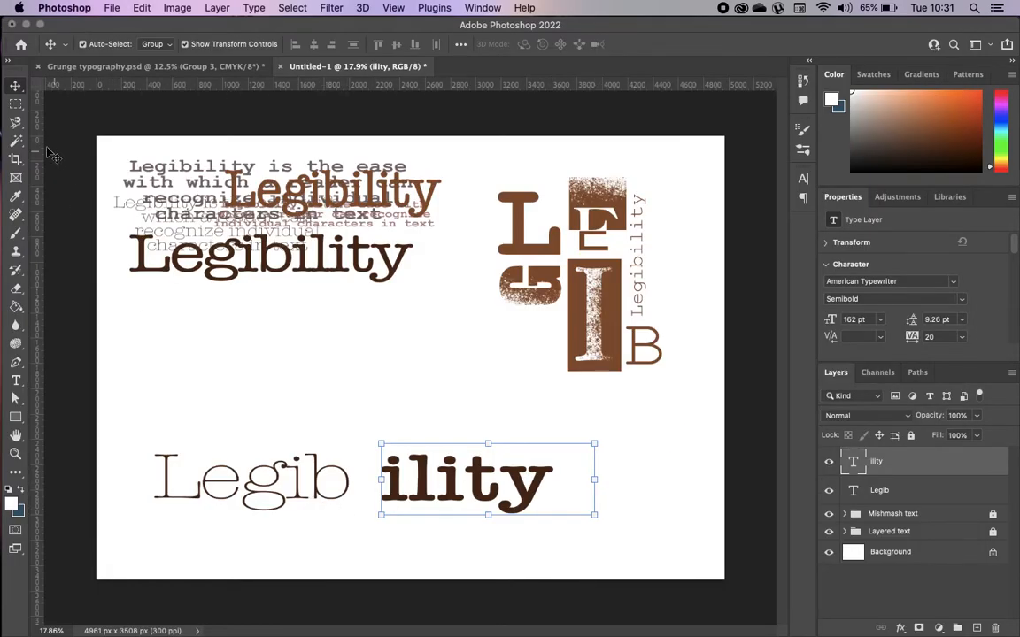
- Draw a rectangle about 1775 px wide and 614 px high covering the Legib text
left_click(15, 417)
left_click_drag(135, 440, 361, 516)
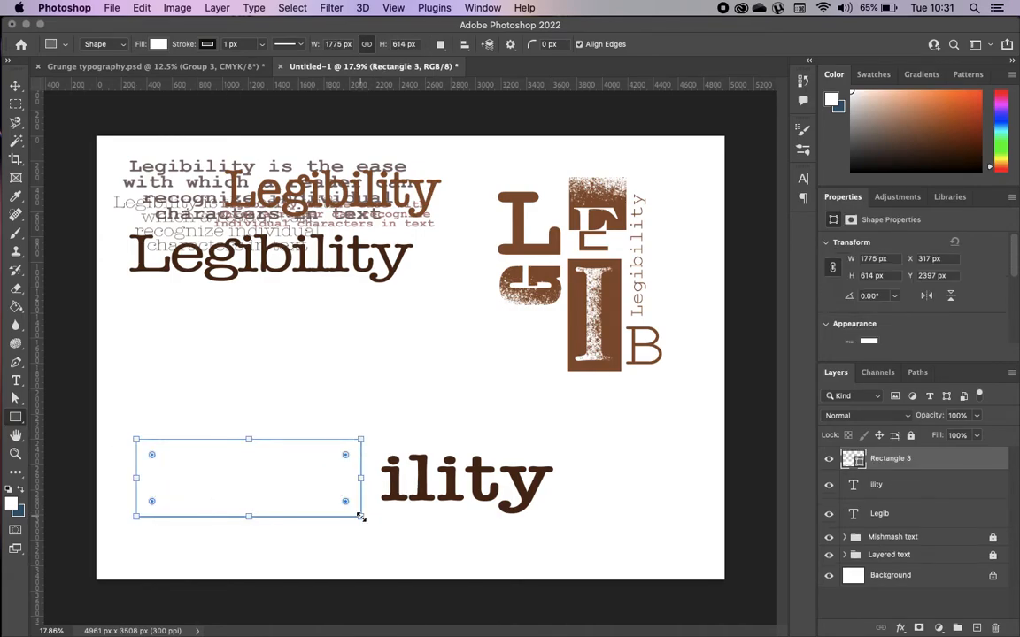
left_click(15, 85)
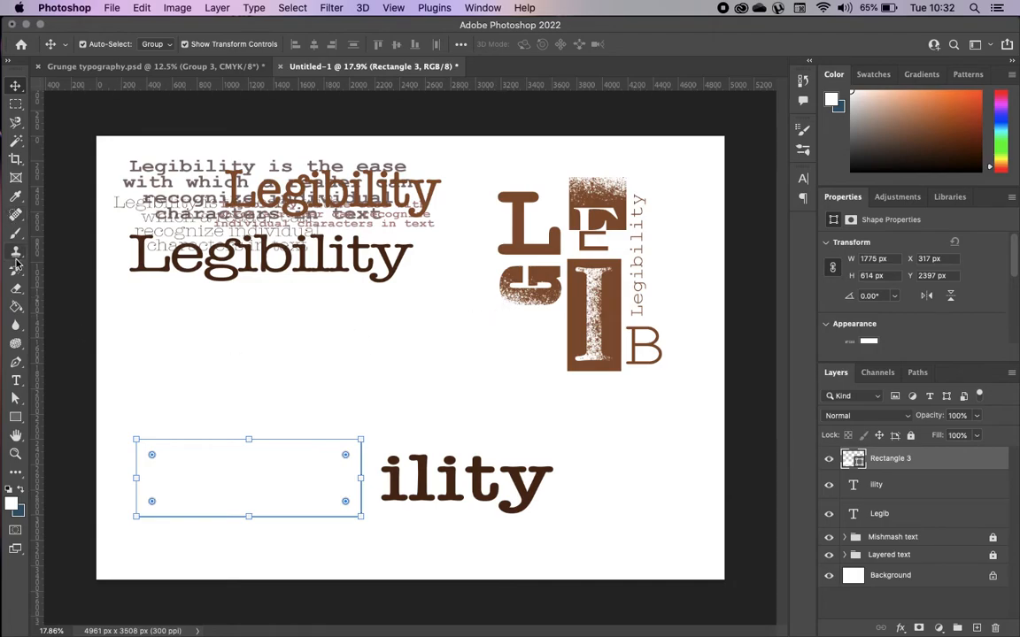
- Sample the dark brown of the large Legibility text and fill the new rectangle with that dark brown
left_click(15, 196)
left_click(142, 246)
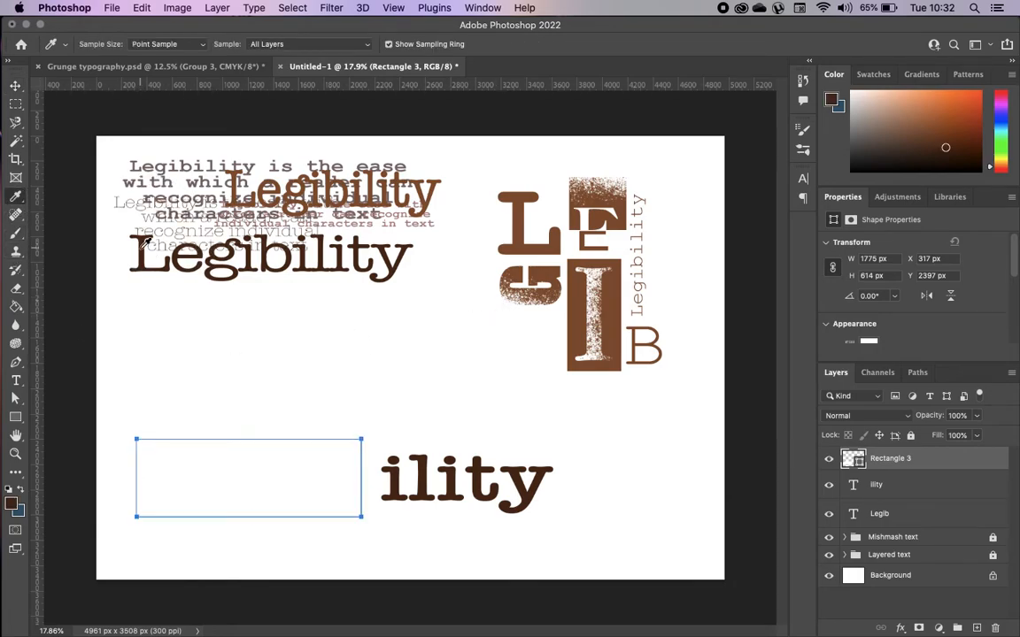
left_click(15, 86)
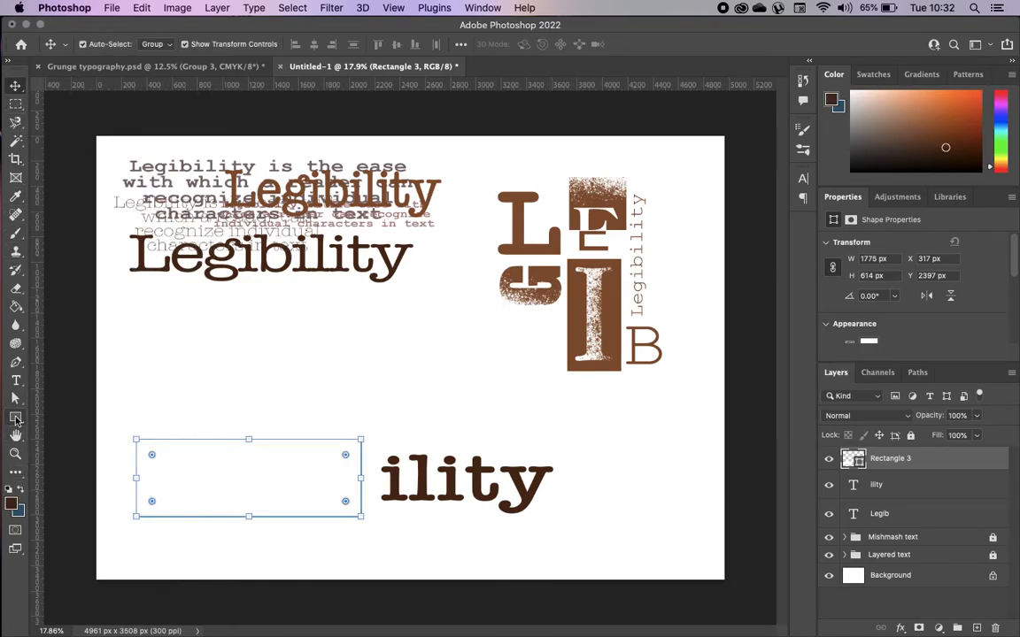
left_click(15, 417)
left_click(159, 44)
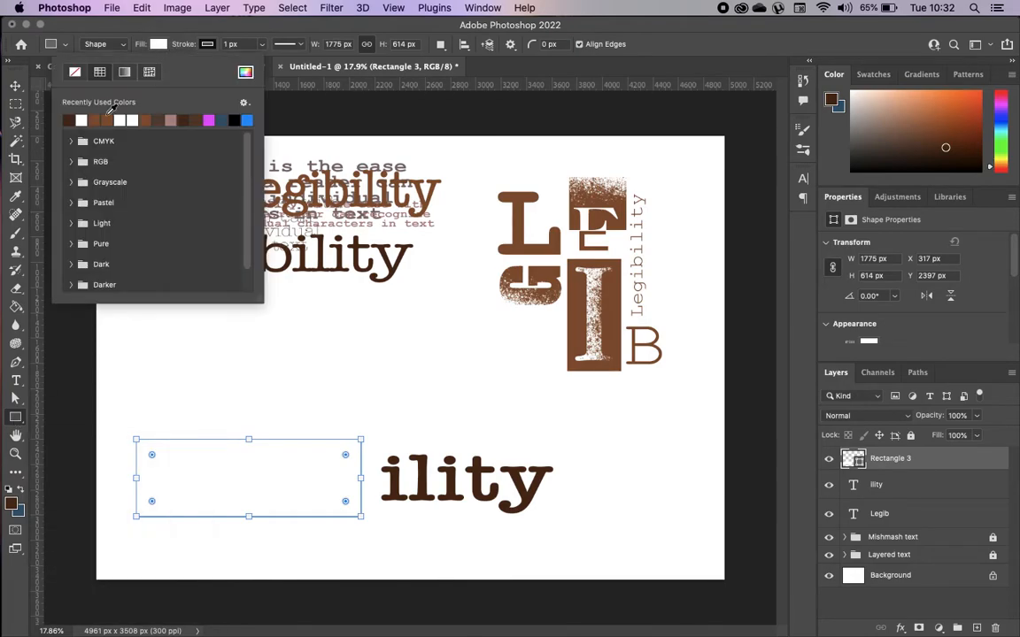
left_click(69, 120)
key("v")
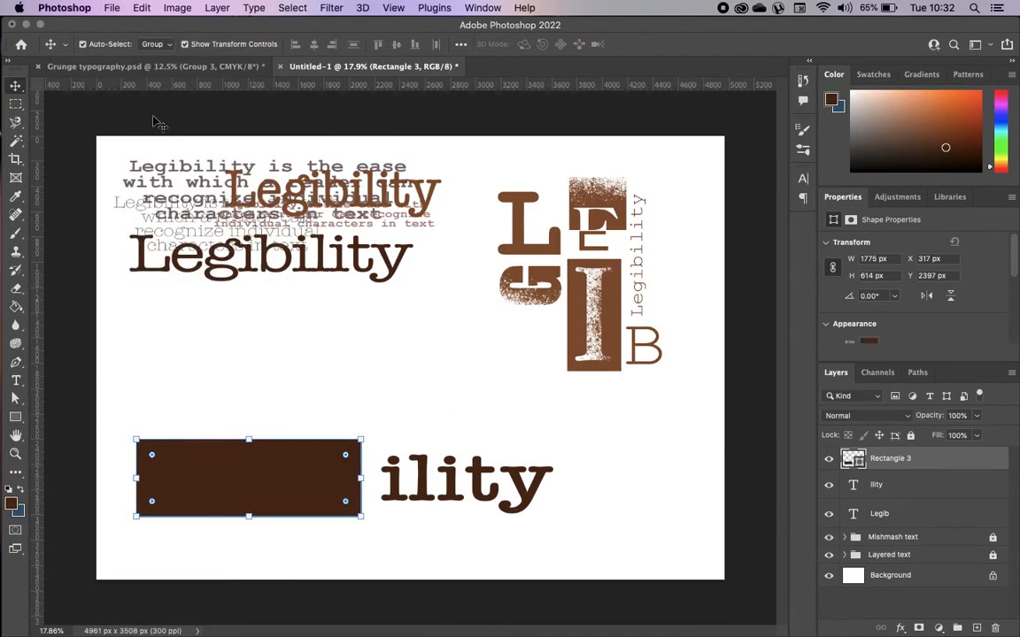
- Reduce the dark brown rectangle's stroke width to 0 px
scroll(906, 309, "down", 4)
left_click(899, 306)
left_click_drag(899, 326, 848, 326)
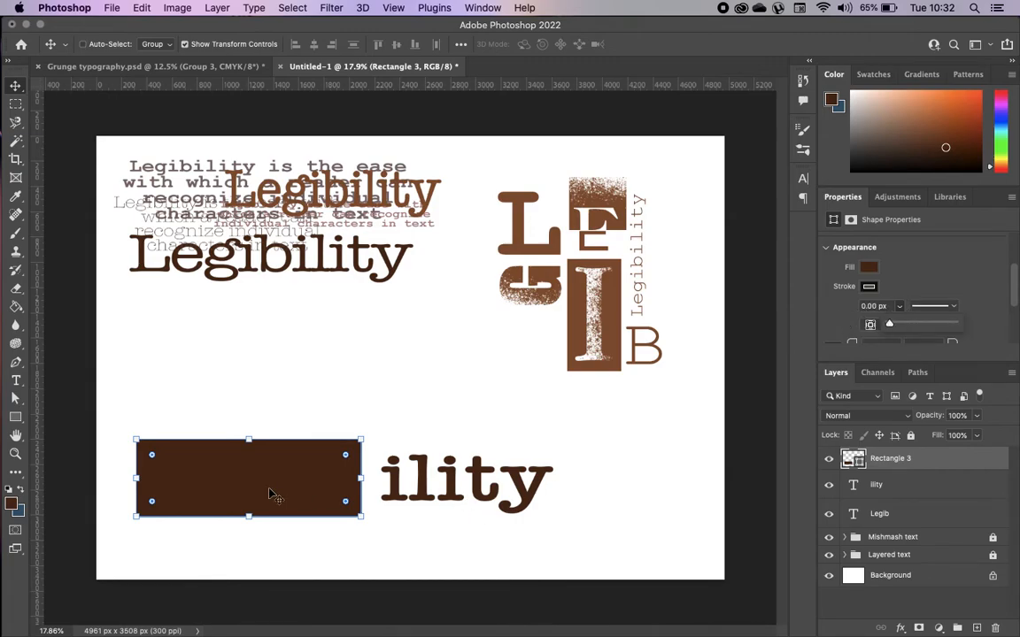
- Duplicate the dark brown rectangle, place the copy over the ility text, and narrow it to about 86% of its width
left_click(272, 494)
left_click(440, 417)
left_click(343, 463)
key("super+c")
key("super+v")
left_click_drag(416, 363, 496, 485)
left_click_drag(606, 480, 569, 480)
scroll(967, 308, "down", 3)
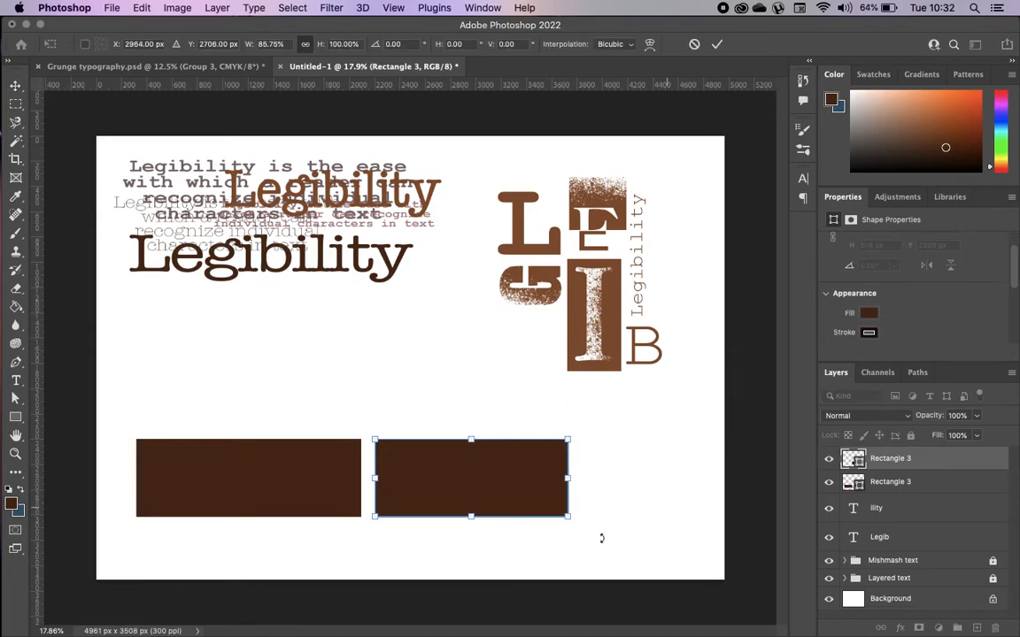
key("Return")
- Reorder the layers so ility sits above the copied rectangle and Legib sits directly above the original rectangle
left_click(886, 504)
left_click_drag(886, 507, 891, 461)
left_click_drag(890, 536, 900, 512)
- Change the Legib text colour to white, sampled from the canvas background
scroll(921, 259, "down", 3)
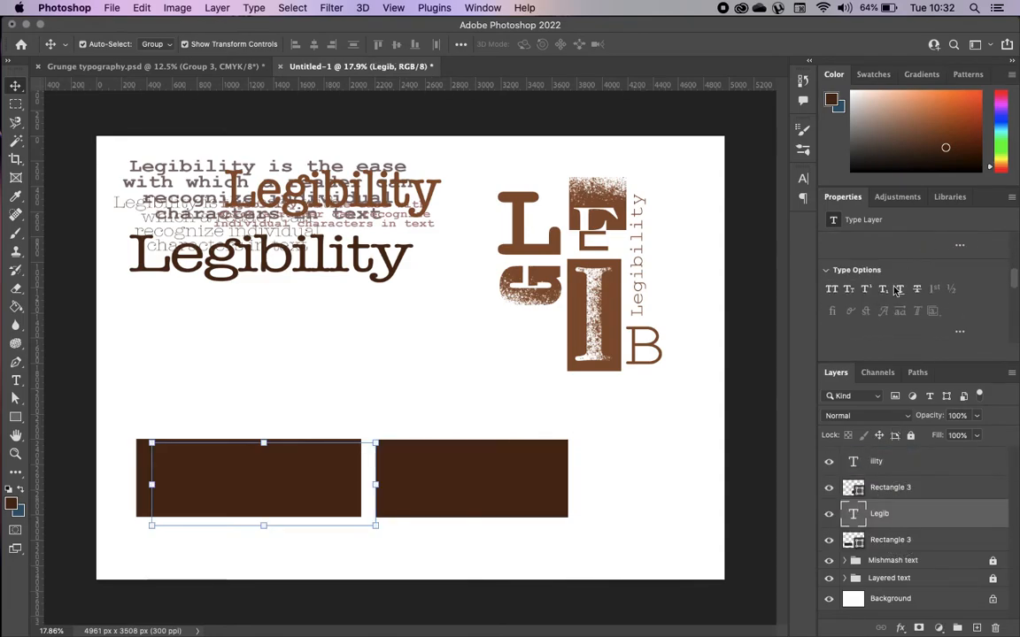
left_click(953, 289)
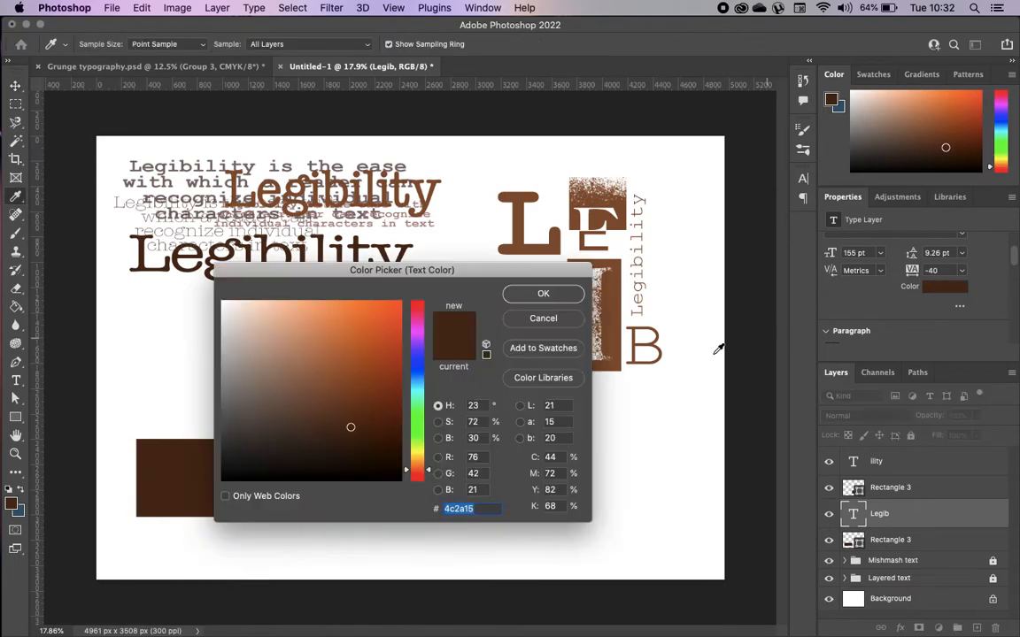
left_click(200, 289)
left_click(543, 293)
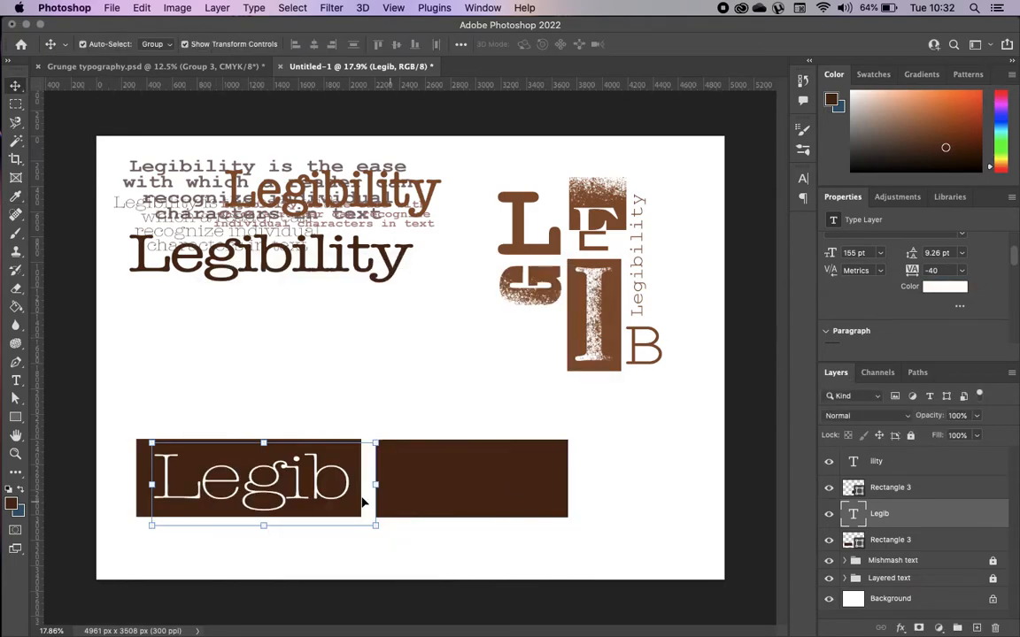
- Change the ility text colour to white, sampled from the canvas, and nudge the text to centre it on its rectangle
left_click(546, 505)
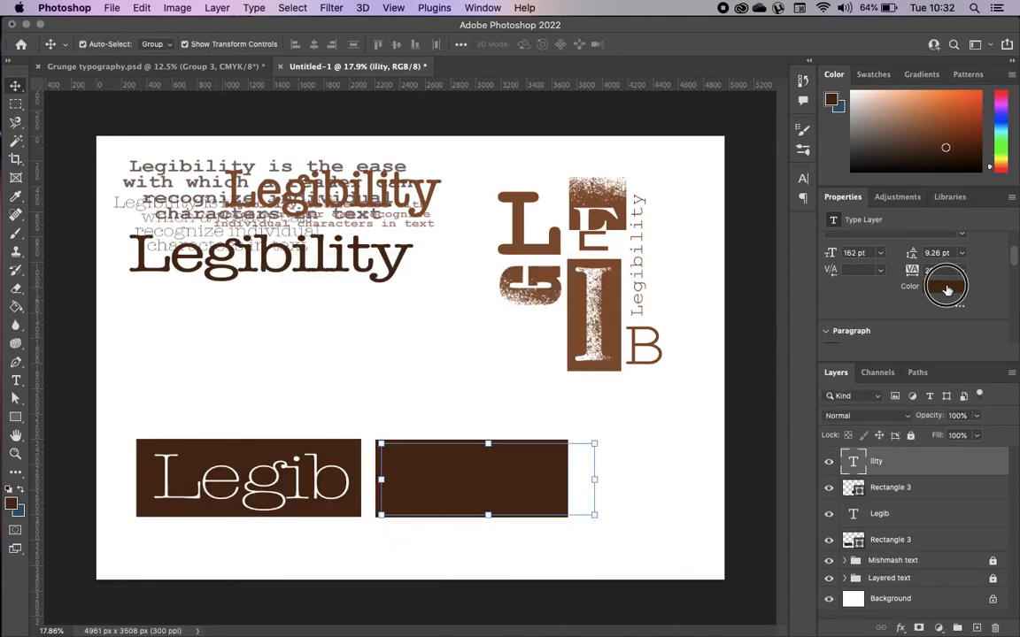
left_click(945, 286)
left_click(203, 285)
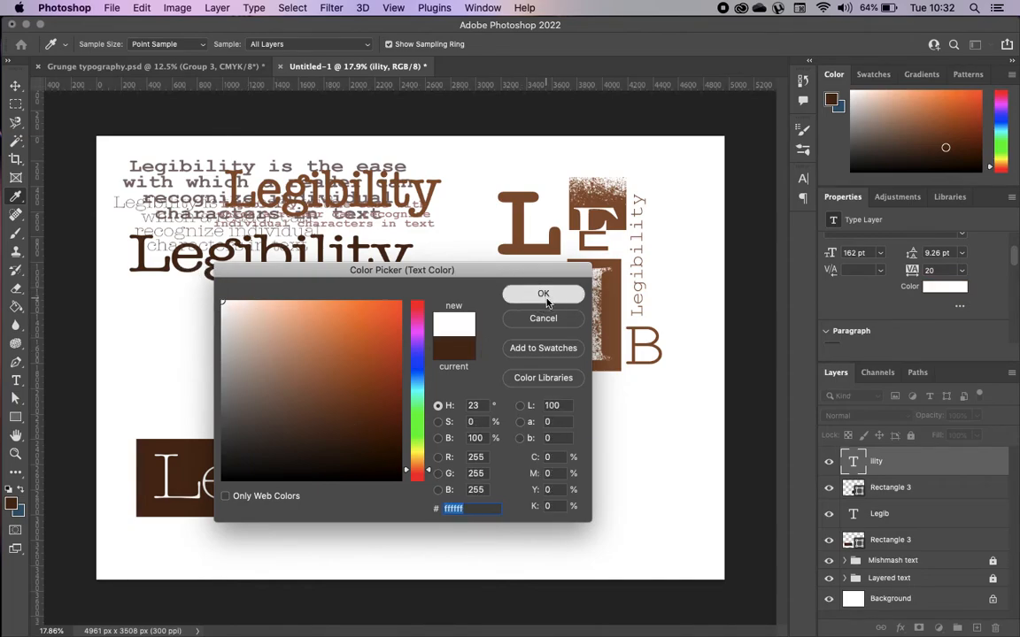
left_click(542, 293)
left_click_drag(526, 483, 533, 485)
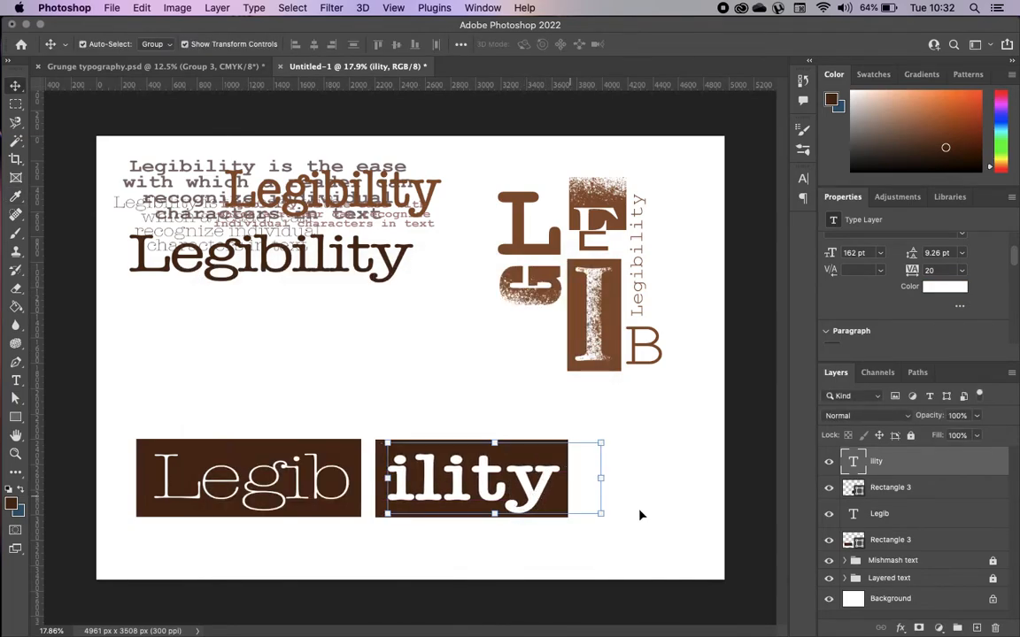
left_click(668, 524)
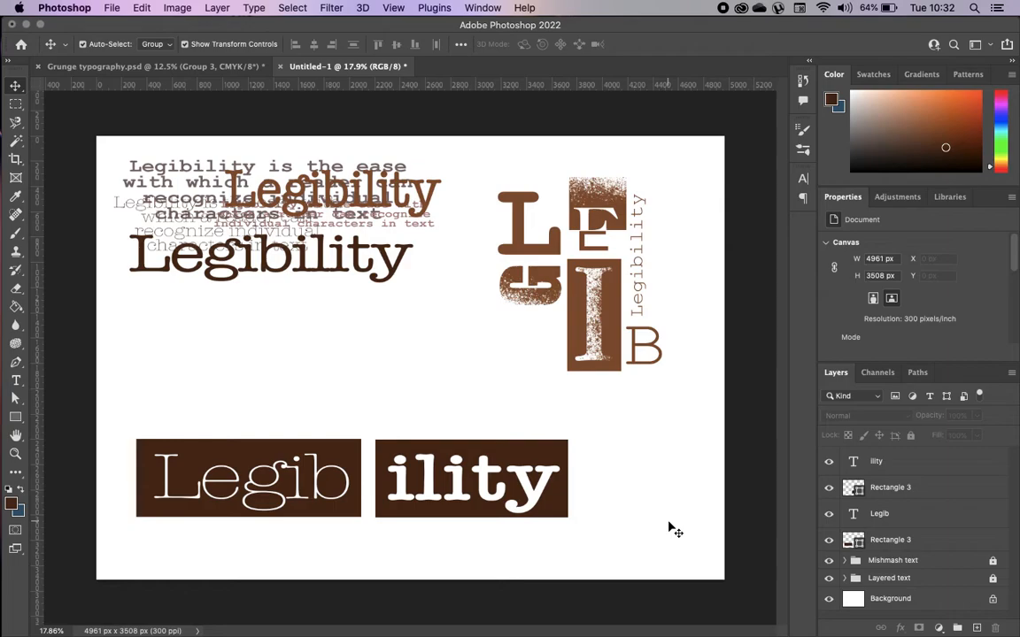
- Check the Grunge typography.psd reference, return to Untitled-1, and rasterize the Legib text layer
left_click(204, 68)
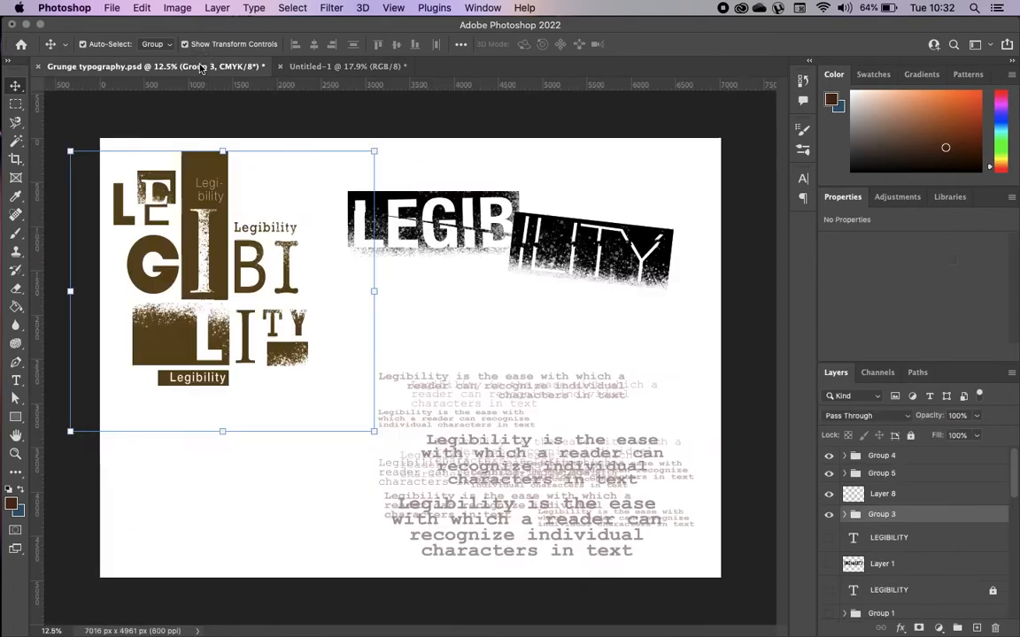
left_click(335, 67)
left_click(301, 478)
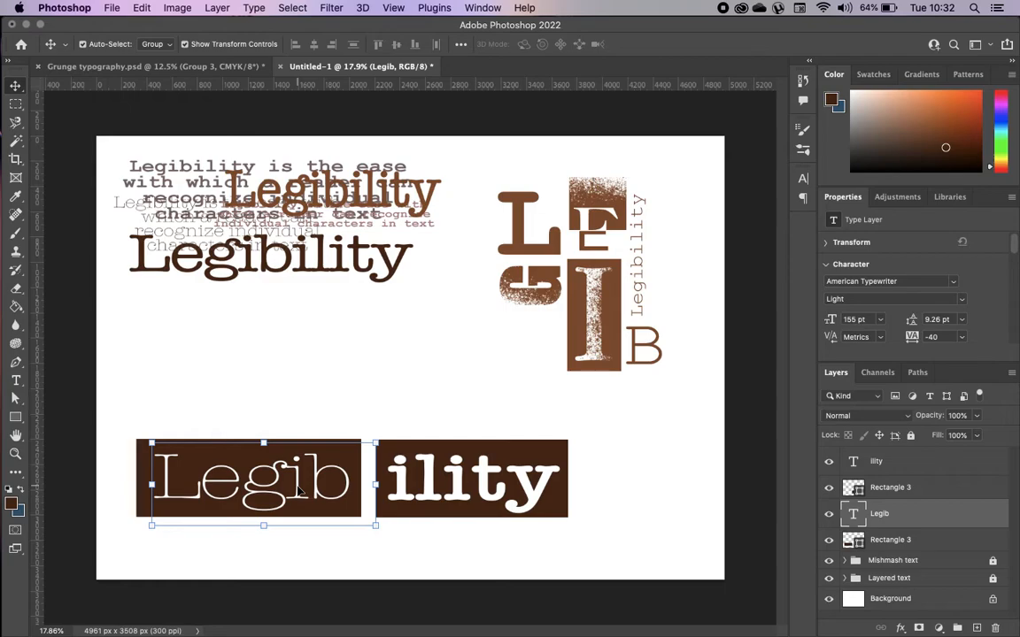
right_click(930, 515)
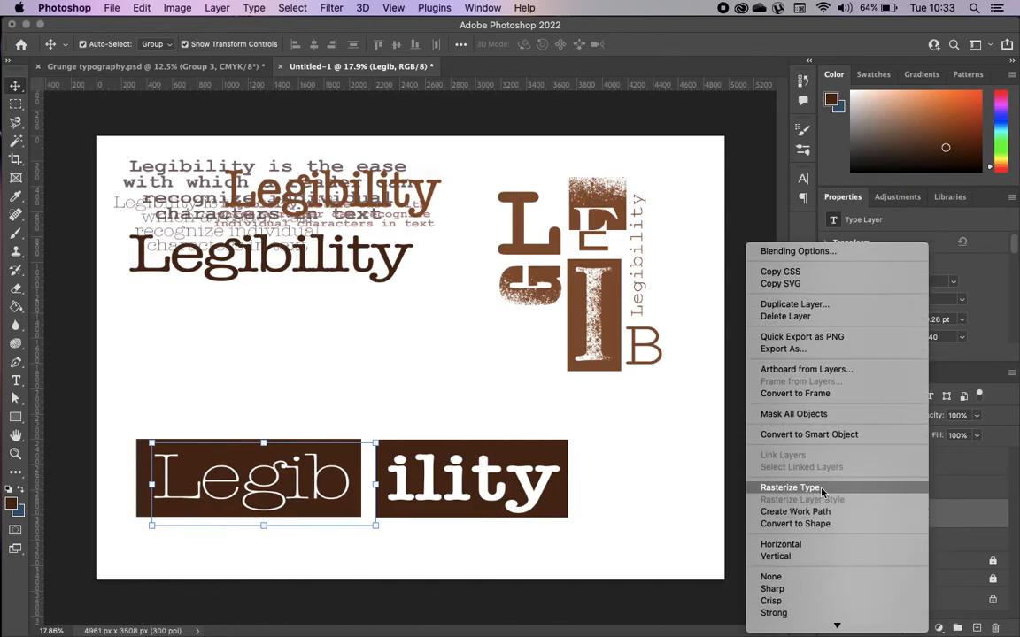
left_click(810, 487)
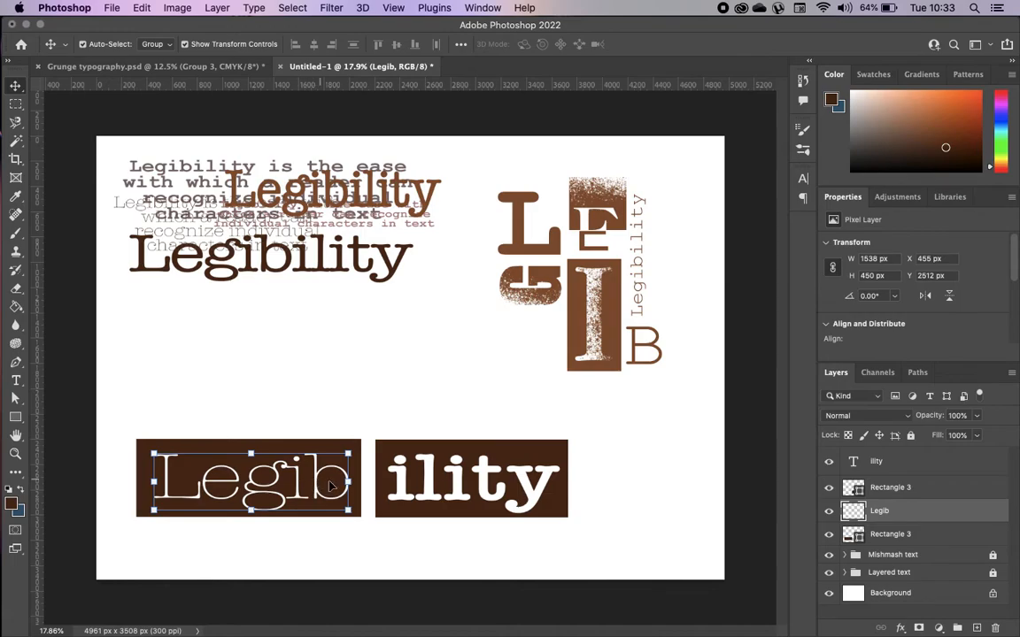
- Shift the rectangle behind Legib and the rasterized Legib lettering slightly so the word sits centred in its block
left_click(300, 485)
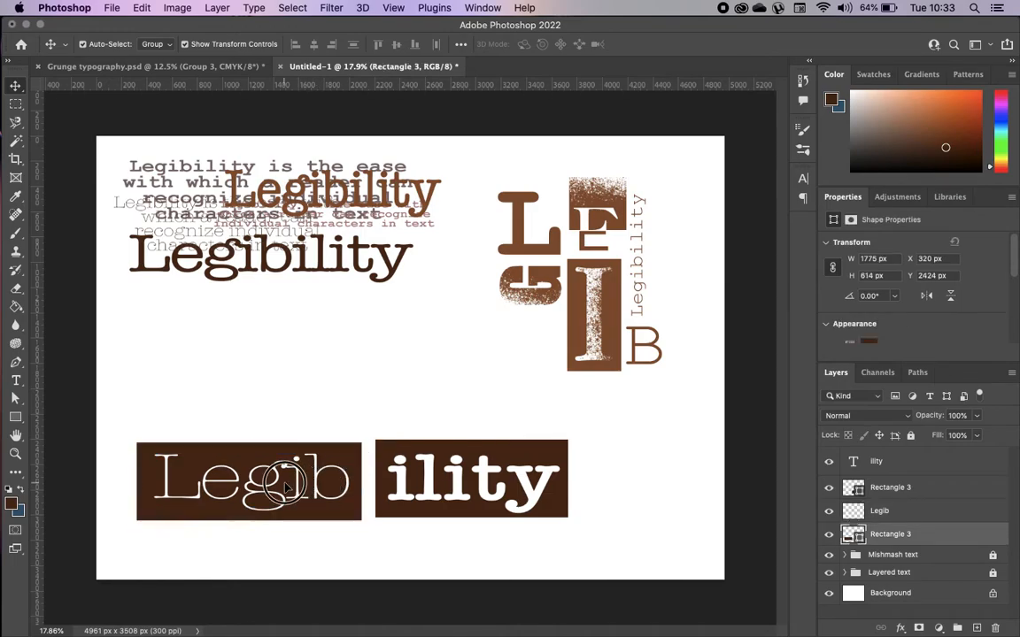
left_click_drag(299, 484, 296, 489)
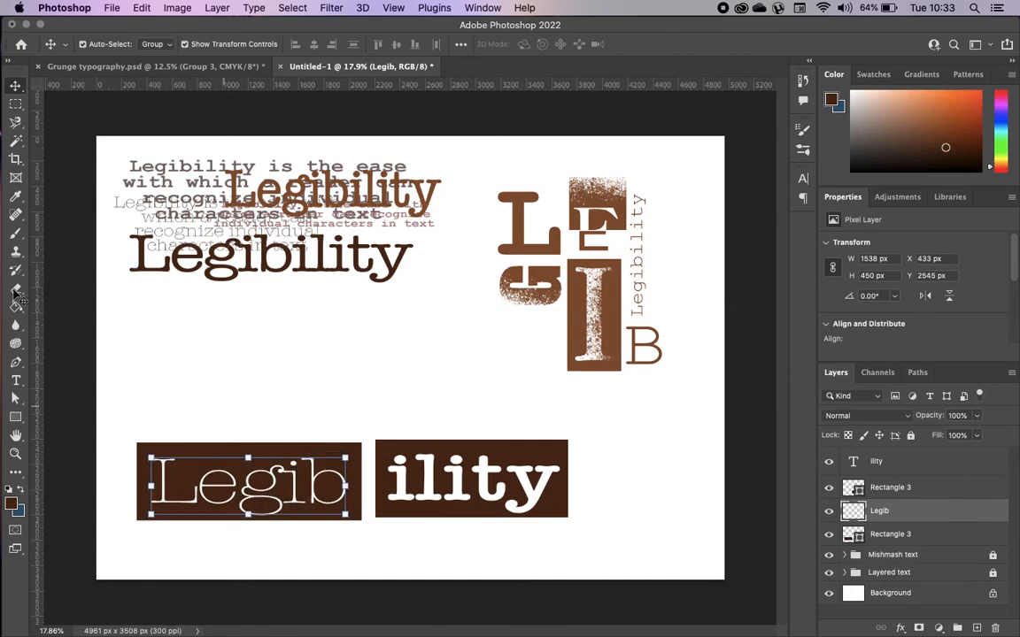
left_click(15, 379)
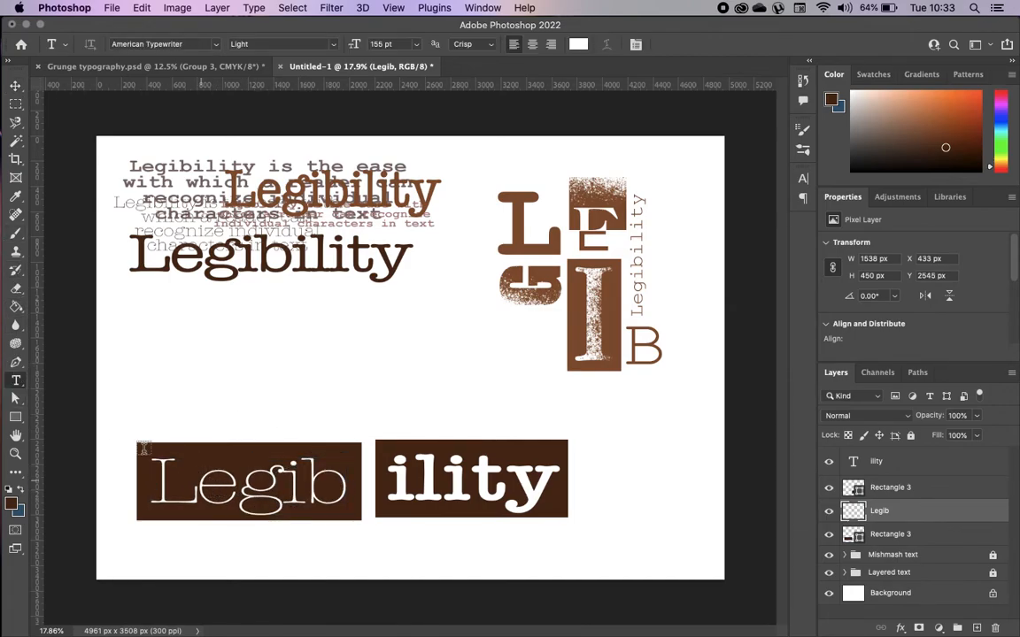
left_click(24, 85)
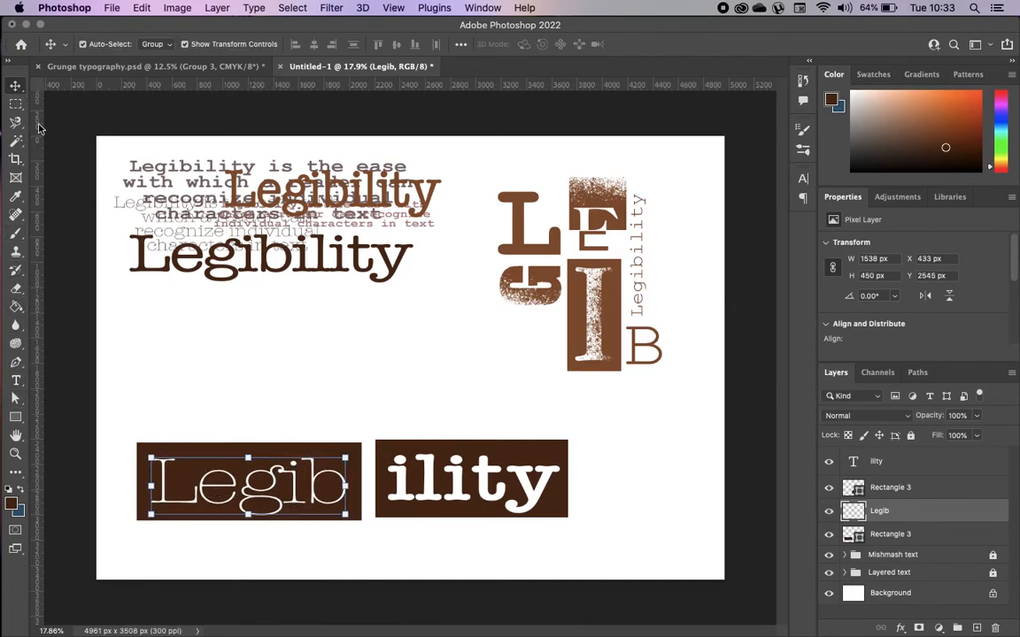
- Lock the dark brown rectangle layer behind Legib
left_click(272, 487)
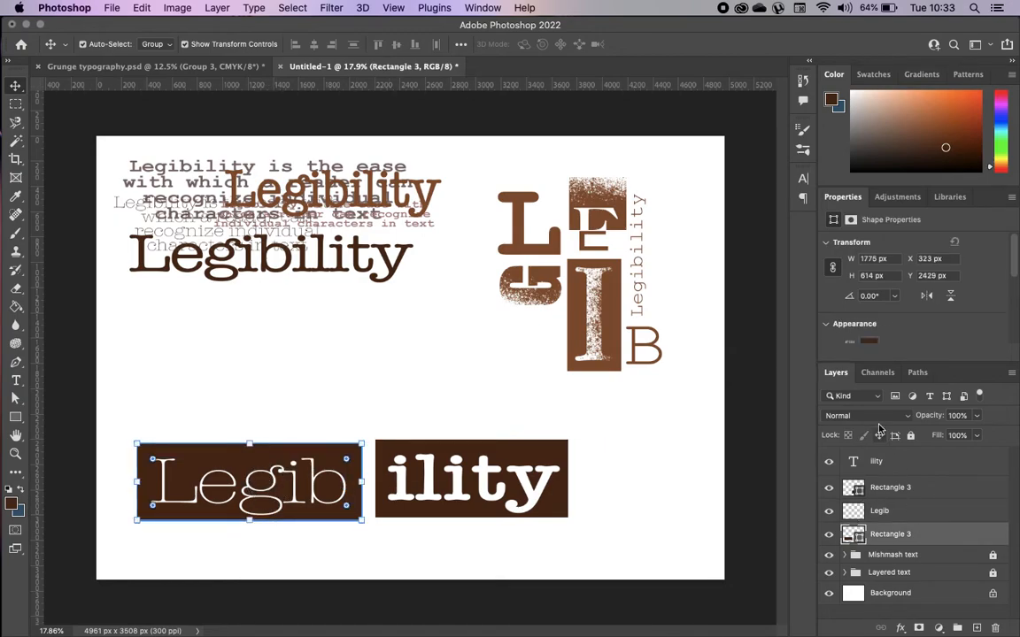
left_click(911, 435)
left_click(372, 567)
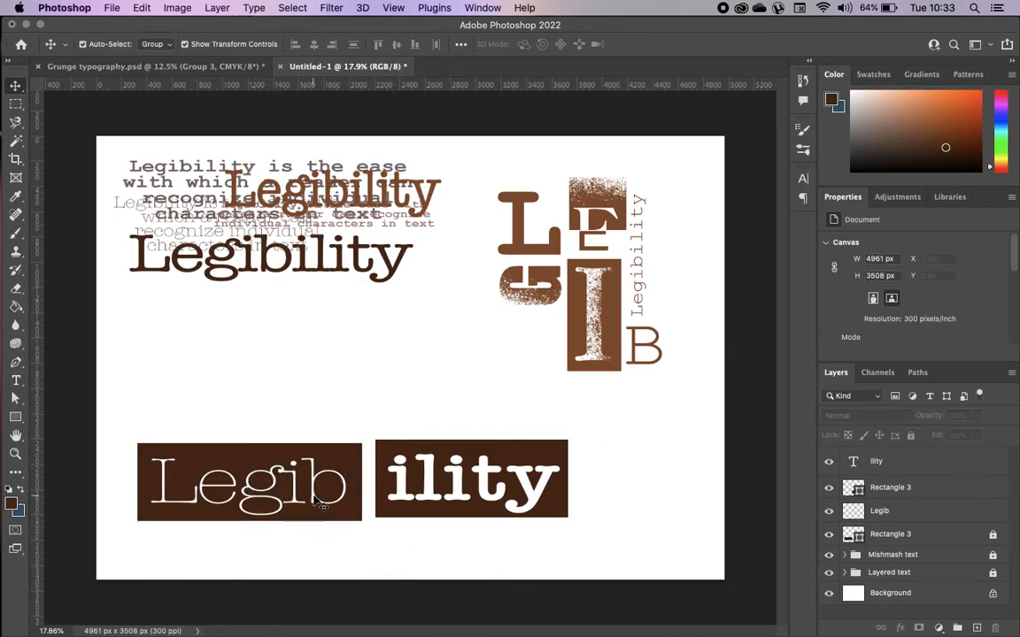
- Make the rasterized Legib layer active and choose the Polygonal Lasso tool
left_click(323, 494)
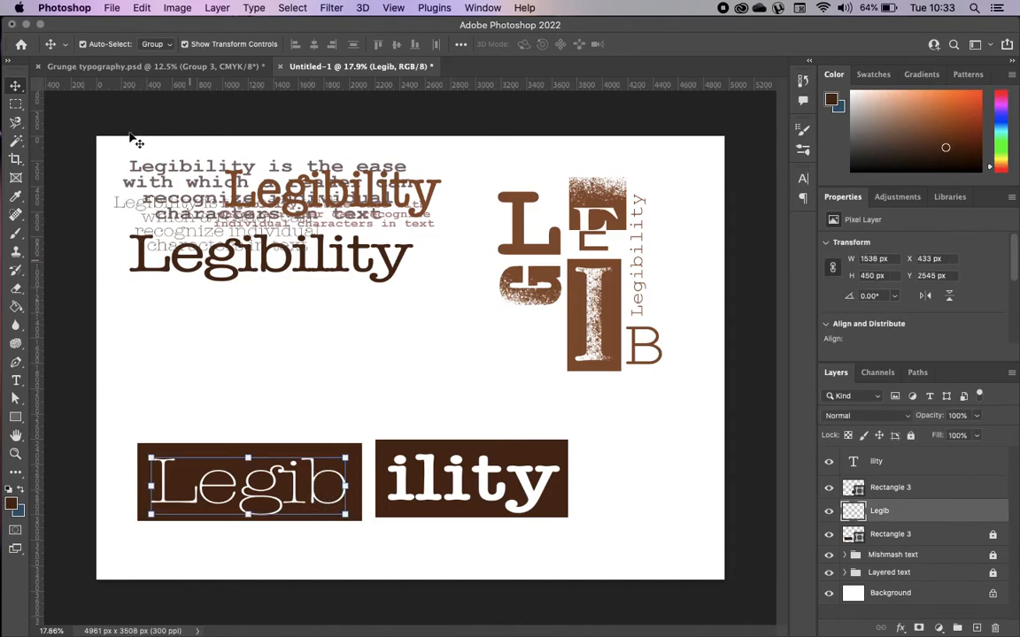
left_click(15, 124)
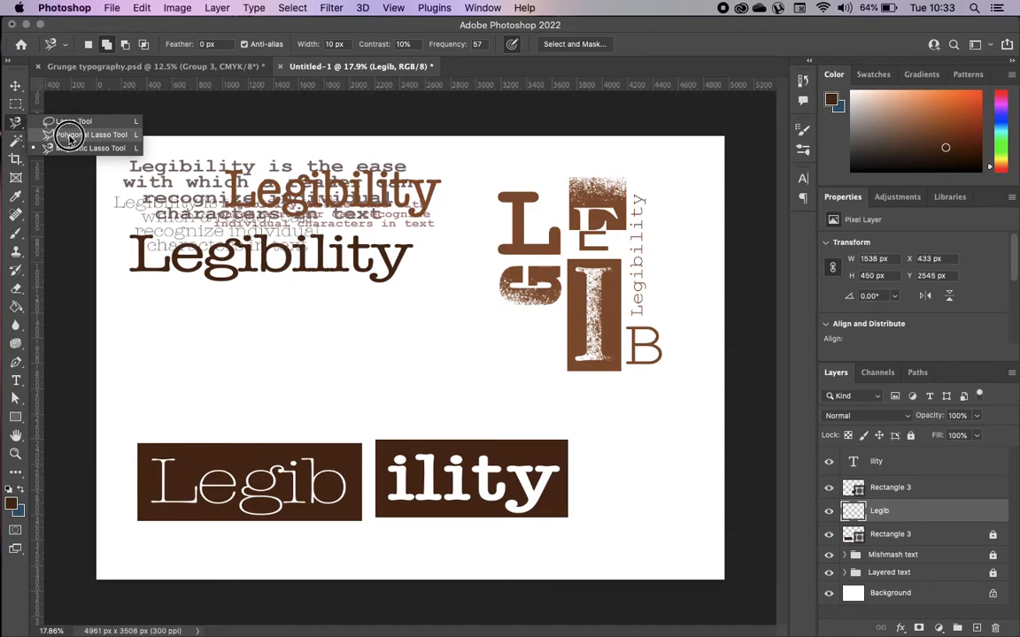
left_click(71, 135)
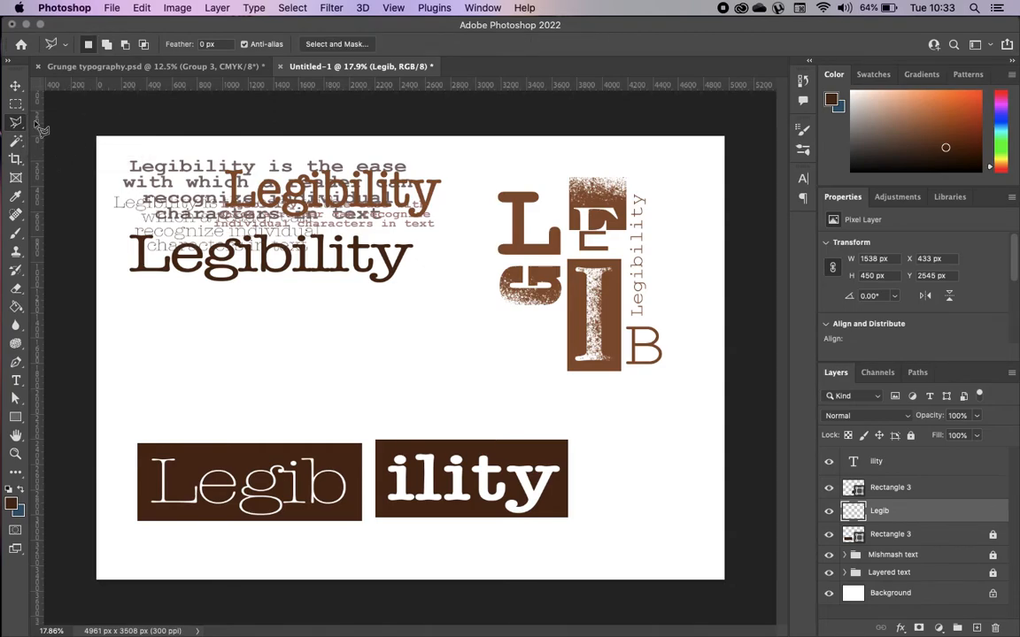
left_click(16, 103)
left_click_drag(131, 438, 359, 485)
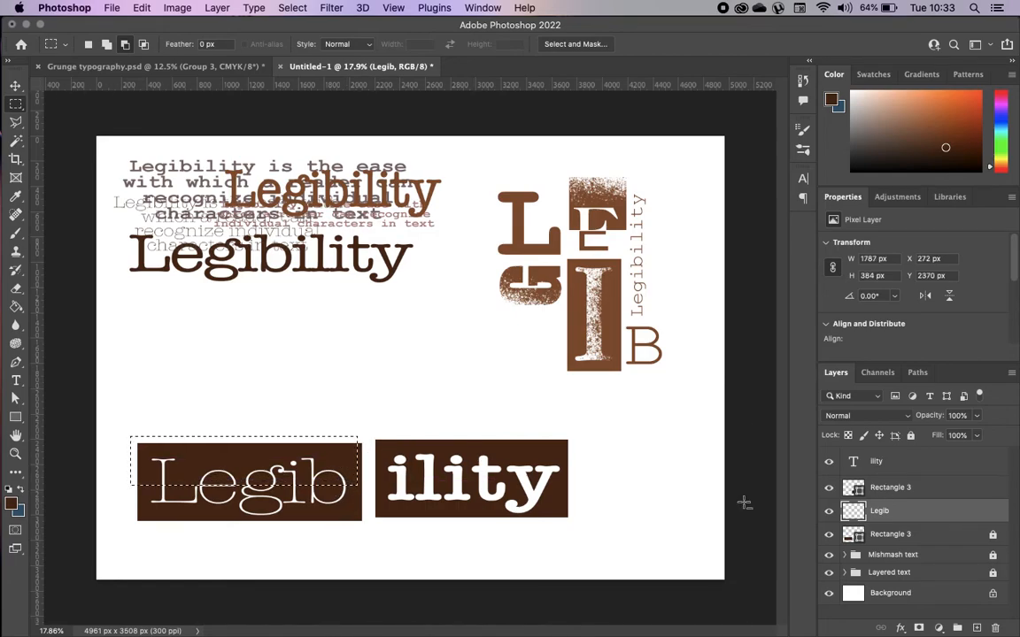
left_click(16, 86)
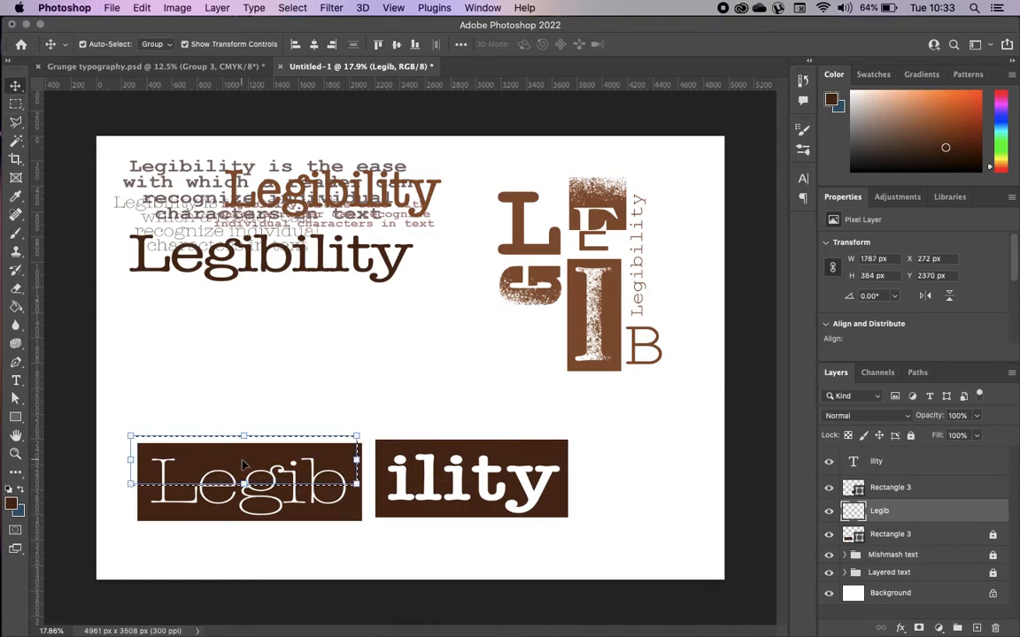
left_click_drag(252, 478, 235, 456)
key("super+z")
key("super+d")
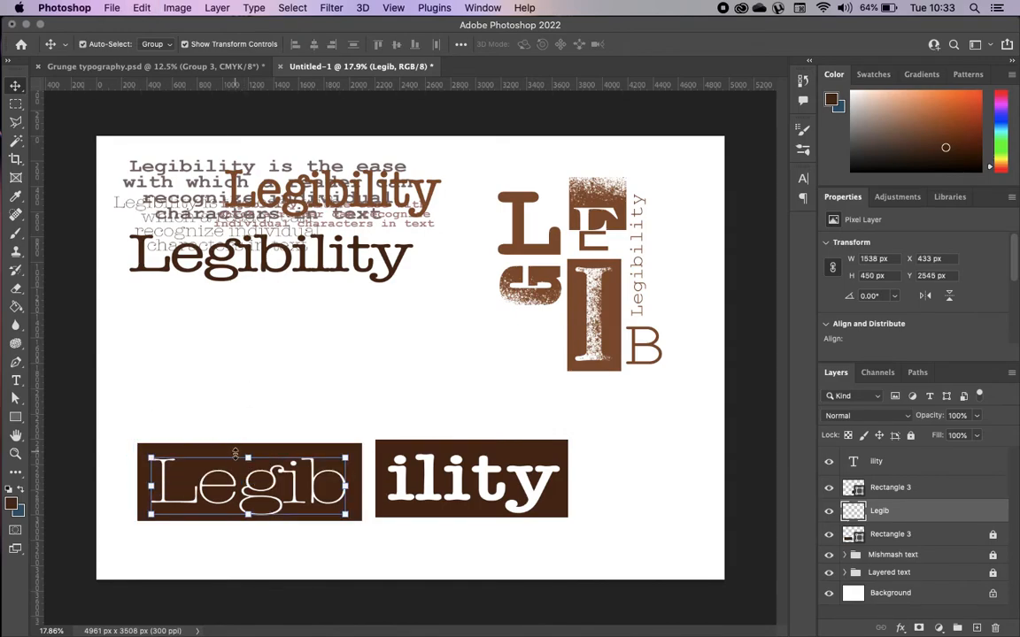
- Outline the upper half of Legib with the Polygonal Lasso, its lower edge slanting up from the L to the b
left_click(18, 124)
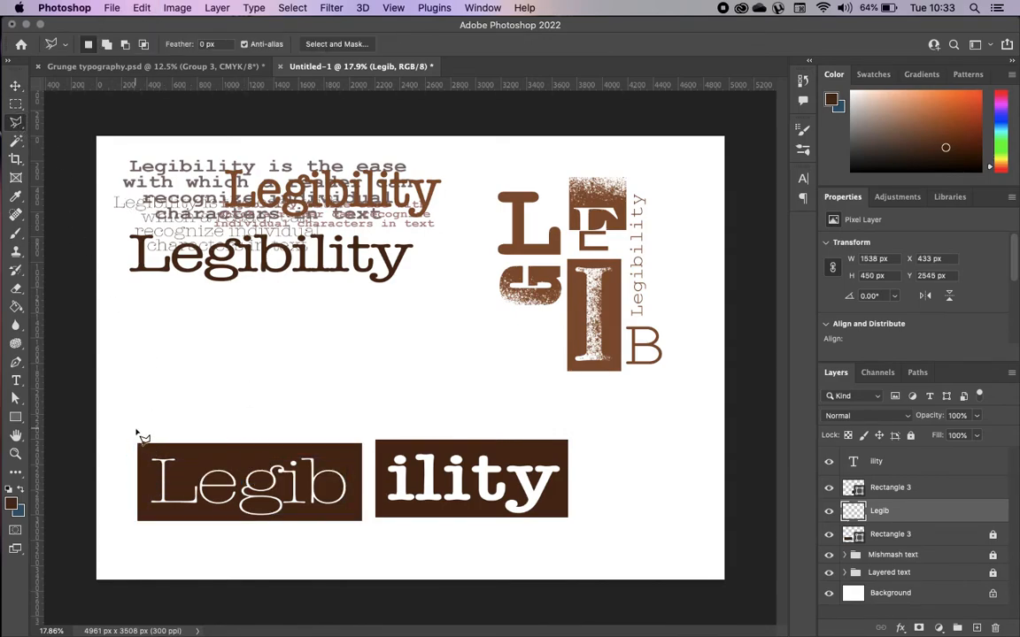
left_click(145, 488)
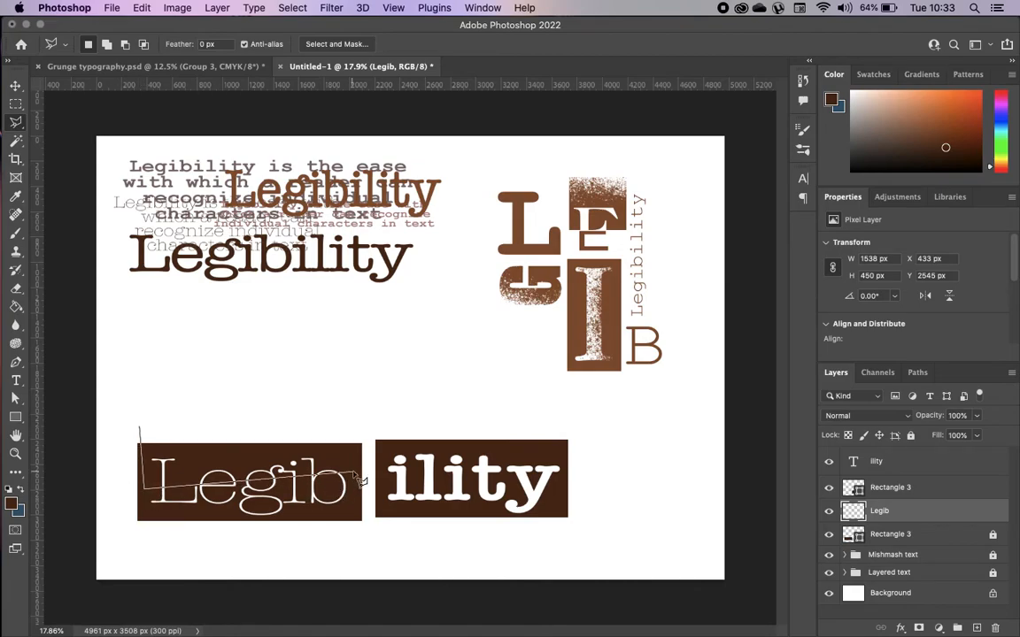
left_click(362, 474)
left_click(361, 431)
left_click(140, 427)
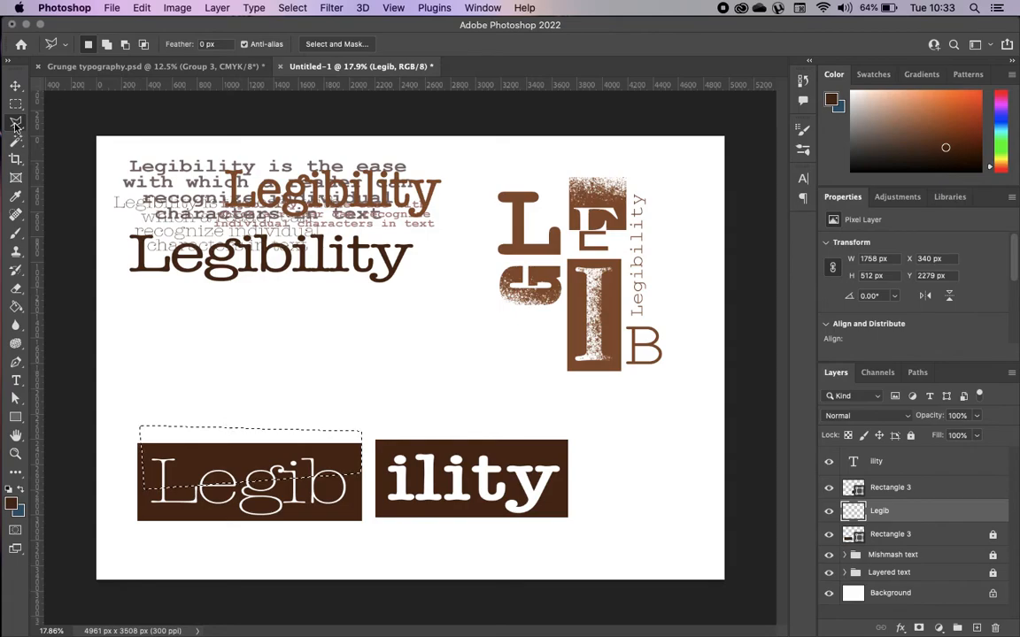
- Offset the selected upper half of Legib upward, rotate it about -2.19°, and deselect it
left_click(15, 85)
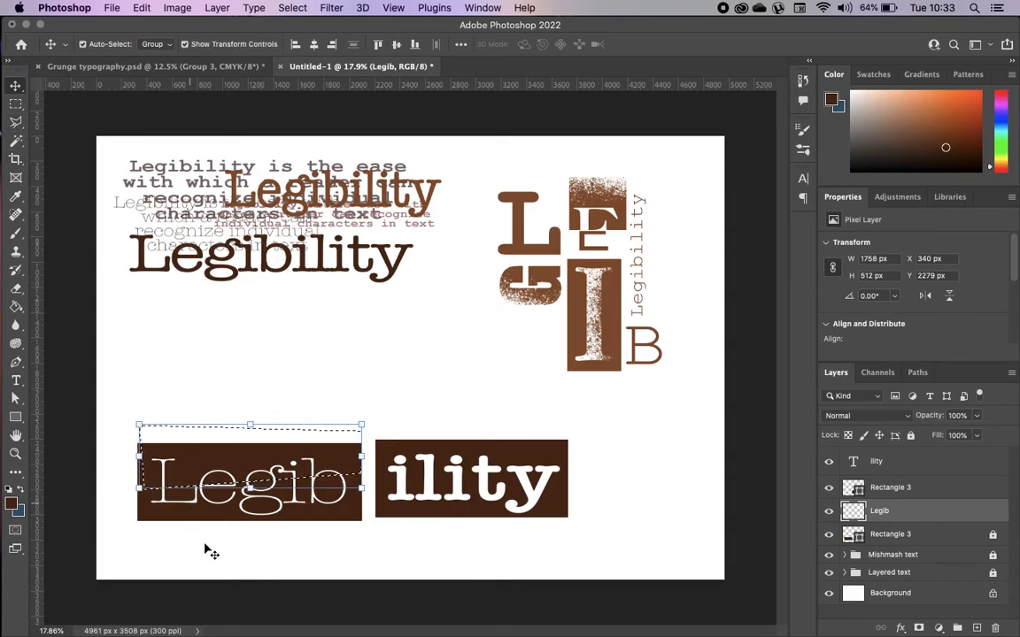
left_click_drag(232, 482, 236, 476)
mouse_move(357, 445)
left_mouse_down()
mouse_move(355, 430)
mouse_move(357, 440)
left_mouse_up()
key("Left")
key("Left")
key("Left")
key("Up")
key("Up")
key("Up")
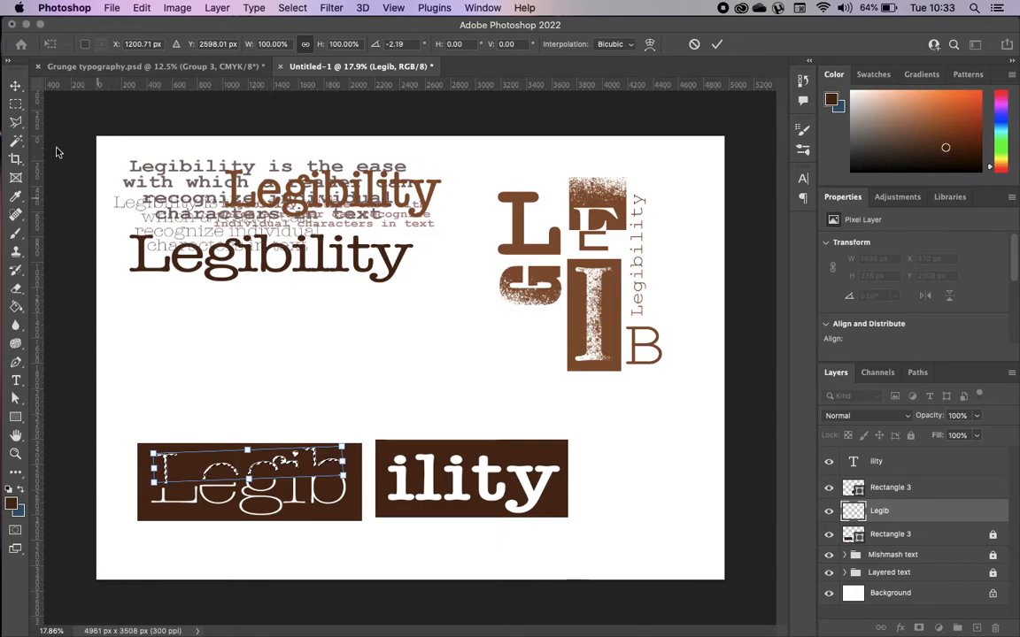
key("Return")
key("super+d")
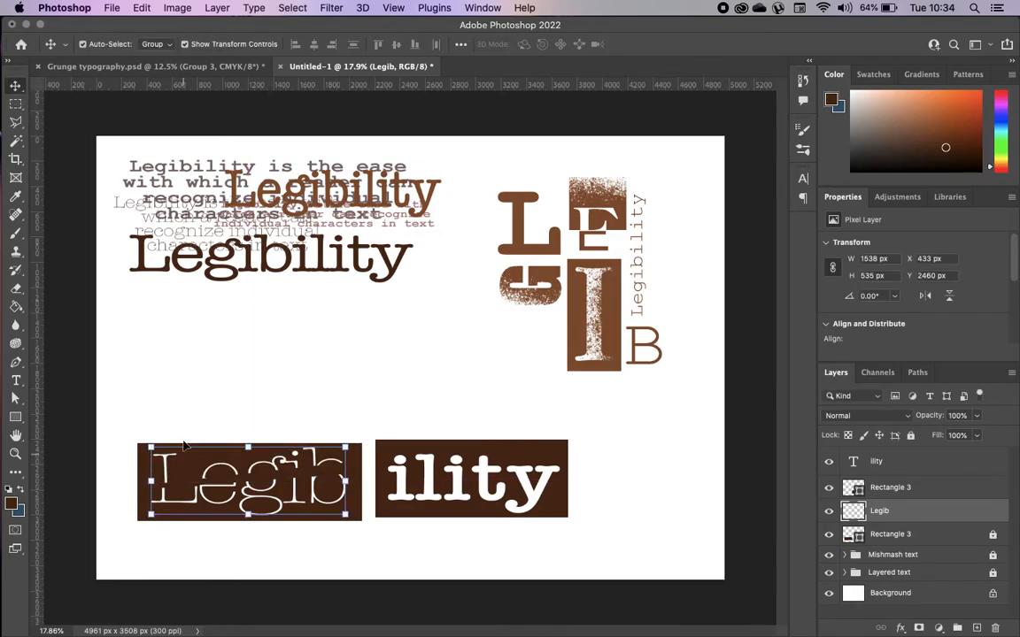
- Rasterize the ility text layer
left_click(15, 121)
left_click(938, 461)
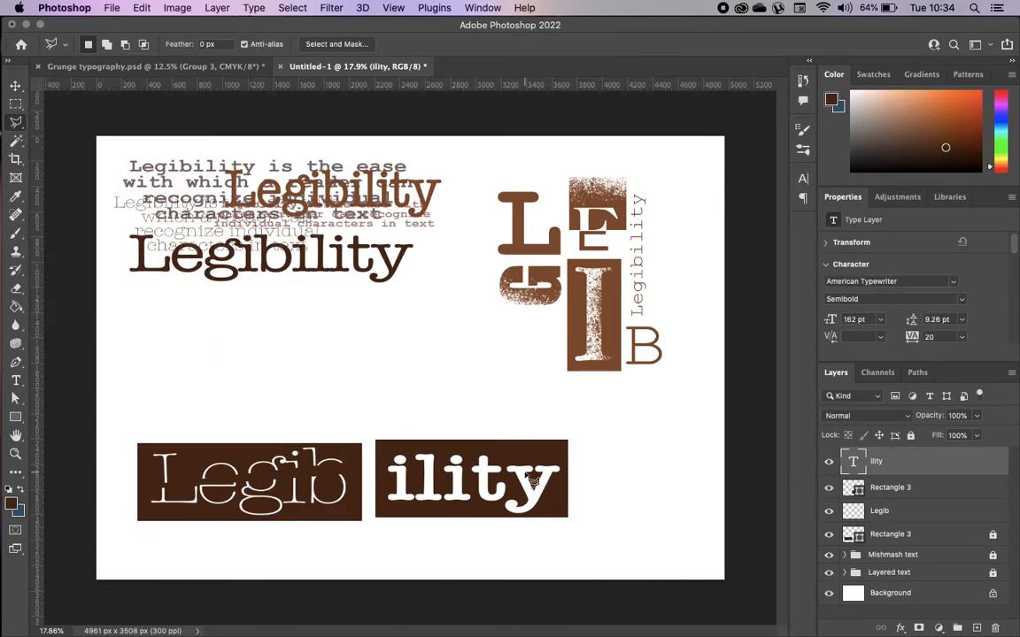
right_click(952, 465)
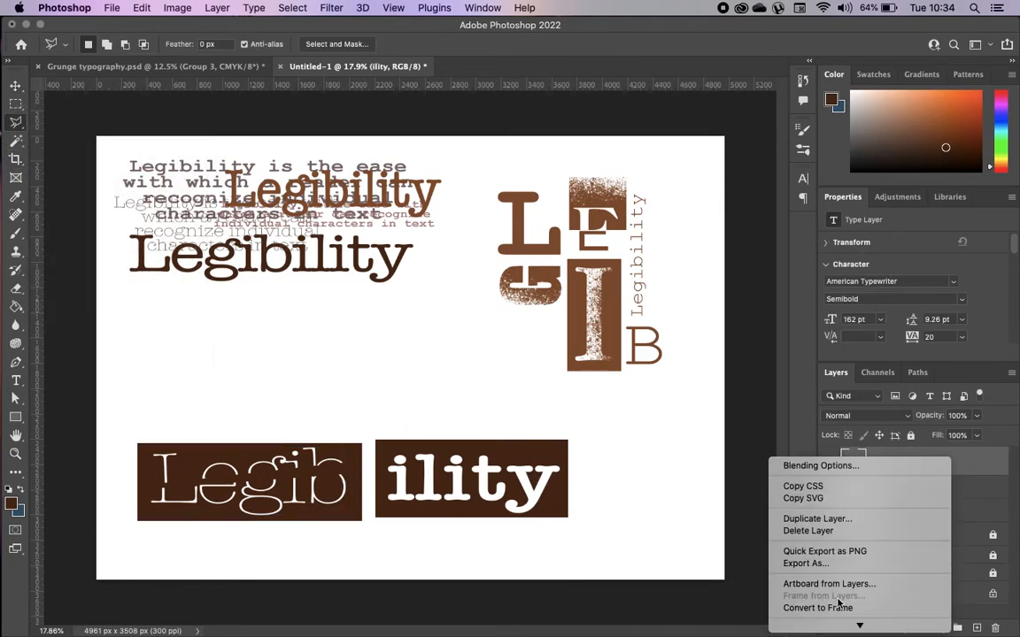
scroll(816, 584, "down", 5)
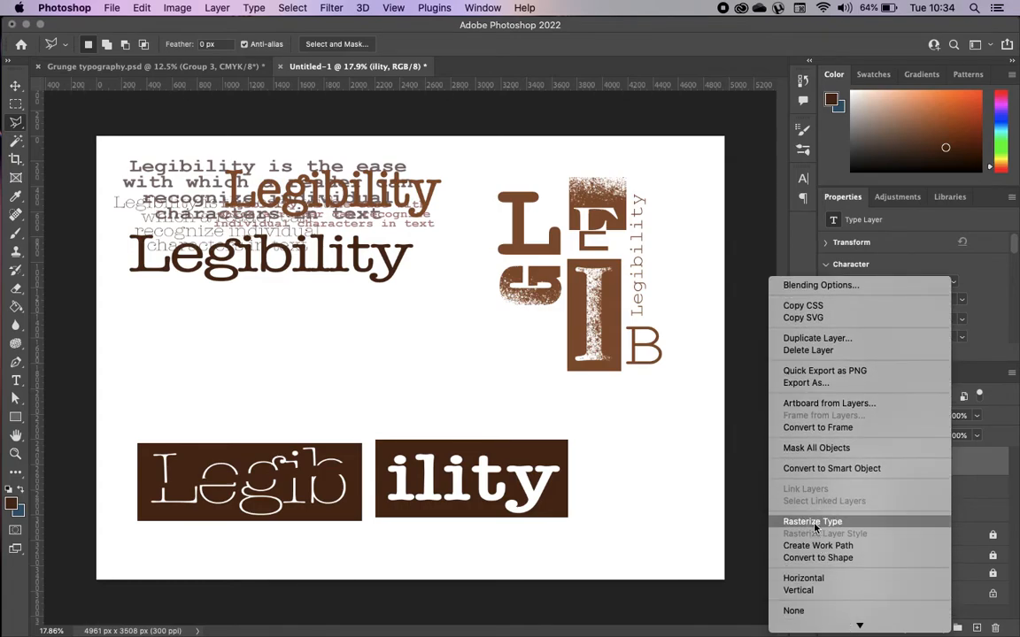
left_click(812, 523)
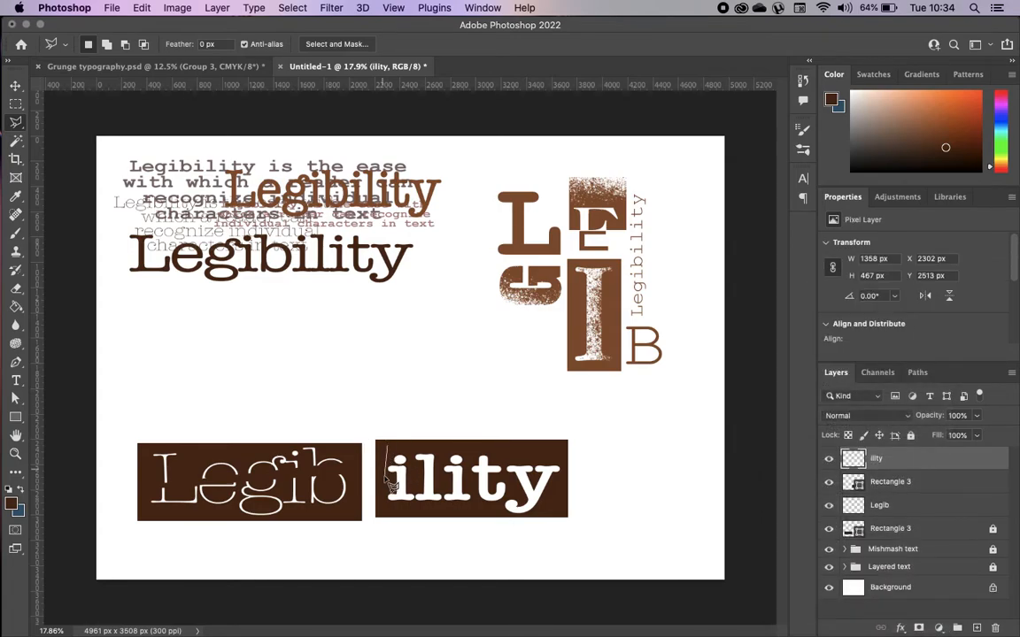
- Outline the upper part of ility with the Polygonal Lasso, its lower edge slanting down towards the y
left_click(386, 478)
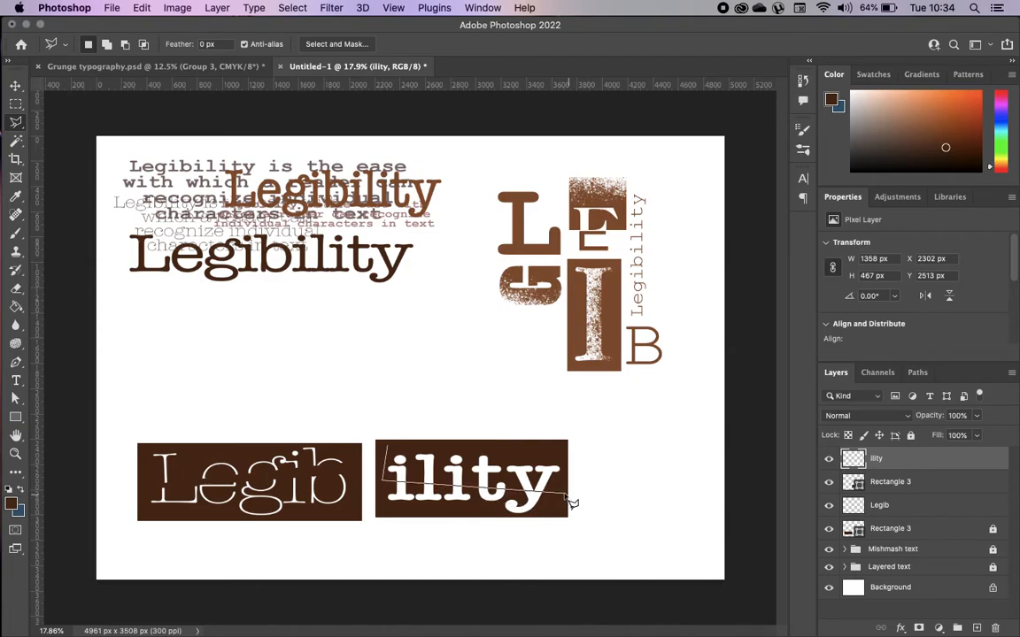
left_click(566, 450)
left_click(389, 448)
- Move the selected upper part of ility up slightly, rotate it about -2.49°, and scale it to about 96%
left_click(16, 85)
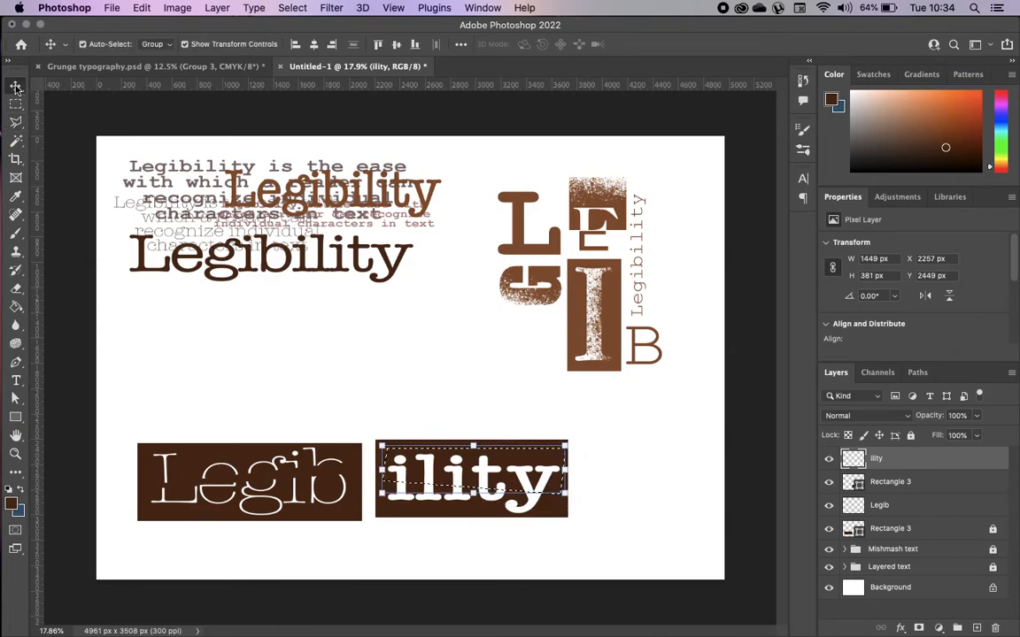
left_click_drag(485, 476, 489, 471)
left_click_drag(572, 444, 571, 436)
left_click_drag(549, 474, 549, 473)
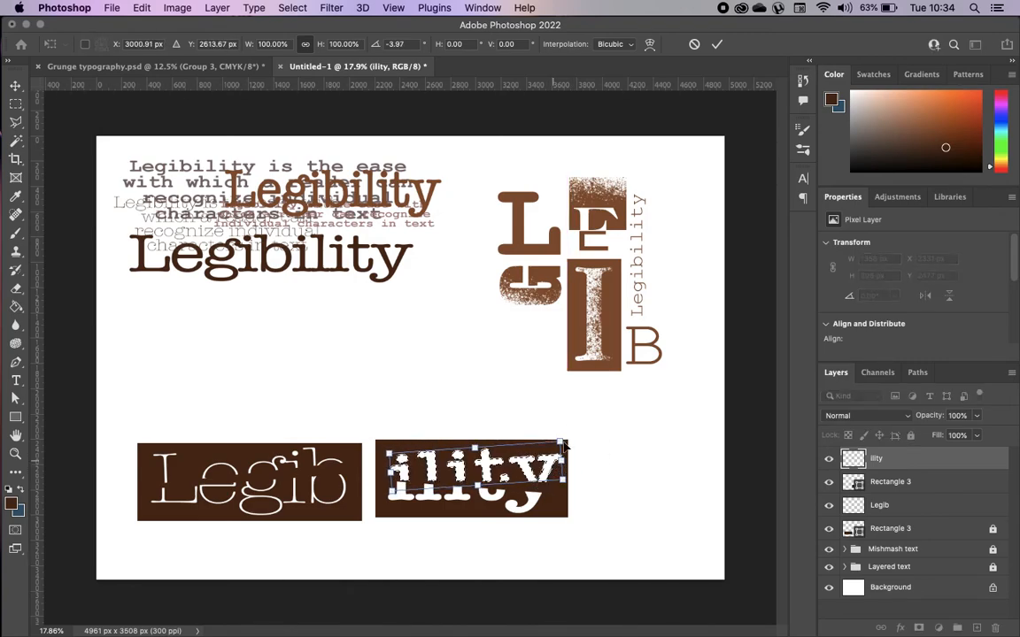
left_click_drag(569, 435, 569, 435)
left_click_drag(567, 437, 571, 432)
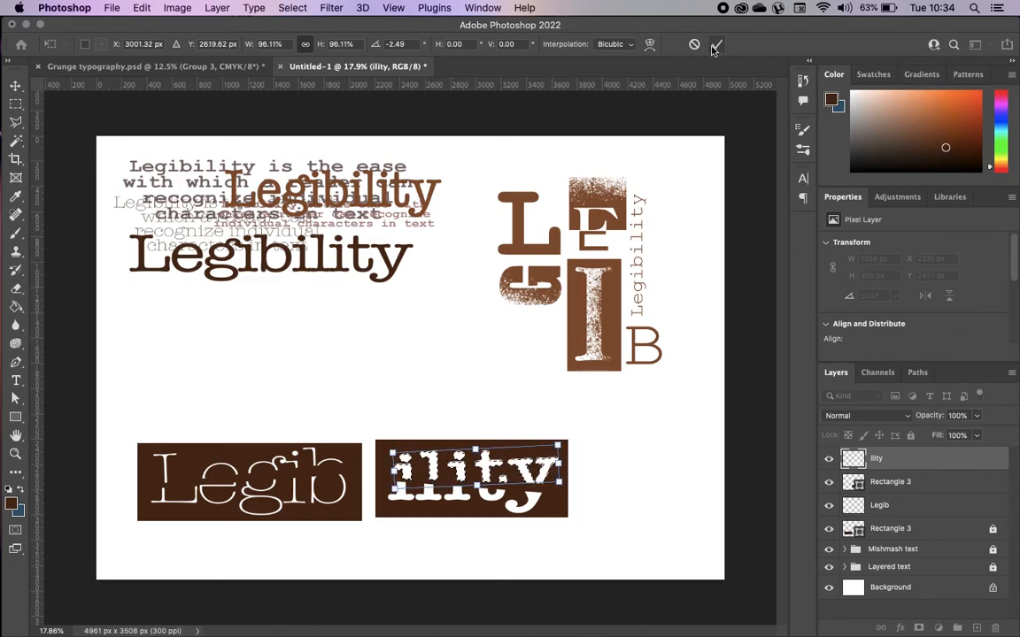
key("Return")
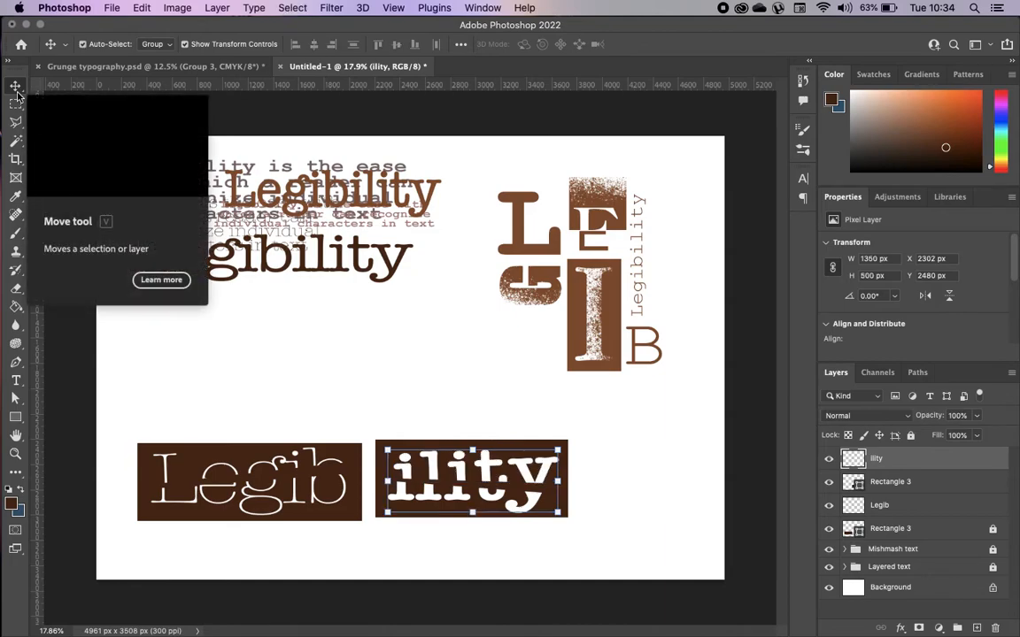
- Group the Legib text, and group the ility text with its dark brown rectangle
left_click(638, 513)
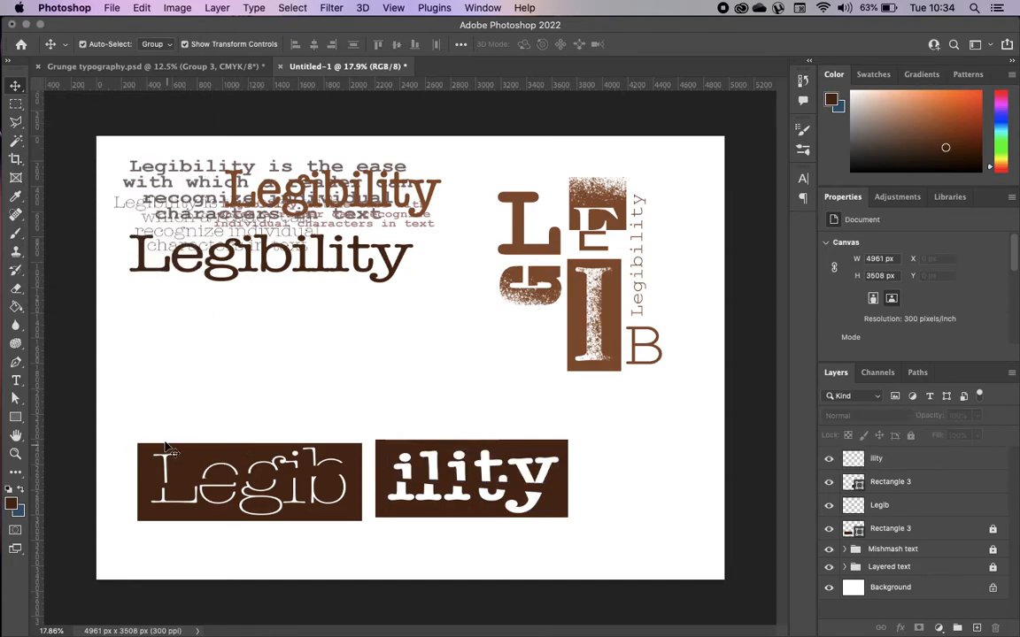
left_click_drag(125, 405, 218, 527)
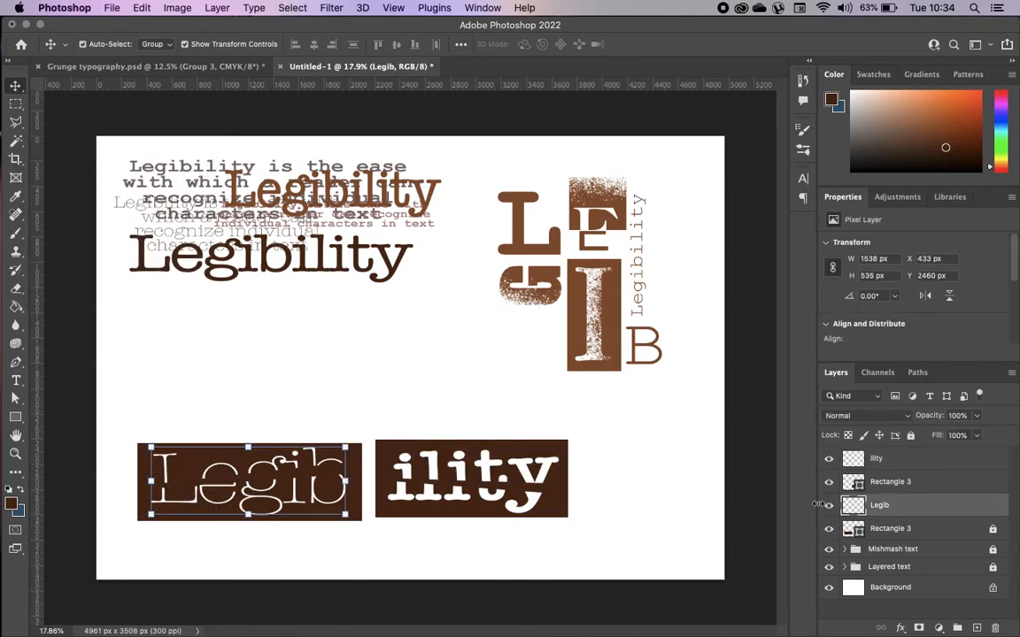
left_click(978, 531)
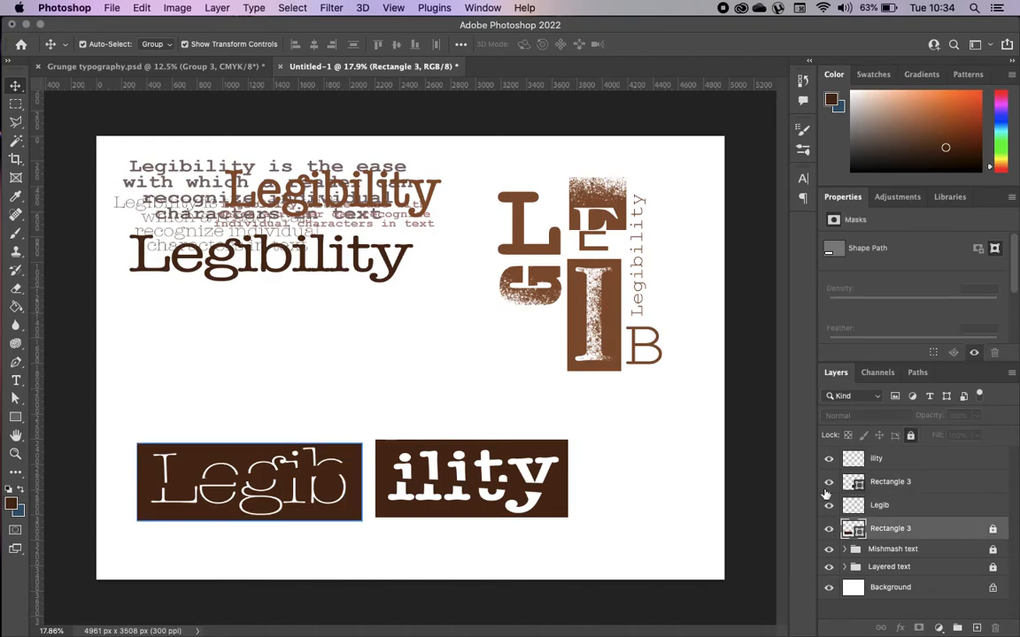
left_click(121, 387)
left_click_drag(131, 398, 254, 564)
key("super+g")
left_click_drag(392, 410, 478, 560)
key("super+g")
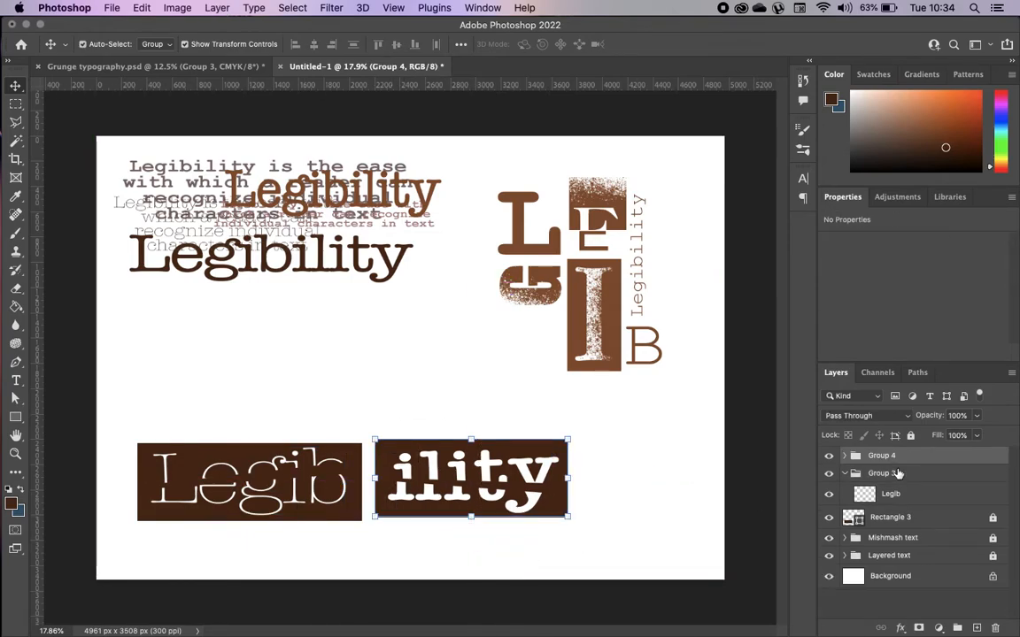
- Unlock the Legib word's dark brown rectangle and place it beneath the Legib layer inside its group
left_click(882, 498)
left_click(878, 521)
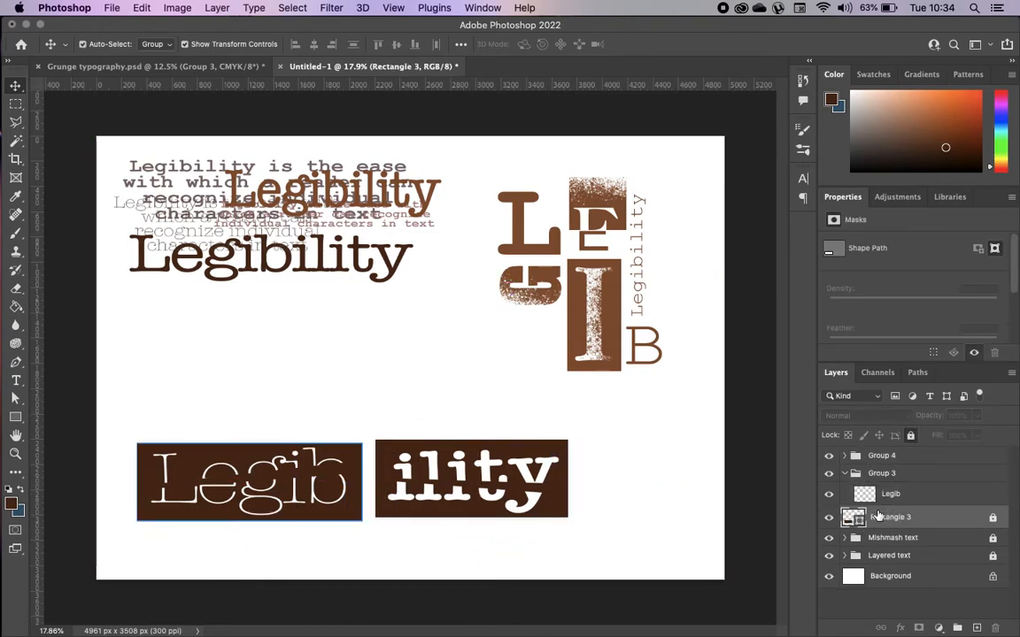
left_click_drag(878, 520, 895, 500)
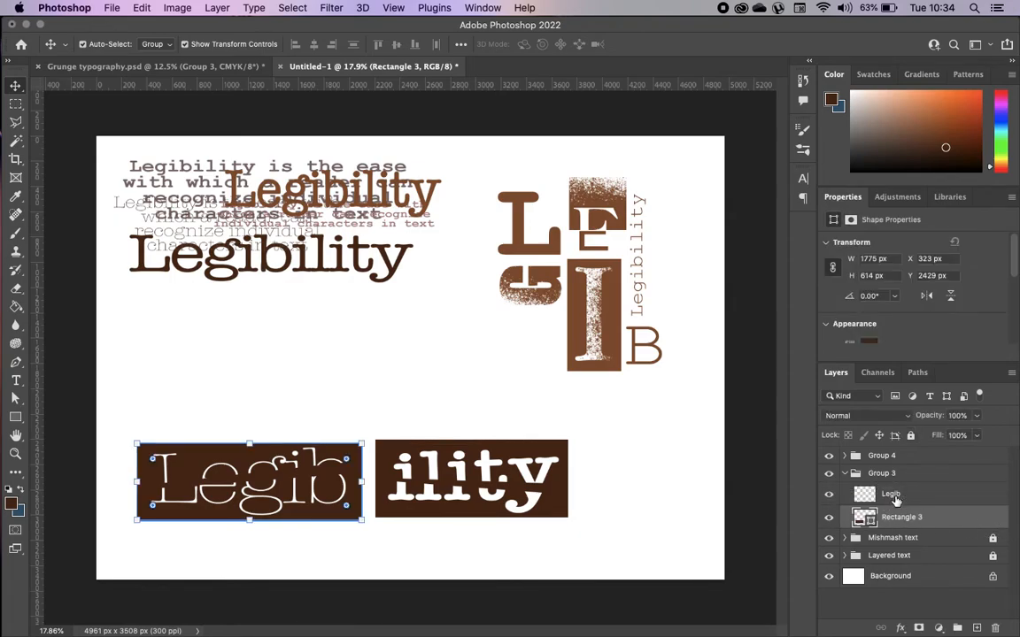
left_click(844, 473)
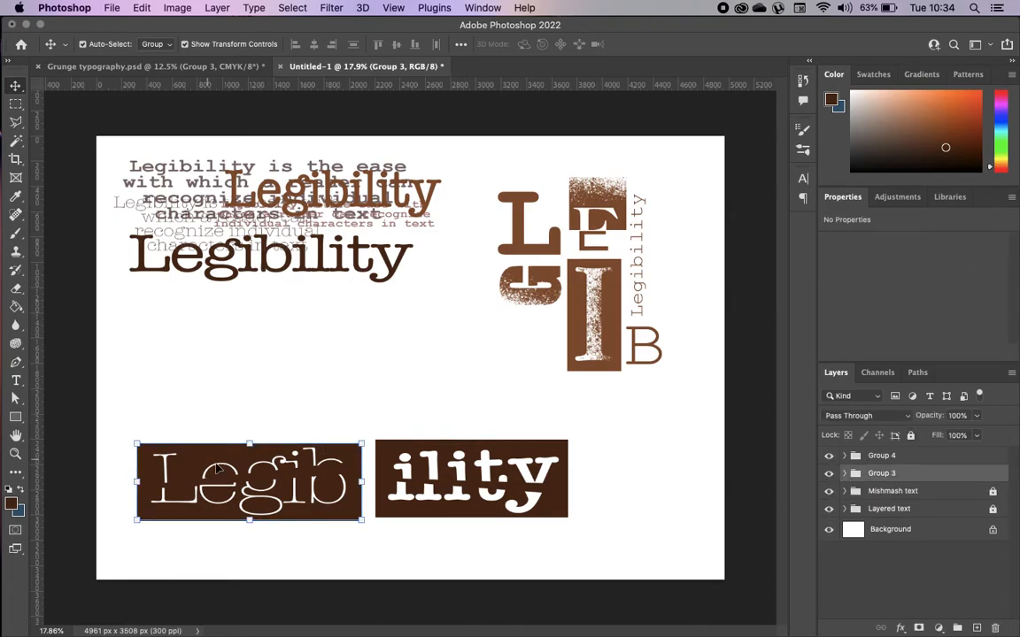
- Rotate the Legib group about -6.59° and the ility group about 3.03°, positioning the blocks so they meet, and deselect
left_click_drag(369, 431, 363, 385)
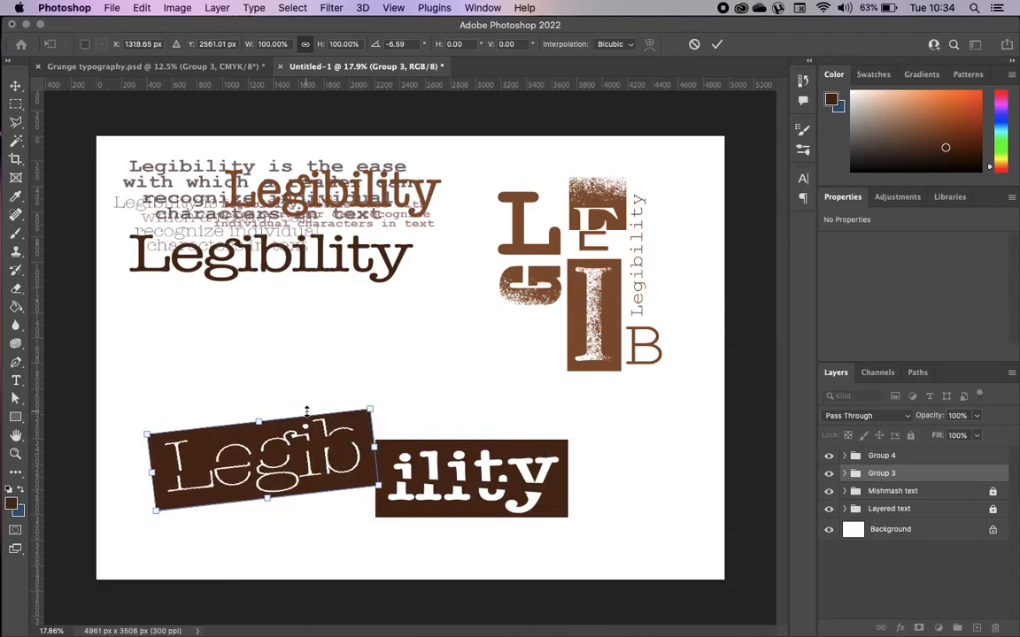
key("Return")
left_click(554, 450)
left_click_drag(579, 430, 583, 437)
left_click_drag(528, 476, 522, 479)
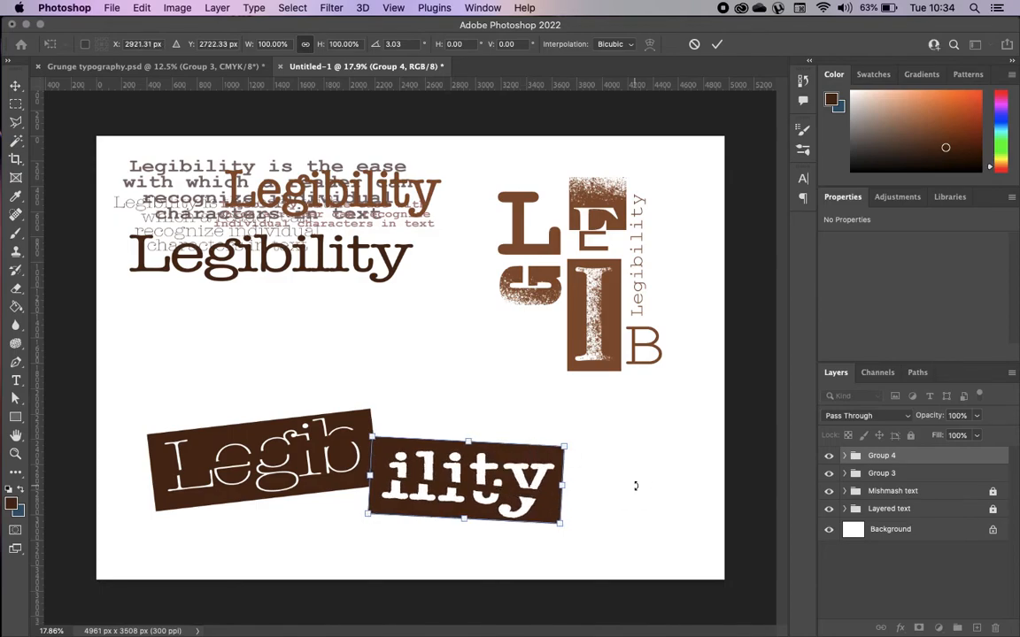
left_click(717, 44)
left_click(665, 374)
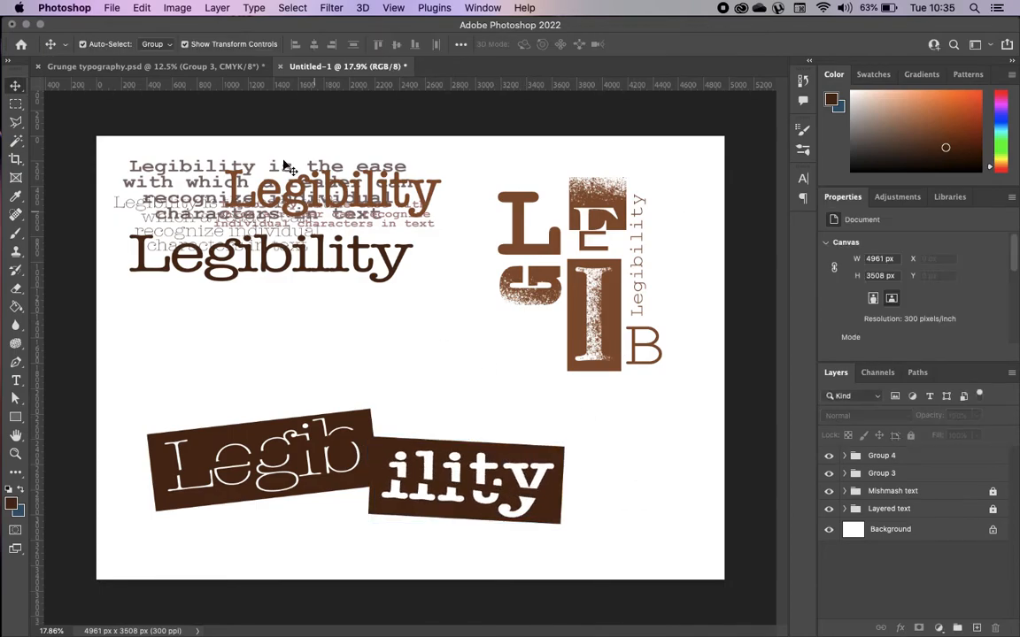
- Add a new layer above the ility group and outline the whole ility block with the Polygonal Lasso
left_click(206, 68)
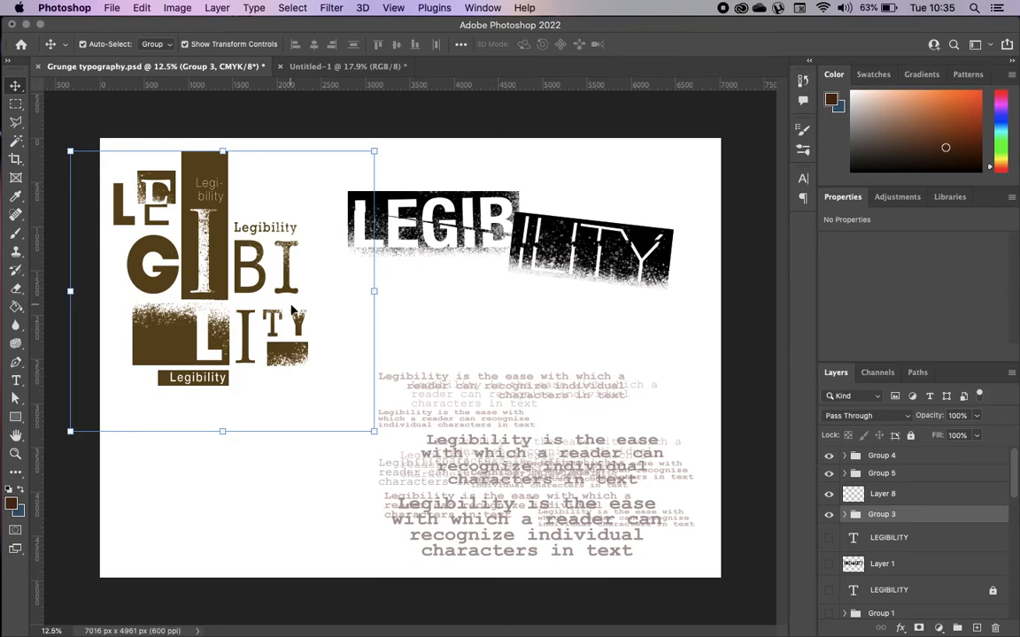
left_click(327, 66)
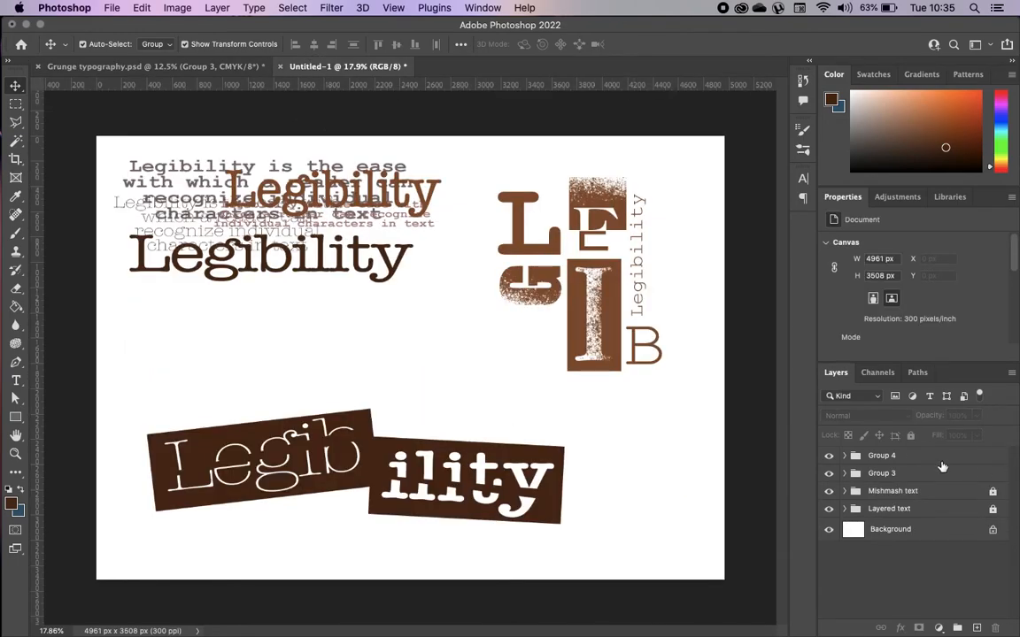
left_click(903, 462)
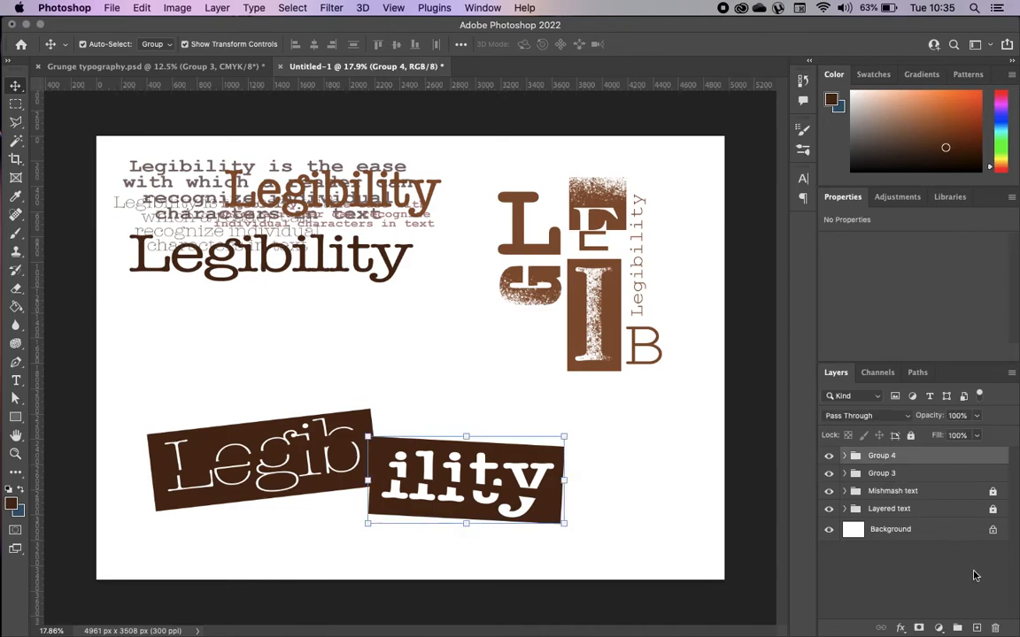
left_click(977, 629)
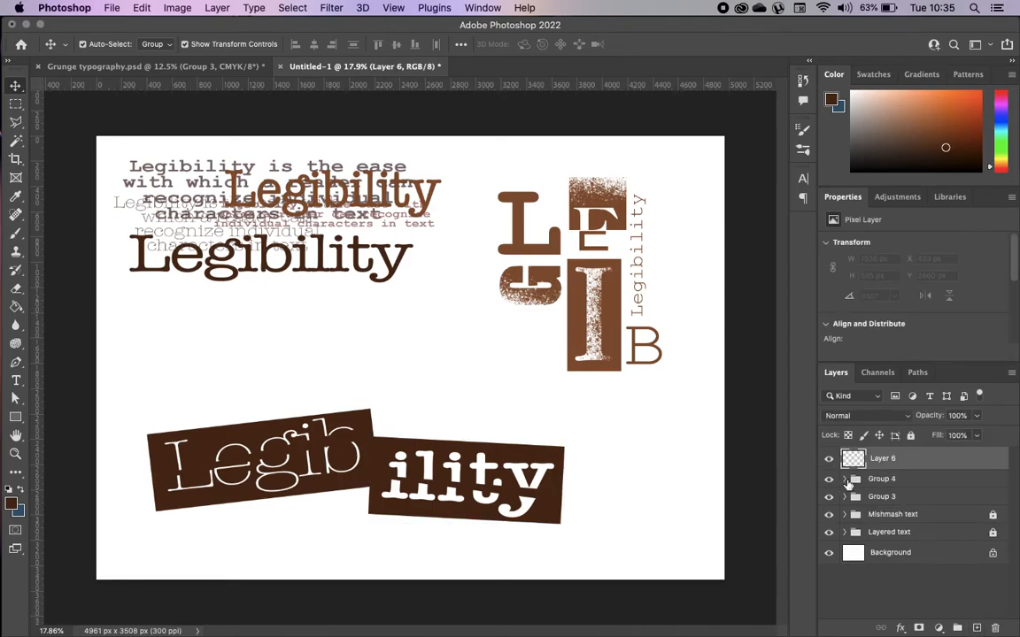
left_click(829, 480)
left_click(829, 479)
left_click(17, 124)
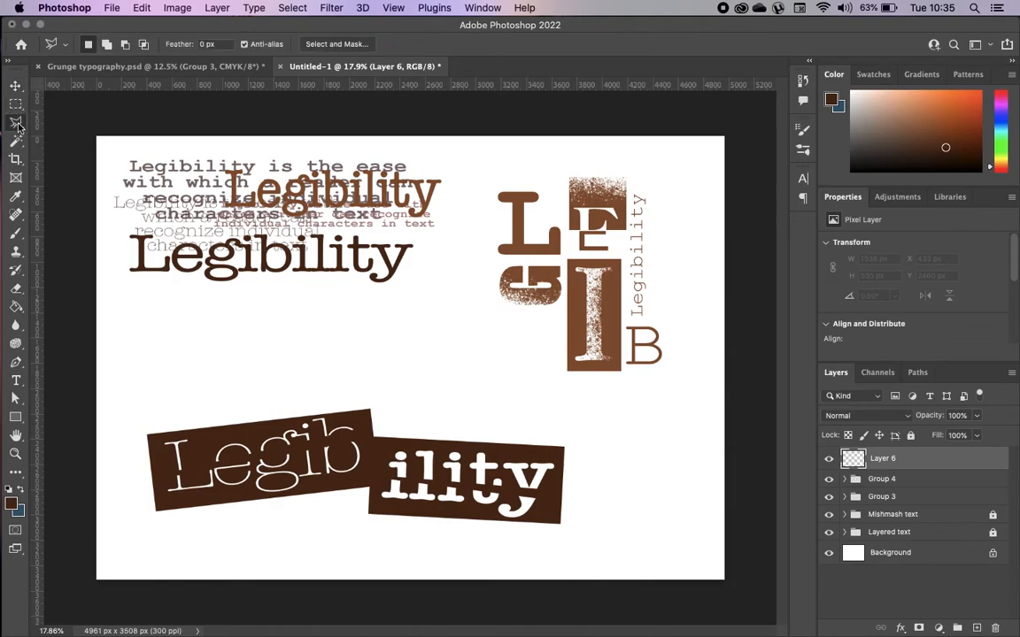
mouse_move(379, 447)
left_mouse_down()
mouse_move(368, 515)
mouse_move(574, 523)
mouse_move(549, 529)
mouse_move(561, 526)
mouse_move(564, 446)
mouse_move(348, 439)
mouse_move(379, 447)
left_mouse_up()
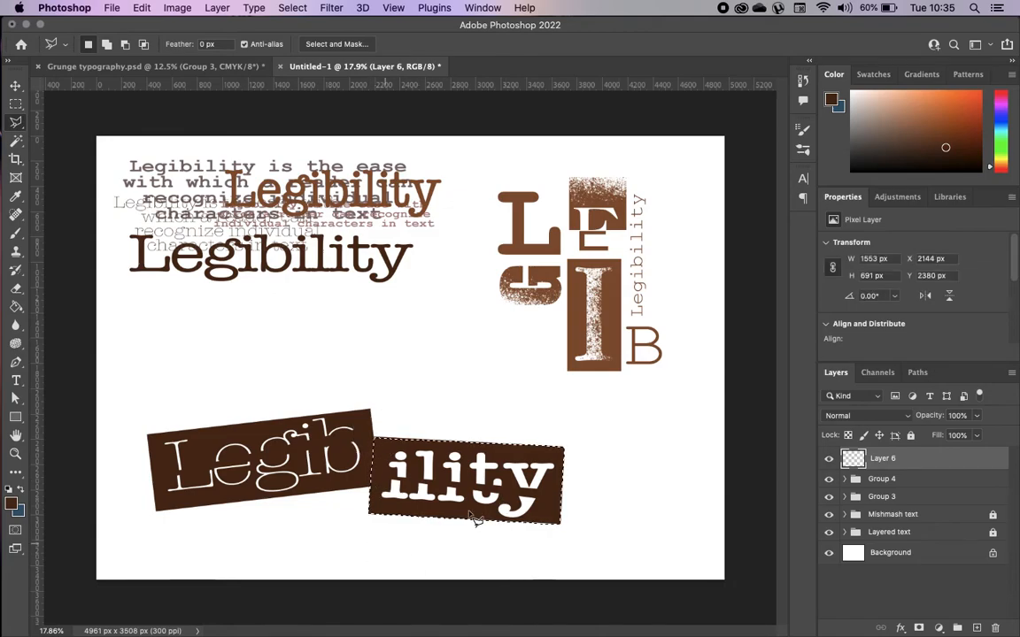
- Paint white spatter along the lower part of the selected ility block with the 162 px spatter brush
left_click(15, 232)
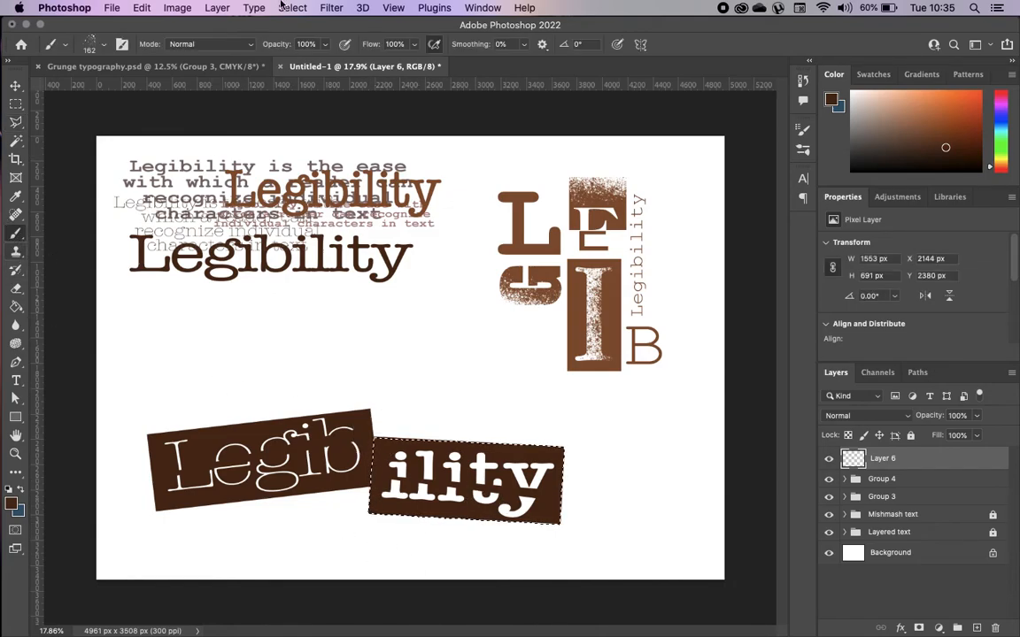
left_click(856, 98)
left_click_drag(856, 99, 850, 92)
mouse_move(408, 521)
left_mouse_down()
mouse_move(398, 543)
mouse_move(610, 547)
left_mouse_up()
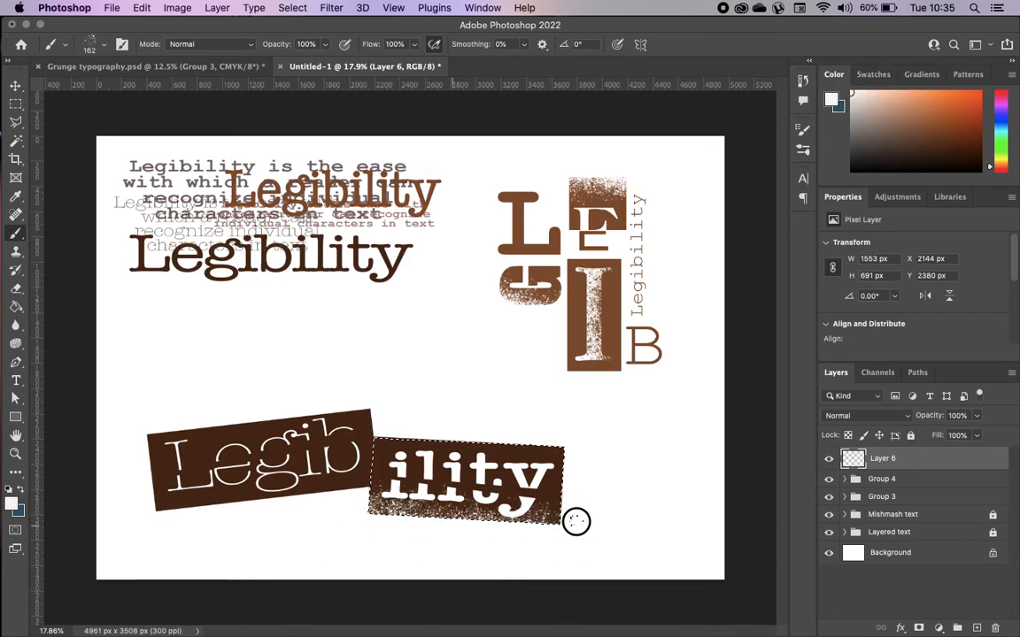
mouse_move(375, 509)
left_mouse_down()
mouse_move(613, 533)
mouse_move(429, 511)
left_mouse_up()
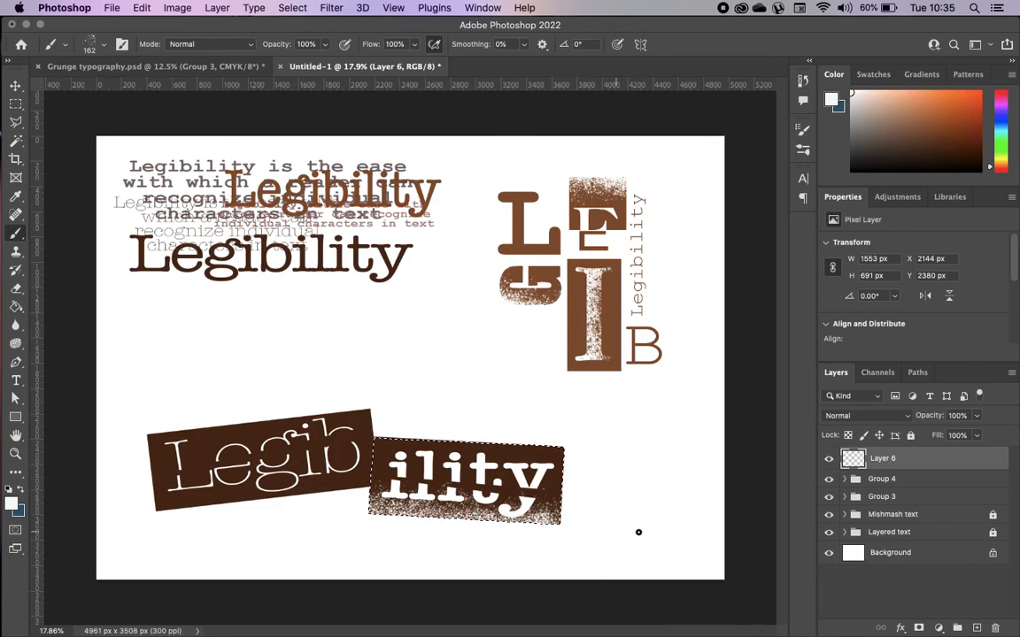
left_click(151, 67)
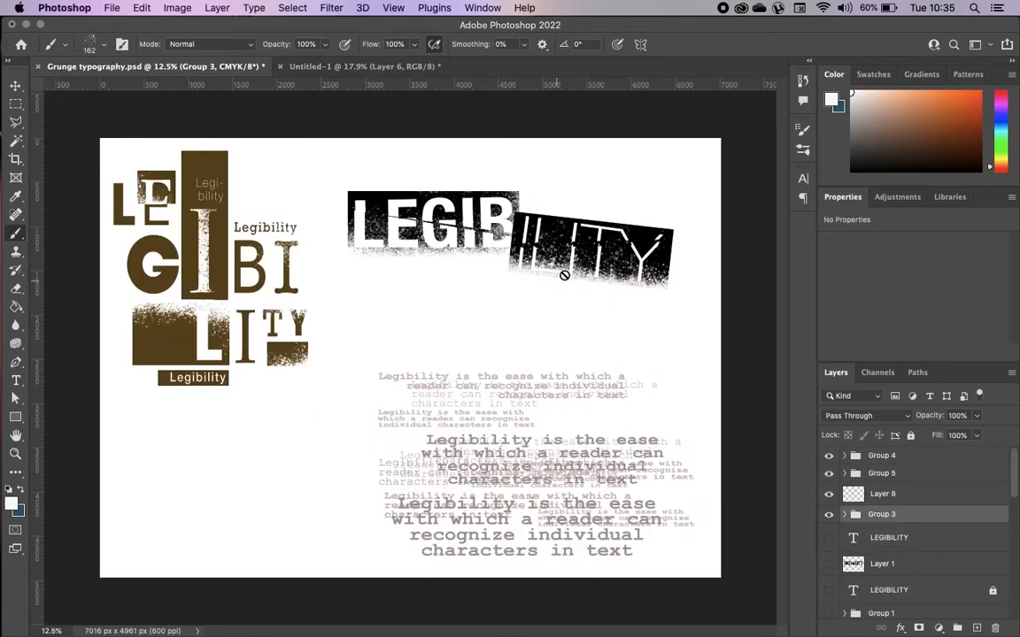
left_click(341, 67)
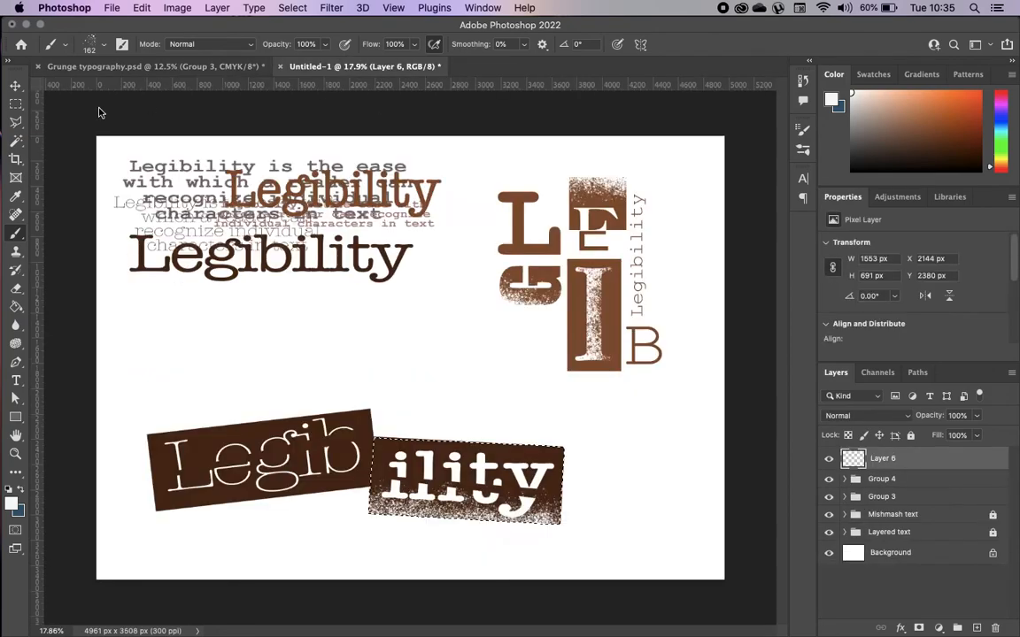
- Clear the selection and lower the white spatter layer's opacity to 68%
left_click(17, 86)
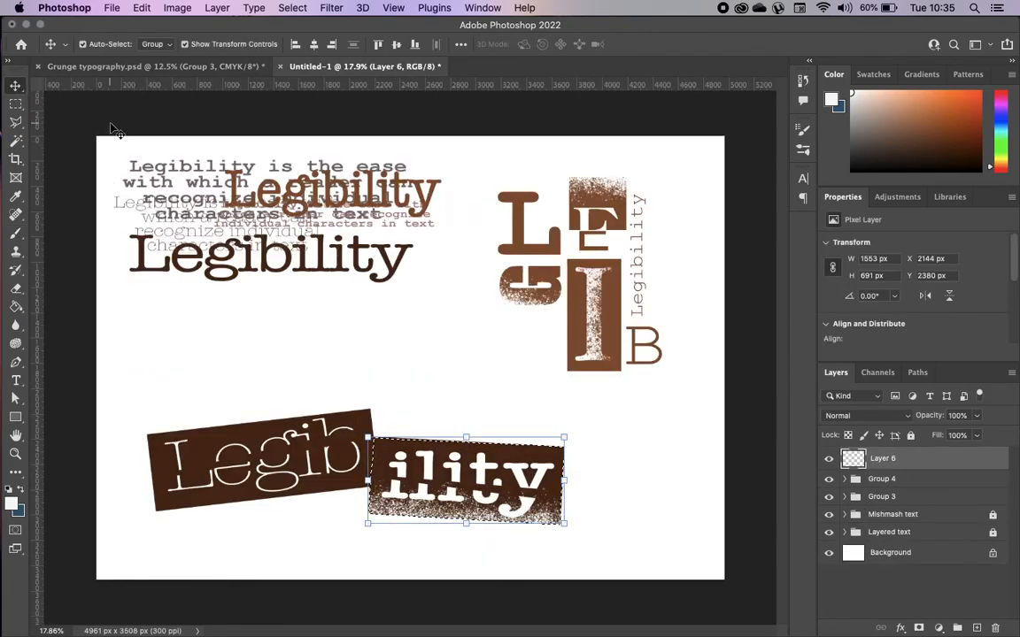
key("super+d")
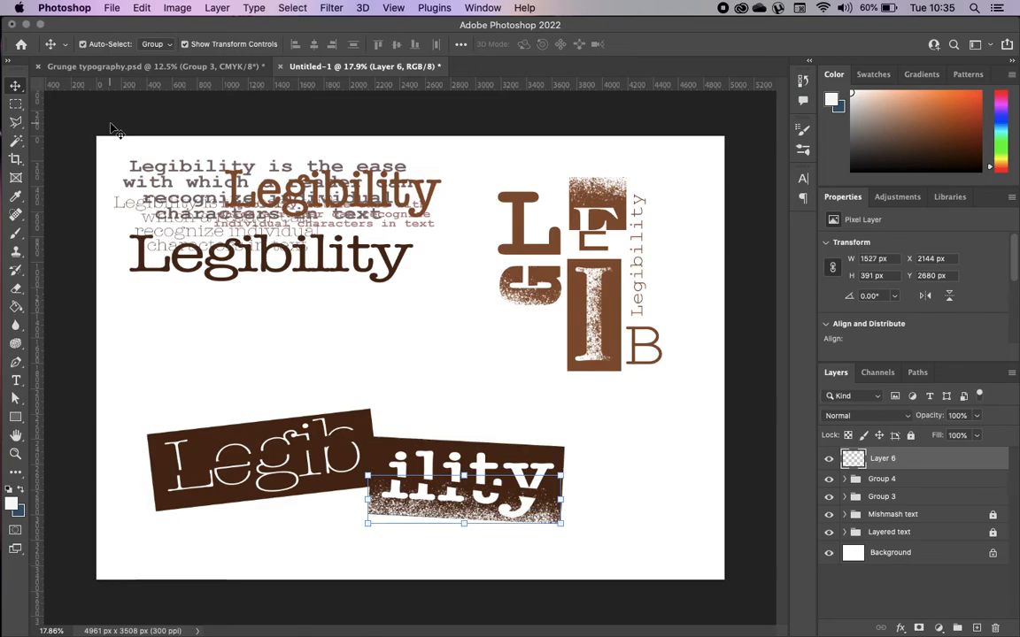
left_click(977, 415)
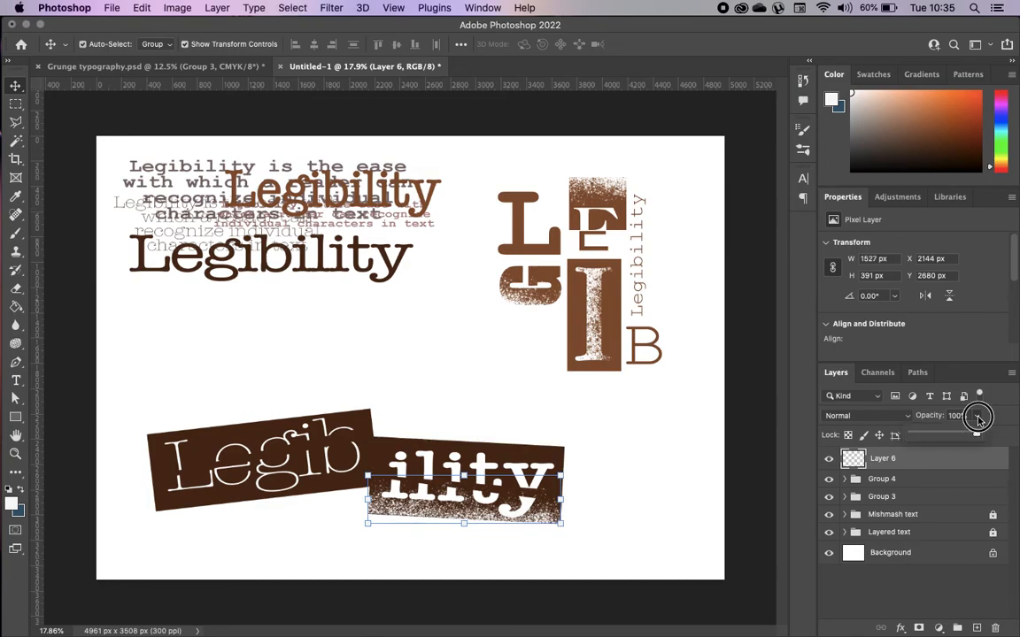
left_click_drag(972, 433, 956, 435)
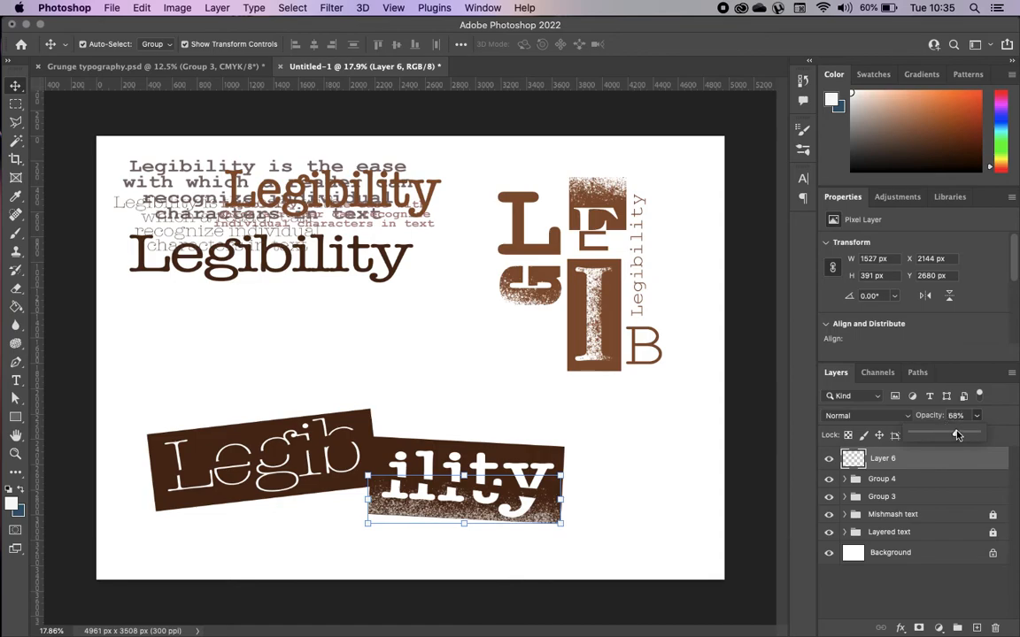
- Add another new layer on top and outline the four corners of the ility block with the Polygonal Lasso
left_click(976, 628)
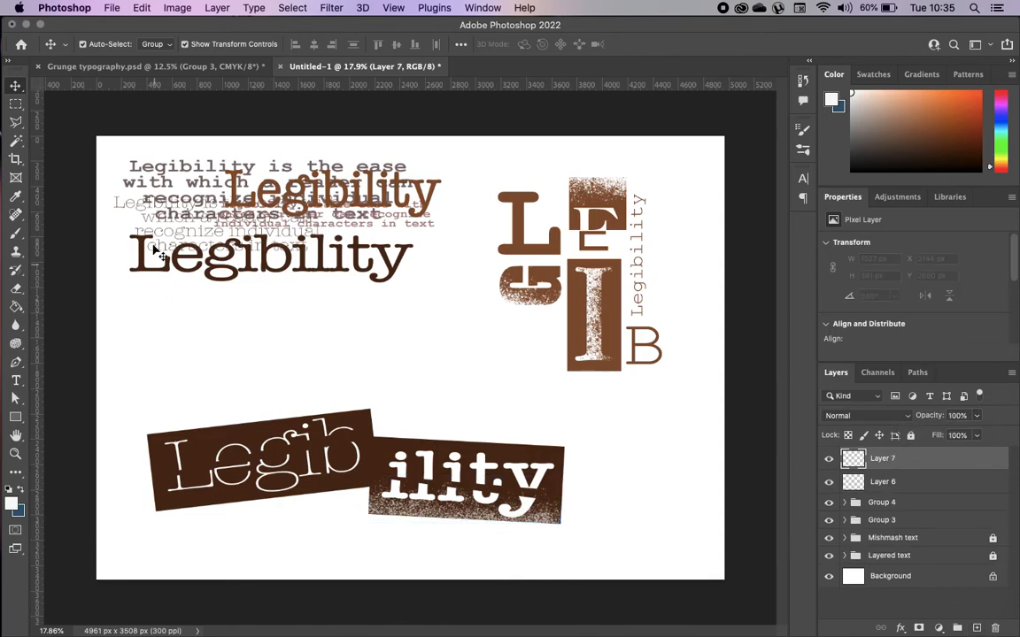
left_click(15, 121)
left_click(373, 438)
left_click(370, 516)
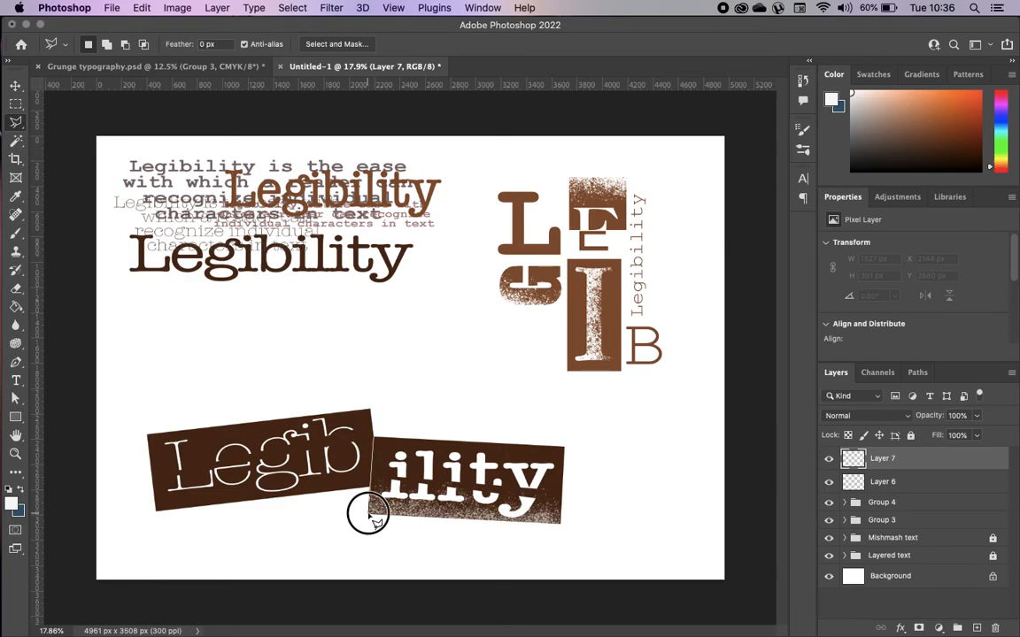
left_click(561, 524)
left_click(564, 446)
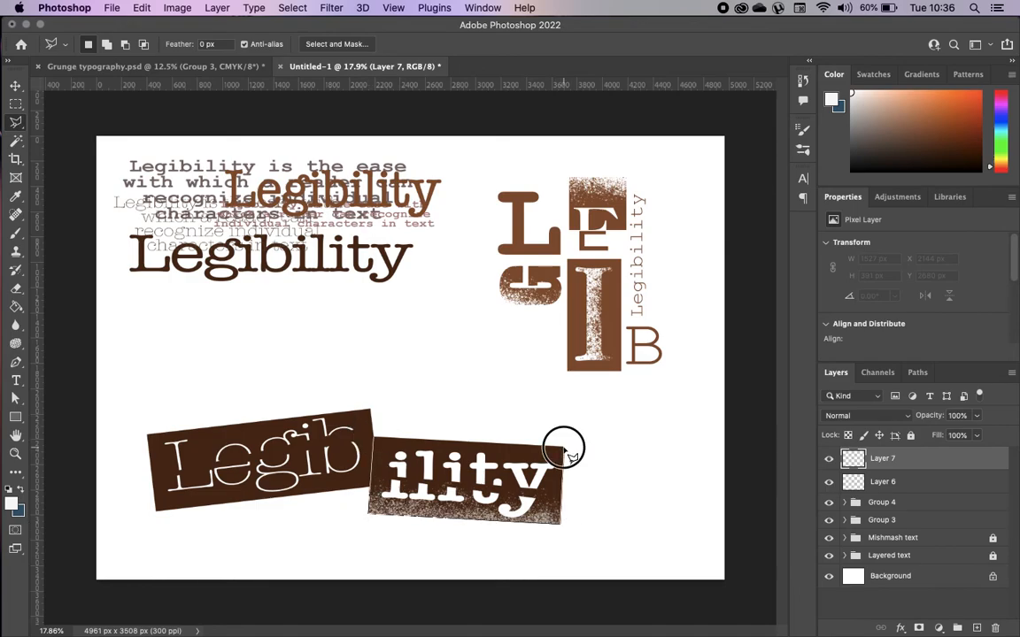
left_click(373, 439)
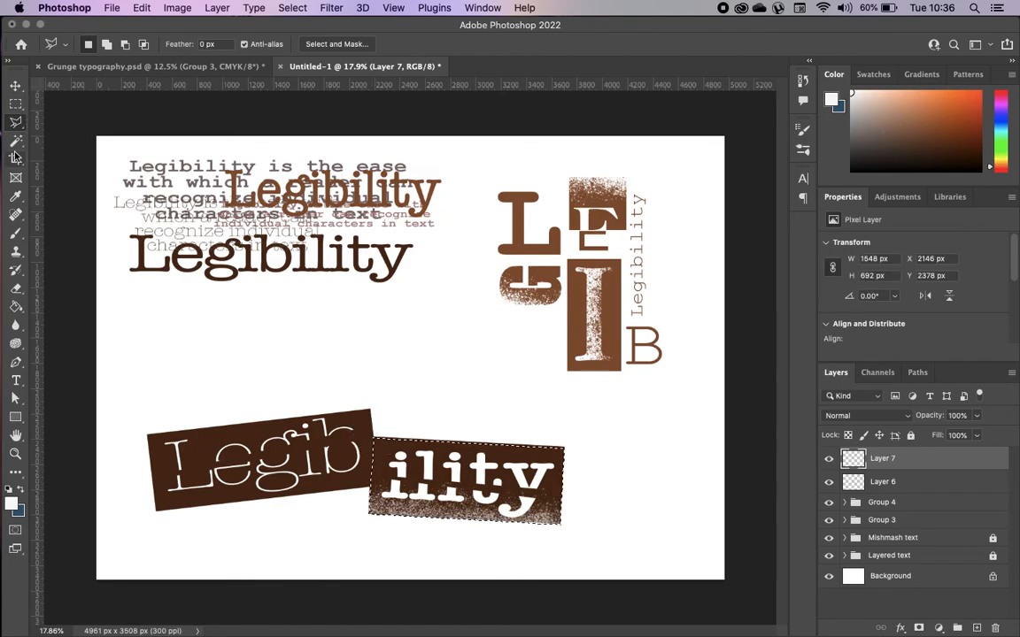
- Set the spatter brush size to 220 px and paint white spatter along the ility block's lower edge
left_click(16, 233)
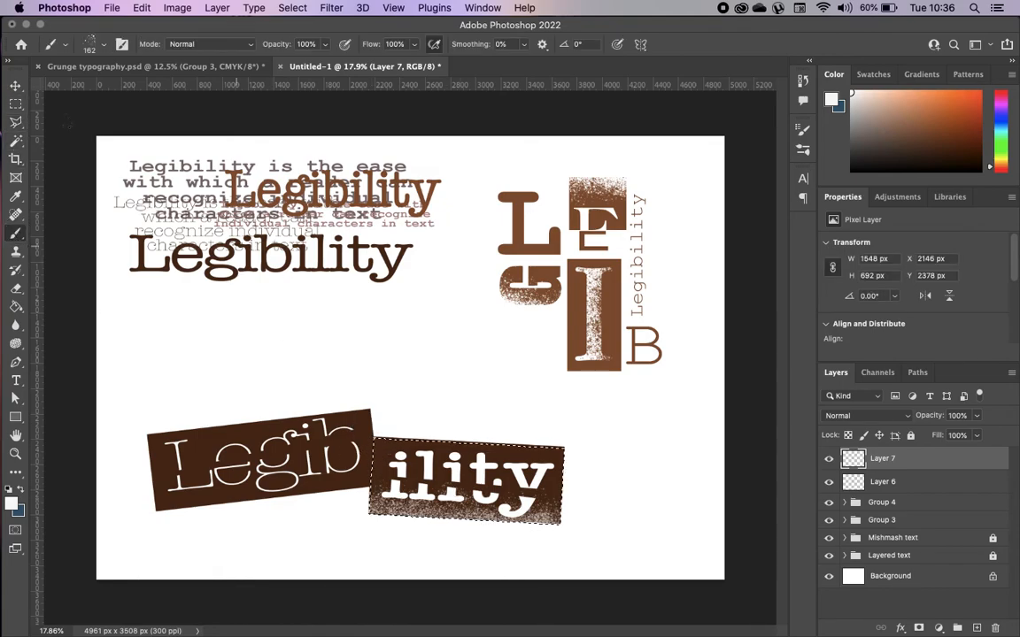
left_click(94, 42)
left_click_drag(140, 90, 148, 89)
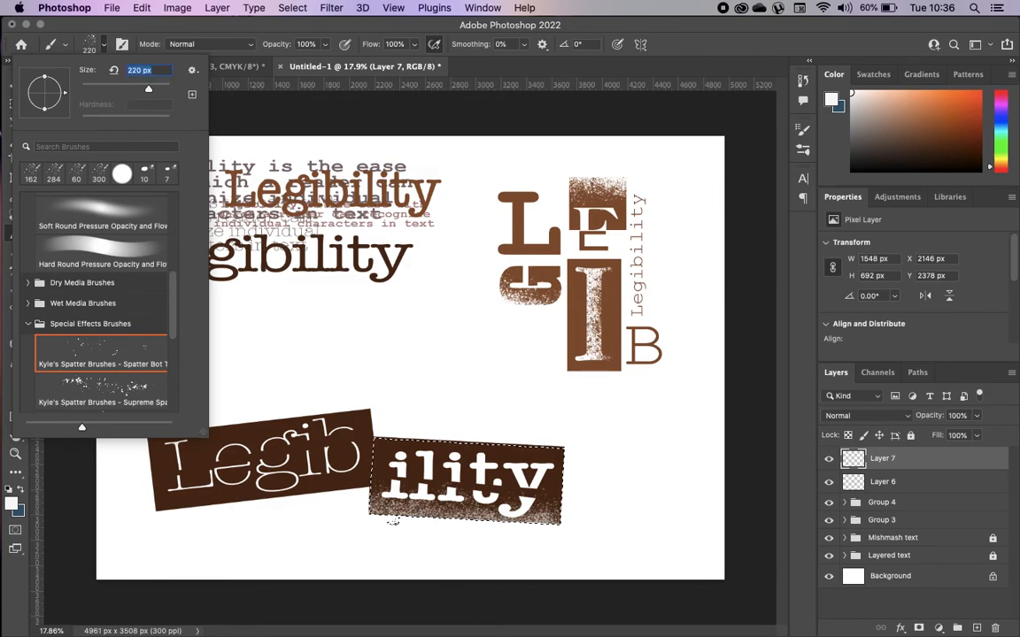
left_click_drag(377, 517, 525, 535)
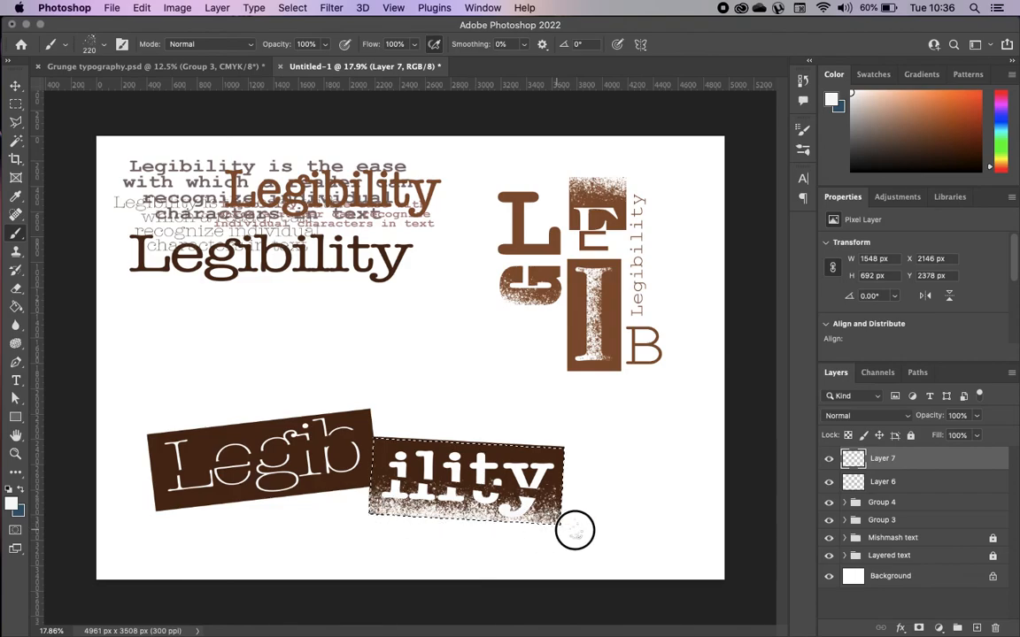
- Move Layer 6 above Layer 7 and lower Layer 7's opacity to 62%
left_click(17, 88)
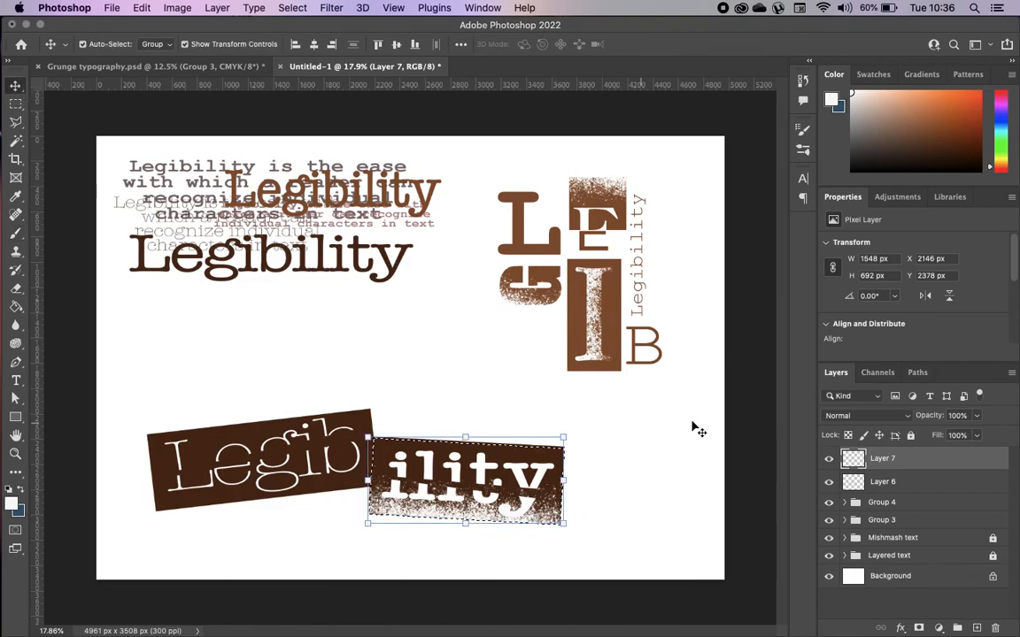
left_click_drag(901, 478, 904, 456)
left_click(905, 486)
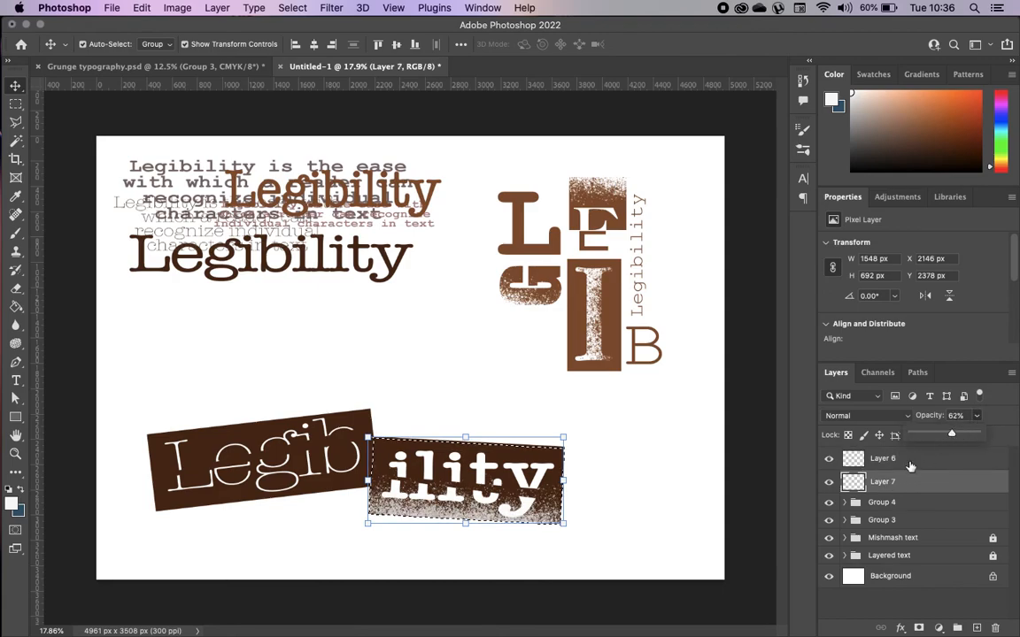
- Raise the opacity of Layer 6 and reselect Layer 7
left_click(906, 462)
left_click(976, 417)
left_click_drag(976, 434, 1019, 438)
left_click(841, 481)
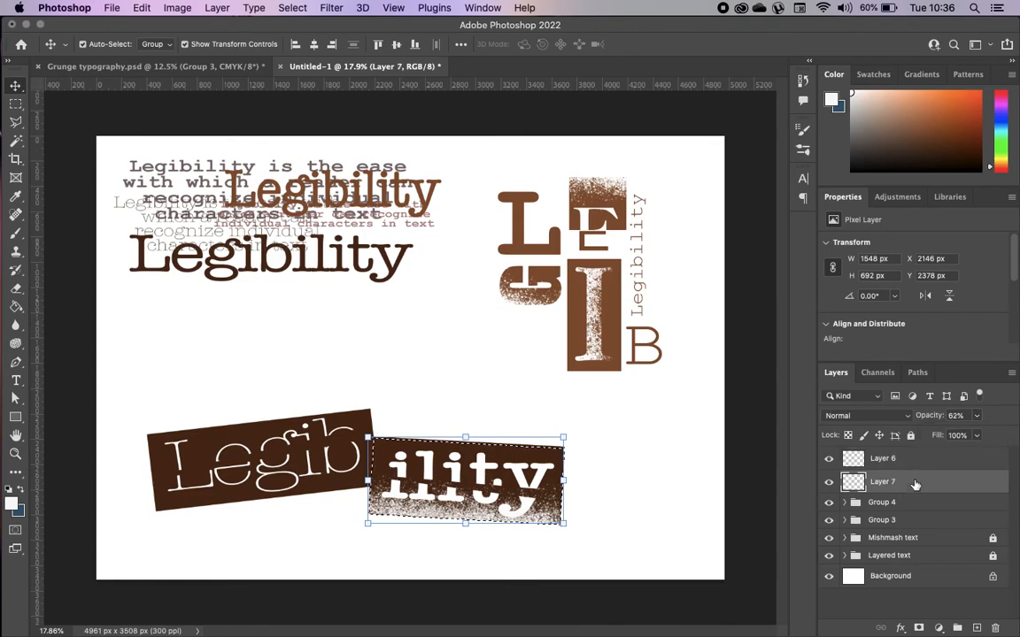
- Clear the selection and stretch Layer 7's white spatter upward to about 132% height across the ility block, keeping its width
key("super+d")
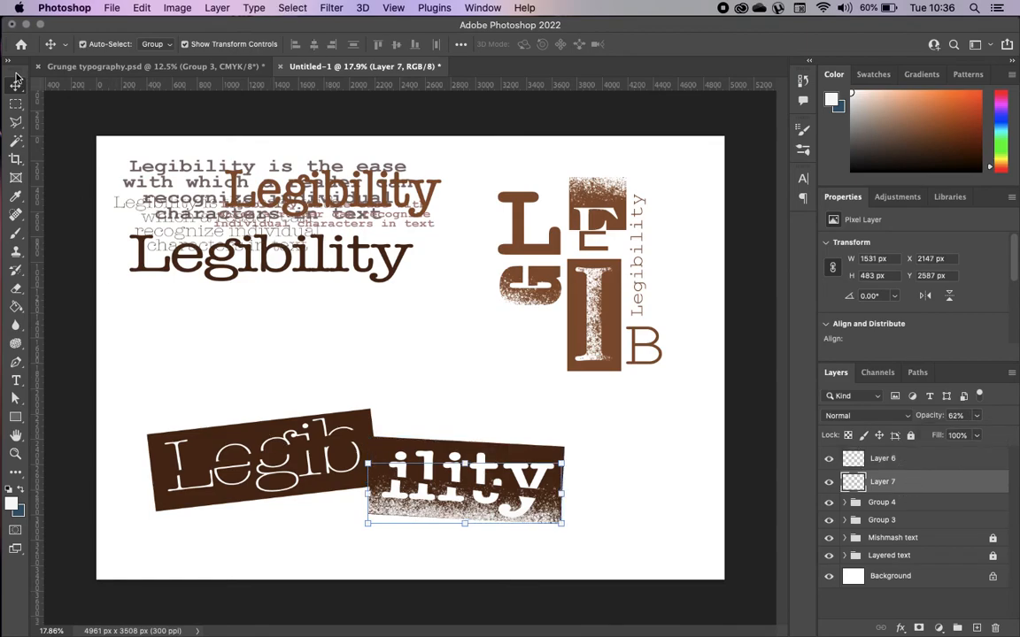
left_click_drag(464, 461, 470, 444)
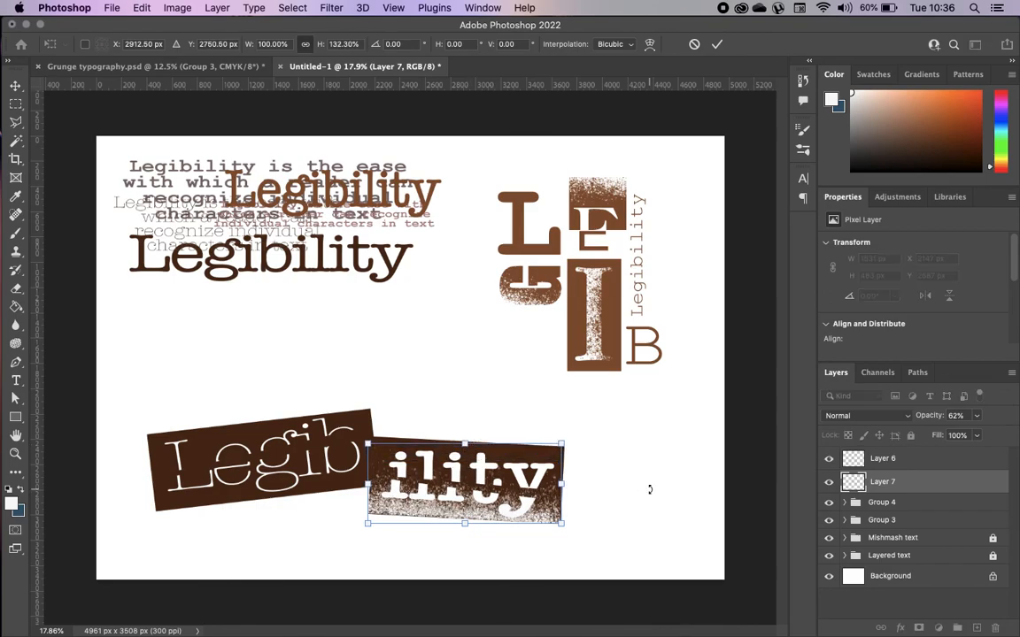
left_click(716, 44)
left_click(694, 541)
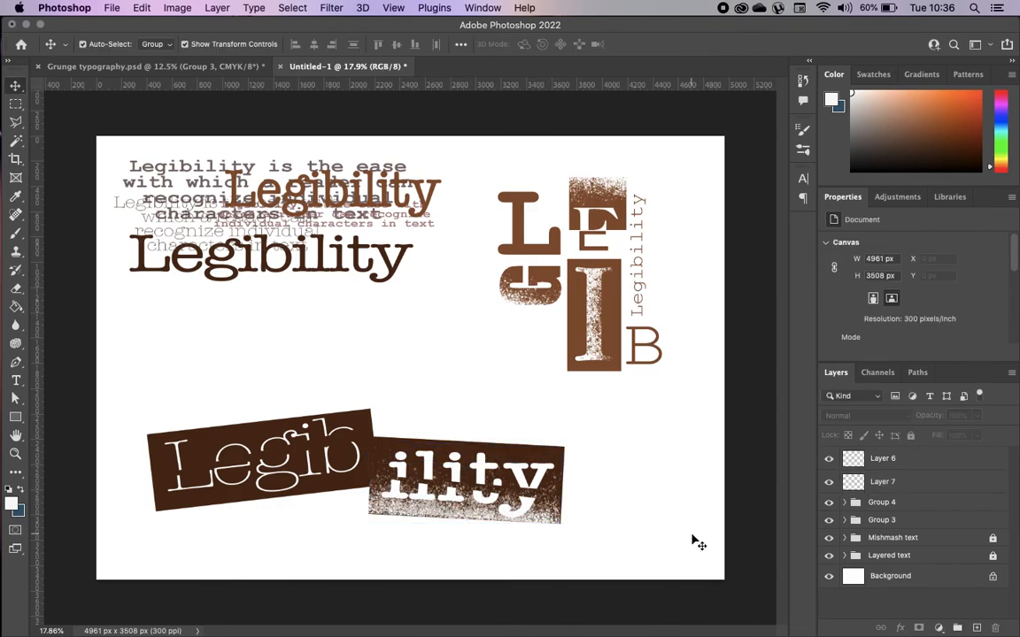
- Examine the finished samples in Grunge typography.psd and the grunge typography pins on Pinterest in Safari, returning to Photoshop
left_click(226, 432)
left_click(173, 66)
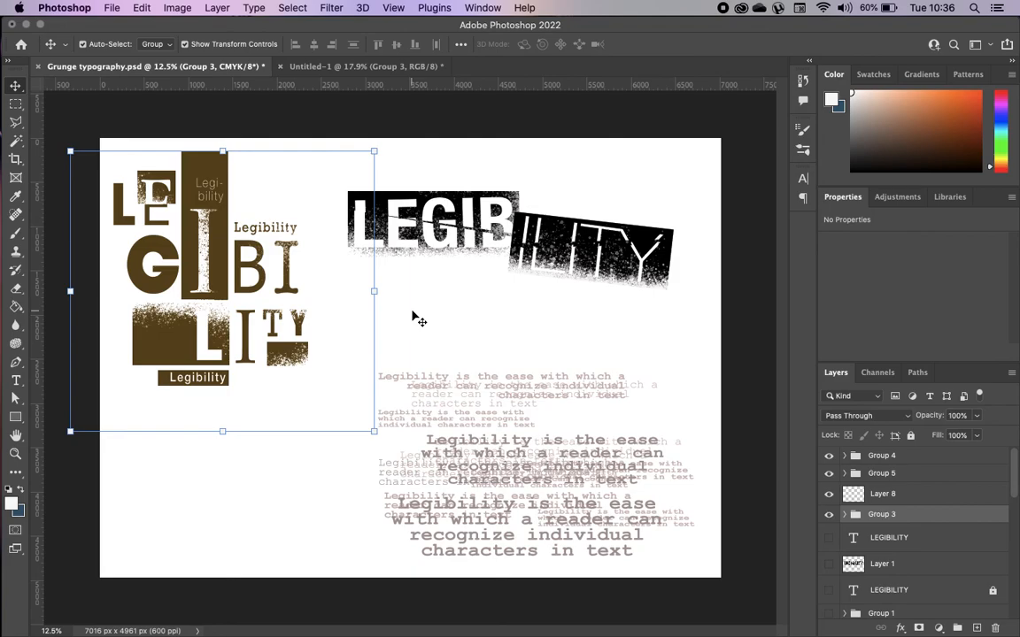
mouse_move(431, 609)
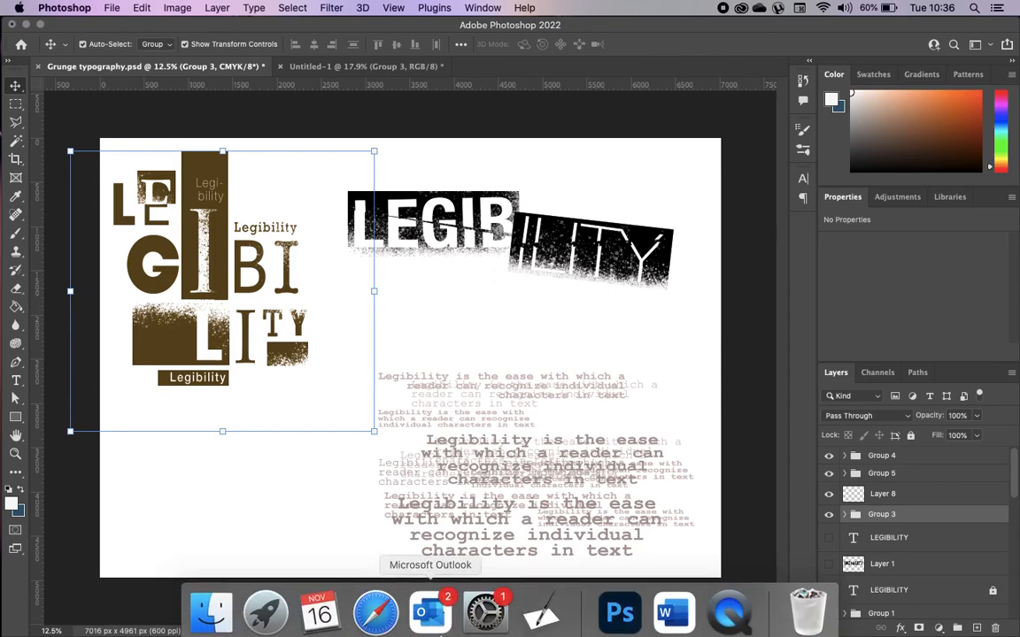
left_click(375, 604)
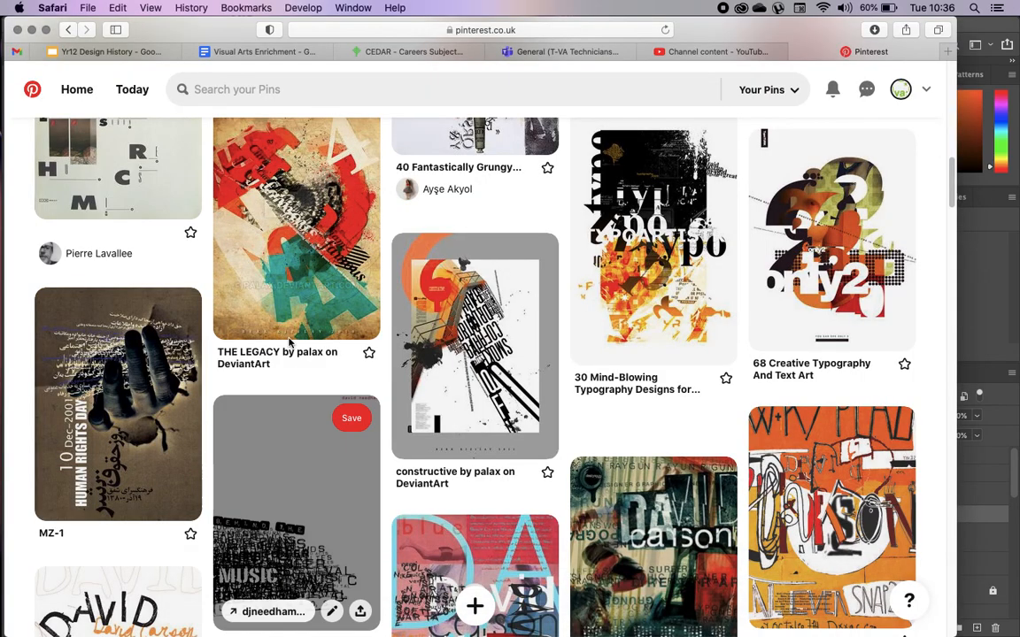
scroll(469, 363, "down", 5)
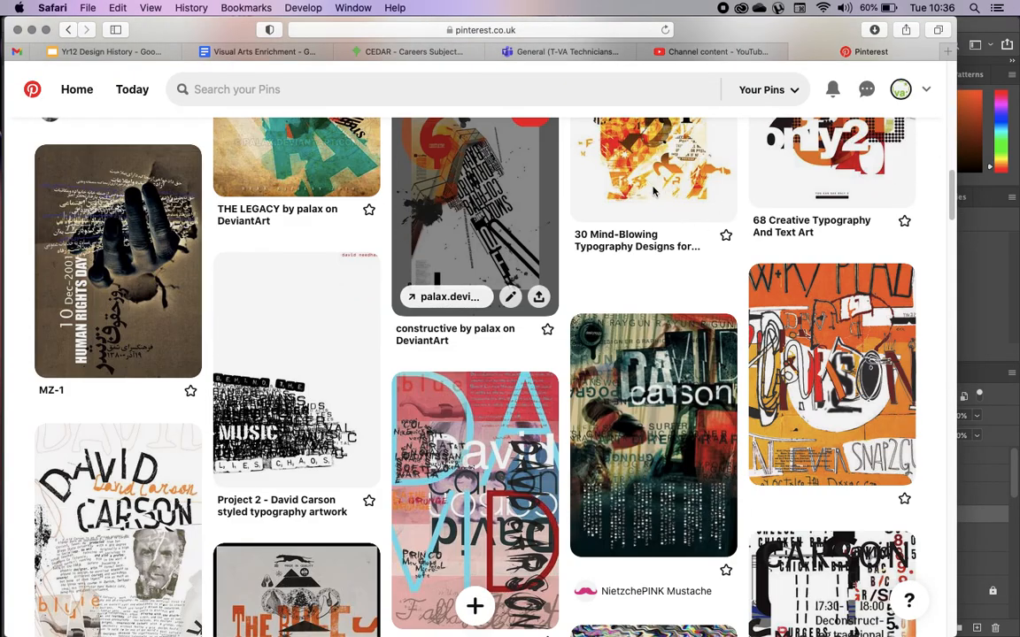
scroll(250, 440, "down", 4)
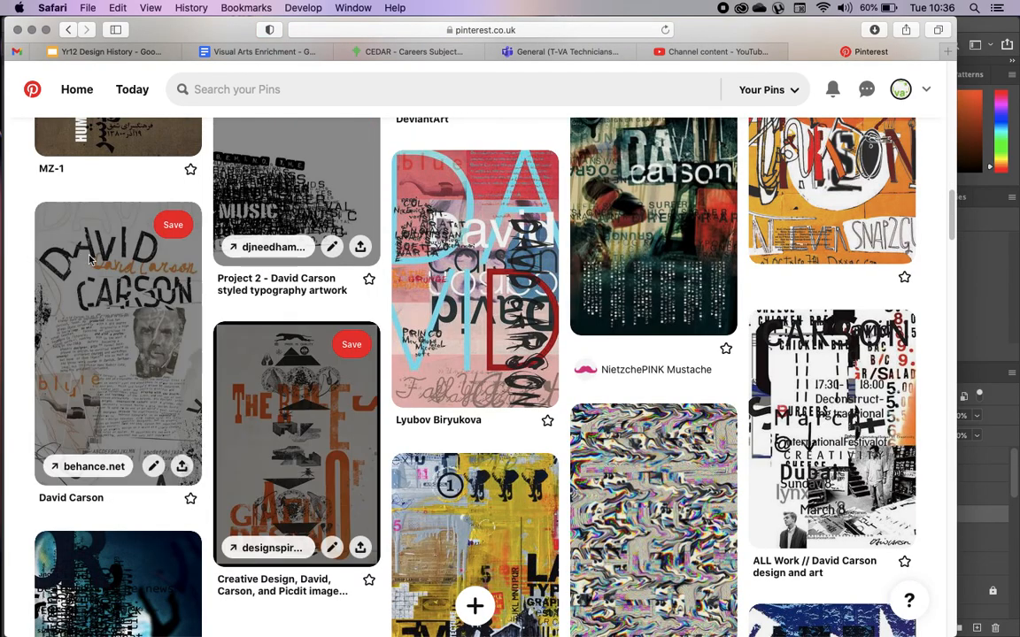
scroll(317, 485, "down", 2)
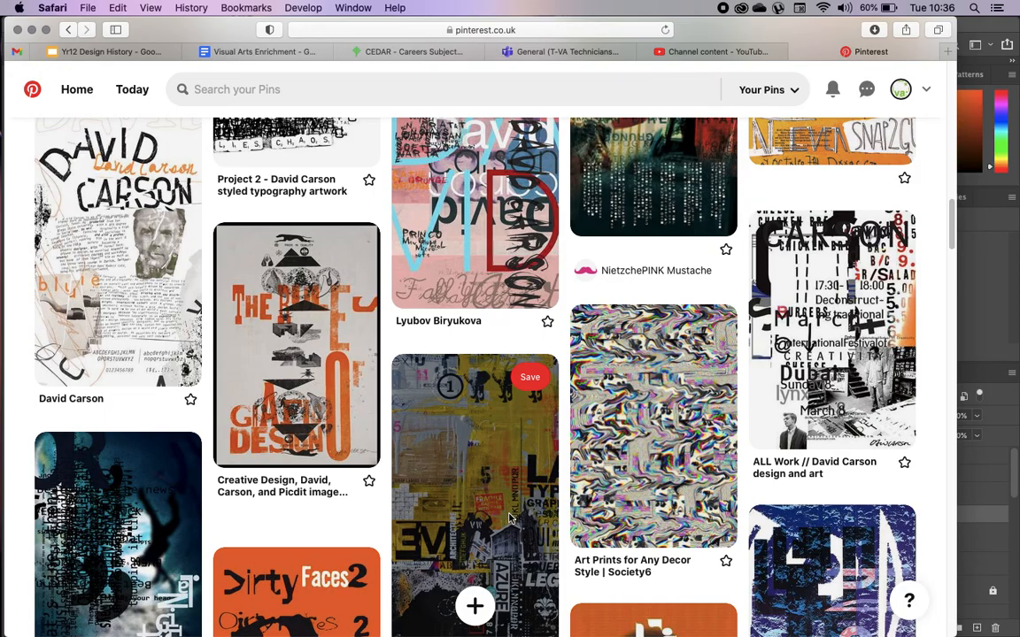
scroll(510, 517, "down", 5)
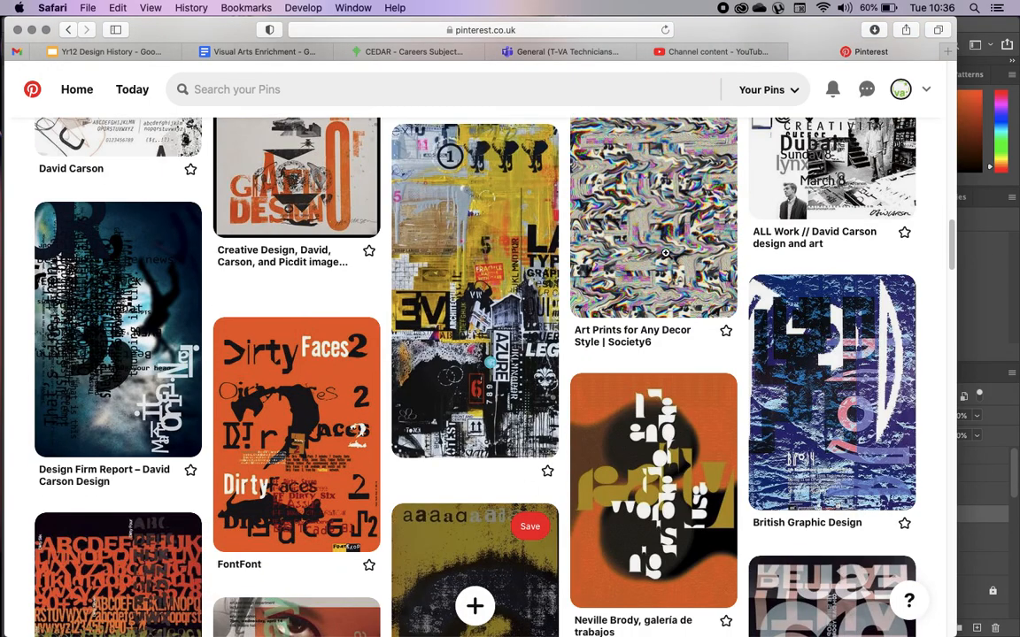
scroll(665, 253, "down", 3)
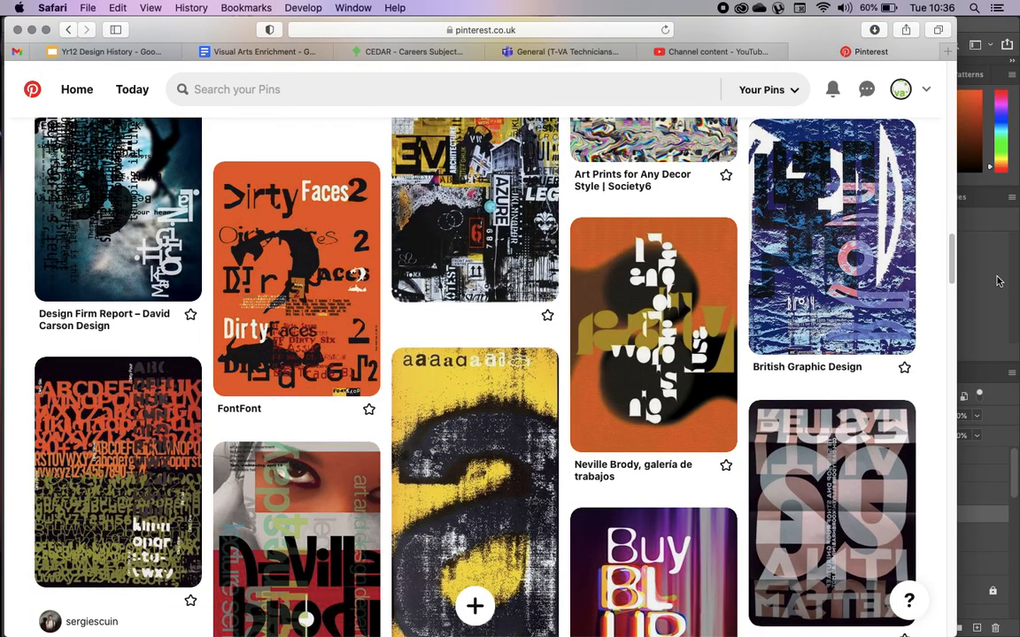
left_click(998, 280)
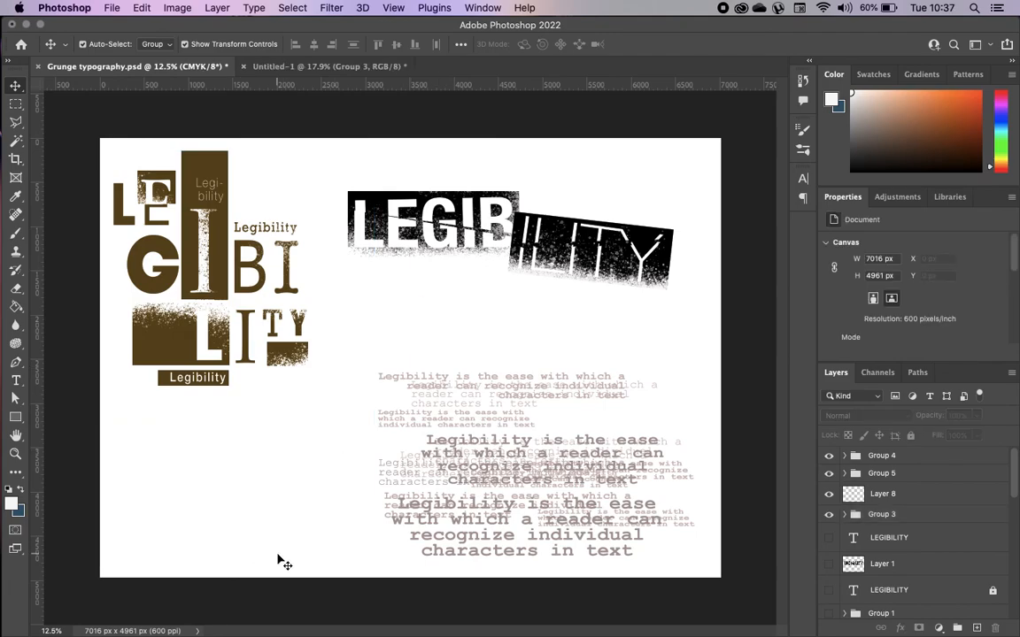